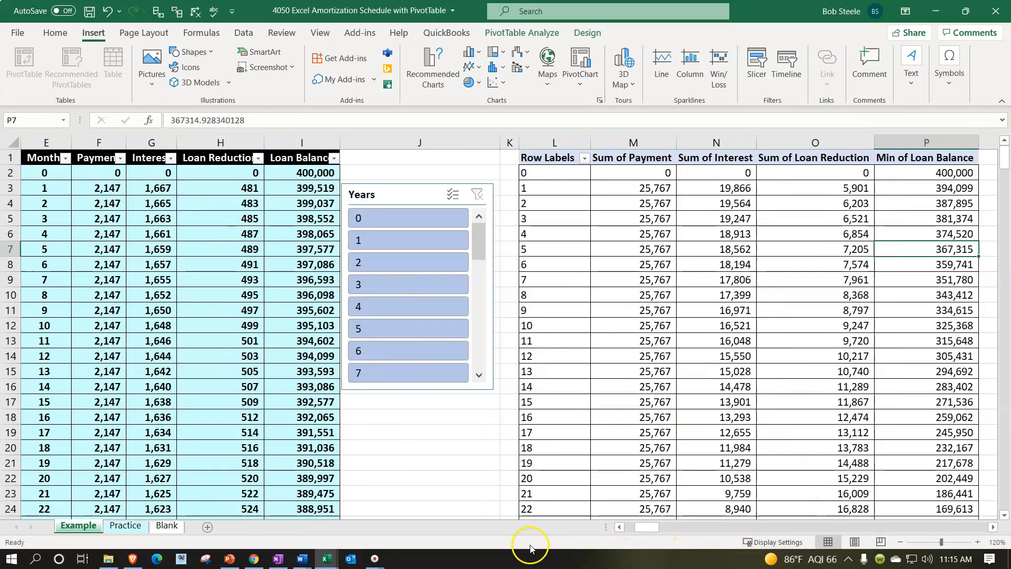
Look over the Example and Practice sheets, and open the Blank sheet
drag(647, 529, 621, 529)
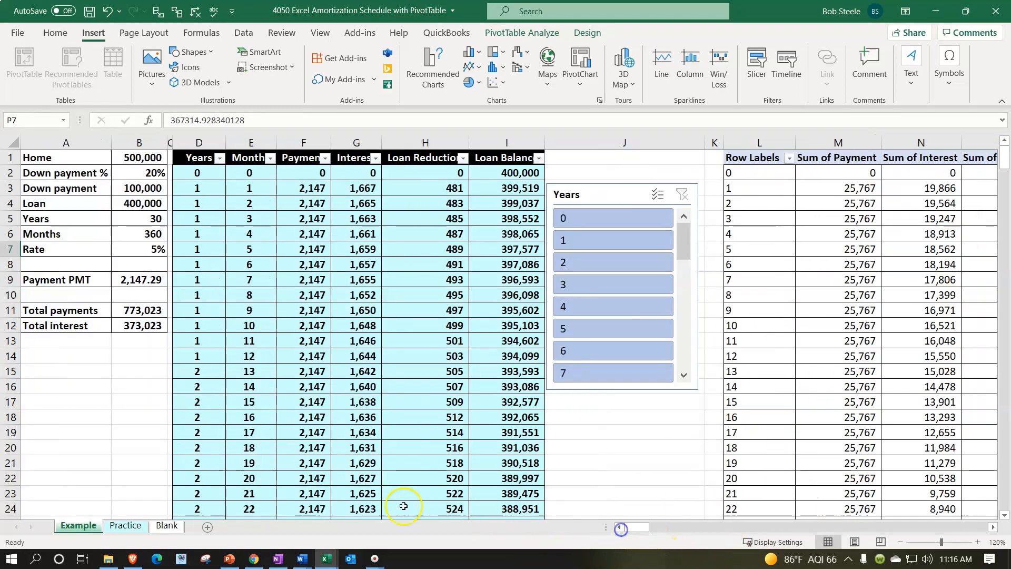
click(125, 525)
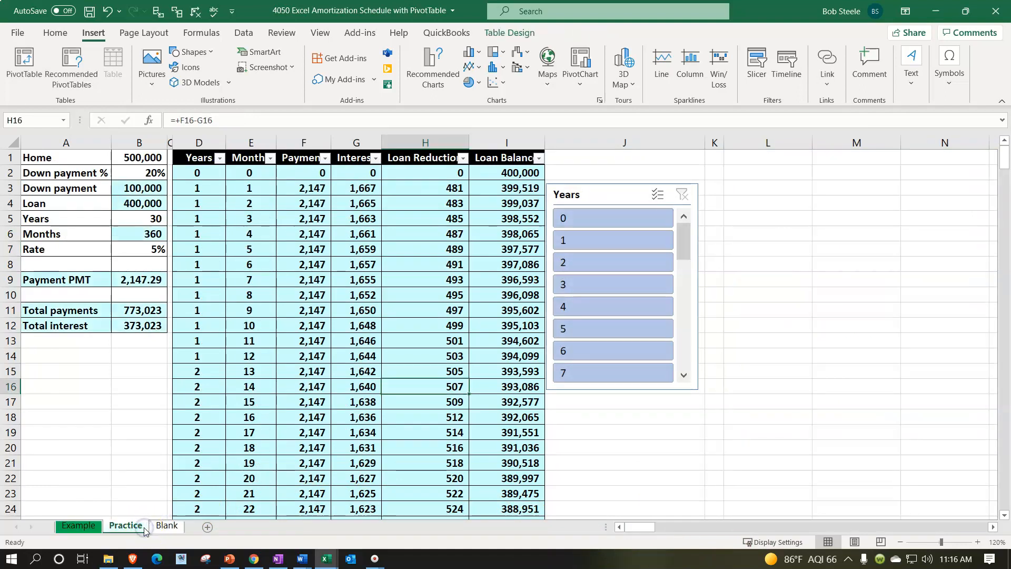
click(282, 309)
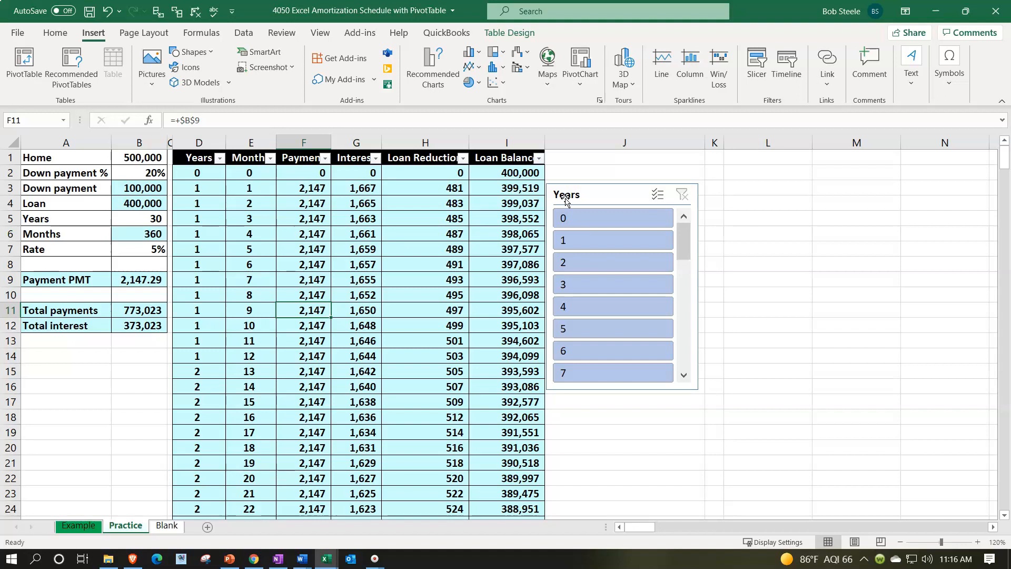
click(178, 526)
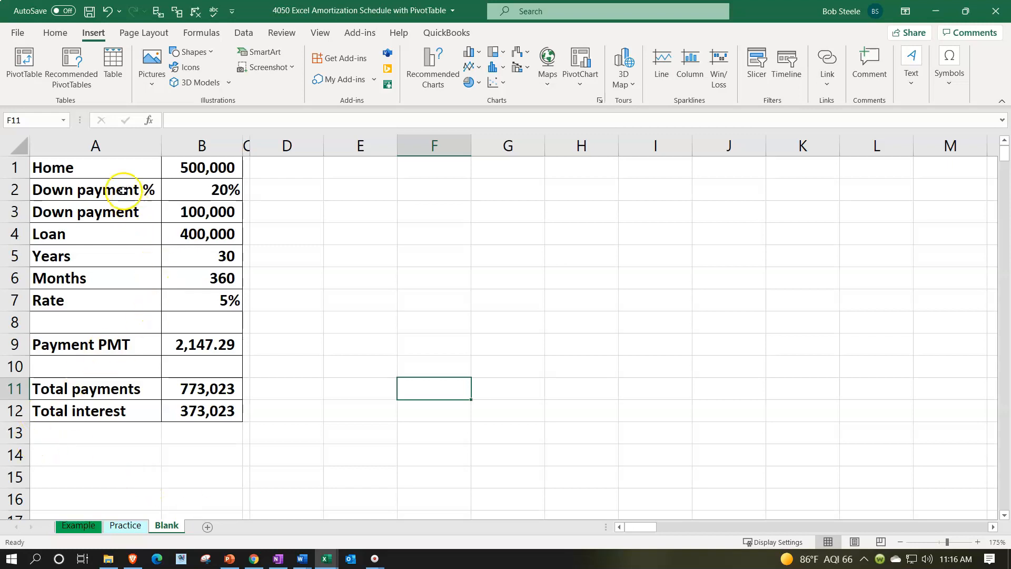
Examine the loan inputs and formulas in columns A and B, from the home price down to the payment
click(120, 168)
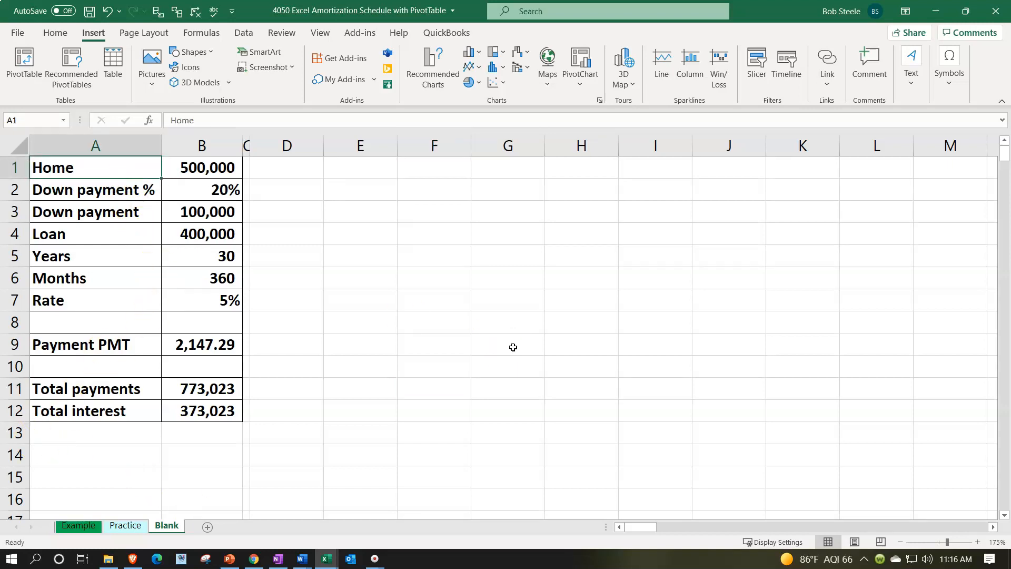
key(Down)
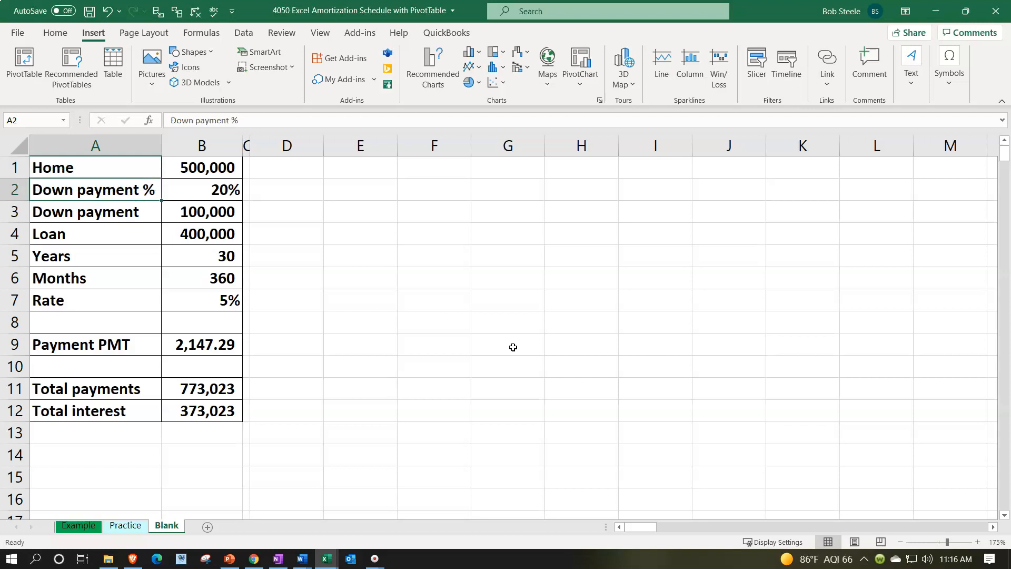
key(Down)
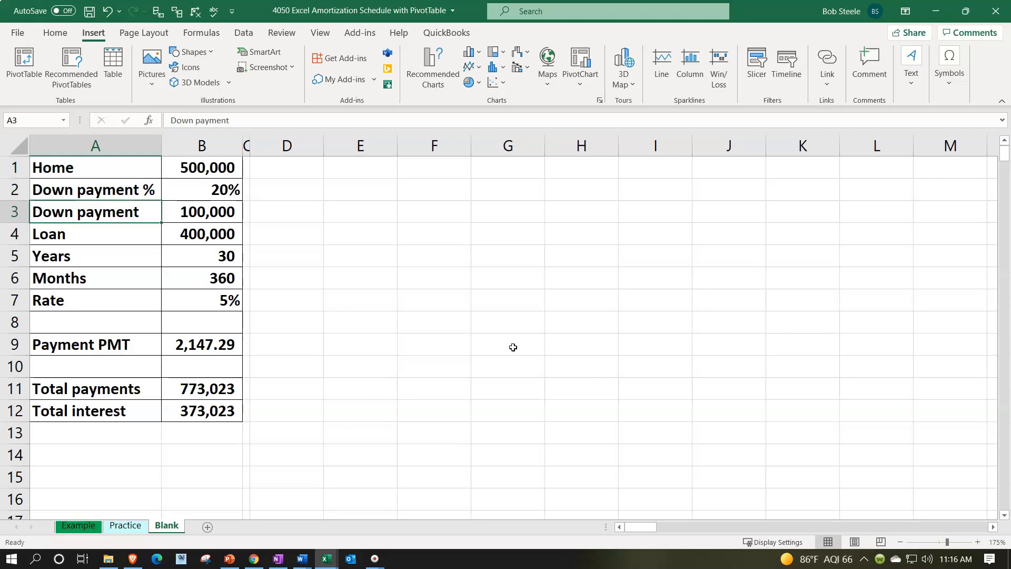
key(Down)
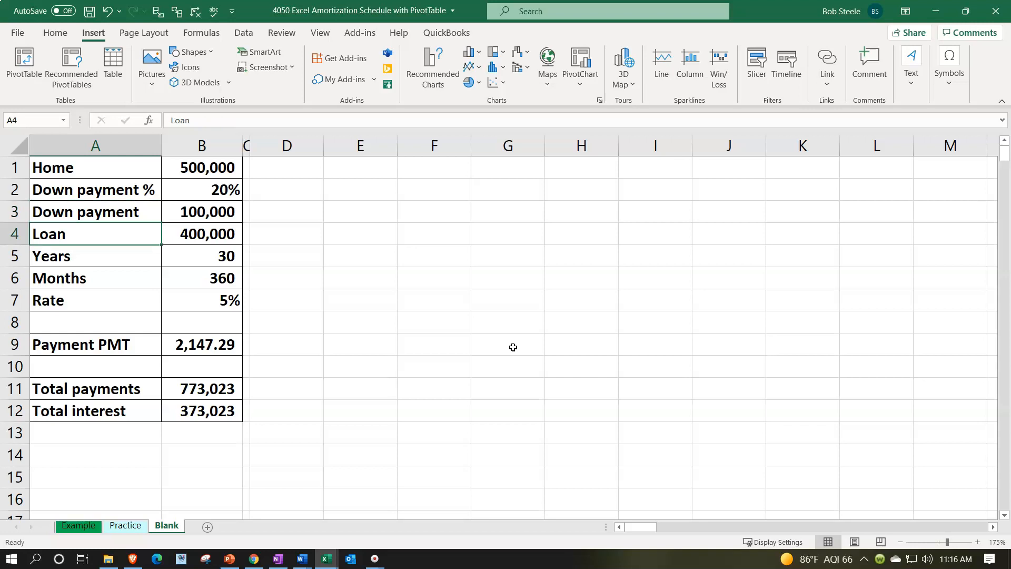
key(Right)
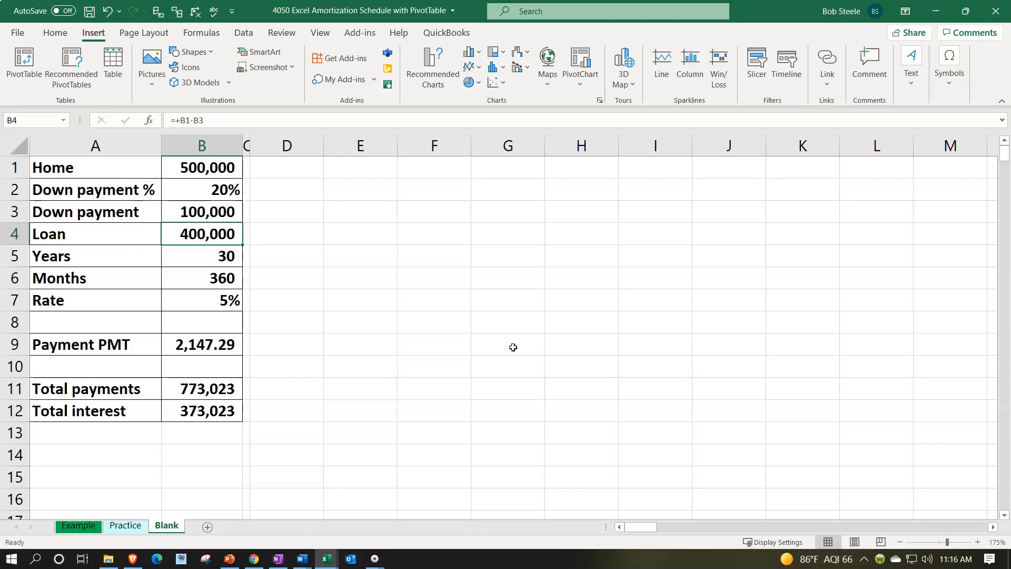
key(Down)
key(Down)
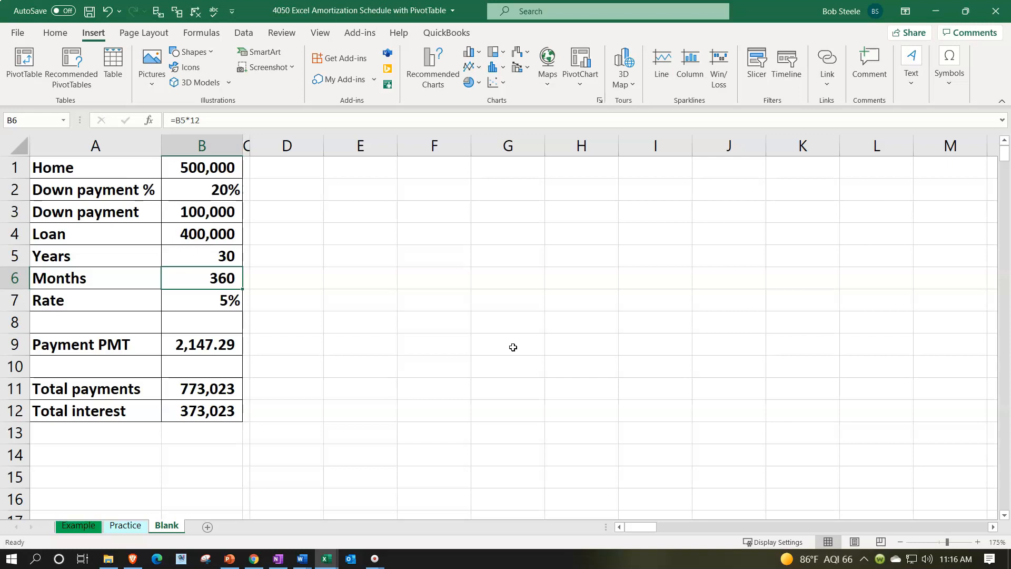
key(Down)
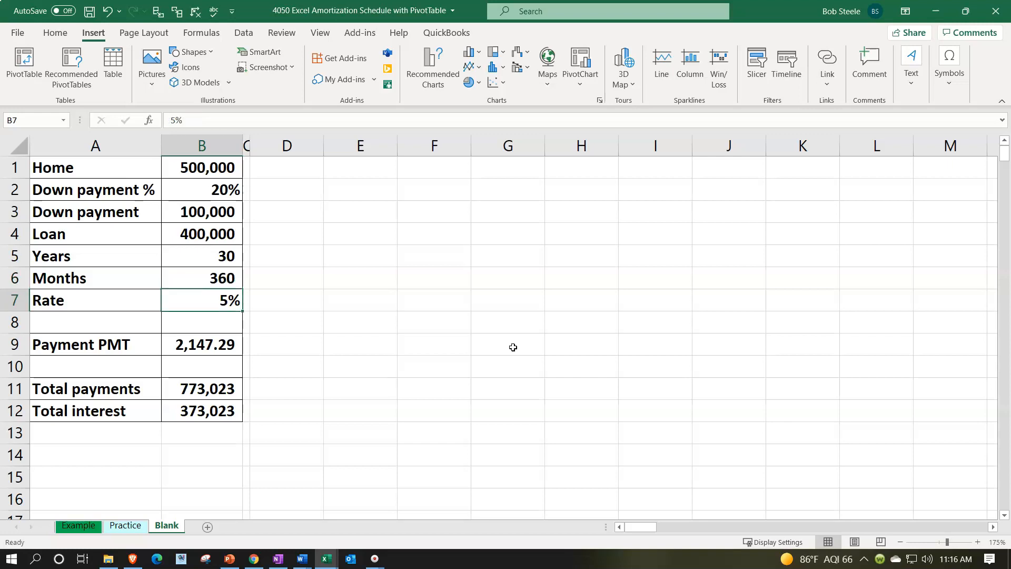
key(Down)
key(Down)
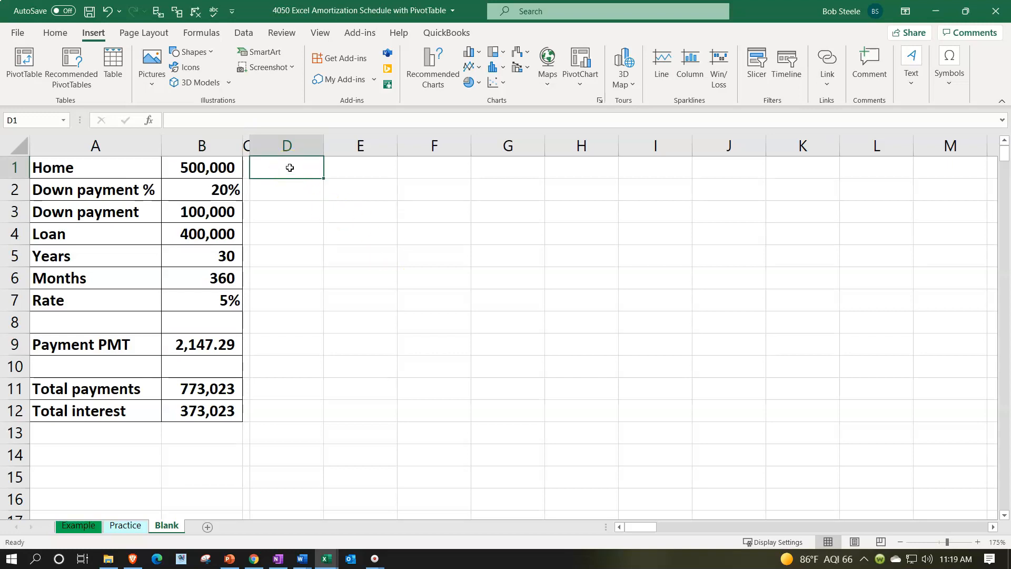
Enter the amortization table headers Years, Months and Payment in cells D1 to F1
drag(289, 168, 285, 185)
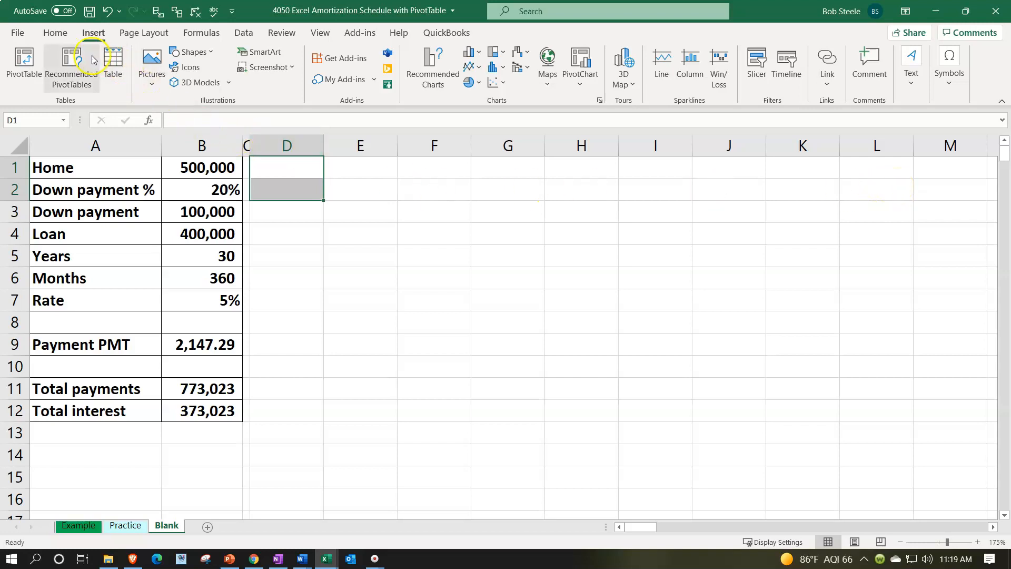
click(54, 36)
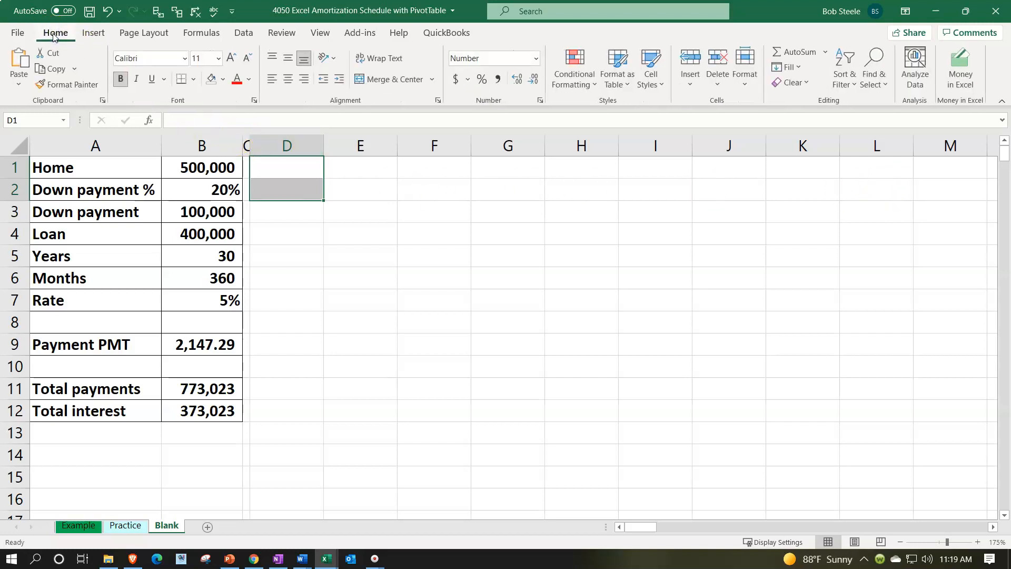
click(272, 162)
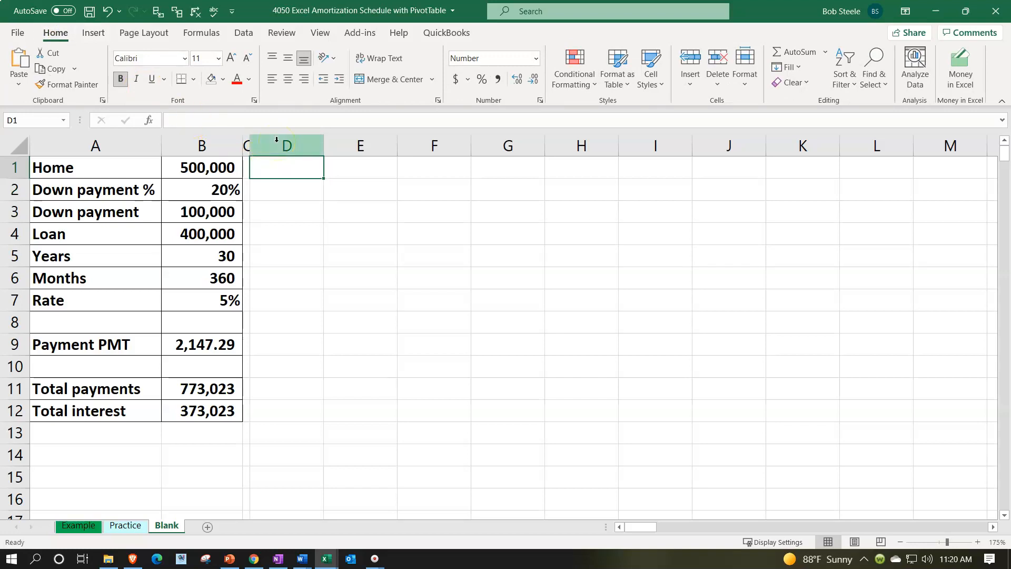
text(Years)
key(Tab)
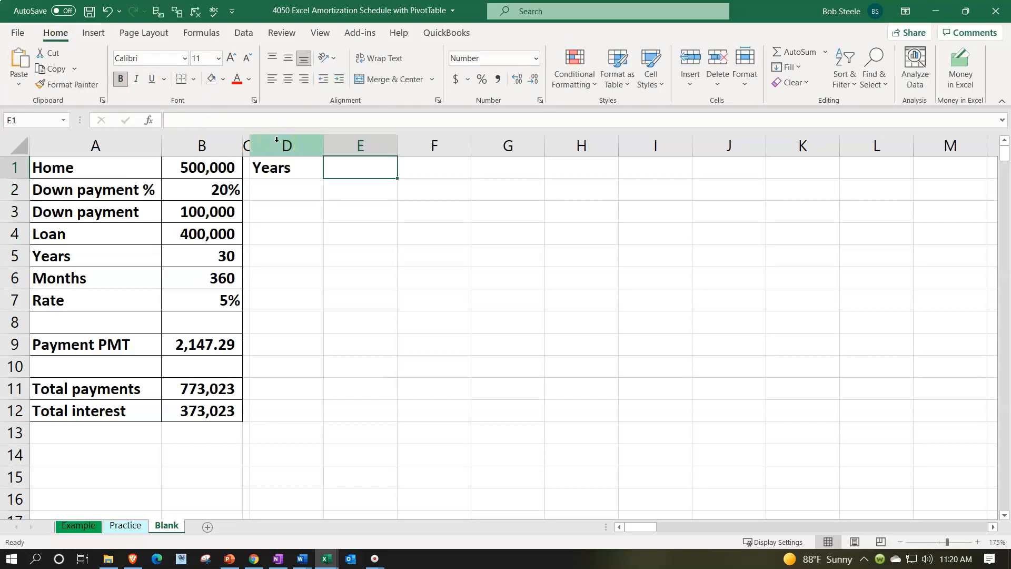
text(Months)
key(Tab)
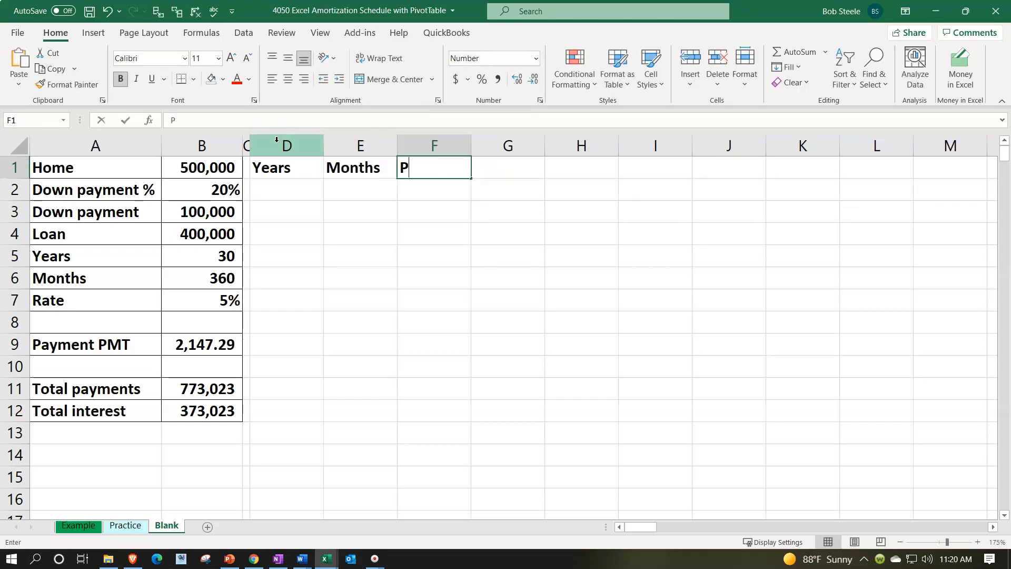
text(Payment)
key(Tab)
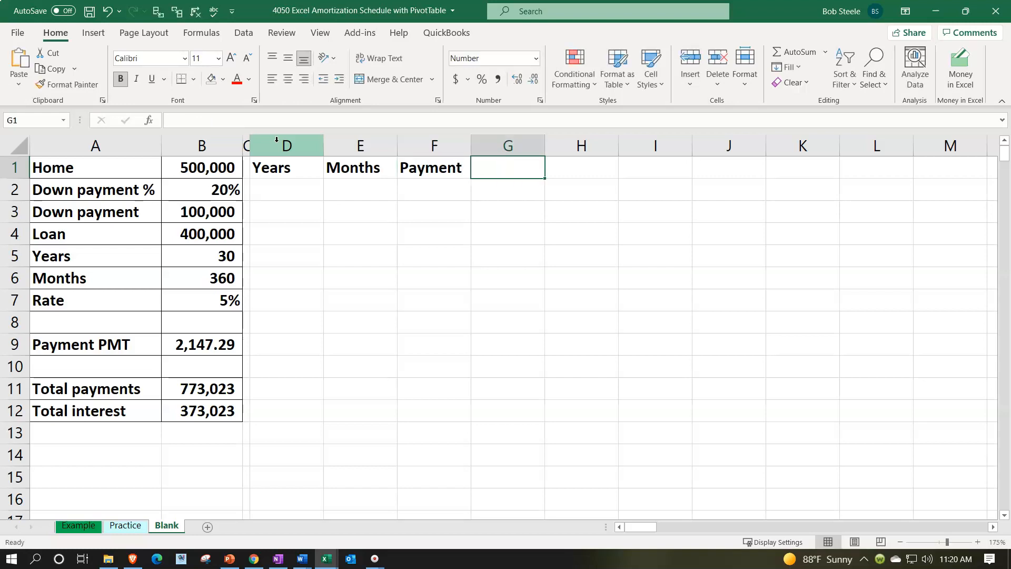
Enter the remaining headers Interest, Loan Reduction and Loan Balance in cells G1 to I1
text(Interest)
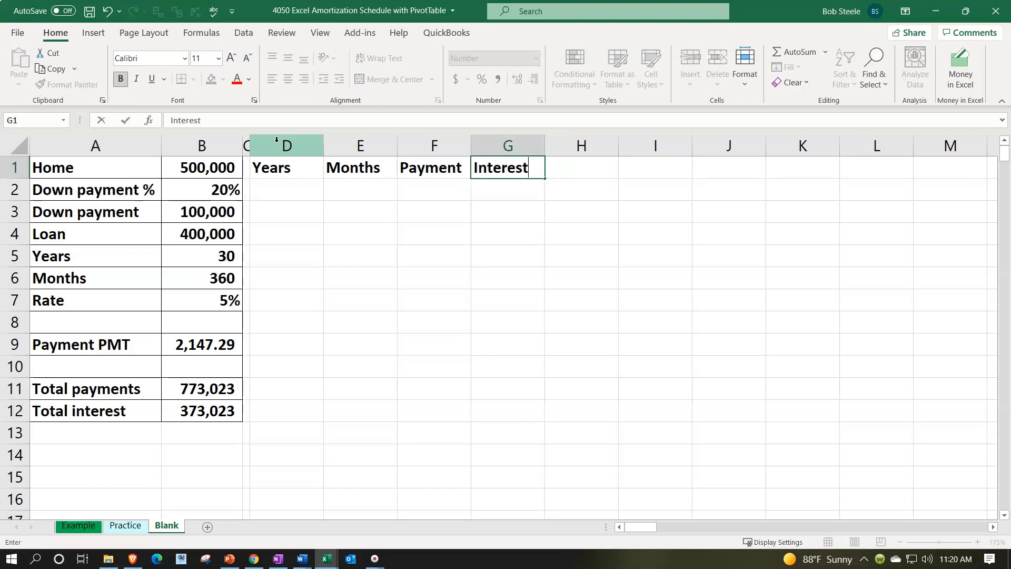
key(Tab)
text(Loan )
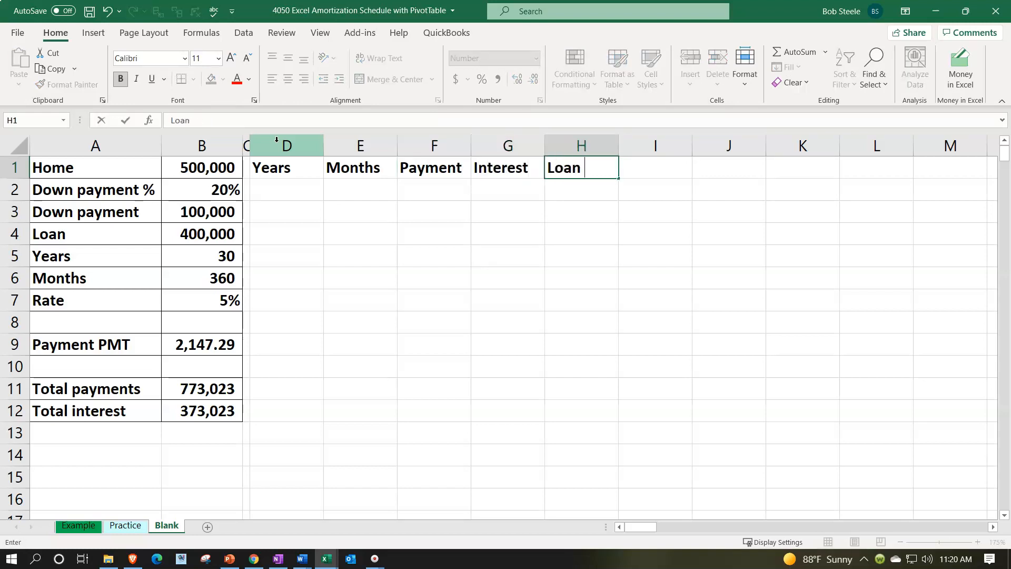
text(Reduction)
key(Tab)
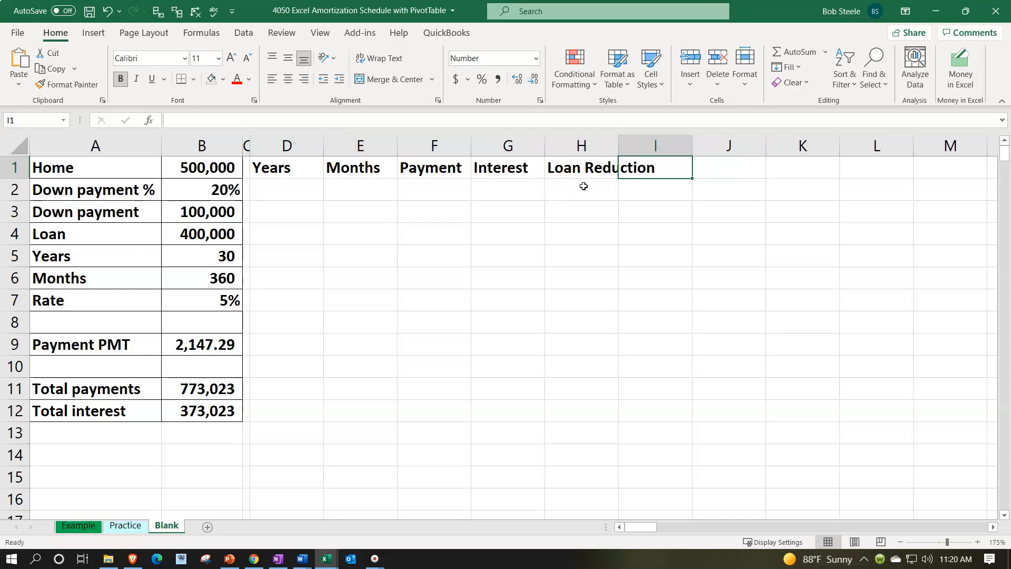
text(Loan)
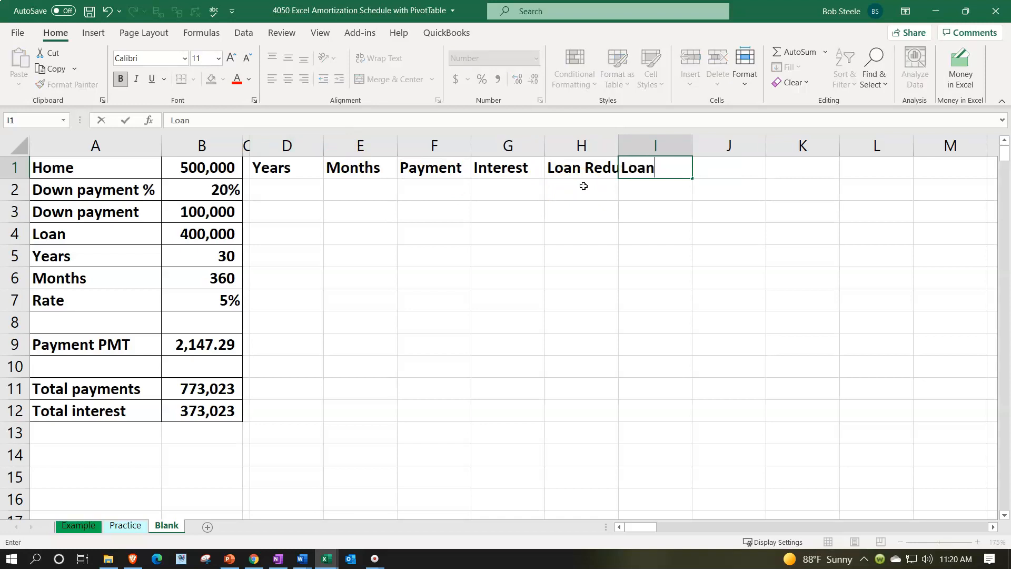
text( Balance)
key(Return)
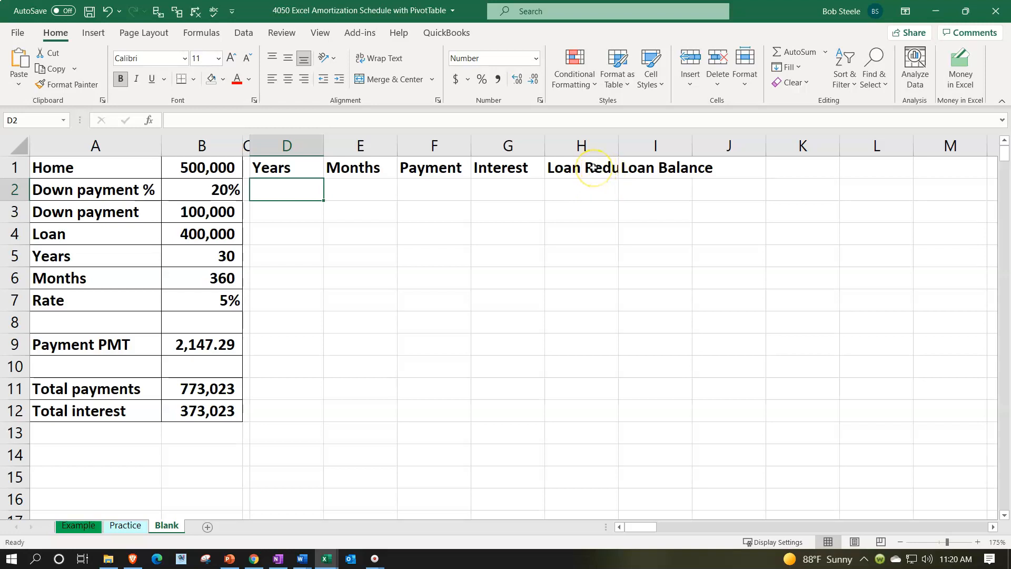
Insert a line break between the two words of the Loan Reduction header in H1 and widen column H to fit
double_click(594, 168)
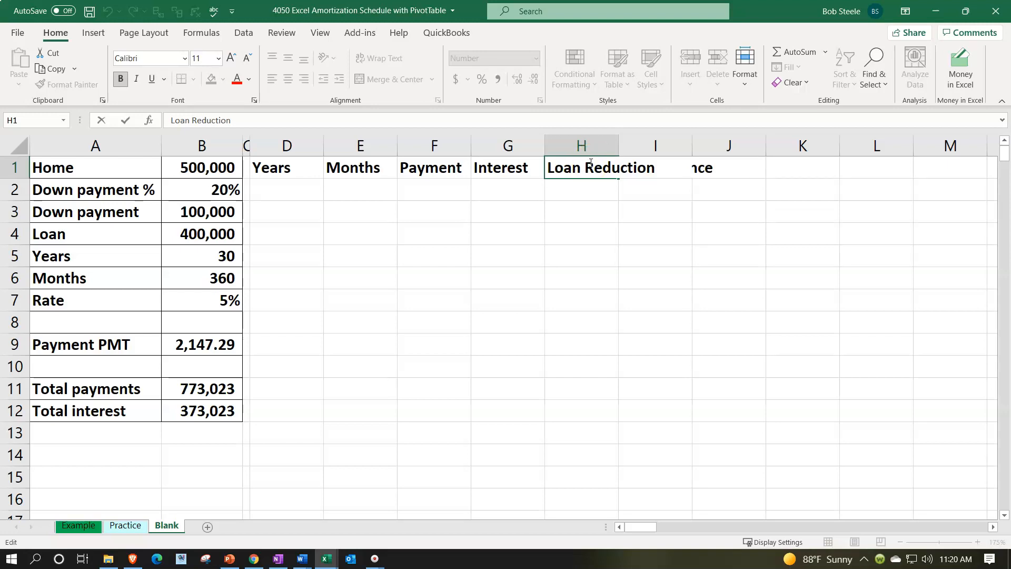
key(alt+Return)
key(Return)
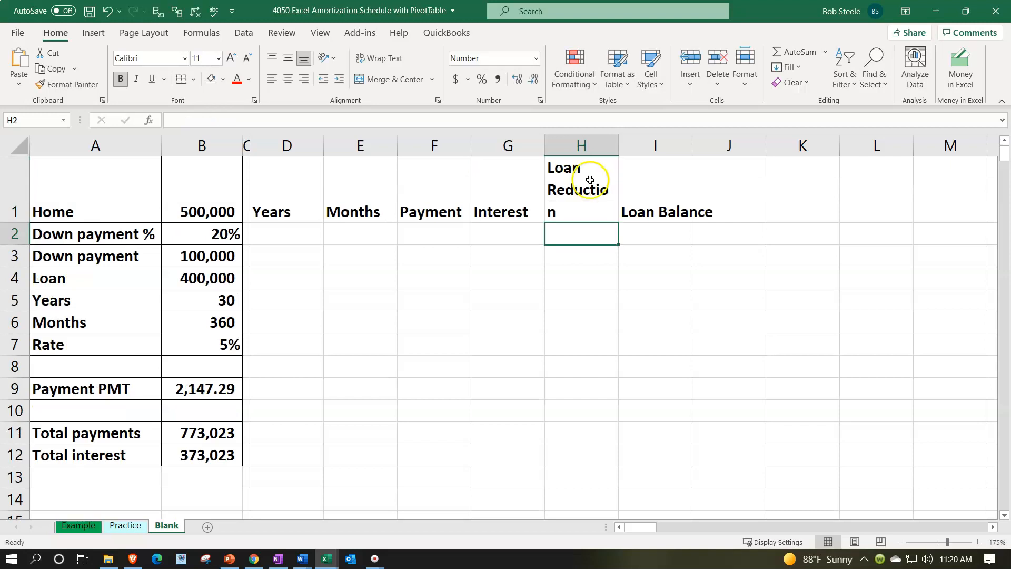
drag(619, 149, 624, 150)
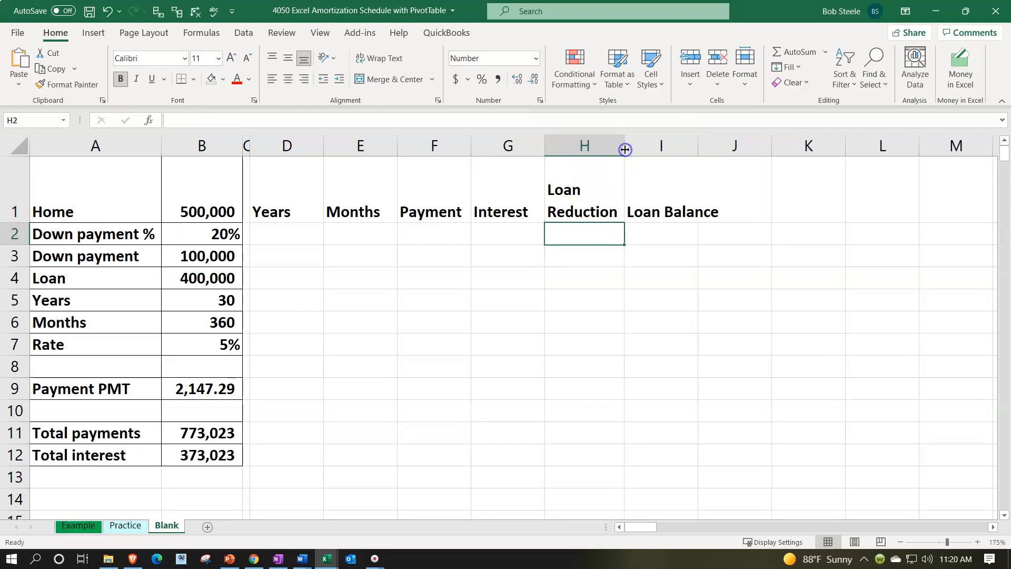
Wrap the text of the Loan Balance header in I1 and slightly narrow column I
click(644, 201)
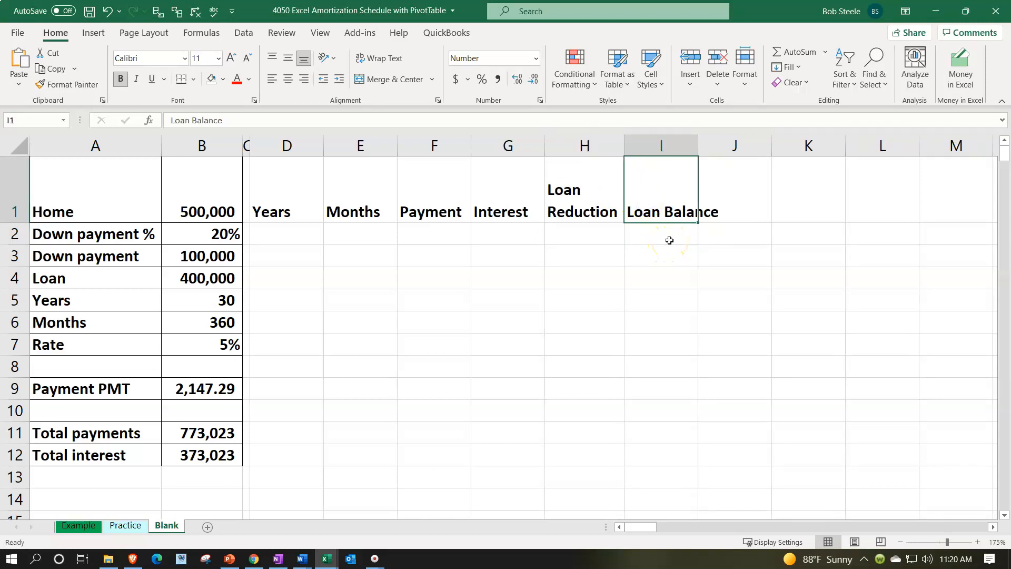
click(54, 38)
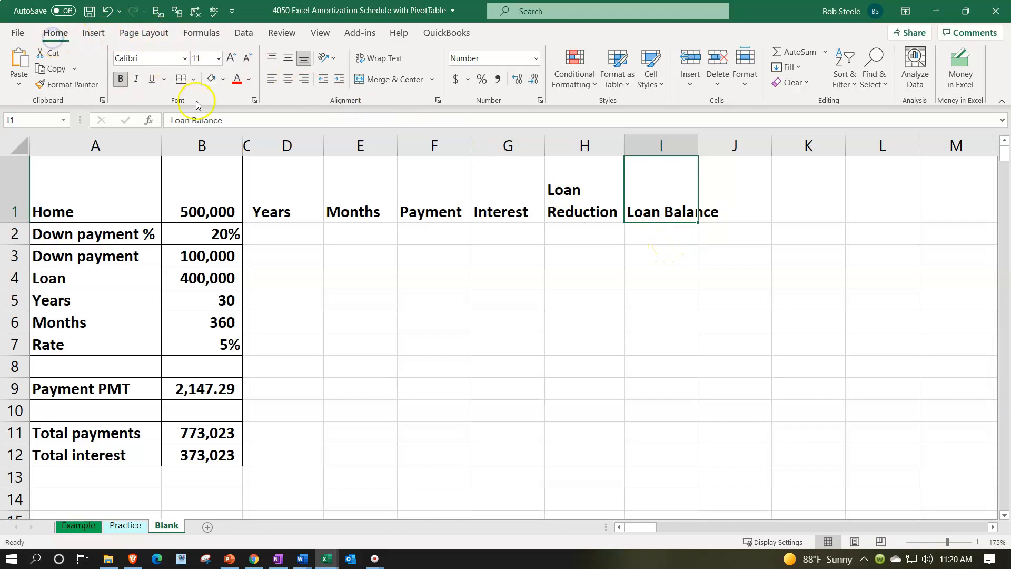
click(377, 57)
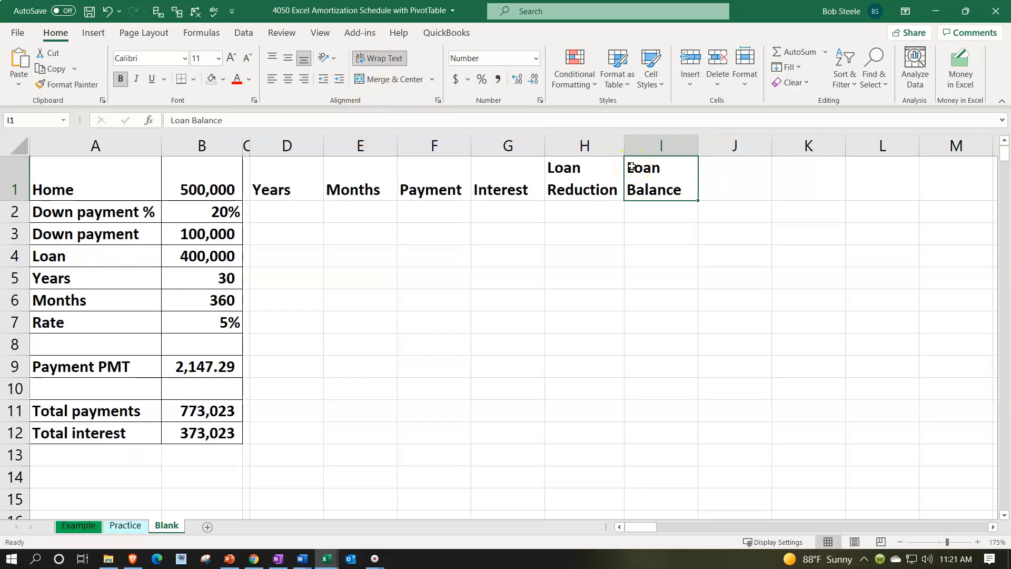
click(603, 176)
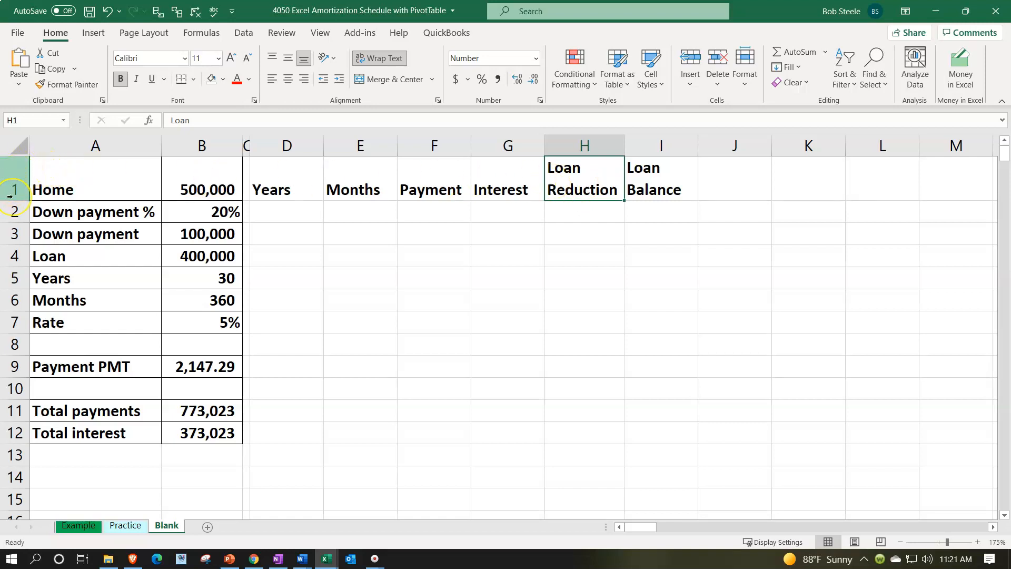
click(74, 169)
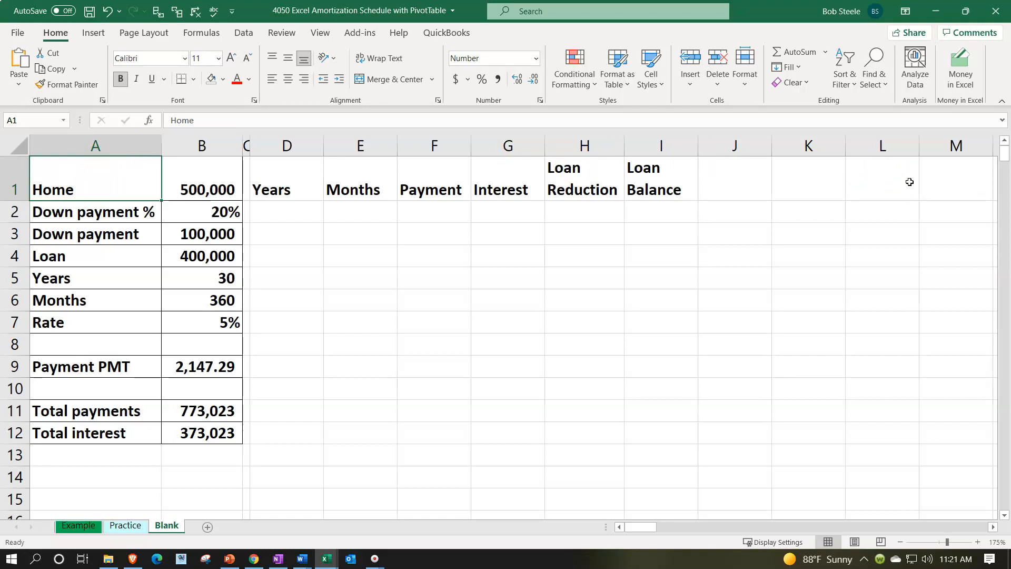
mouse_move(697, 146)
mouse_down()
mouse_move(741, 145)
mouse_move(694, 139)
mouse_up()
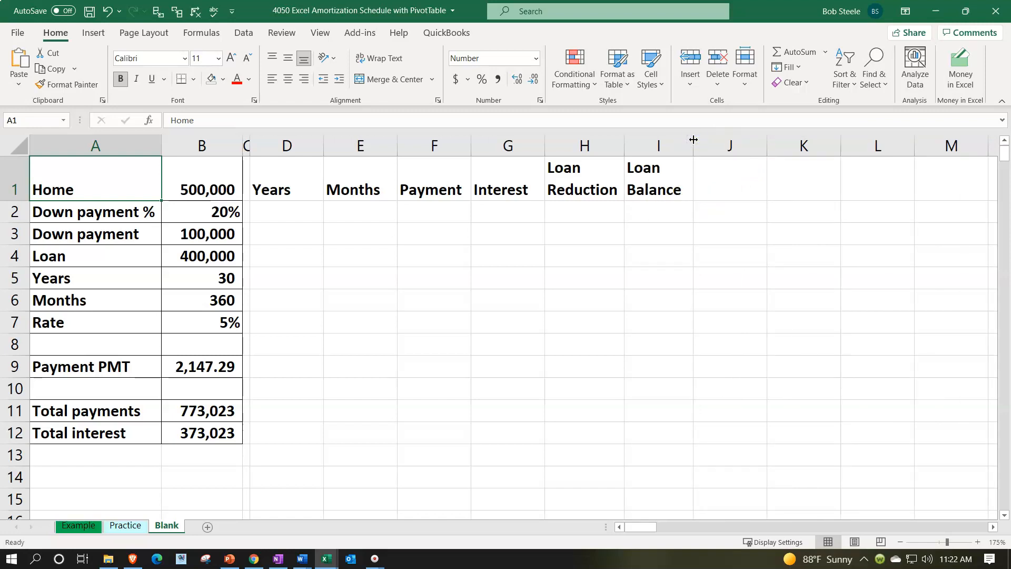
Center the amortization table headers in D1:I1 horizontally
mouse_move(295, 189)
mouse_down()
mouse_move(533, 189)
mouse_move(635, 176)
mouse_up()
click(57, 34)
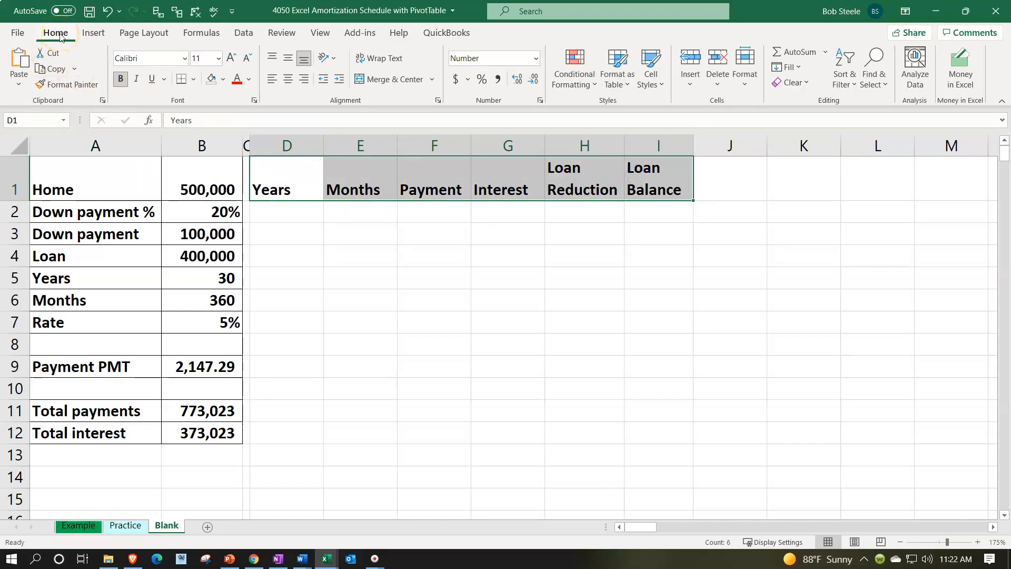
click(291, 83)
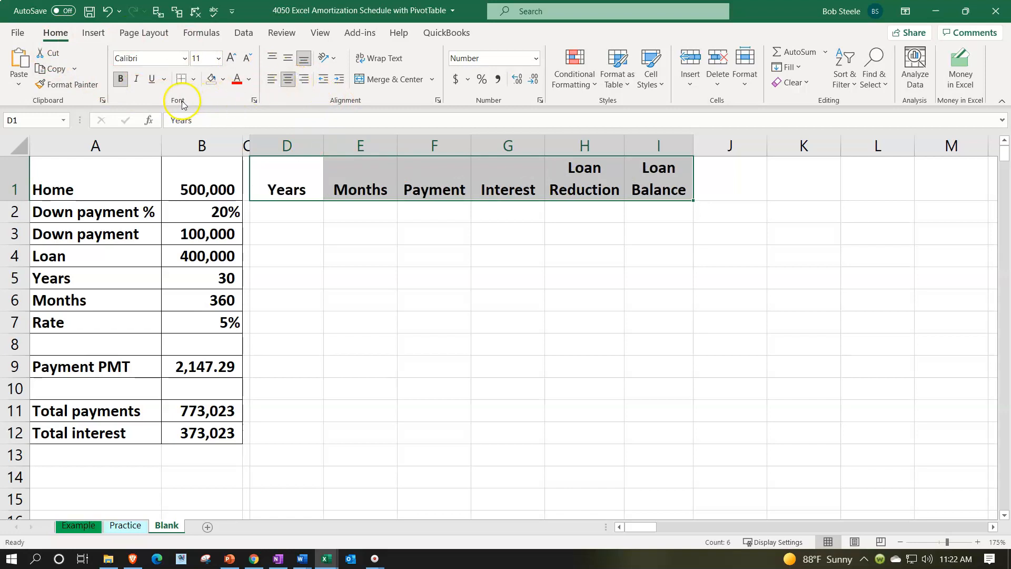
Fill the amortization headers in D1:I1 with black and set their font color to white
click(222, 79)
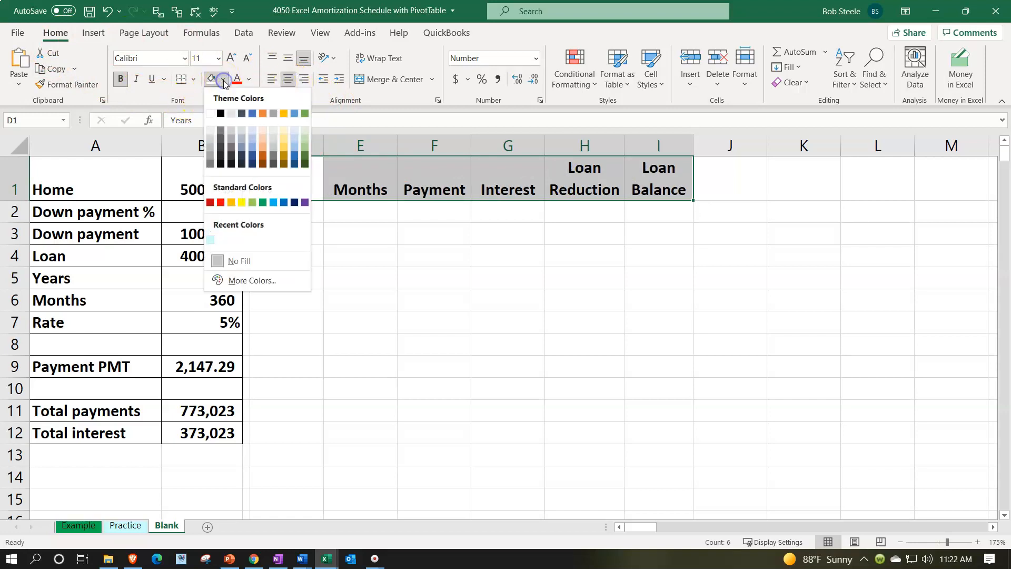
click(212, 113)
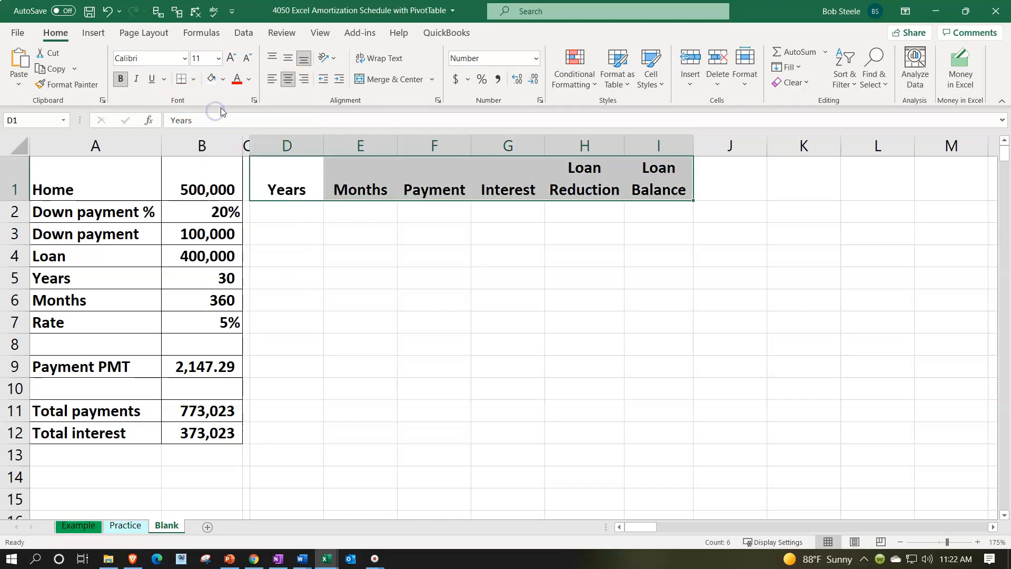
click(223, 80)
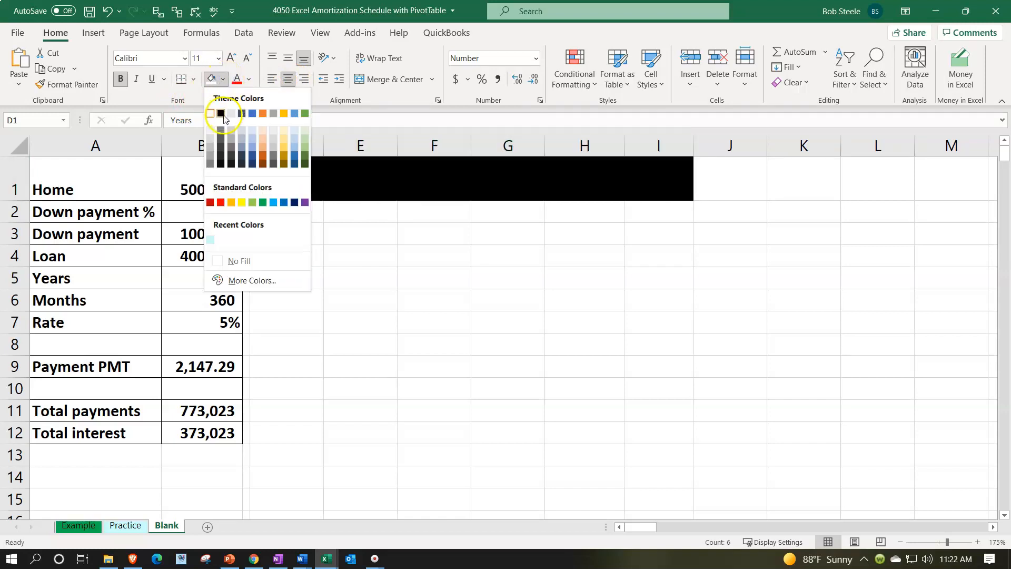
click(223, 113)
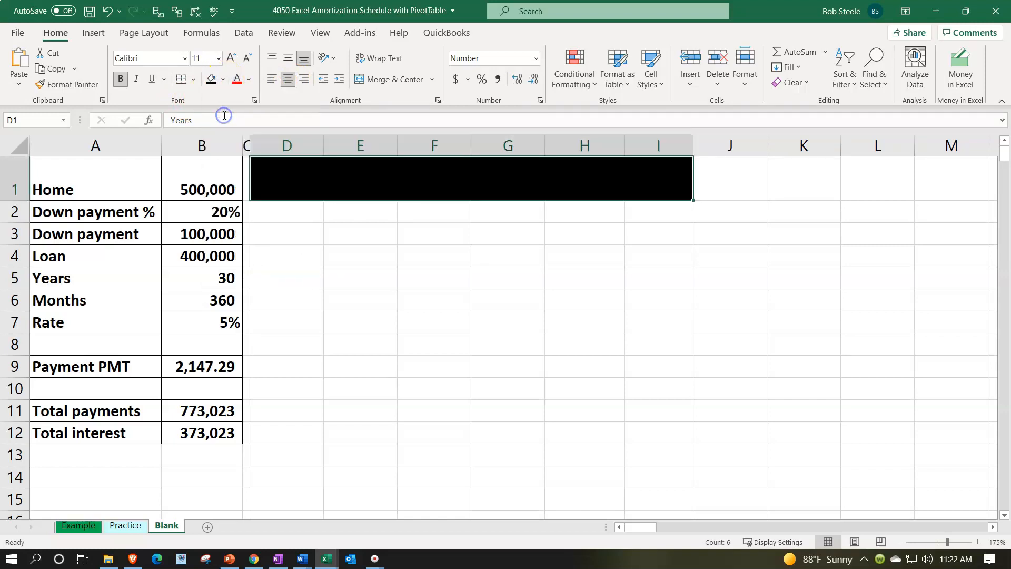
click(250, 80)
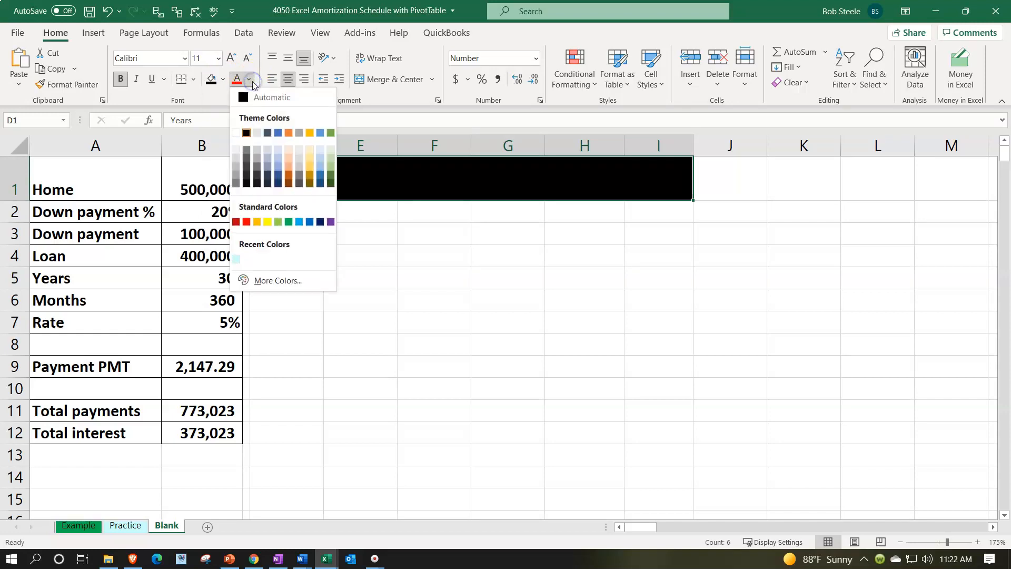
click(235, 133)
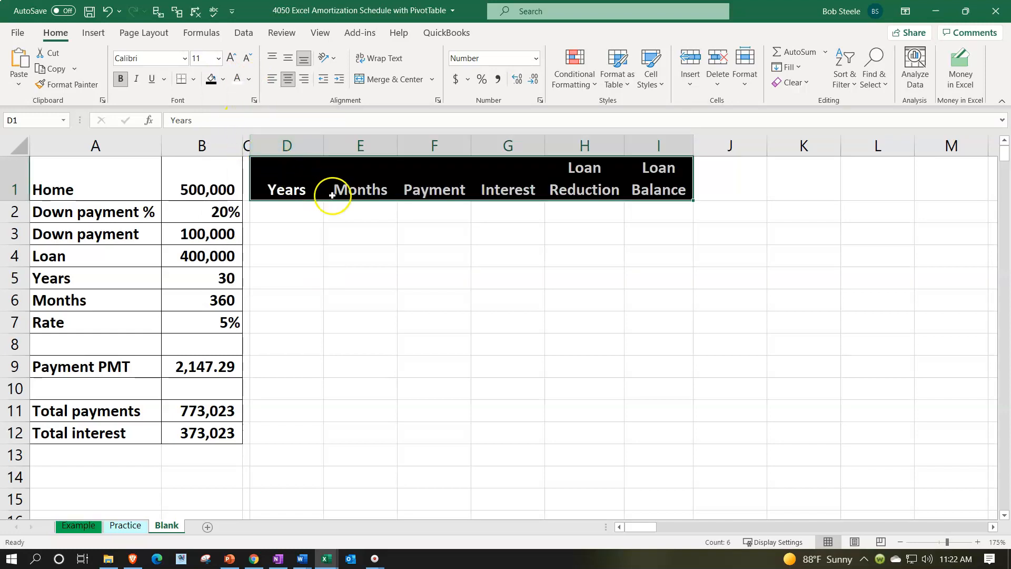
Fill the Months column with the series 0, 1, 2 through 360 in E2:E362 and center the numbers
click(350, 211)
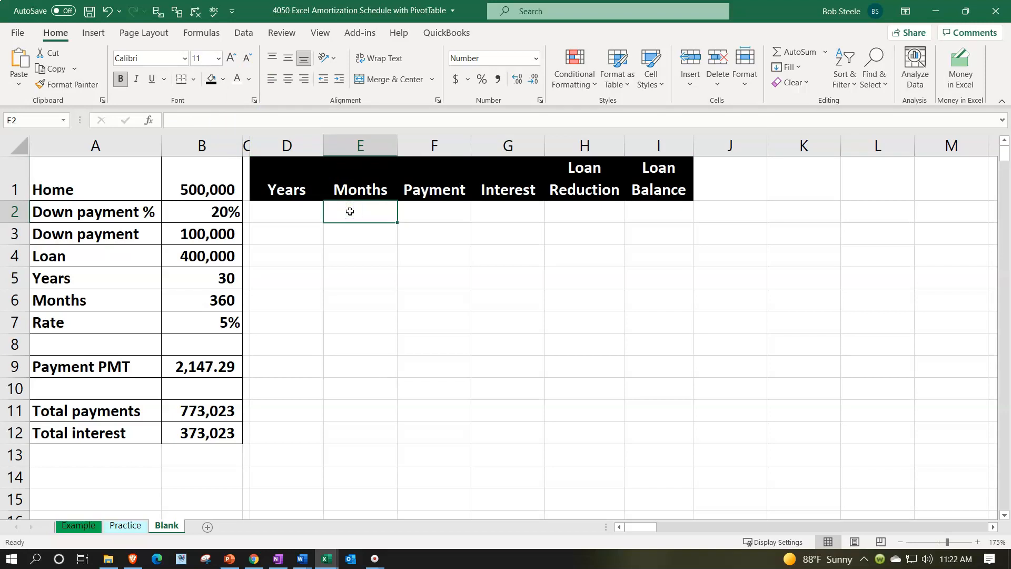
text(0)
key(Return)
text(1)
key(Return)
text(2)
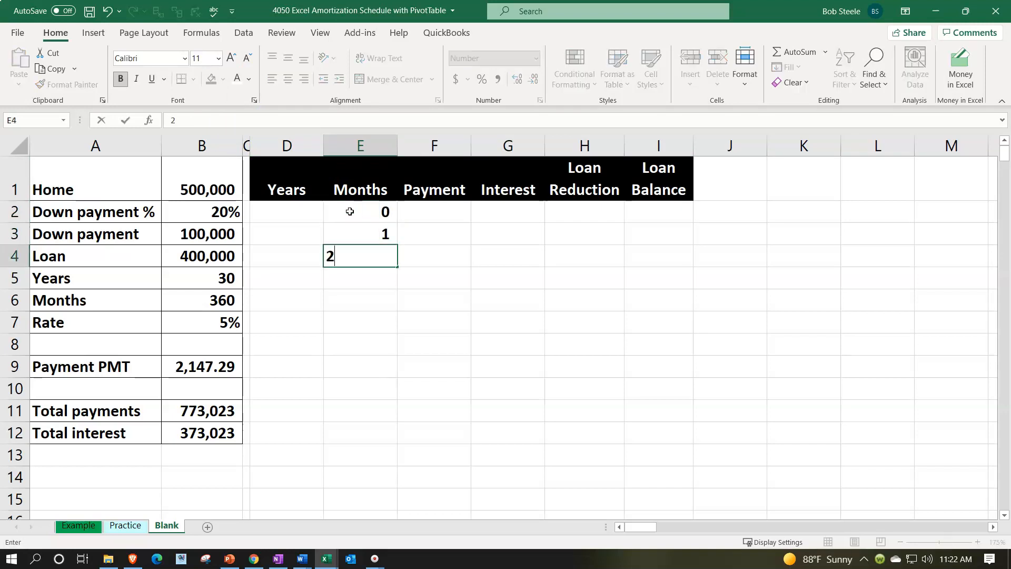
key(Return)
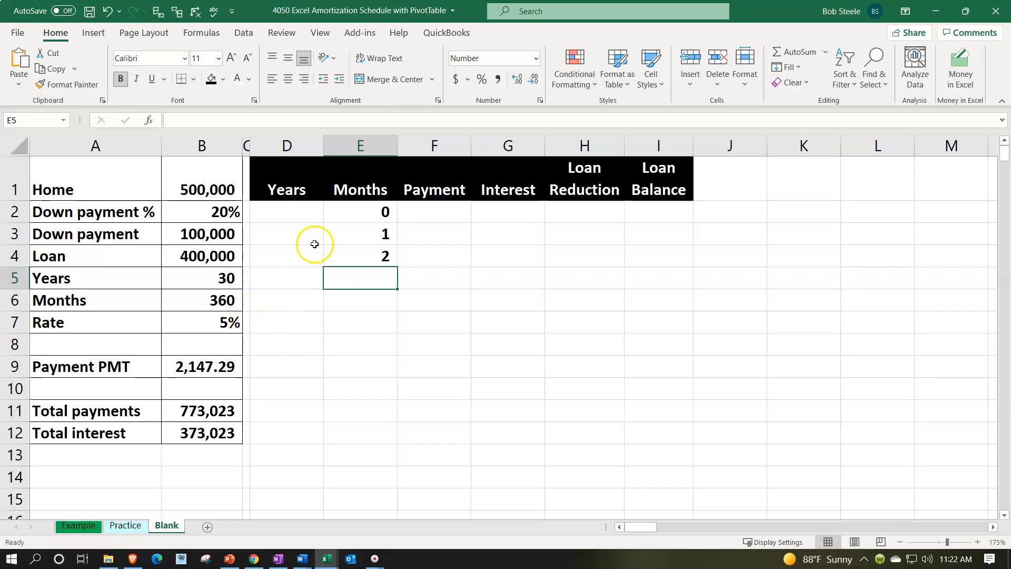
drag(346, 212, 390, 460)
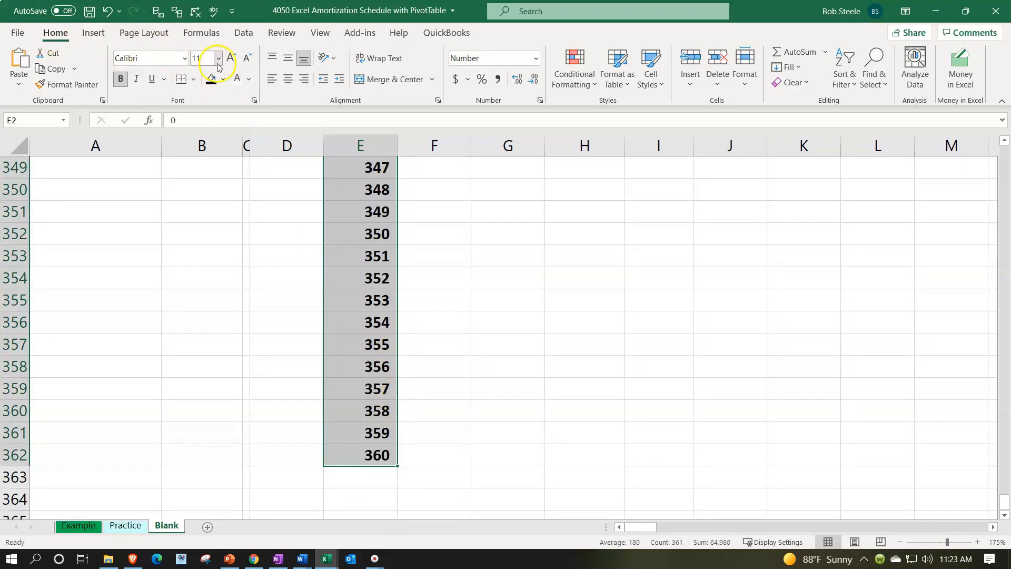
click(293, 79)
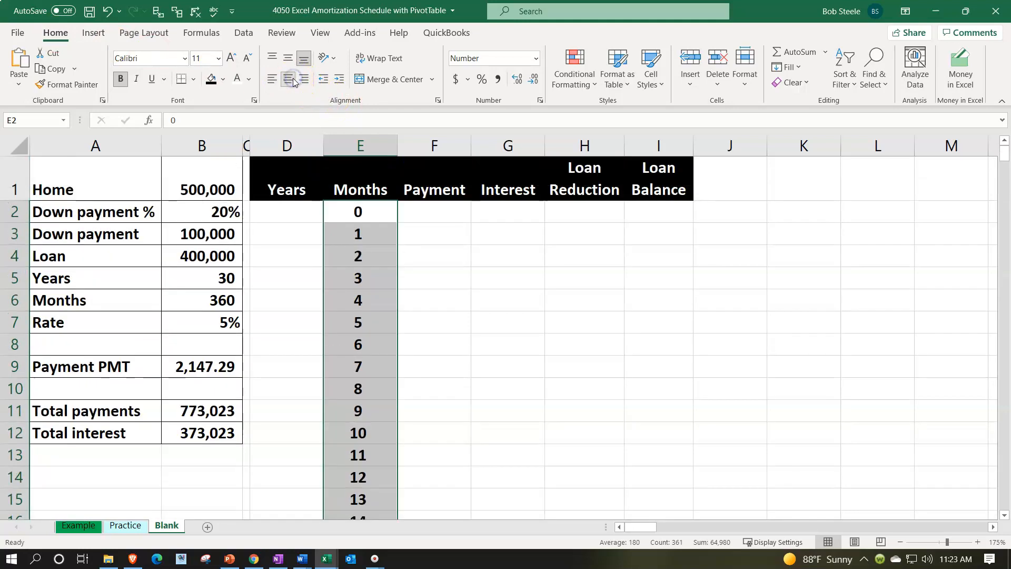
Enter year 1 in D3 beside month 1 and year 2 in D15 beside month 13
click(321, 217)
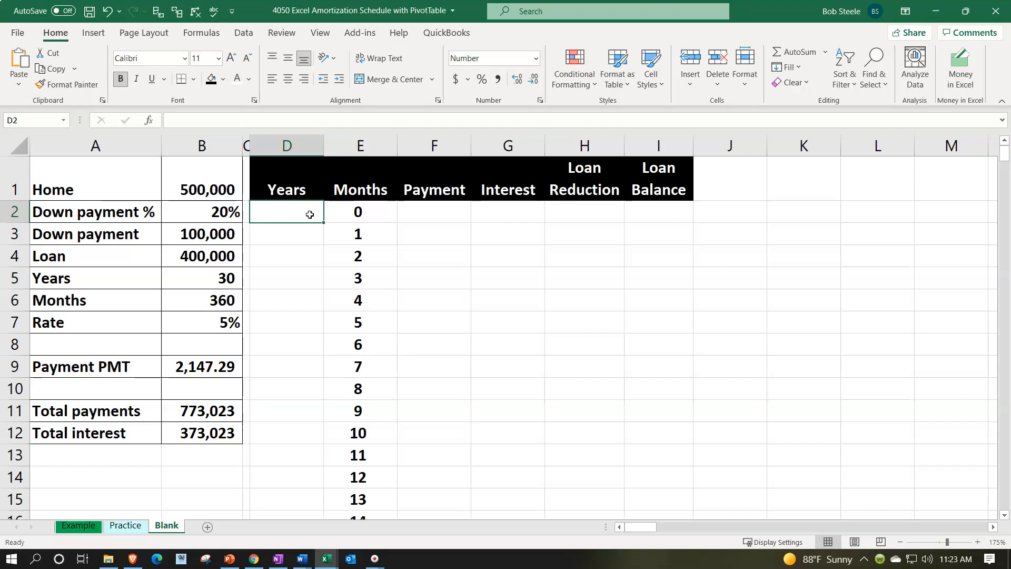
key(Down)
text(1)
key(Return)
key(Down)
key(Down)
key(Down)
key(Down)
key(Down)
key(Down)
key(Down)
key(Down)
key(Down)
key(Down)
key(Down)
text(2)
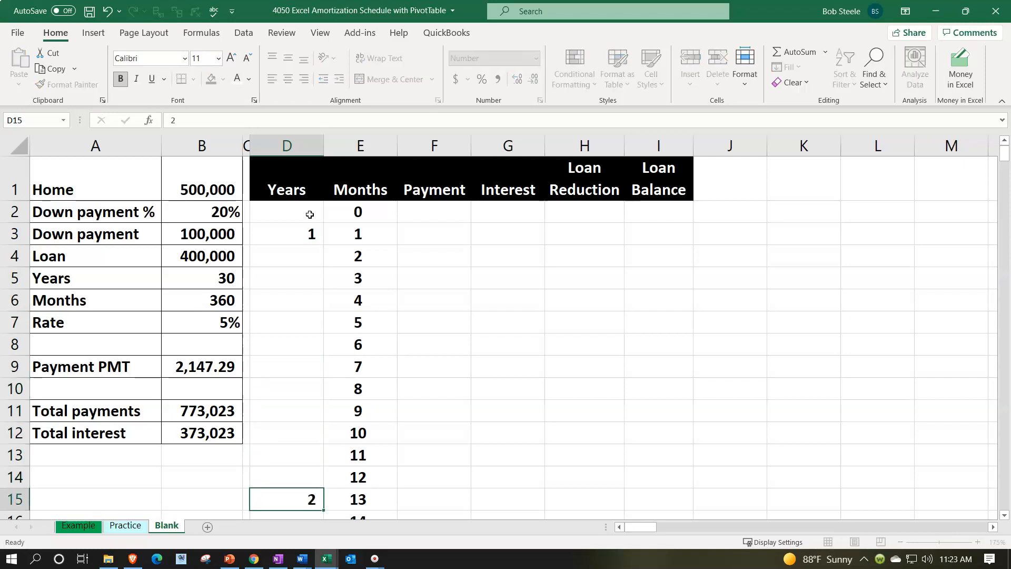
key(Return)
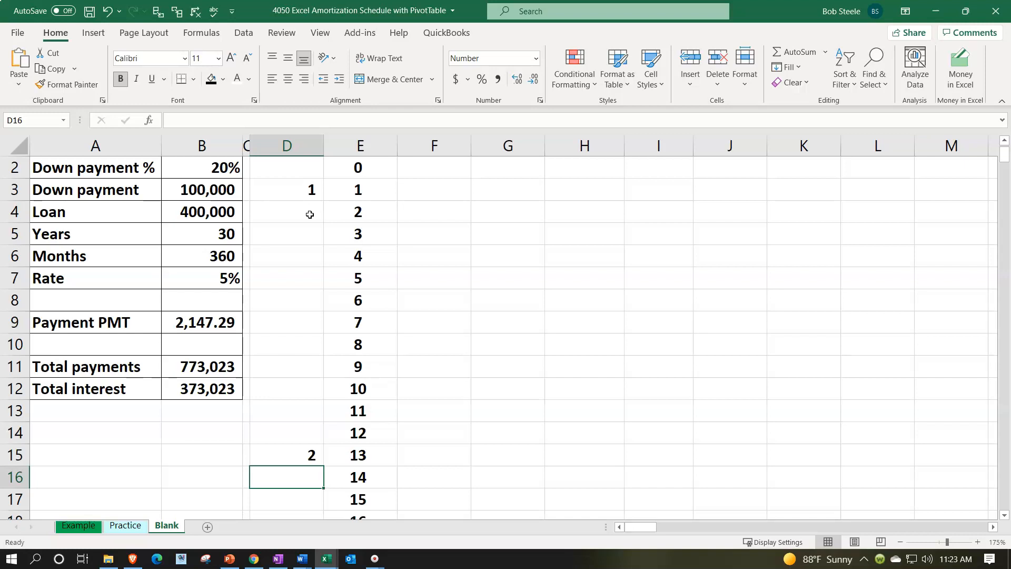
Clear the manually entered year numbers from D2:D15
scroll(310, 214, up, 1)
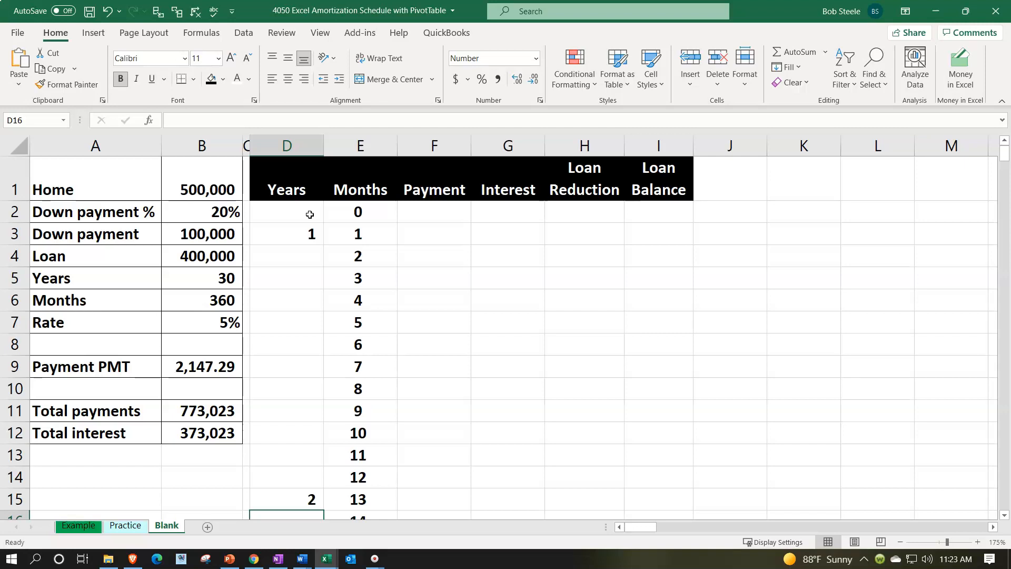
click(310, 215)
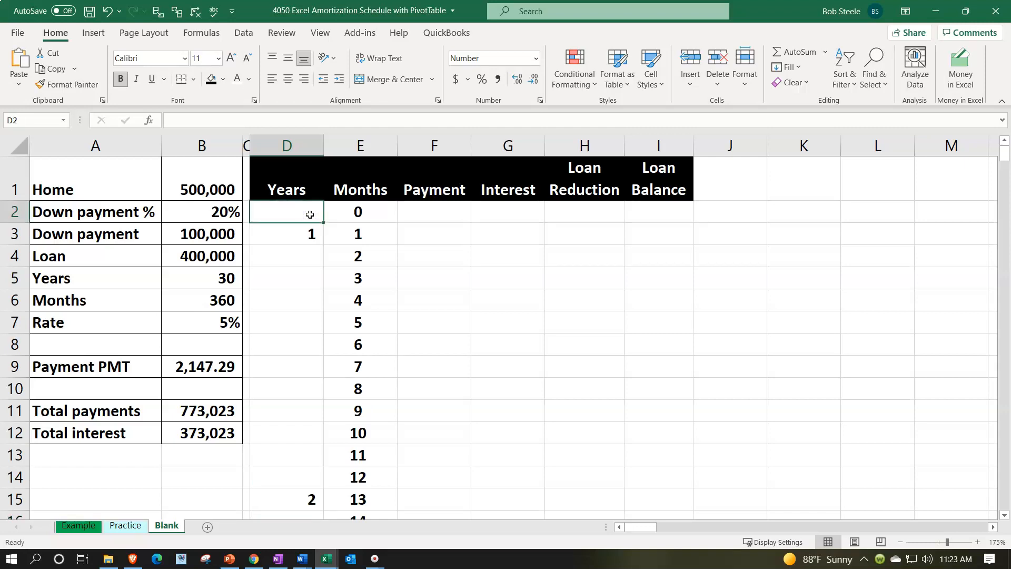
drag(292, 230, 275, 500)
key(Delete)
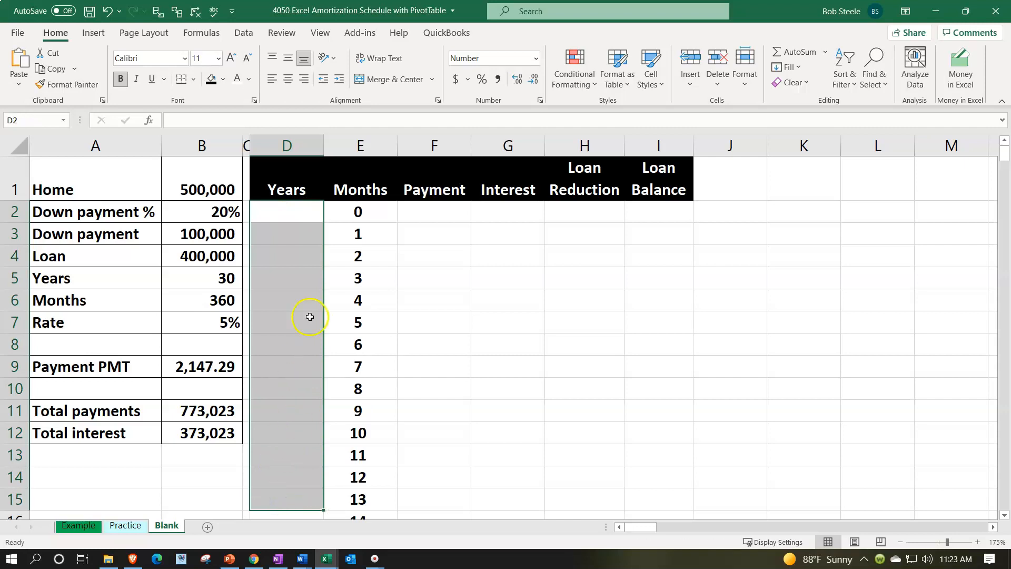
Enter the formula =ROUNDDOWN(E14/12,0) in D3 and fill it down to D15
click(291, 233)
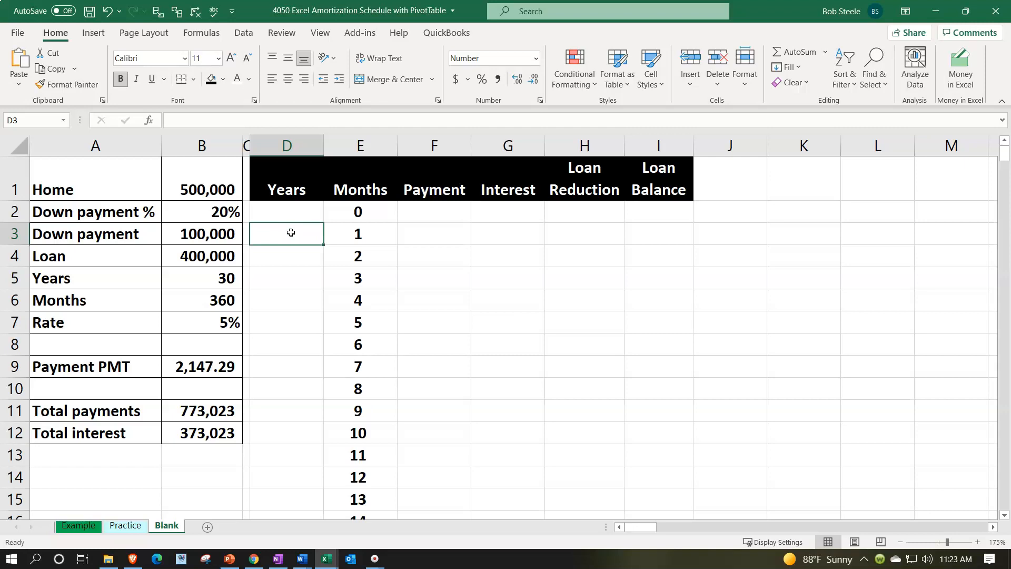
text(=)
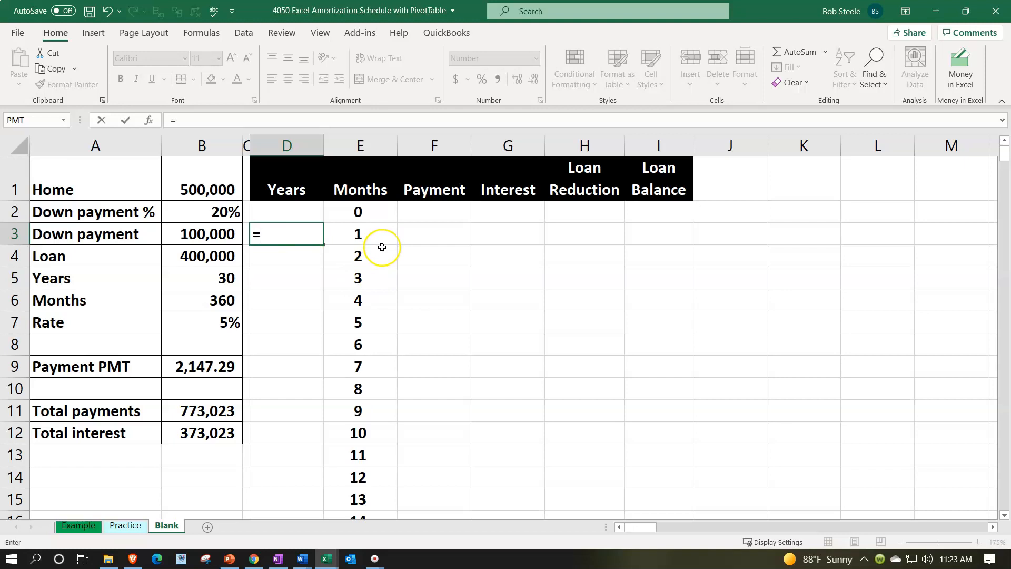
text(round)
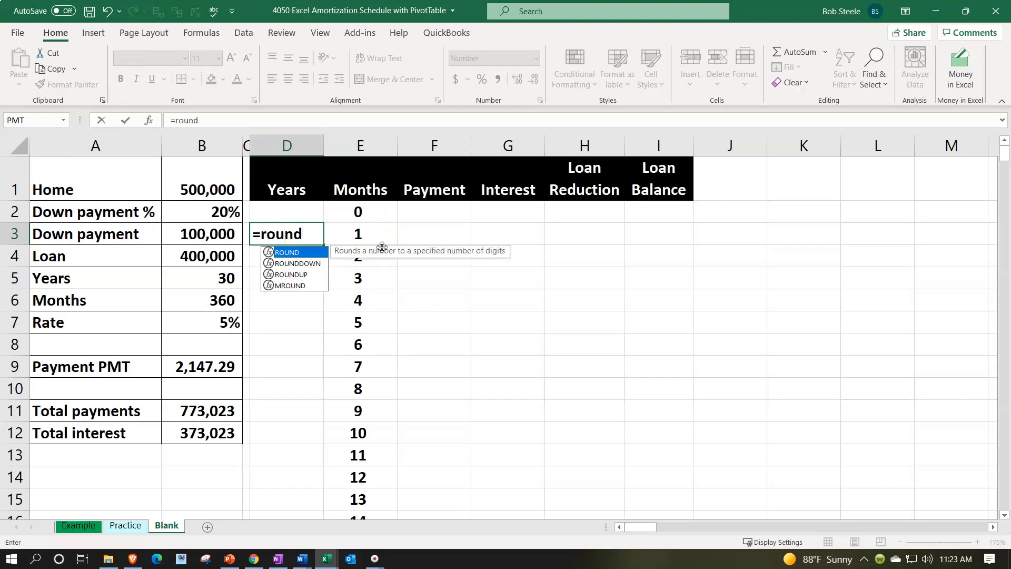
text(dow)
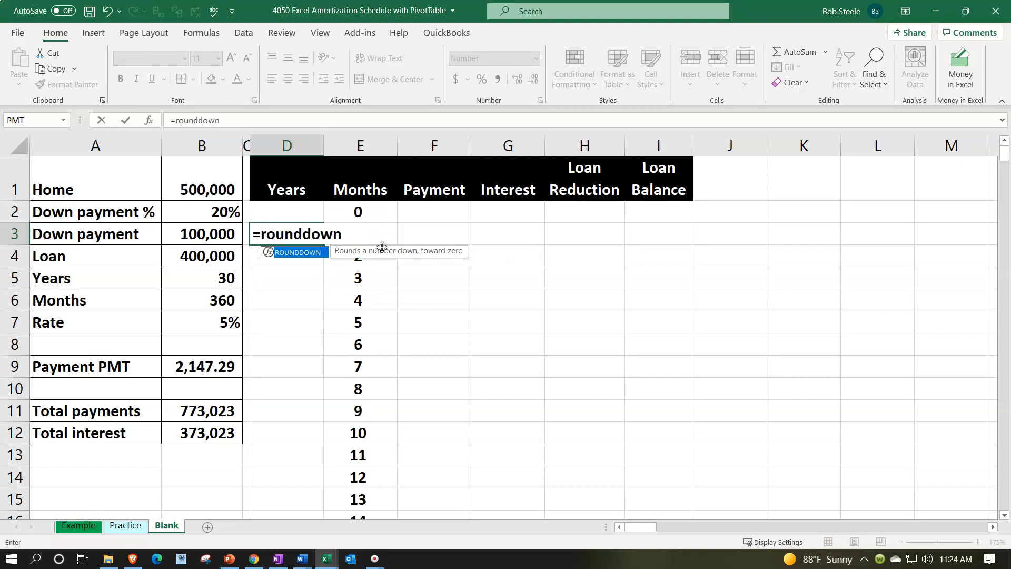
text(n)
double_click(298, 253)
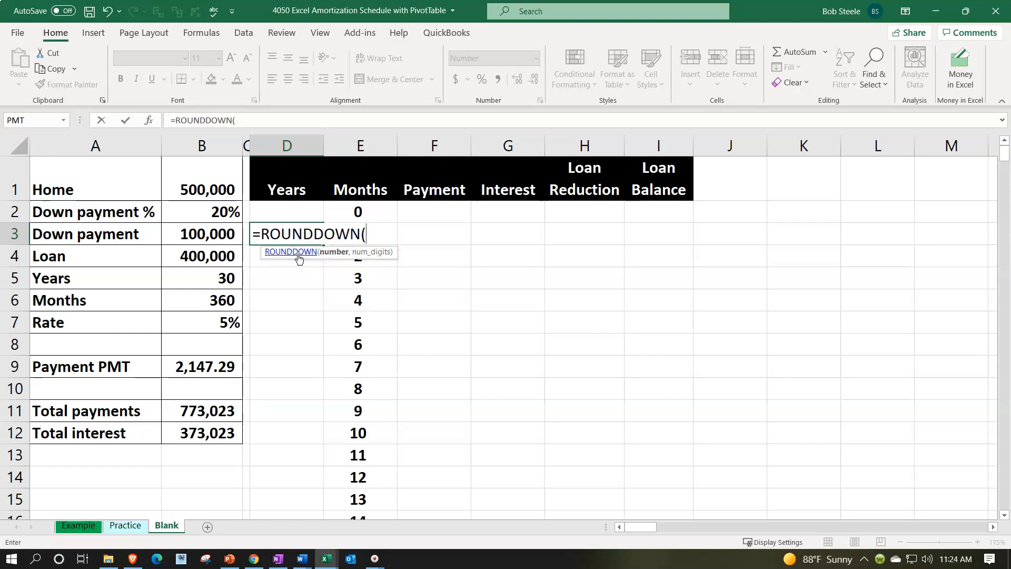
click(358, 476)
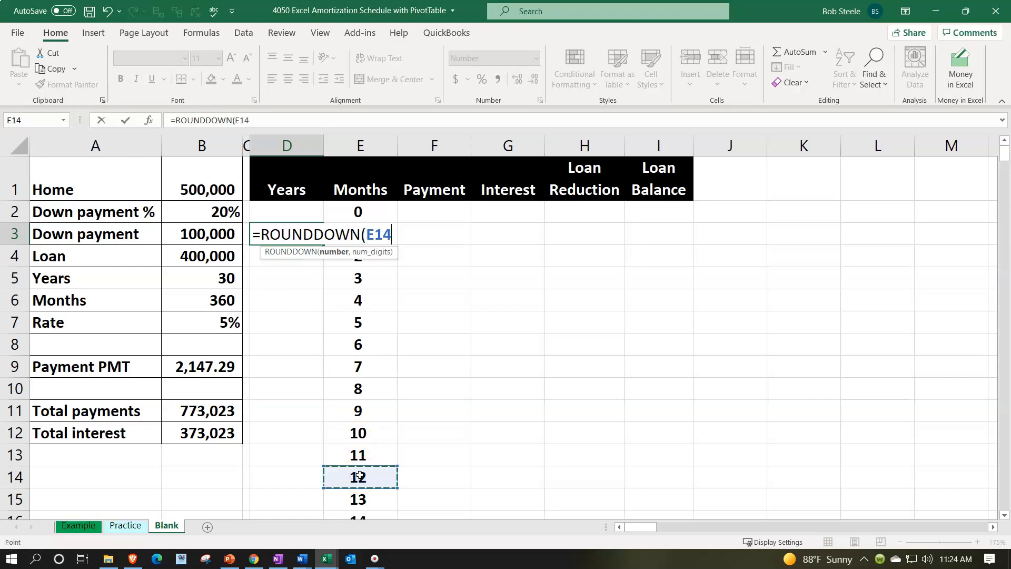
text(/12)
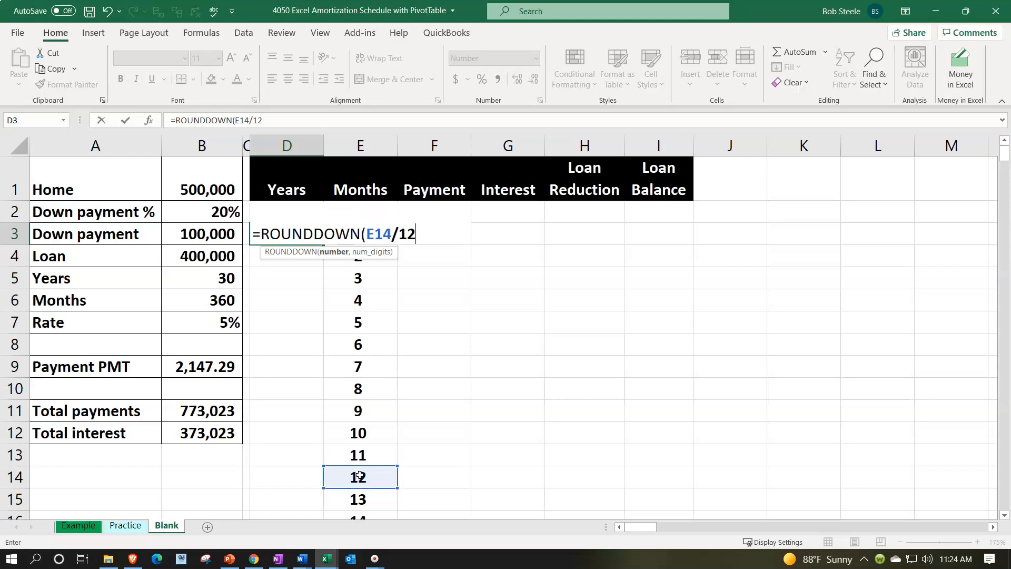
text(,)
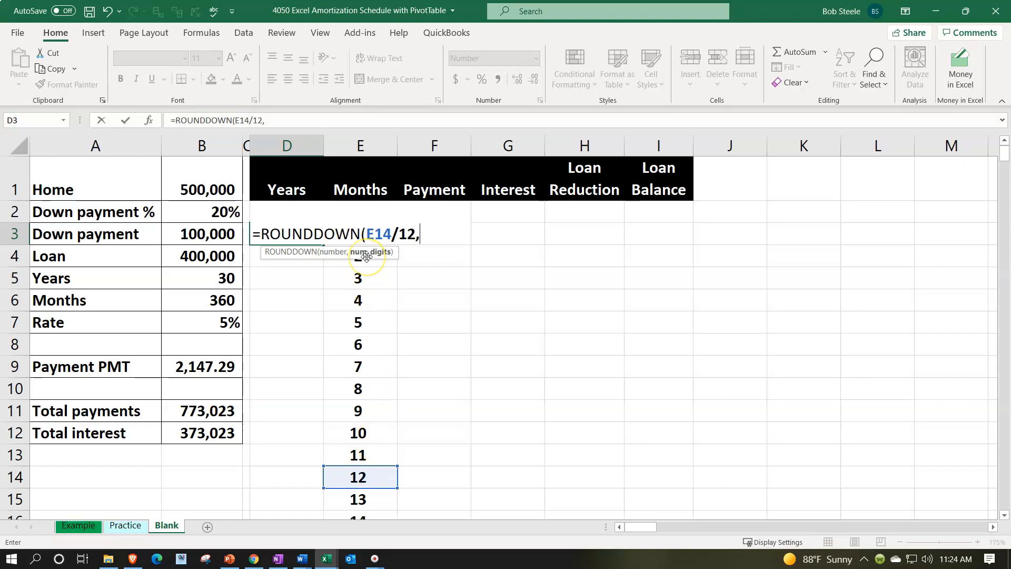
text(0)
key(Return)
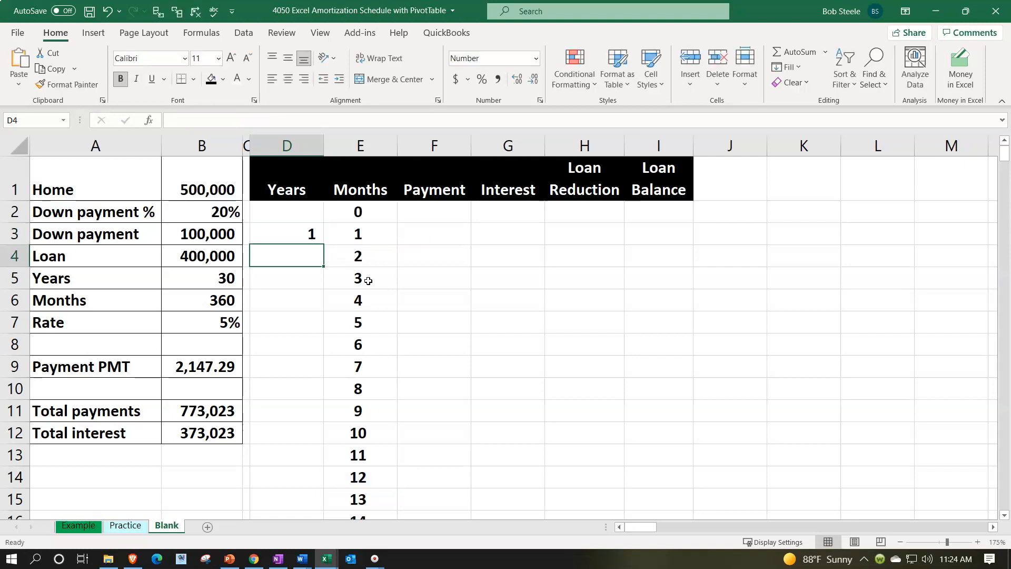
click(311, 236)
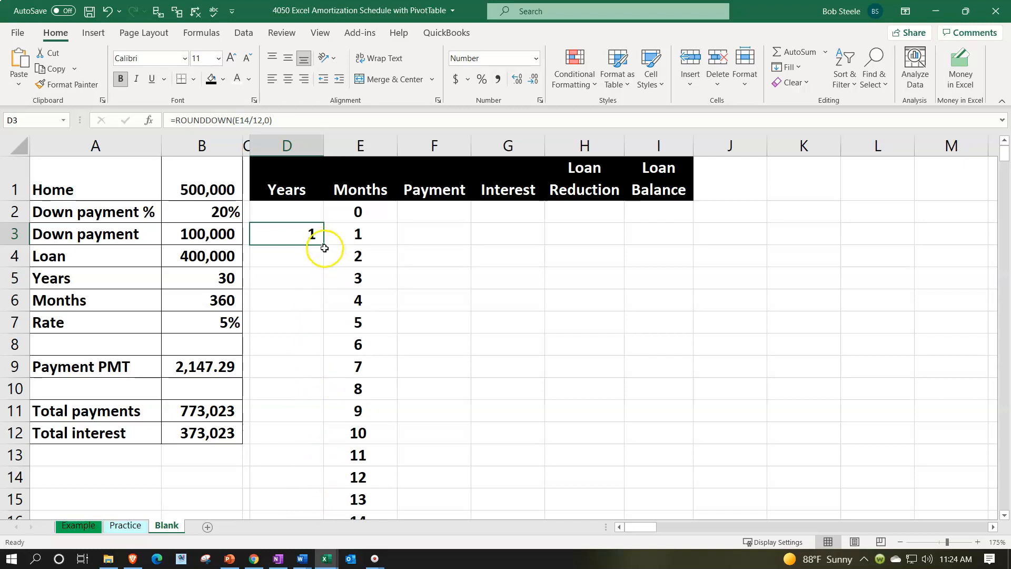
drag(323, 245, 322, 505)
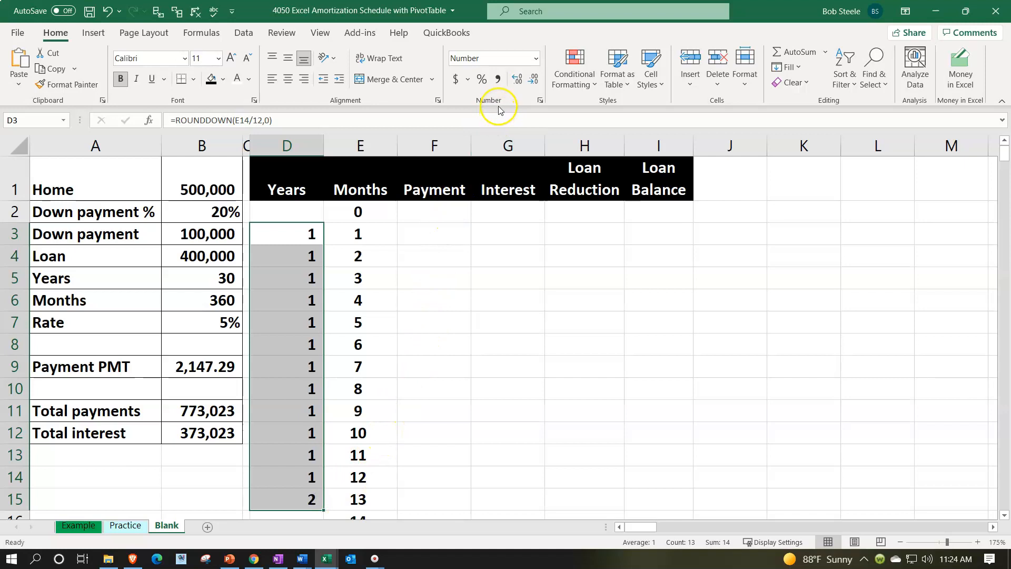
Show the years in D3:D15 with two decimal places, and return them to whole numbers
click(516, 79)
click(516, 79)
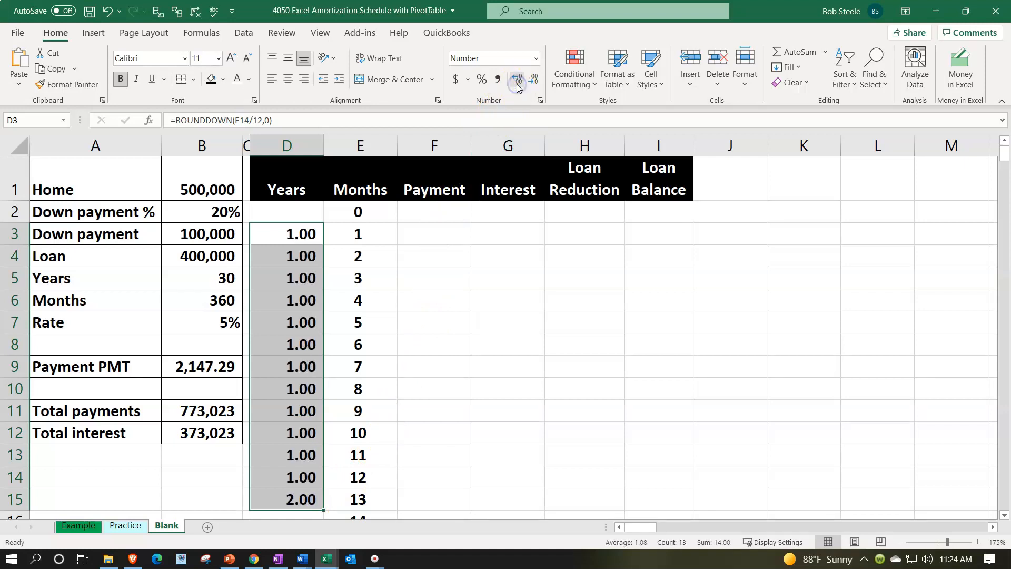
click(529, 81)
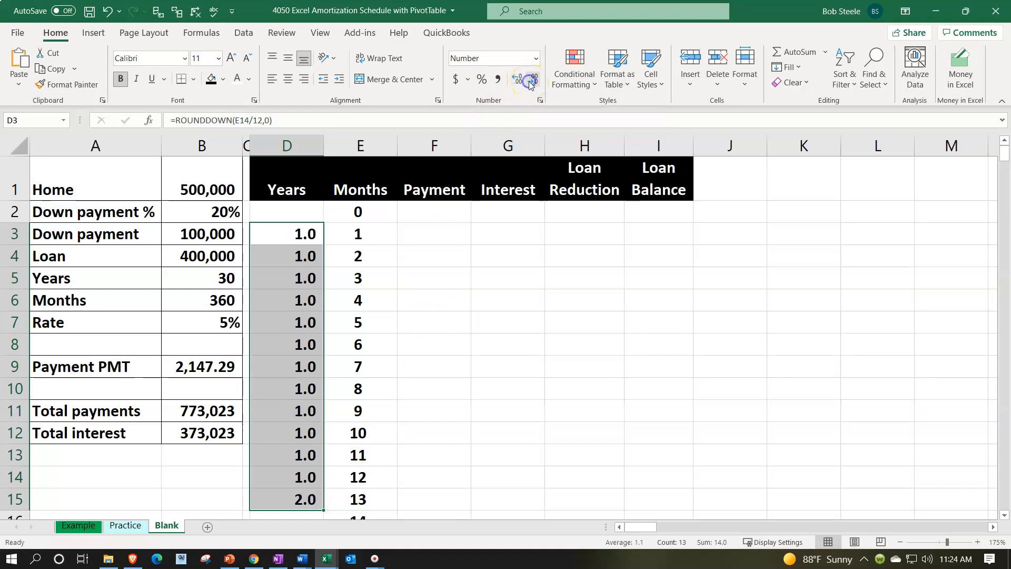
click(530, 82)
Examine which month cell the copied ROUNDDOWN formula in D15 refers to
scroll(424, 321, down, 1)
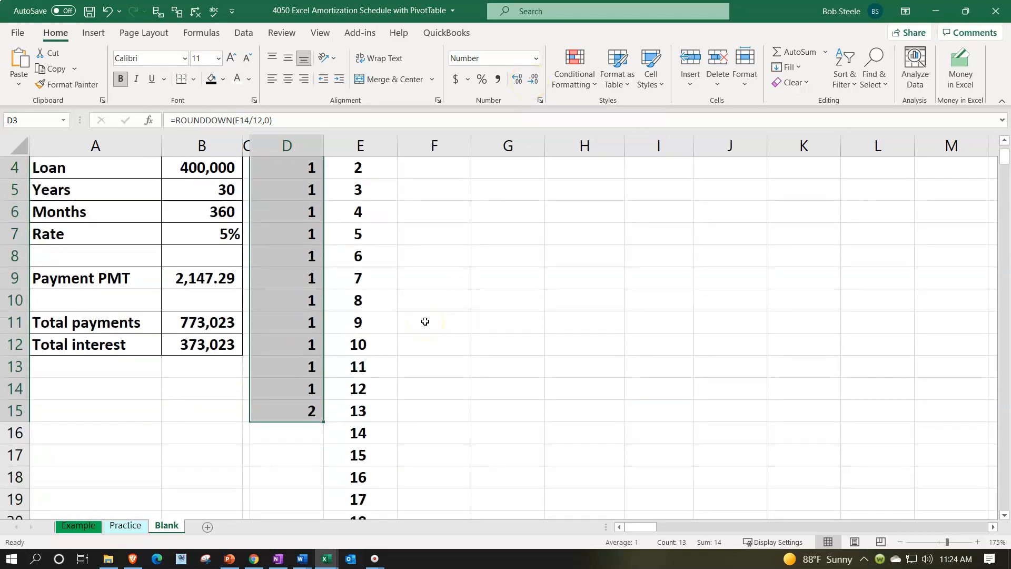
scroll(425, 321, down, 2)
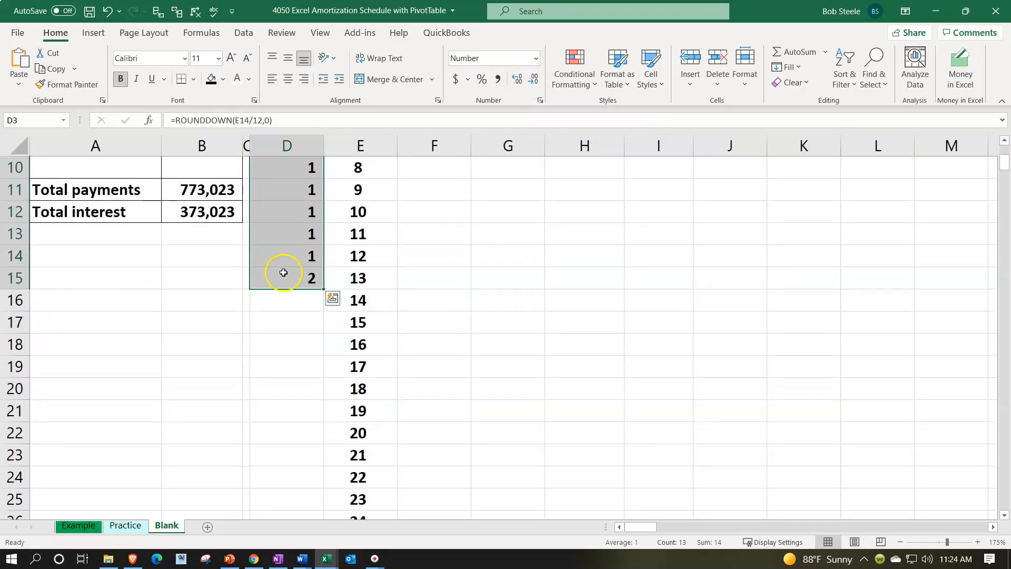
double_click(285, 272)
scroll(302, 434, down, 1)
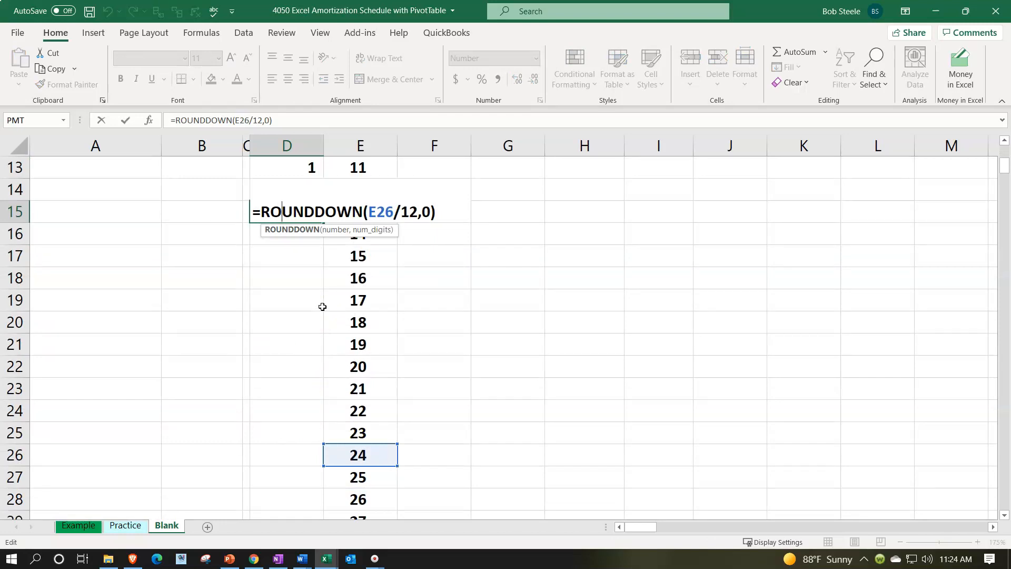
key(Return)
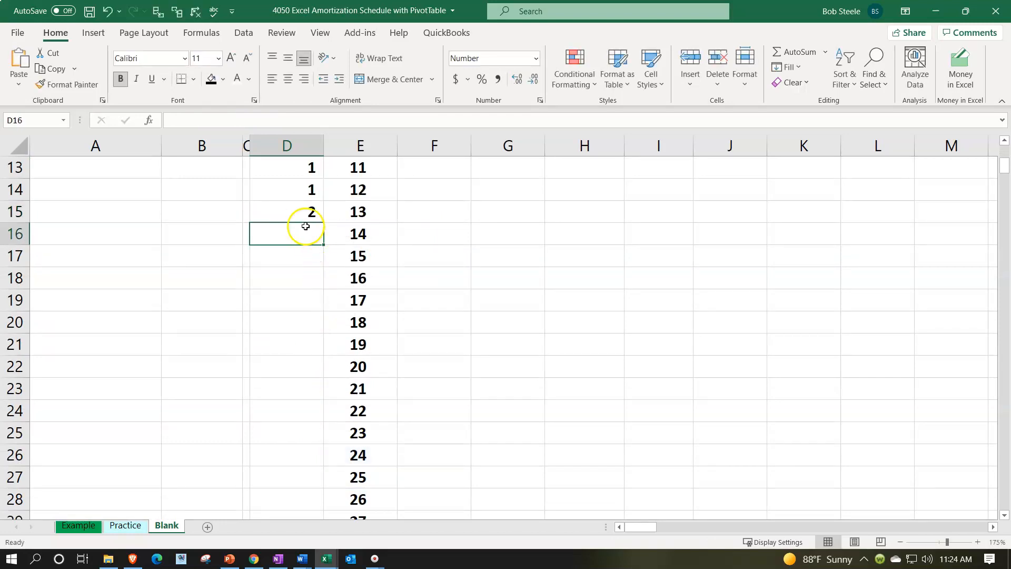
click(298, 214)
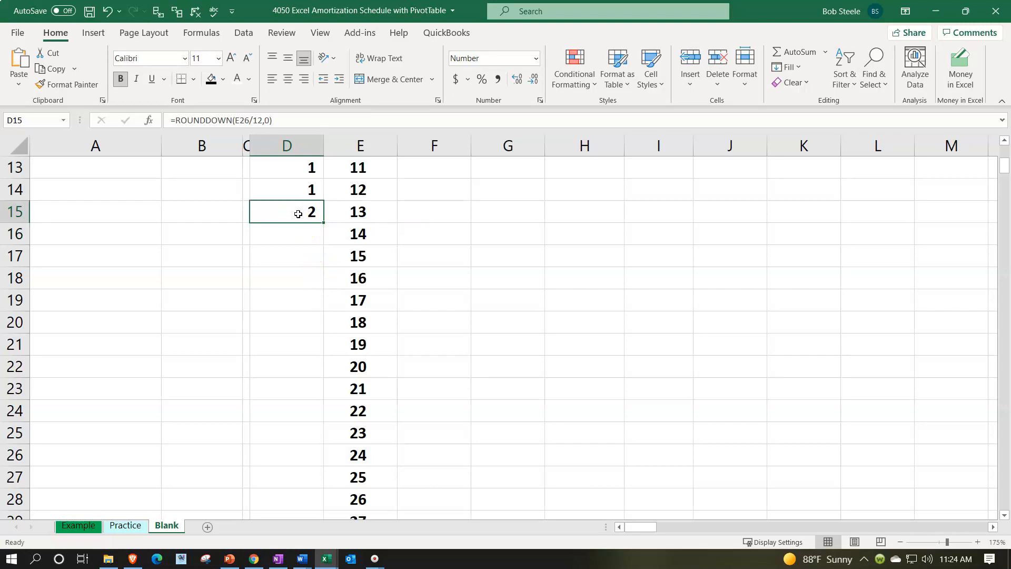
Fill the ROUNDDOWN formula in D15 down the Years column to the last month in row 362
click(303, 214)
double_click(323, 223)
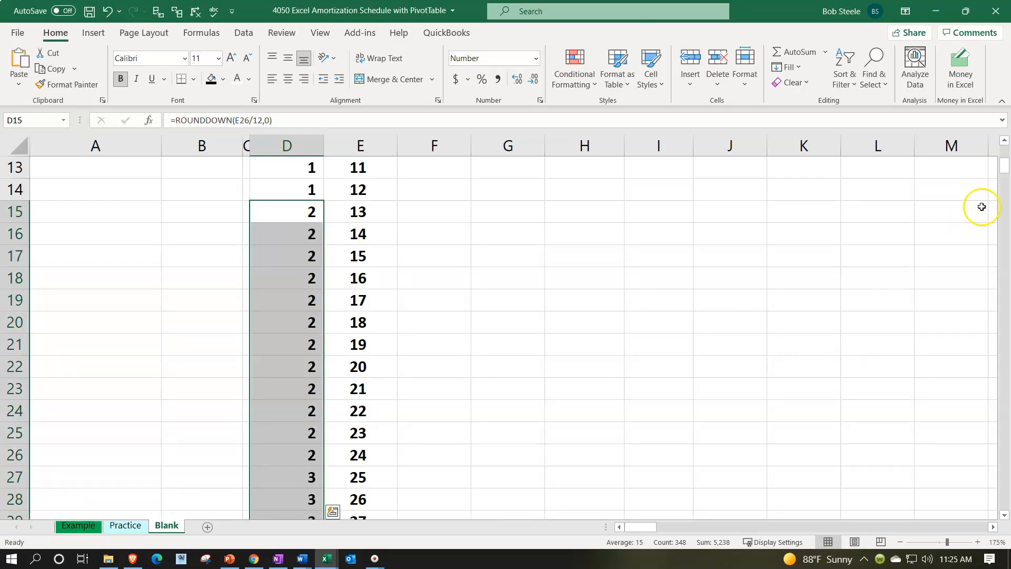
drag(1004, 166, 994, 508)
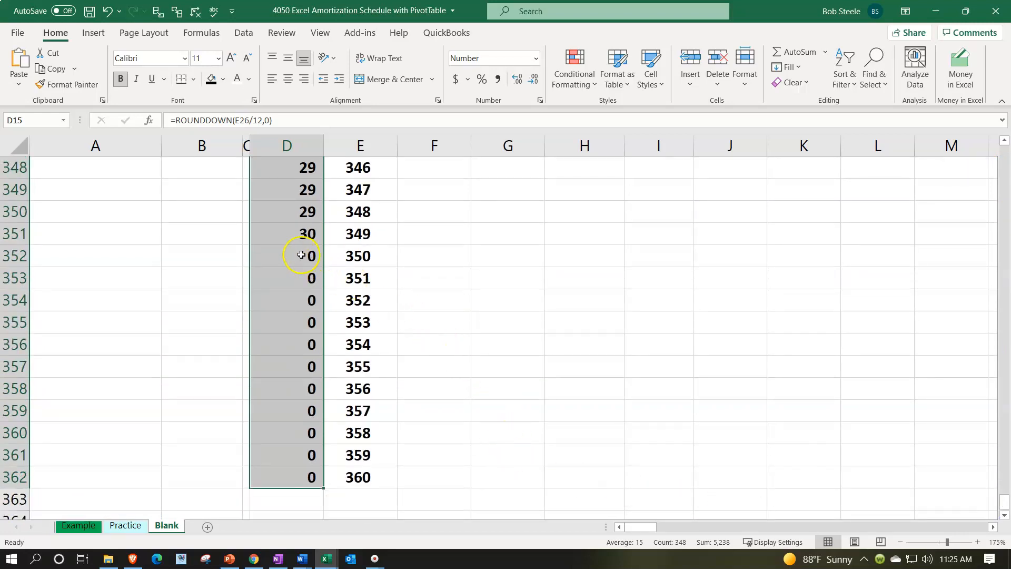
Check which month cell the formula in D352 refers to, and clear D352:D363
click(301, 255)
double_click(301, 255)
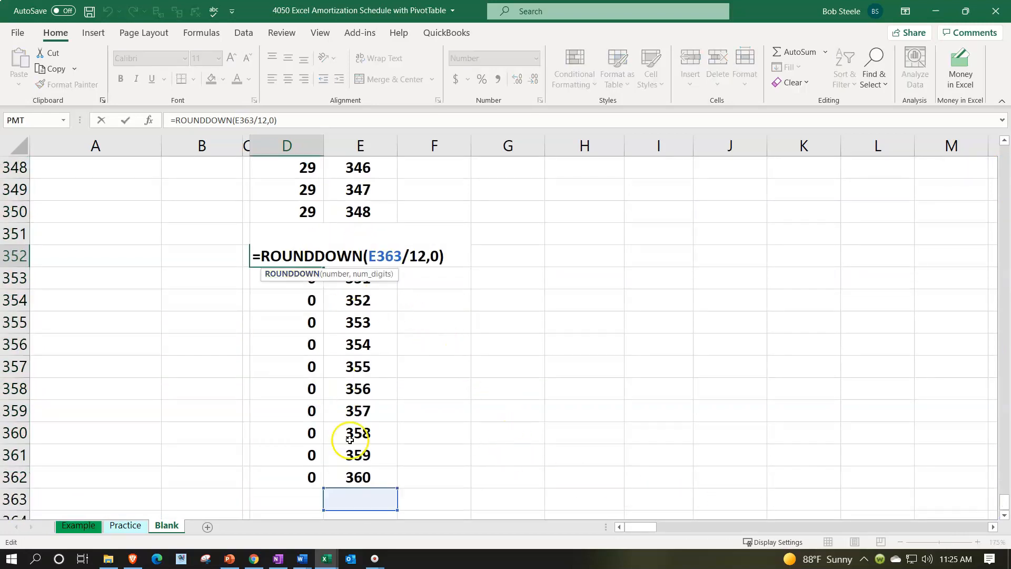
key(Return)
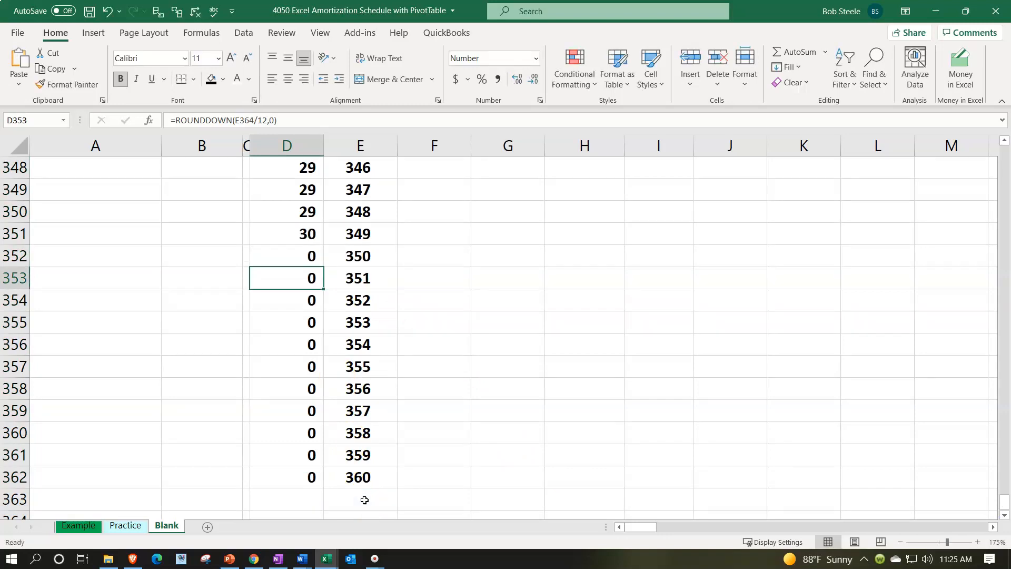
drag(275, 255, 276, 492)
key(Delete)
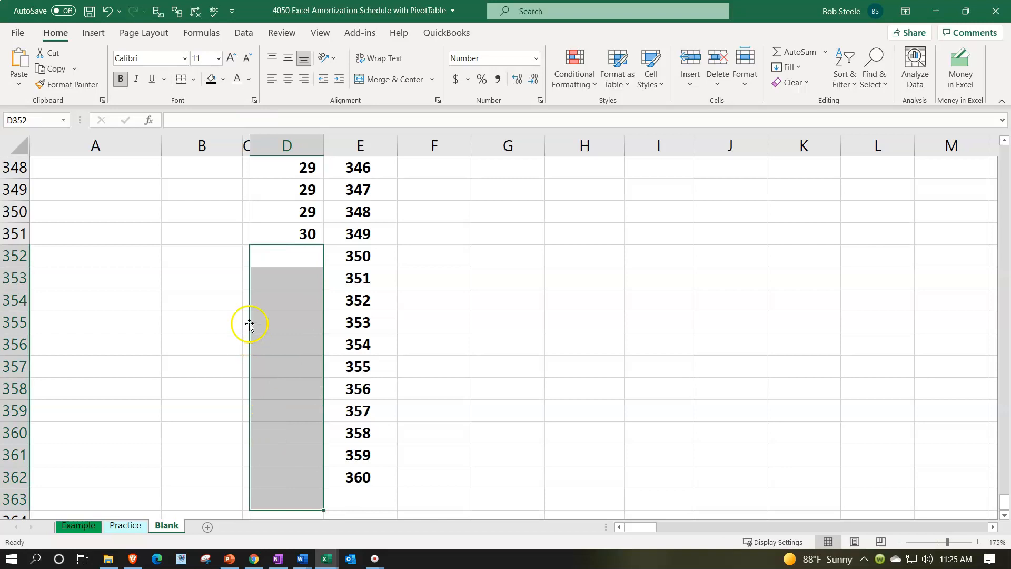
Enter the formula =D351 in D352 and fill it down to D362
click(274, 255)
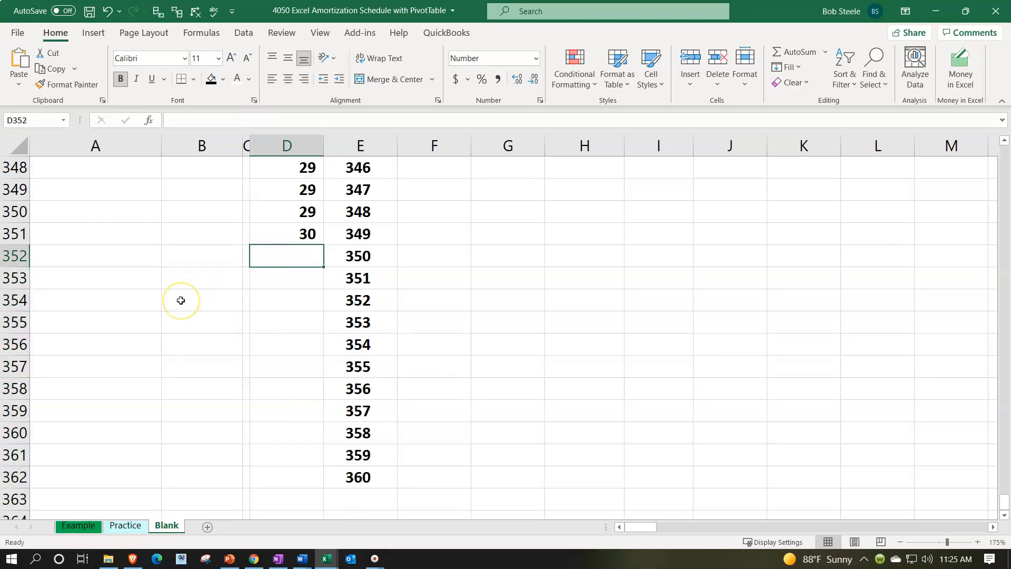
text(=)
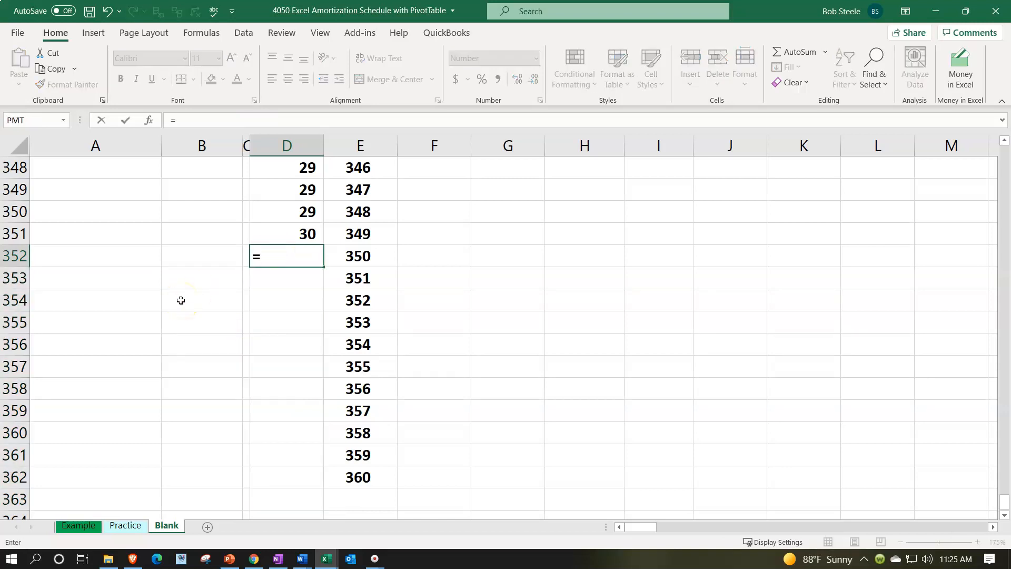
key(Up)
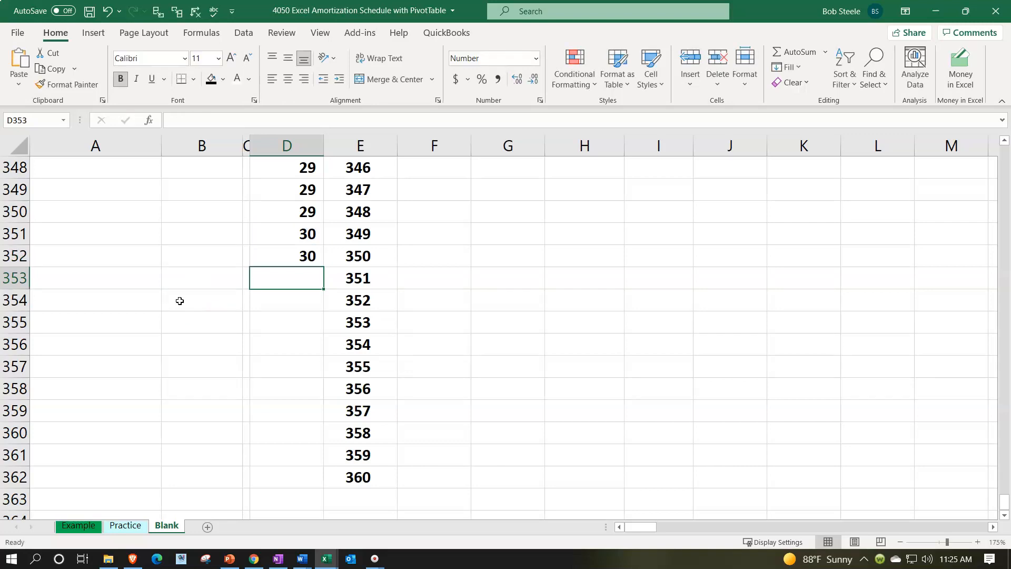
click(303, 257)
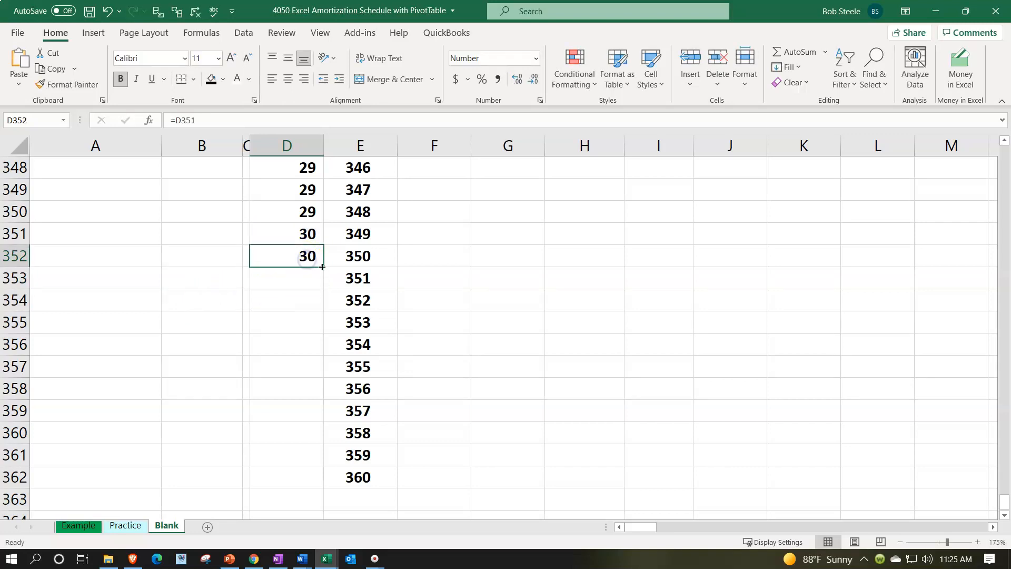
drag(324, 267, 311, 483)
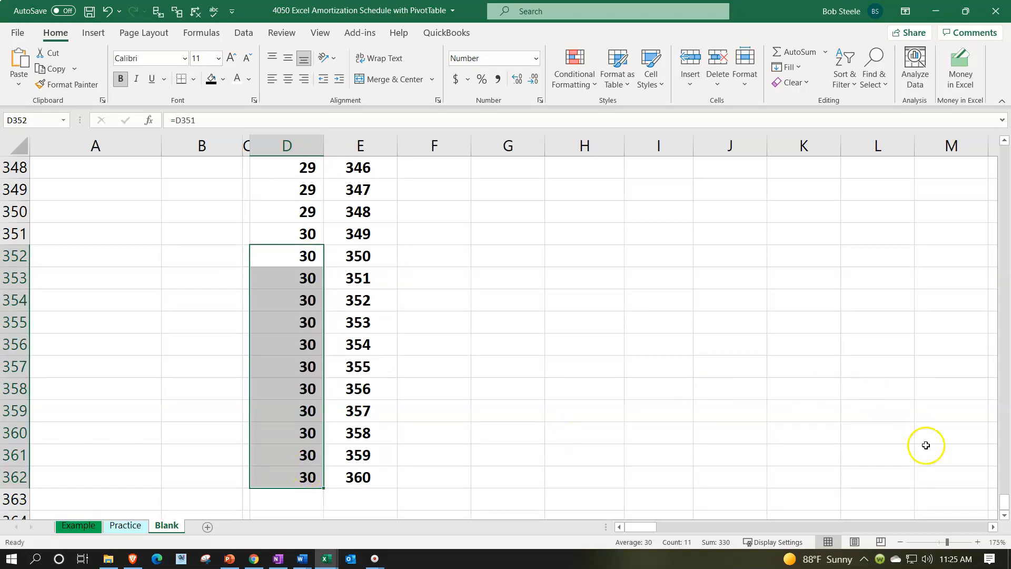
Center the contents of the whole Years column D
drag(1007, 504, 1000, 150)
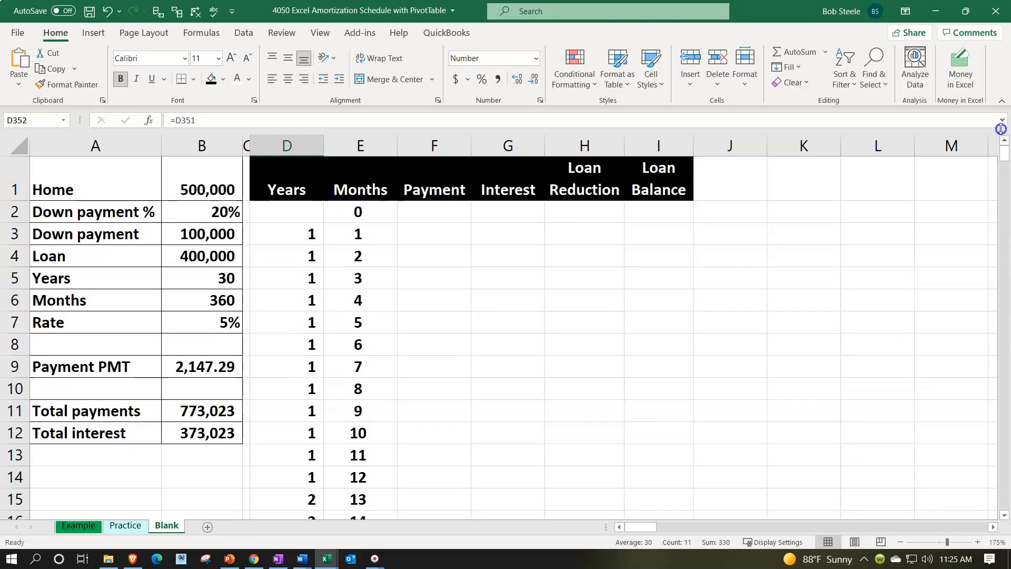
click(279, 147)
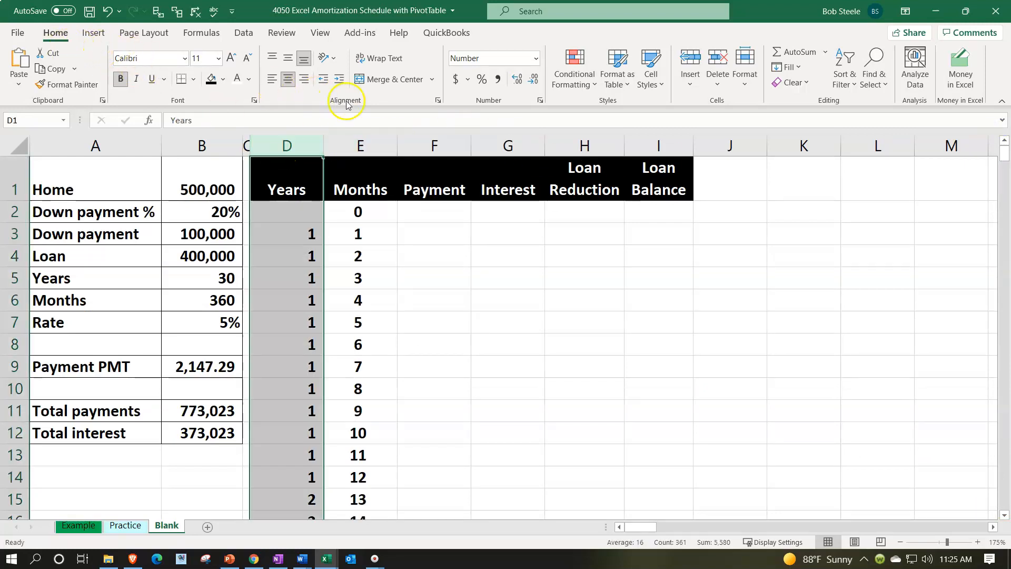
click(290, 80)
click(289, 80)
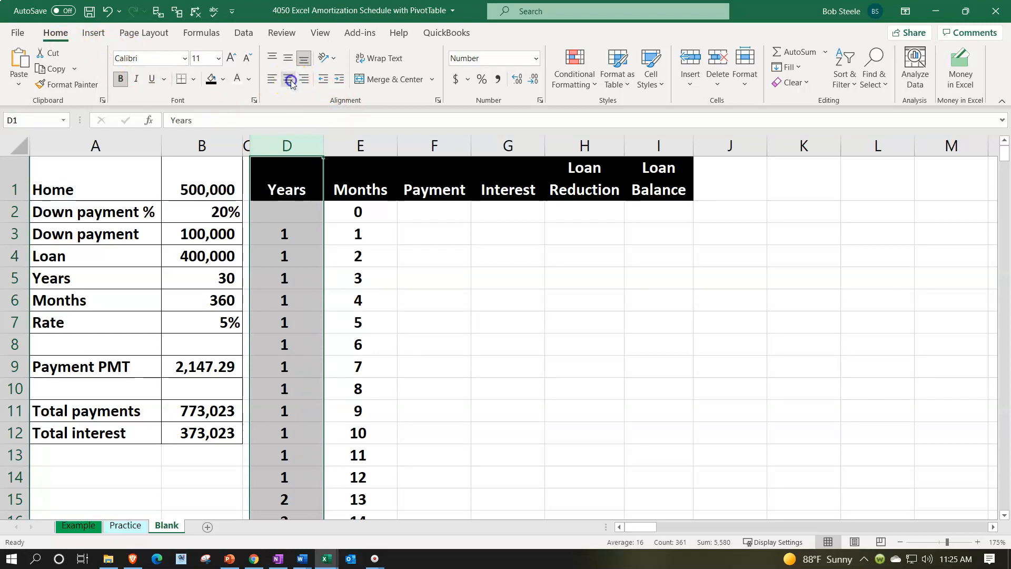
Enter 0 for Years, Payment, Interest and Loan Reduction in the month 0 row (D2, F2, G2 and H2)
click(276, 210)
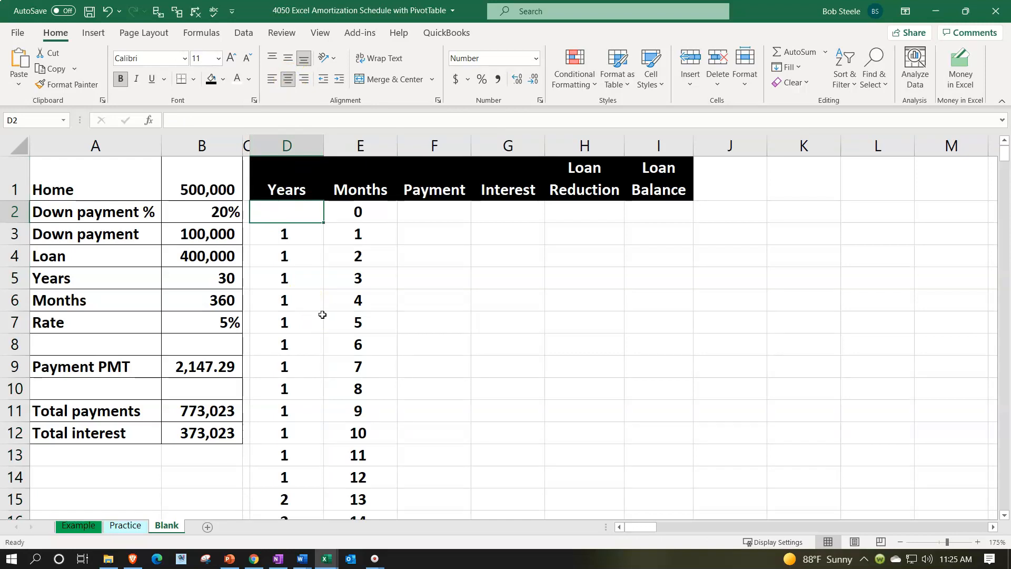
text(0)
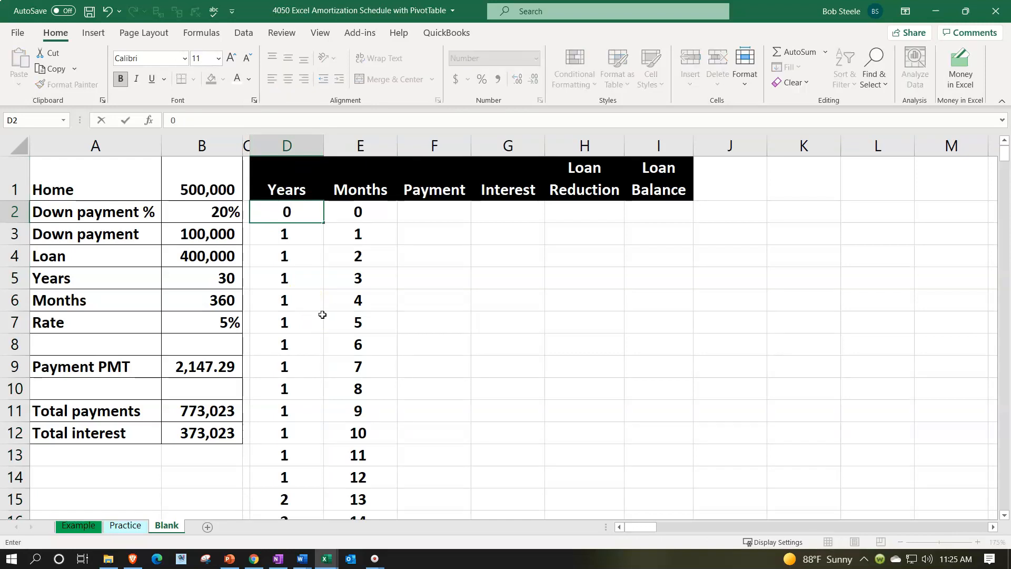
key(Tab)
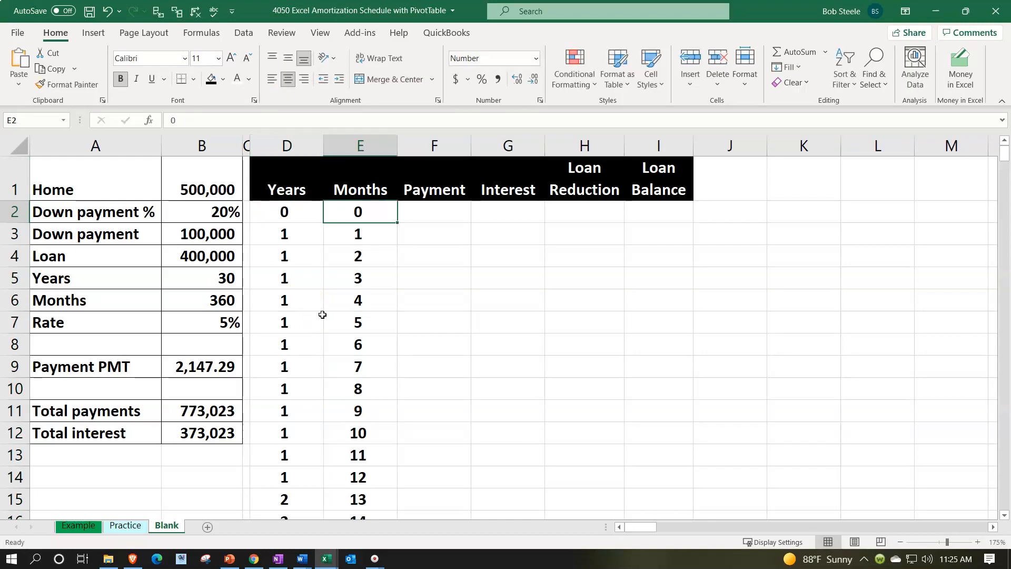
key(Tab)
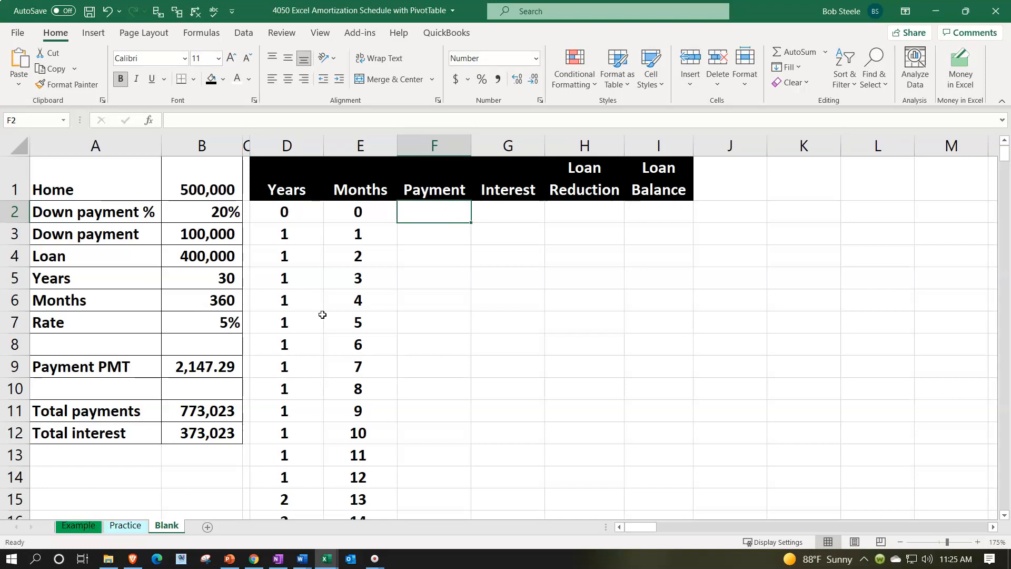
text(0)
key(Tab)
text(0)
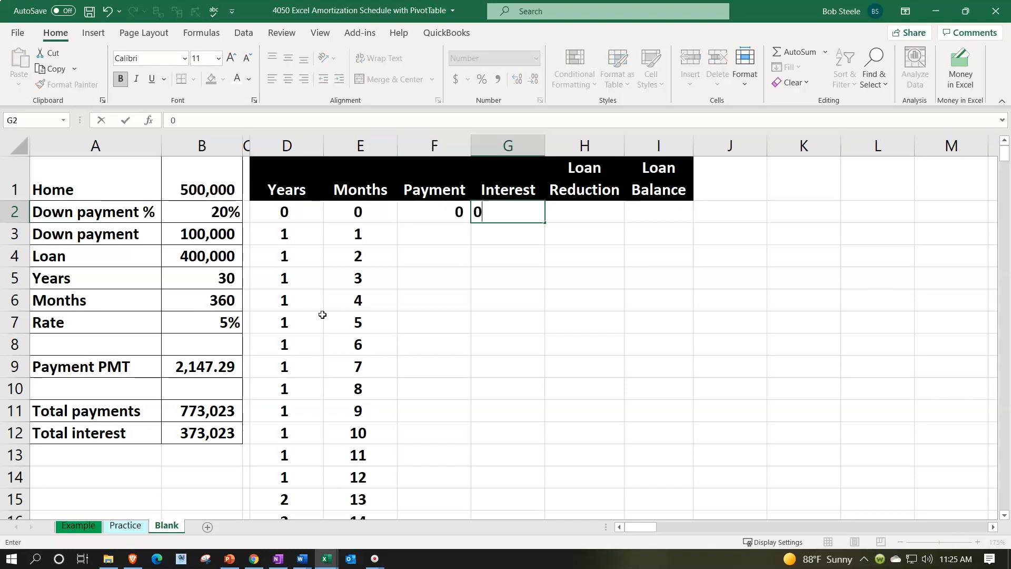
key(Tab)
text(0)
key(Tab)
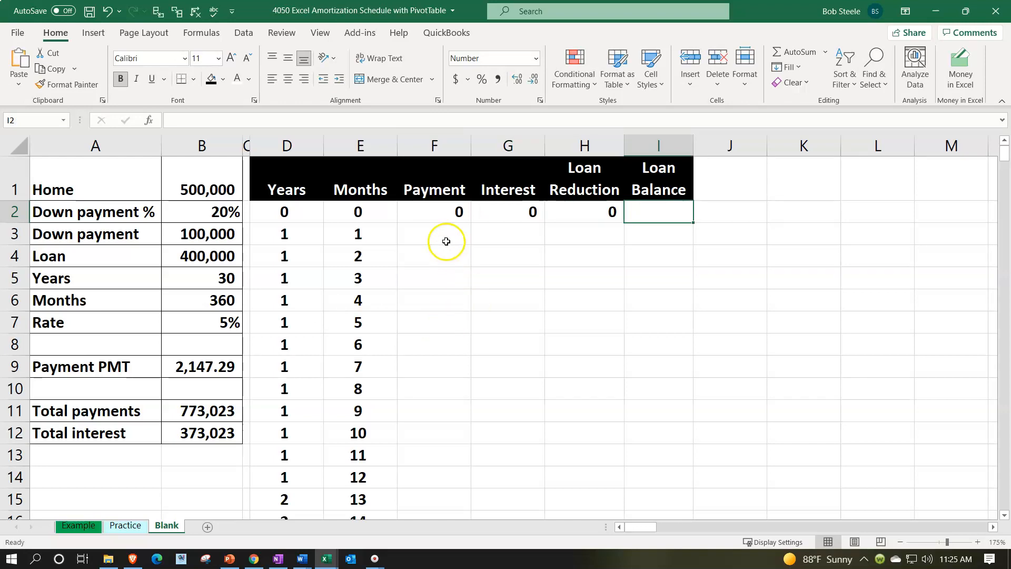
drag(441, 214, 559, 215)
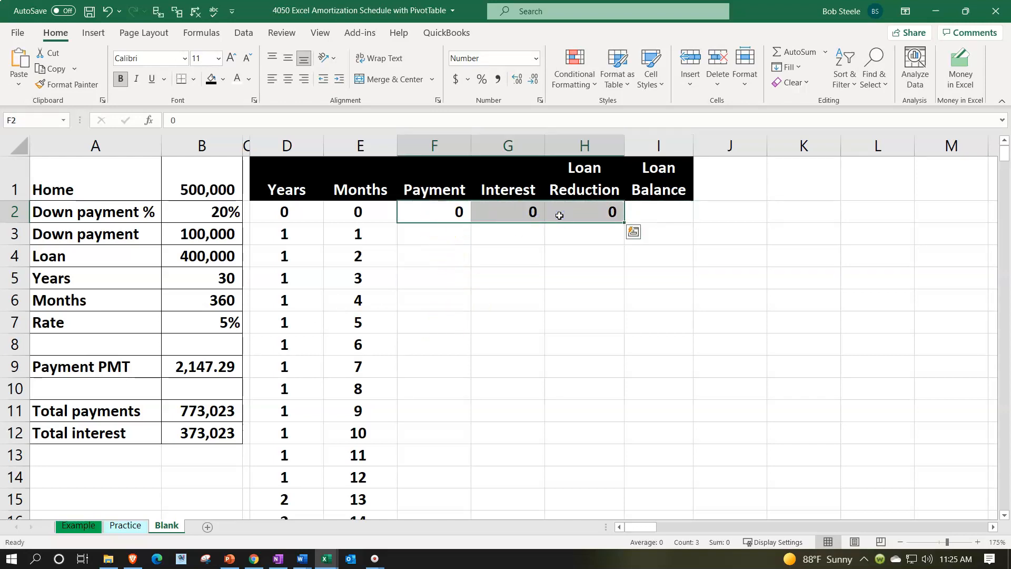
Link the opening loan balance in I2 to the loan amount with the formula =B4
click(668, 206)
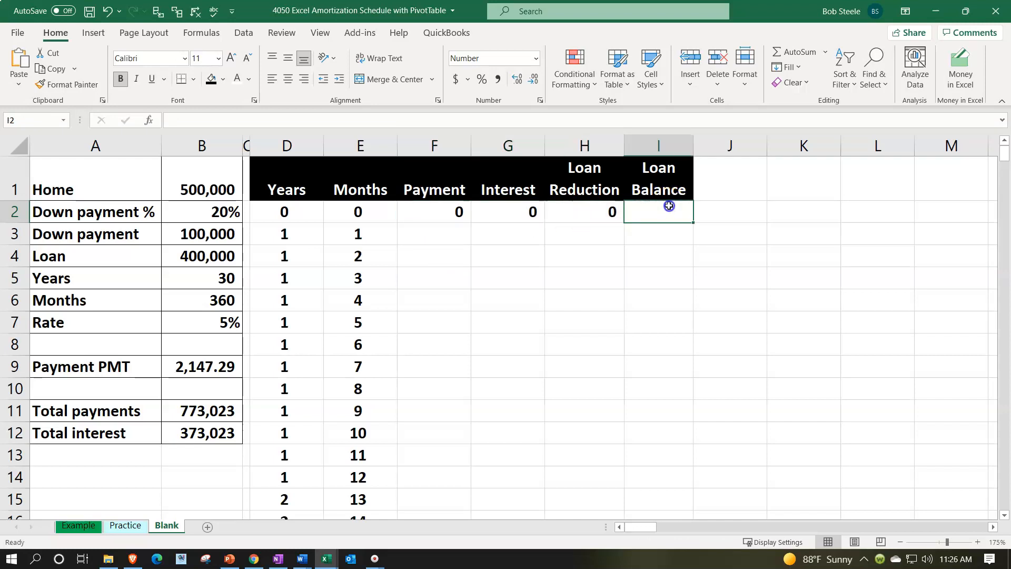
text(=)
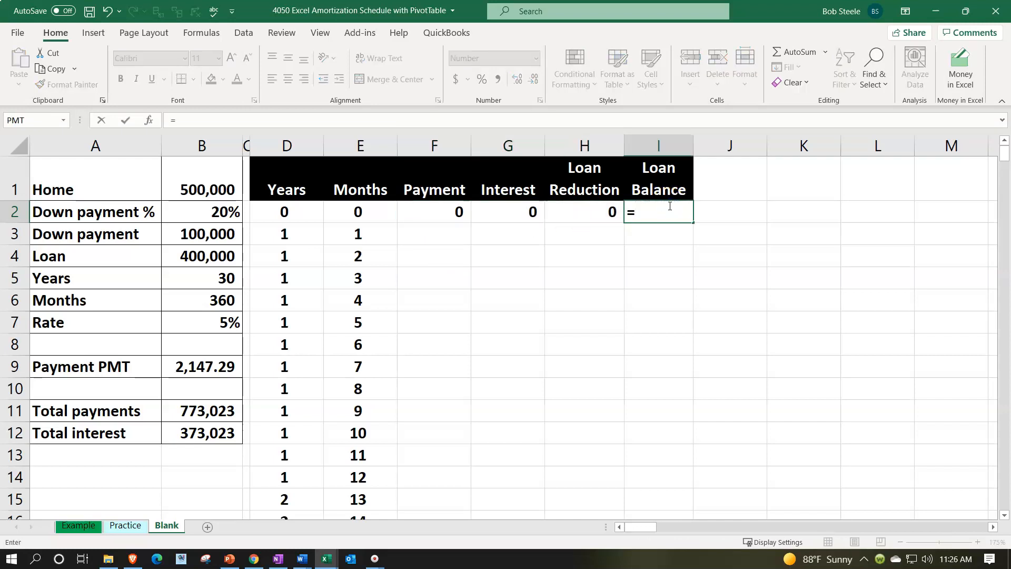
key(Left)
key(Left)
key(Left)
key(Left)
key(Left)
key(Left)
key(Left)
key(Down)
key(Down)
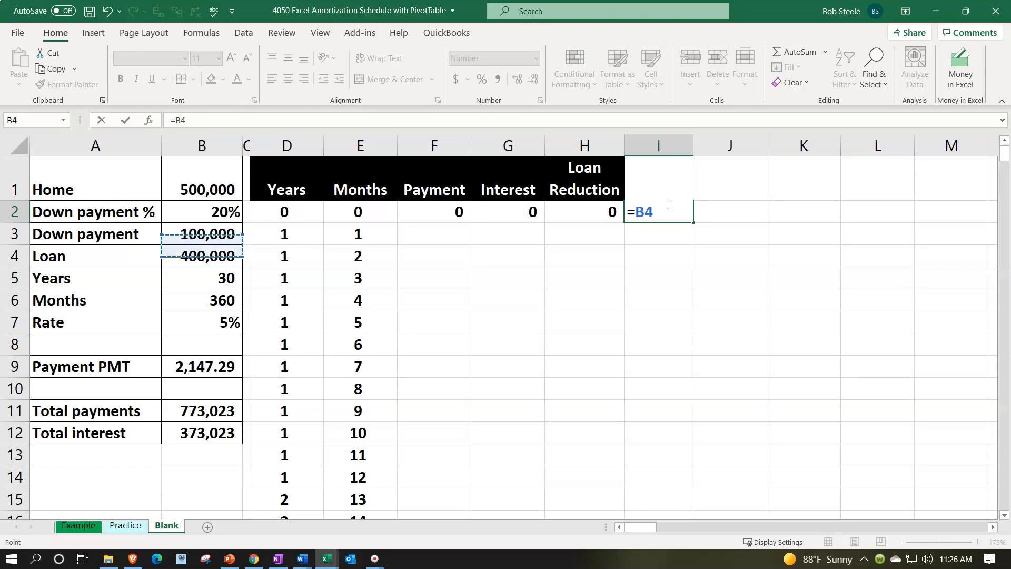
key(Return)
Enter the month 1 payment in F3 as an absolute reference to the calculated payment, =$B$9
key(Left)
key(Left)
key(Left)
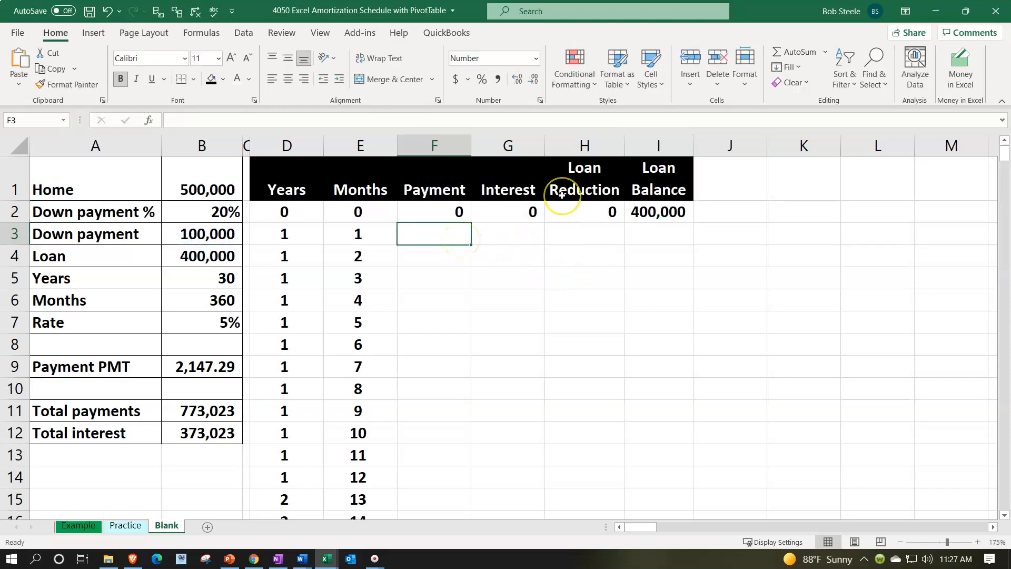
text(=)
key(Down)
key(Down)
key(Down)
key(Down)
key(Down)
key(Down)
key(Down)
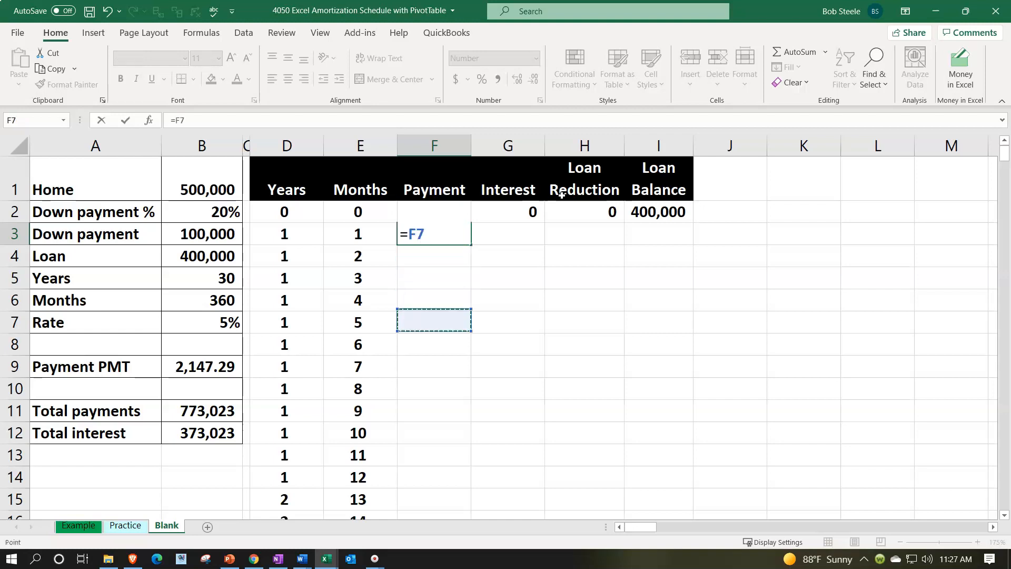
key(Left)
key(Left)
key(Left)
key(Left)
key(Up)
key(Up)
key(Down)
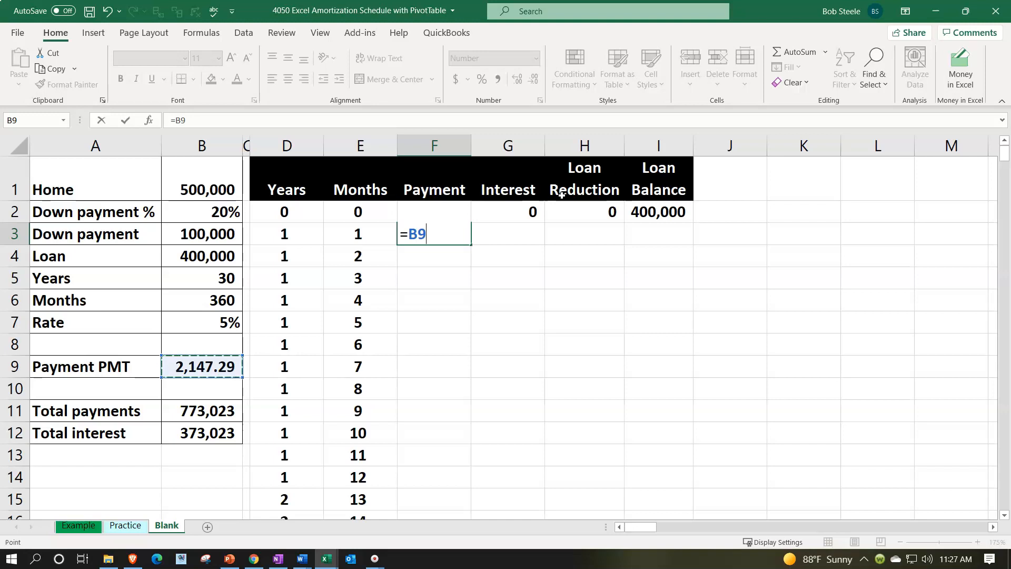
key(F4)
key(Tab)
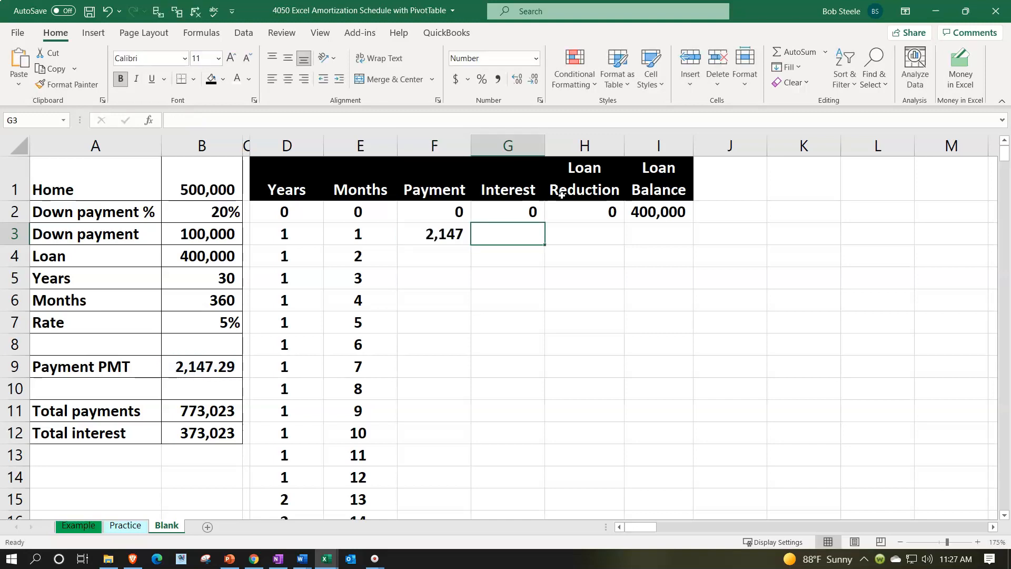
Show the payment in F3 with two decimal places, and return it to a whole number
click(453, 230)
click(518, 82)
click(518, 82)
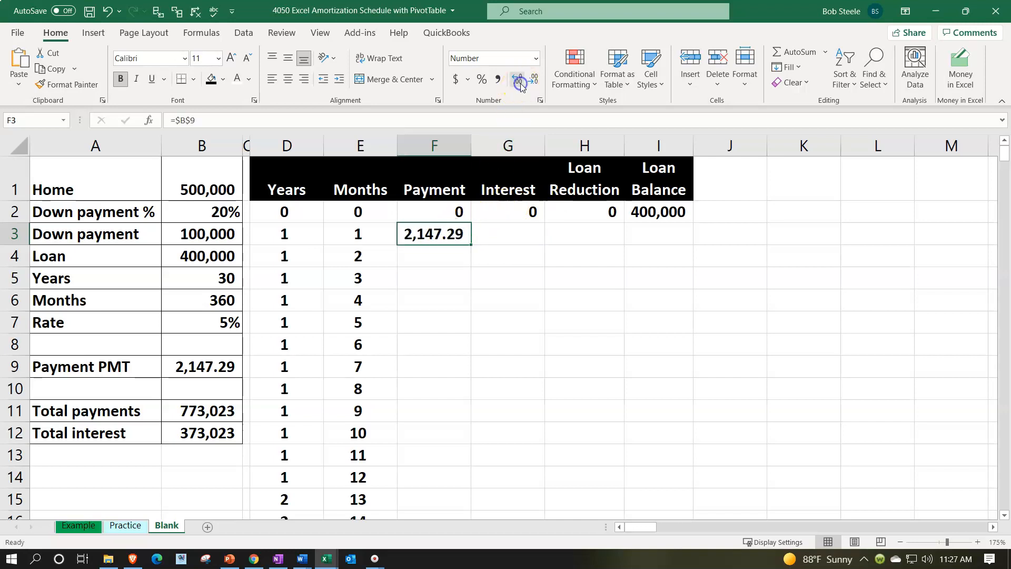
click(533, 82)
click(533, 82)
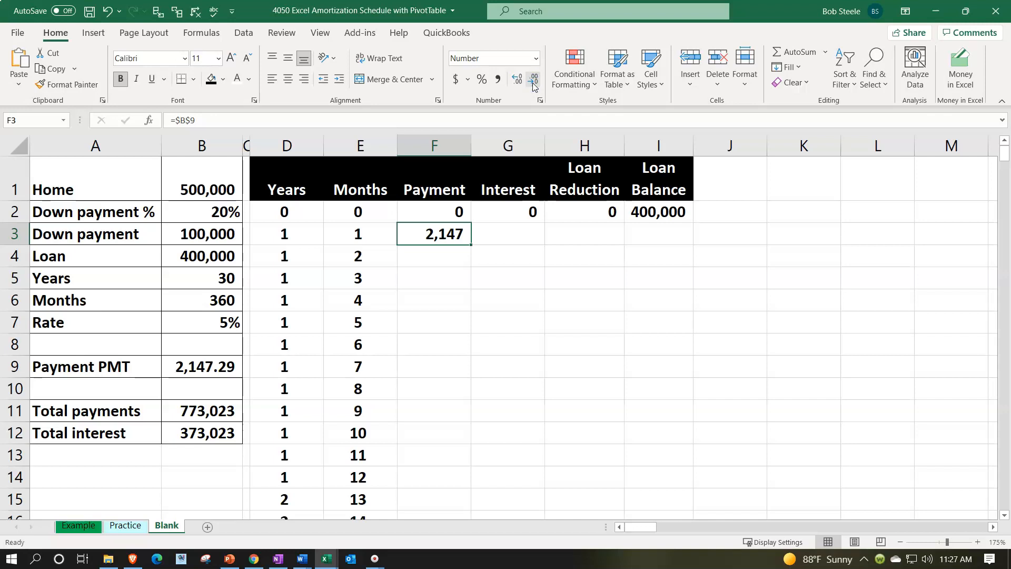
Calculate the month 1 interest in G3 with the formula =I2*$B$7/12
click(522, 230)
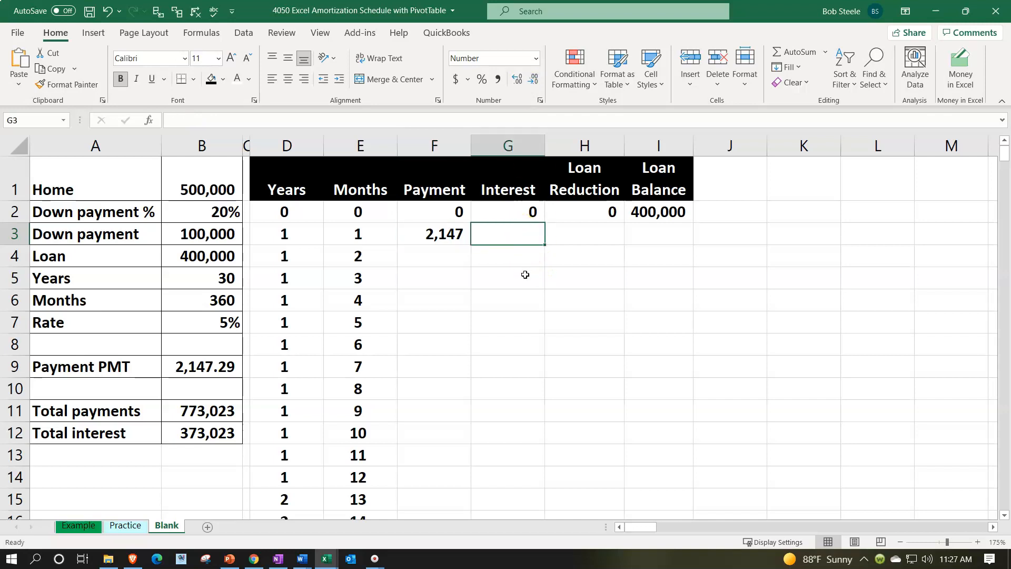
text(=)
key(Right)
key(Right)
key(Up)
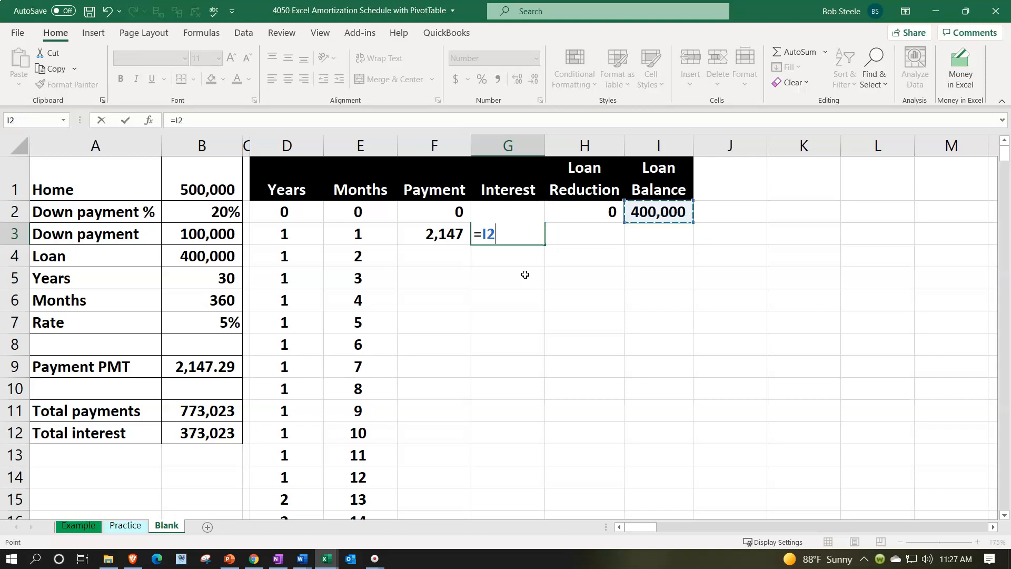
text(*)
key(Left)
key(Left)
key(Left)
key(Left)
key(Down)
key(Down)
key(Down)
key(Down)
key(Left)
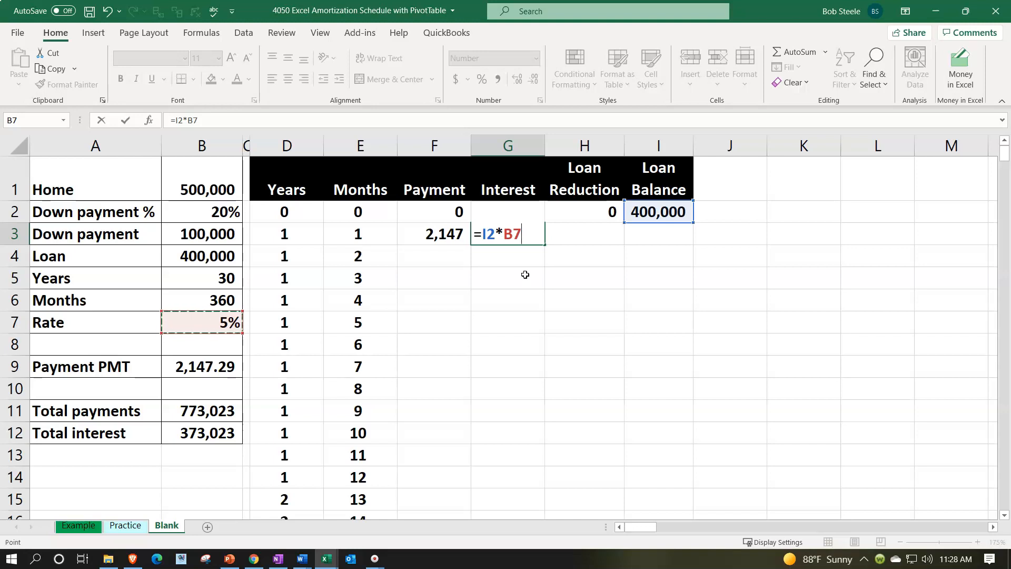
key(F4)
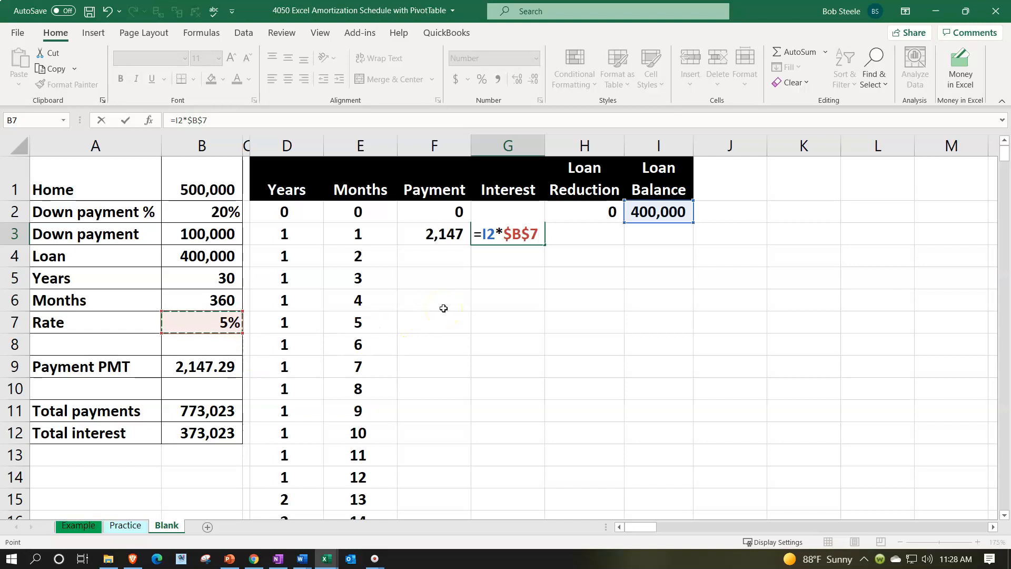
text(/12)
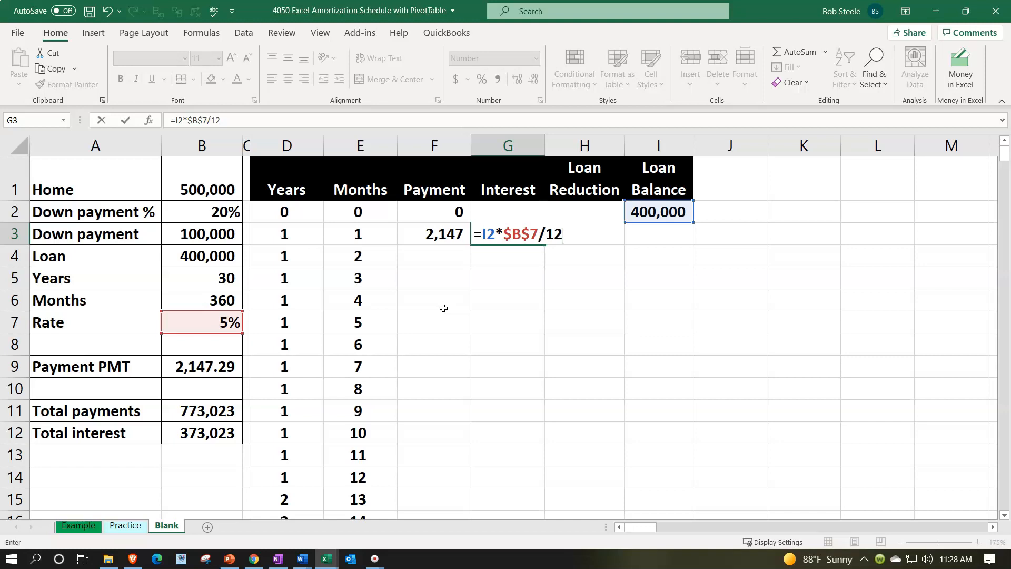
key(Tab)
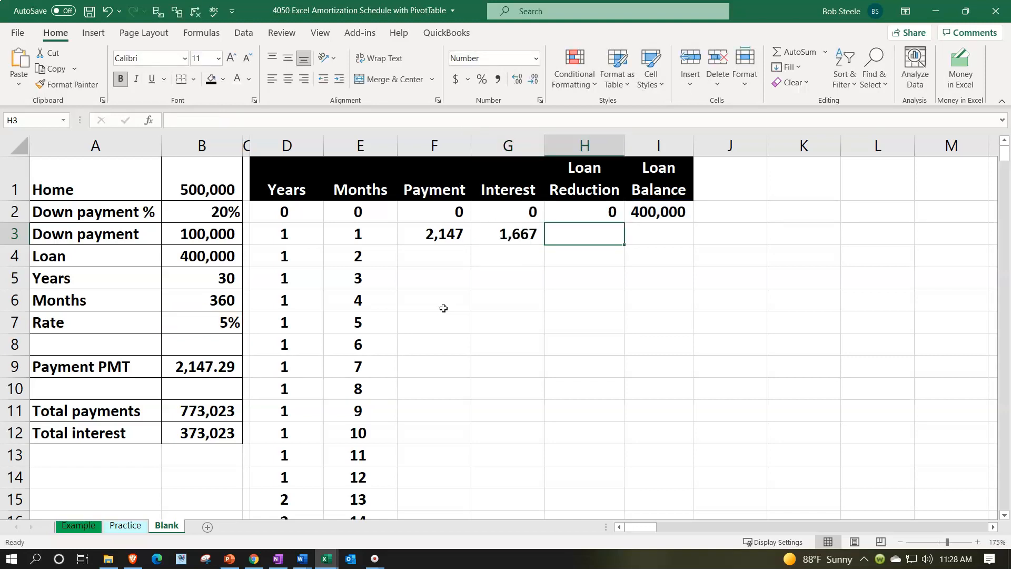
Calculate the month 1 loan reduction in H3 with the formula =F3-G3
text(=)
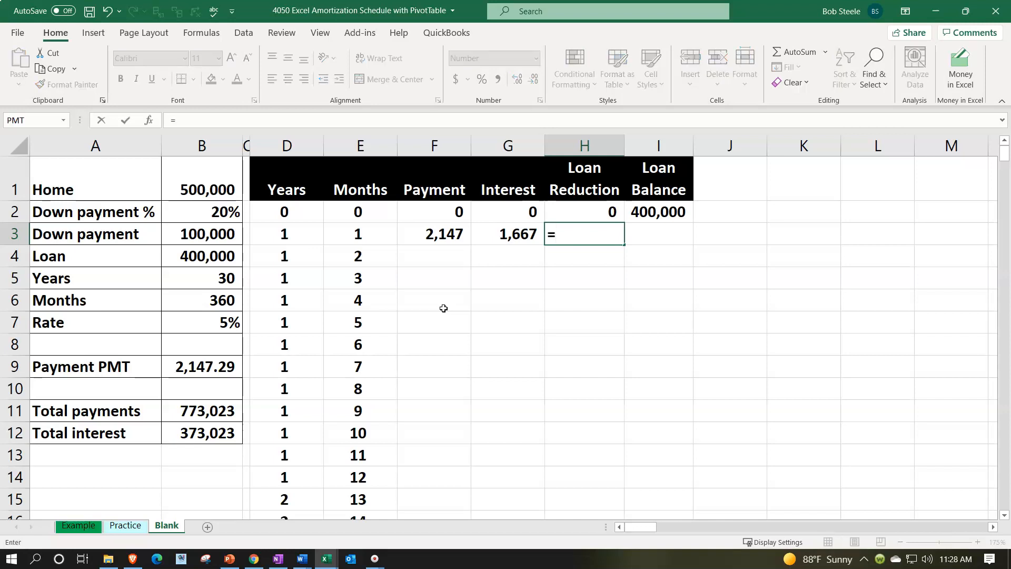
key(Left)
key(Left)
text(-)
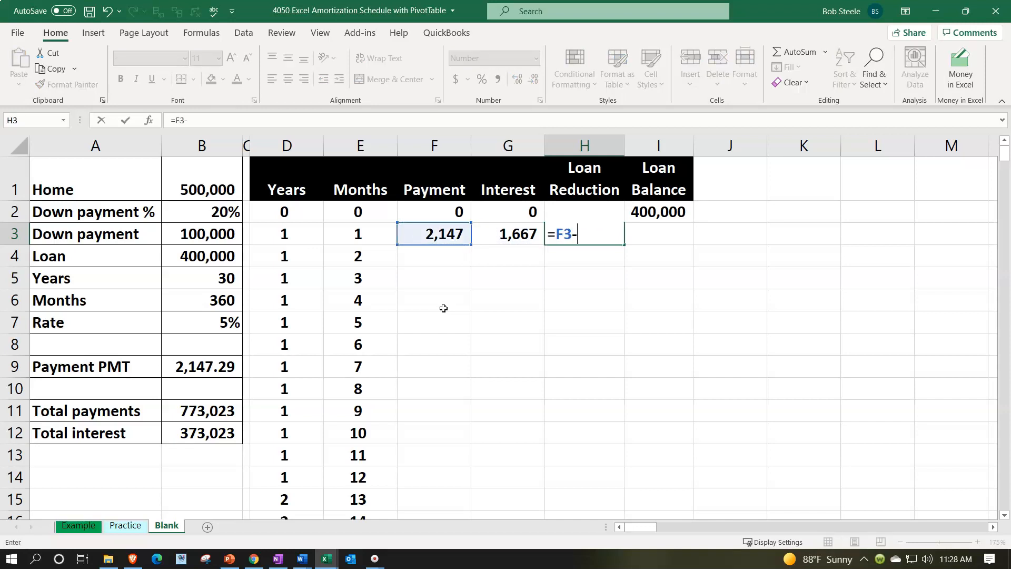
key(Left)
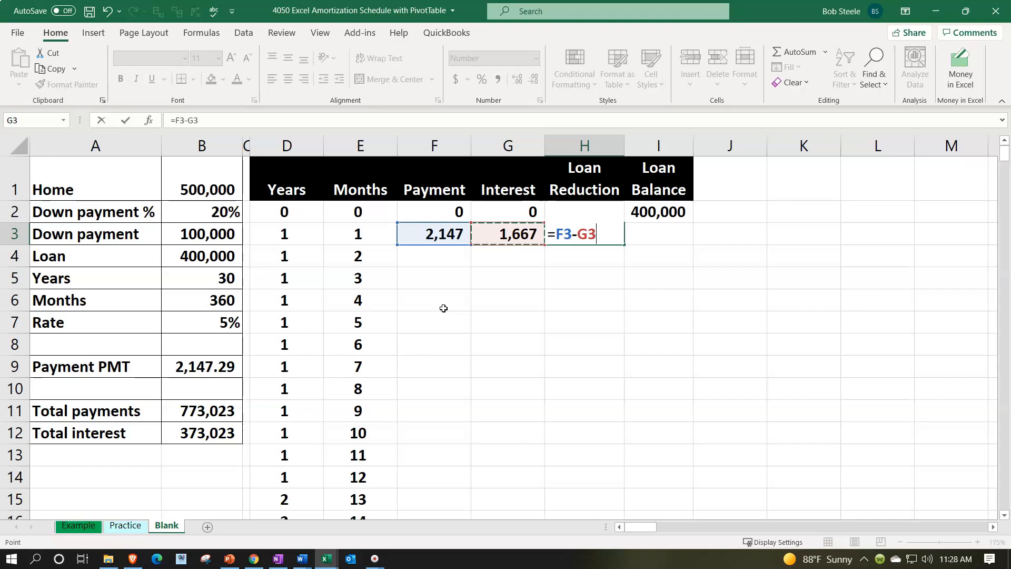
key(Return)
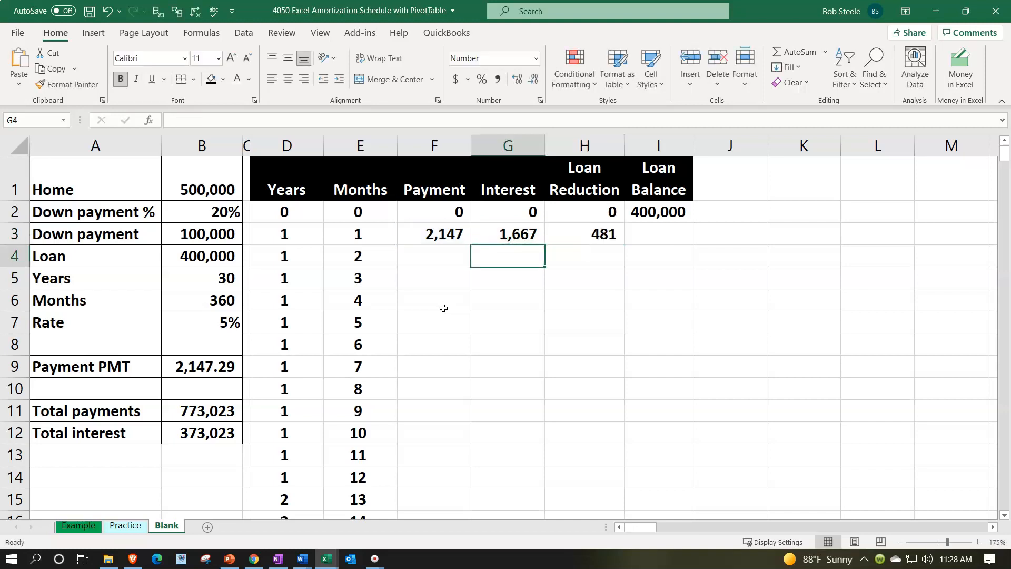
Calculate the month 1 loan balance in I3 with the formula =I2-H3
key(Right)
key(Right)
key(Up)
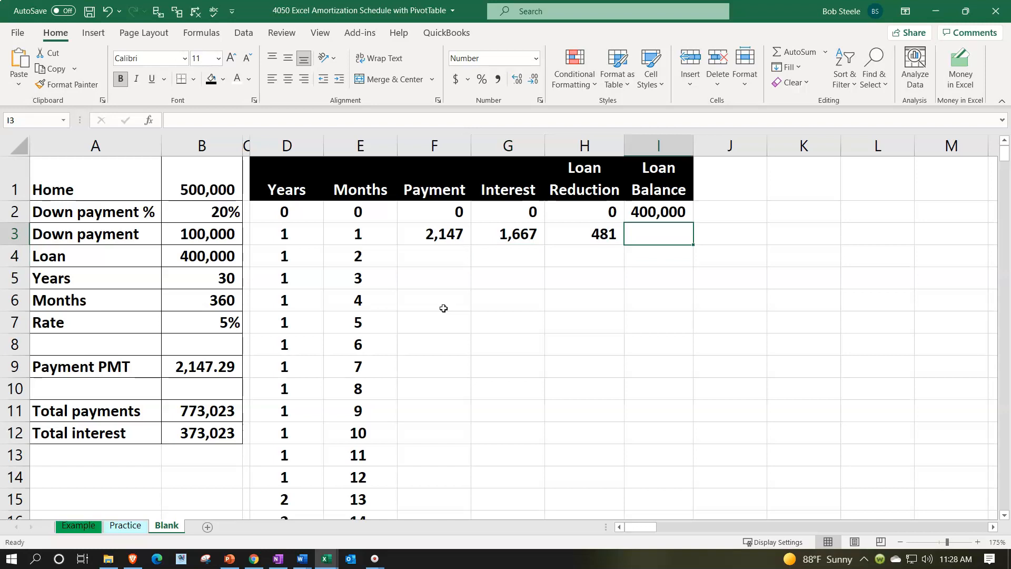
text(=)
key(Up)
text(-)
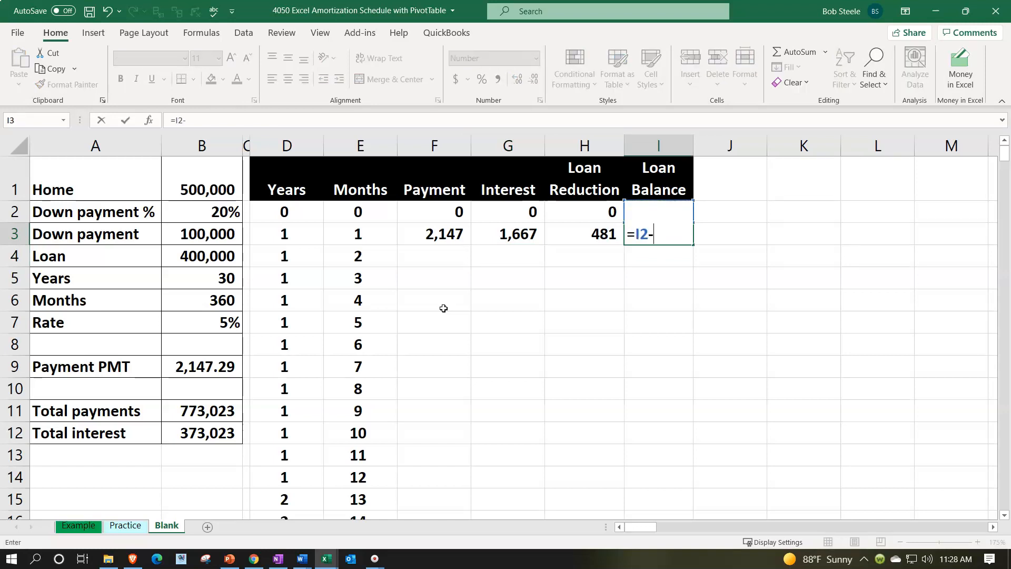
key(Left)
key(Return)
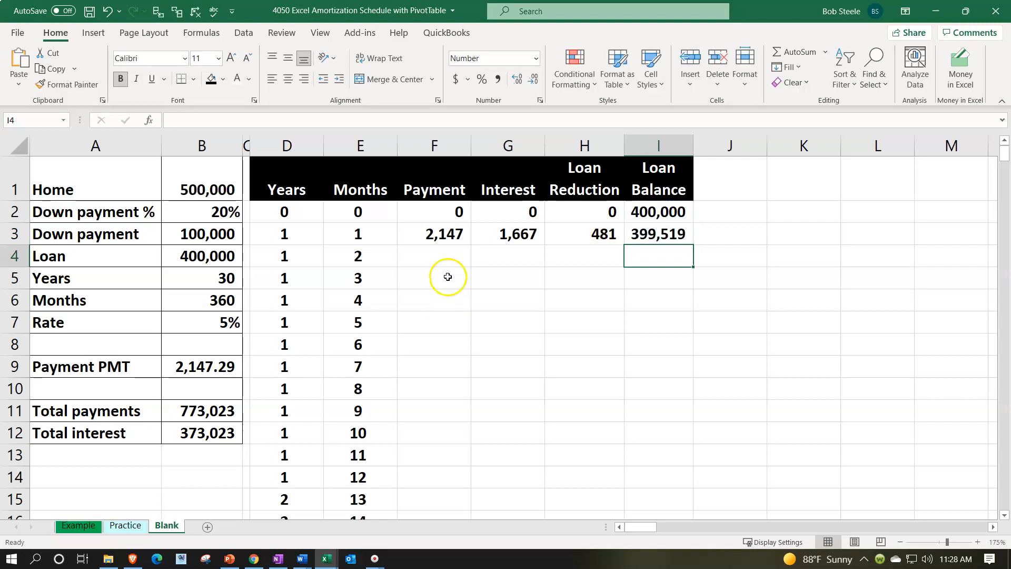
Fill the month 1 formulas in F3:I3 down through month 360 and check the final loan balance in I362
drag(445, 234, 677, 246)
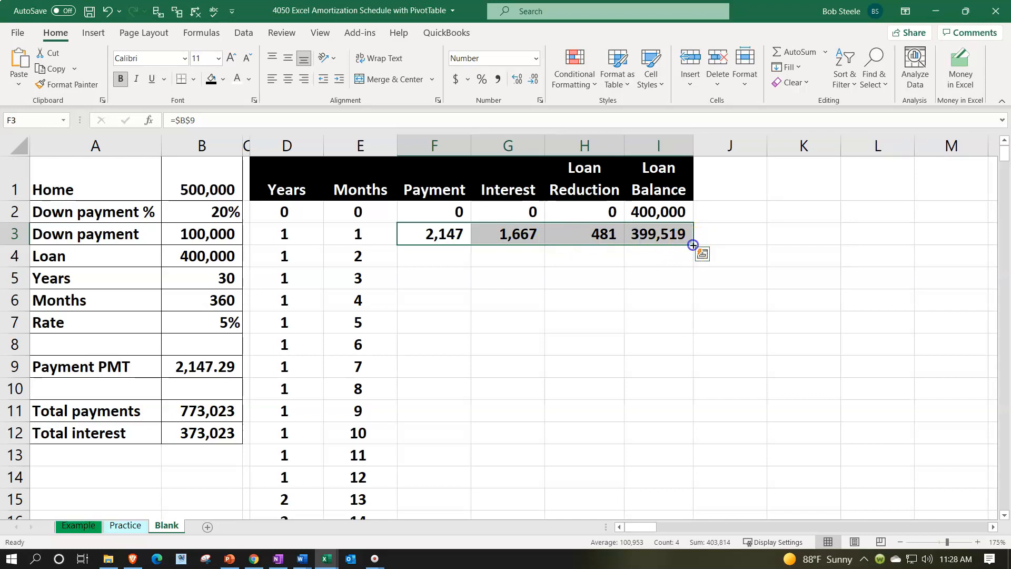
double_click(693, 245)
drag(1005, 155, 987, 514)
click(769, 434)
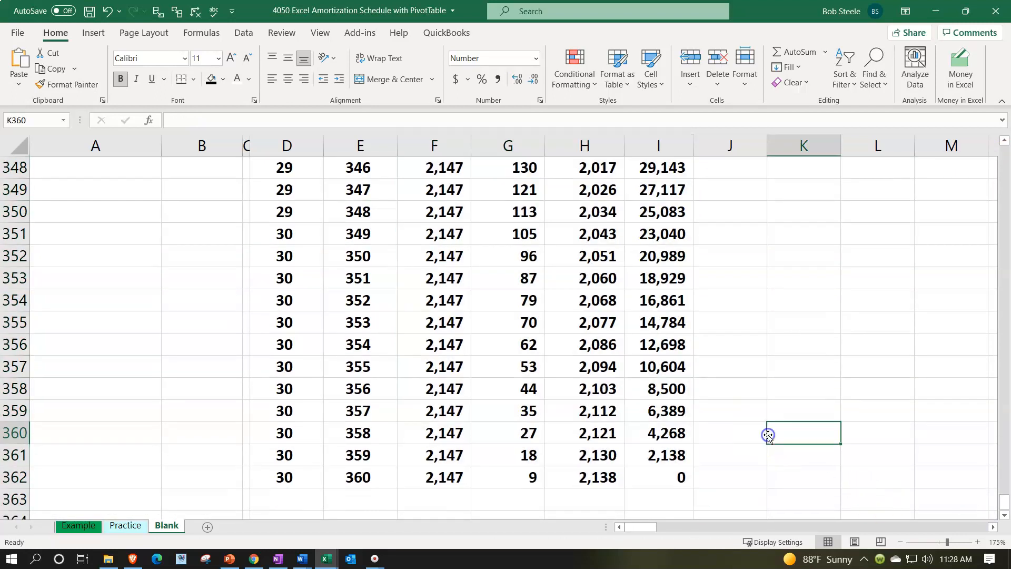
click(665, 477)
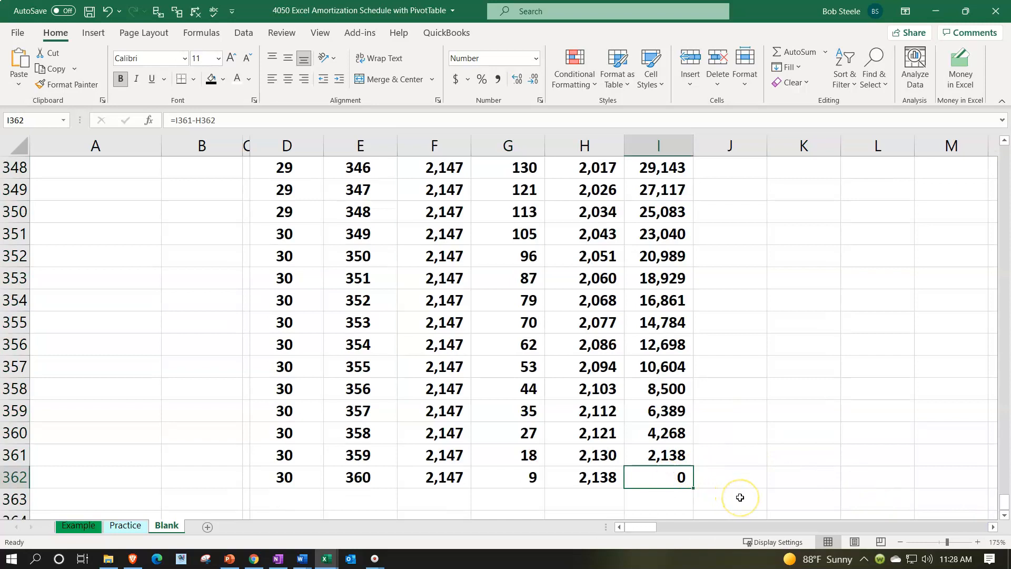
scroll(501, 471, down, 1)
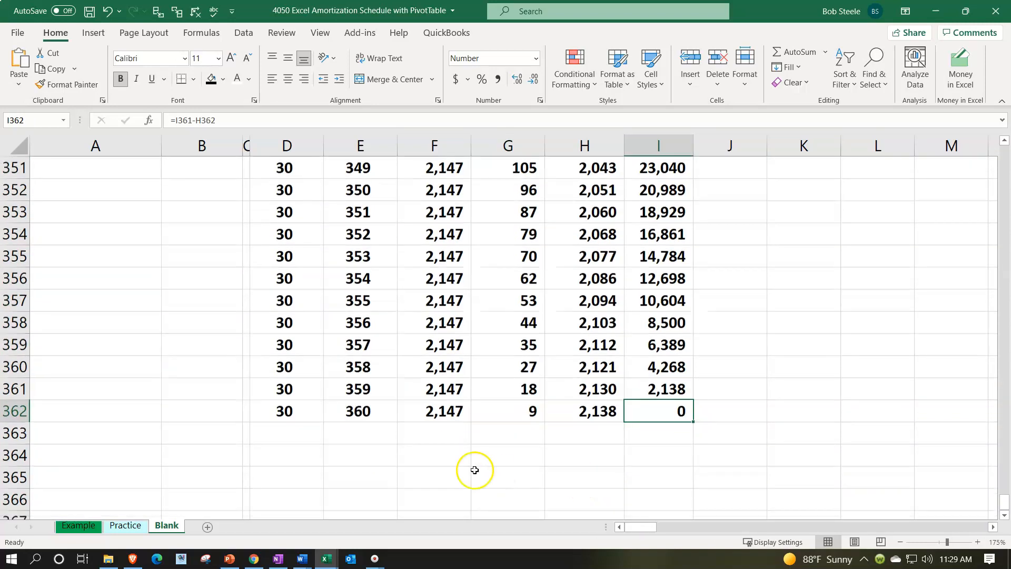
click(270, 433)
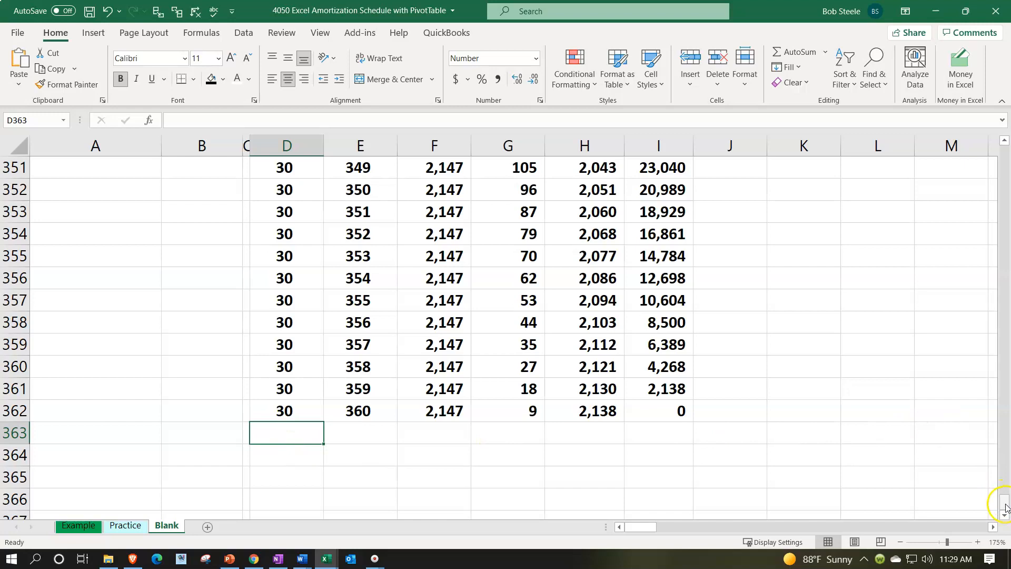
drag(1006, 508, 998, 146)
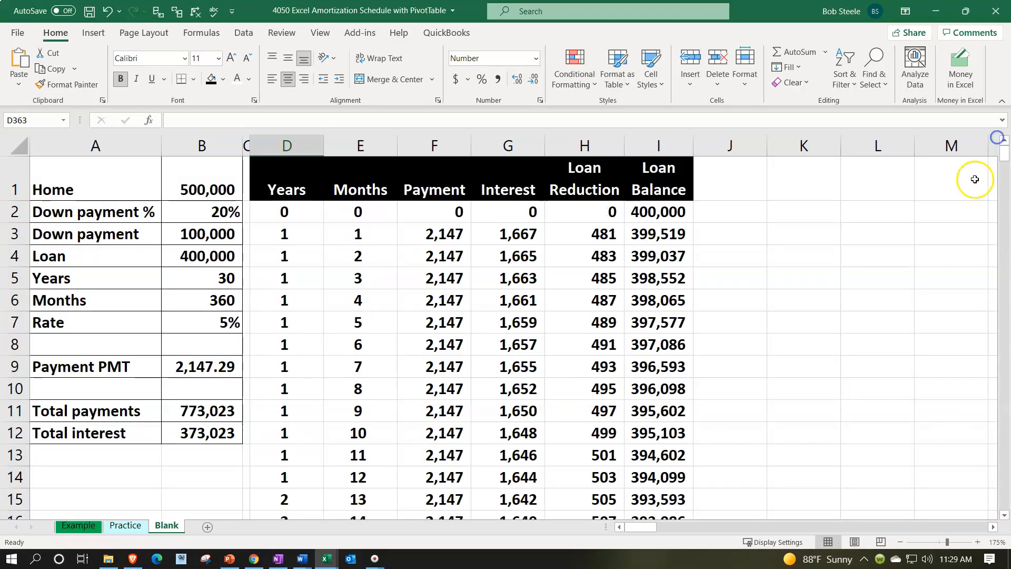
click(477, 297)
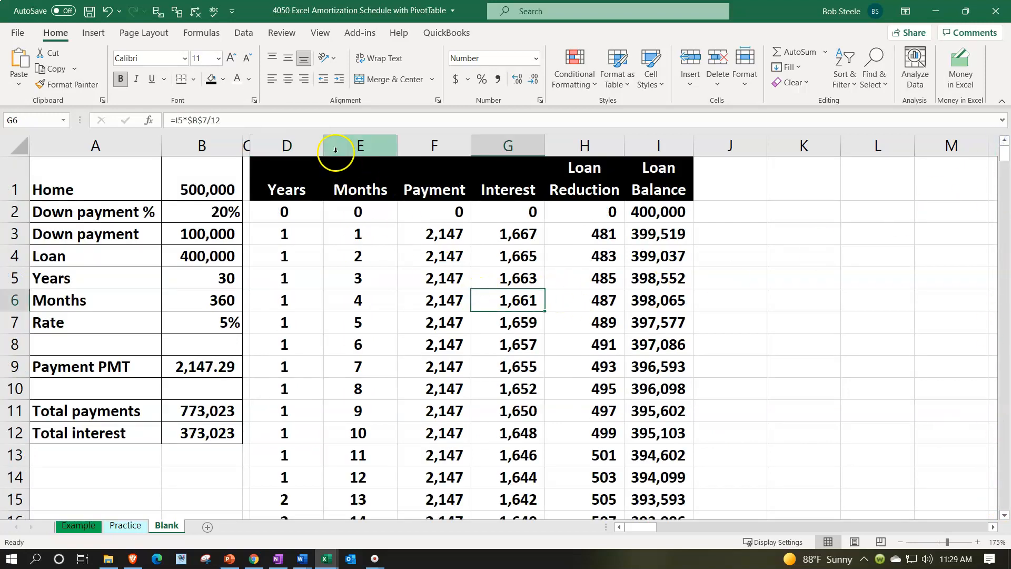
drag(316, 163, 633, 386)
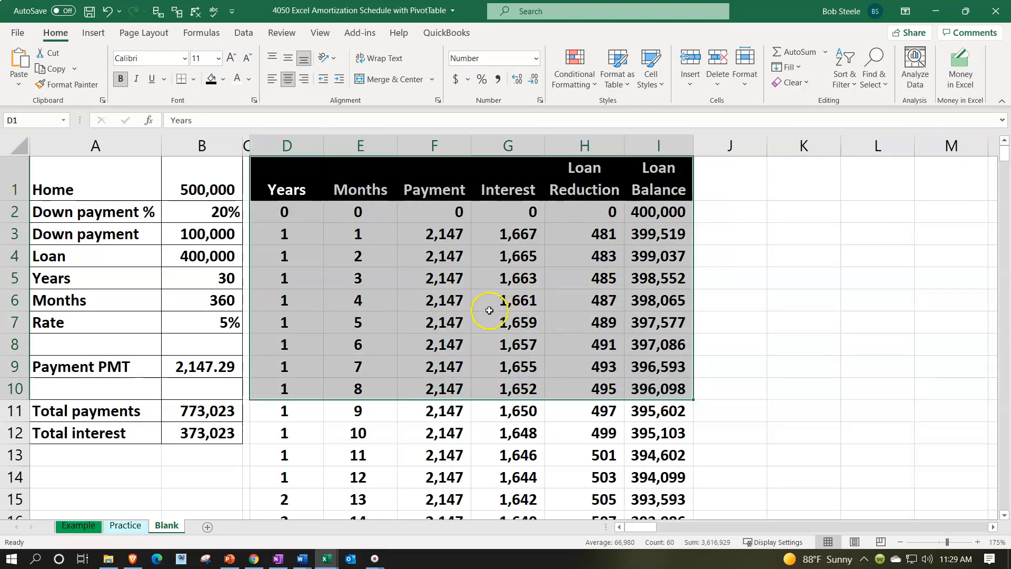
click(445, 282)
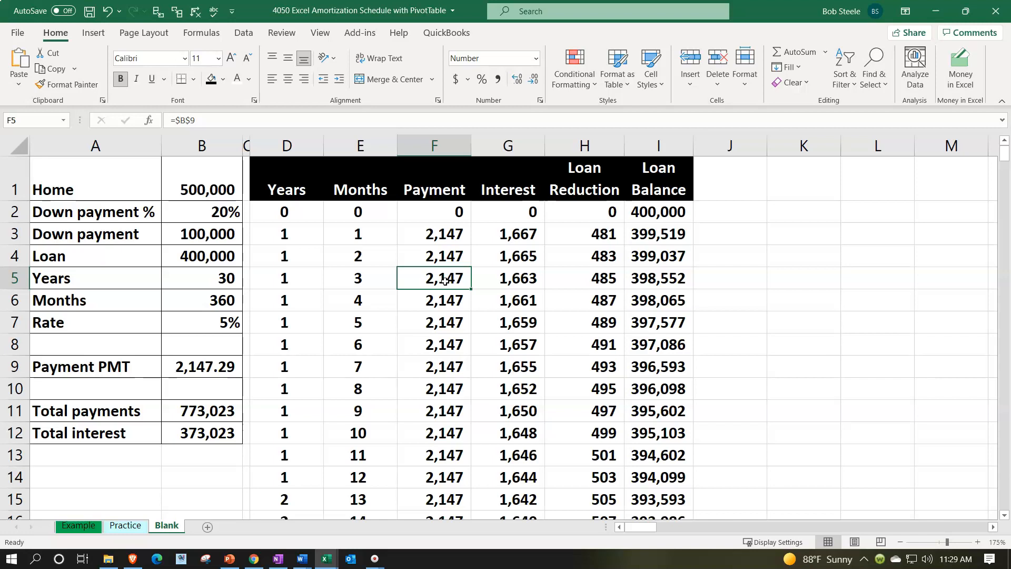
drag(444, 280, 504, 308)
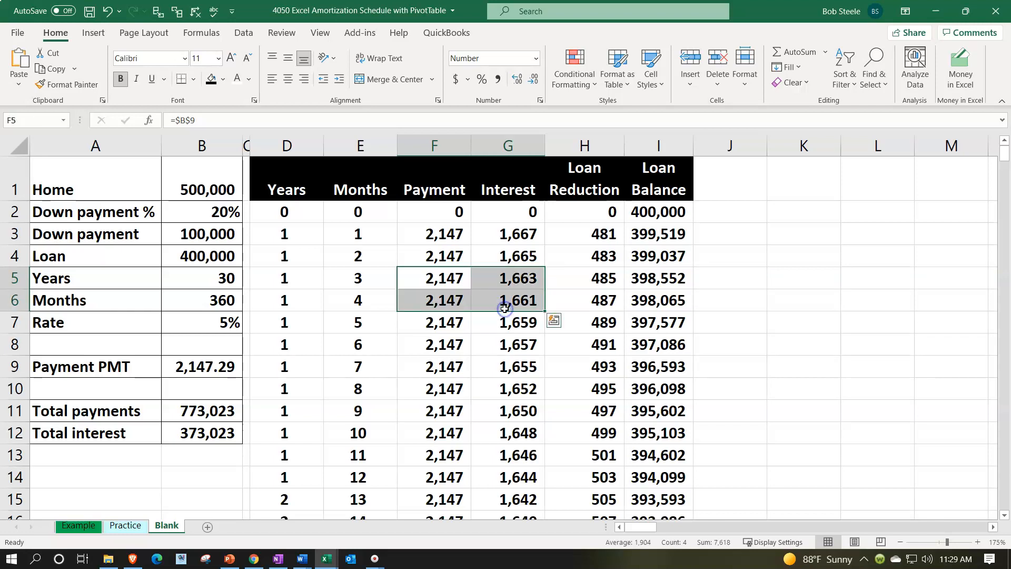
Convert the amortization schedule in D1:I362 into a table with headers
click(445, 281)
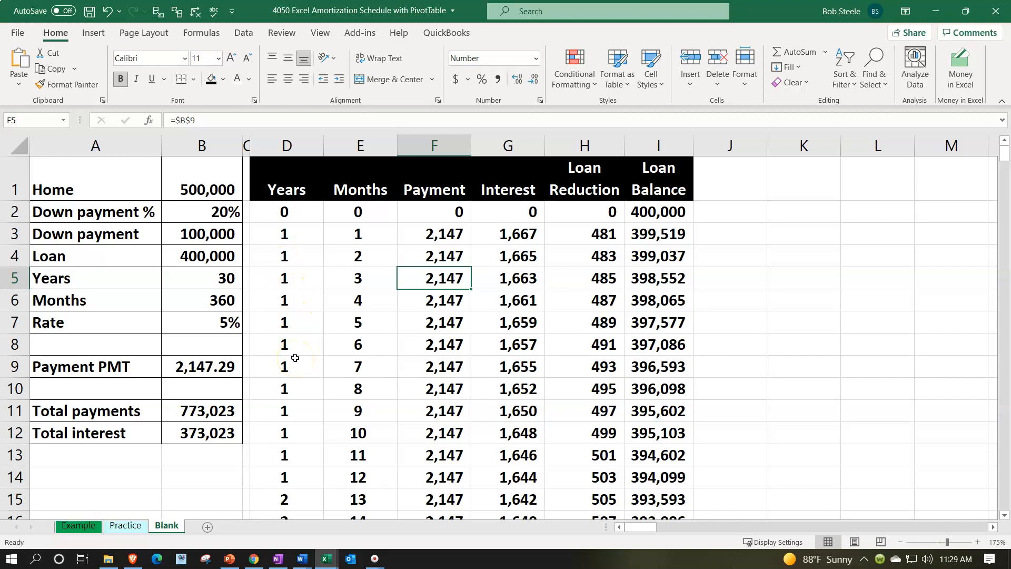
click(95, 33)
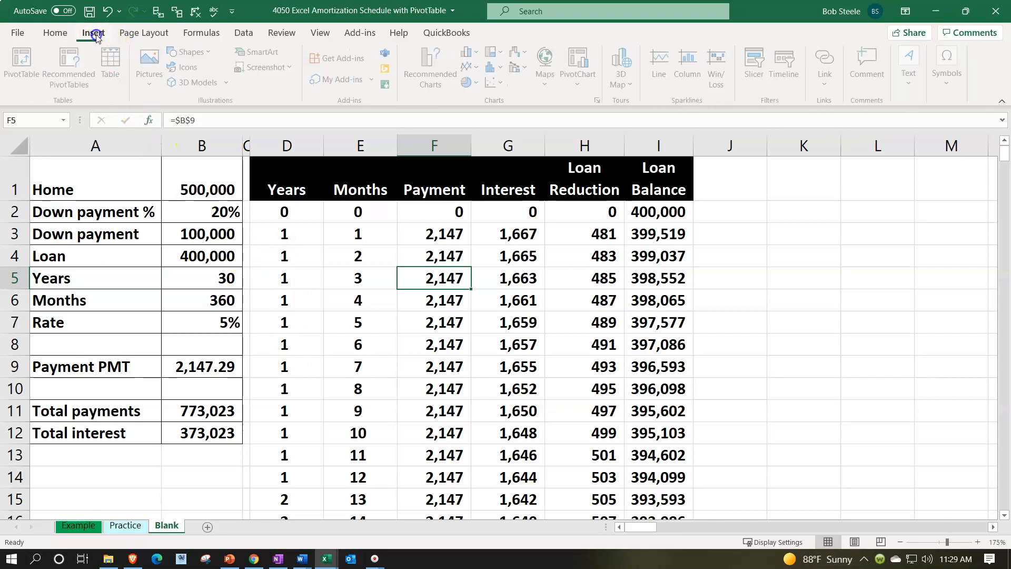
click(111, 68)
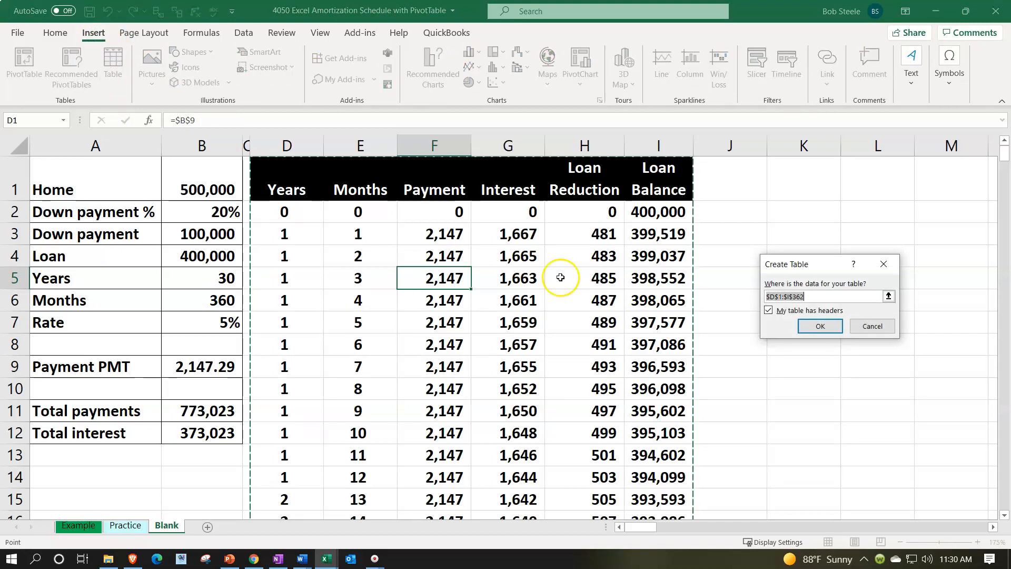
click(799, 330)
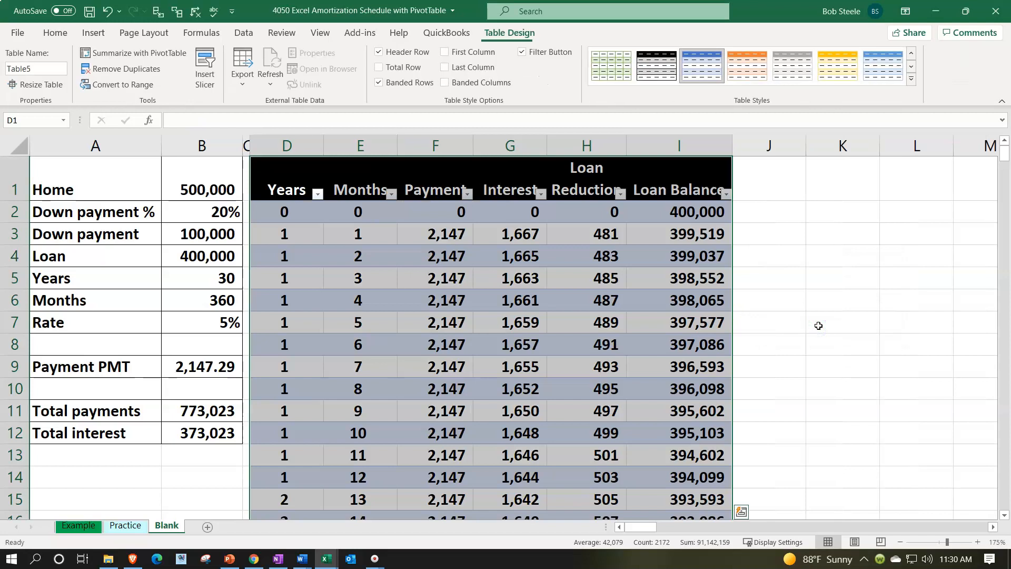
click(538, 360)
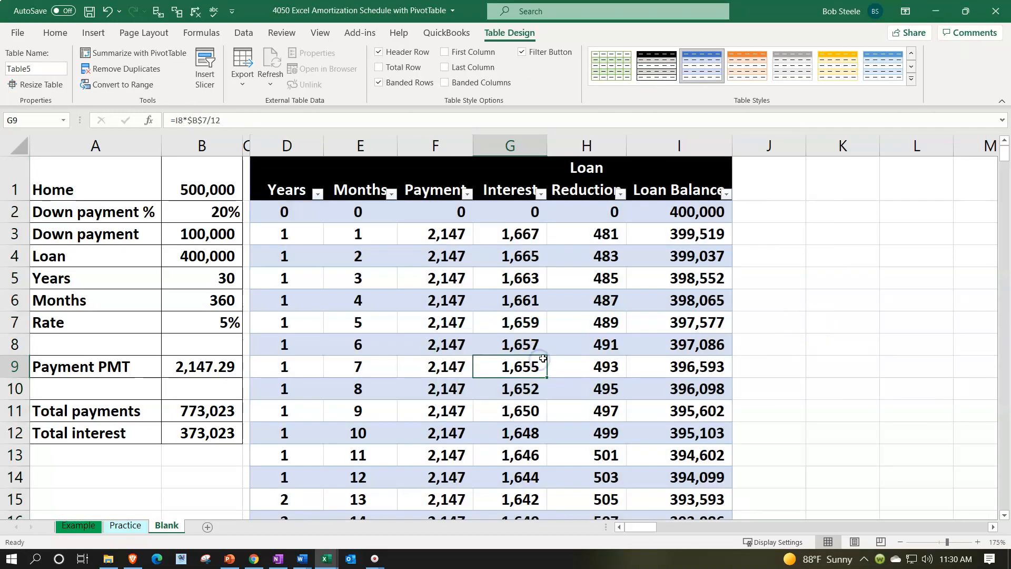
Fill all the table's data cells, D2:I362, with a light blue from the standard colors
click(263, 192)
drag(288, 211, 664, 461)
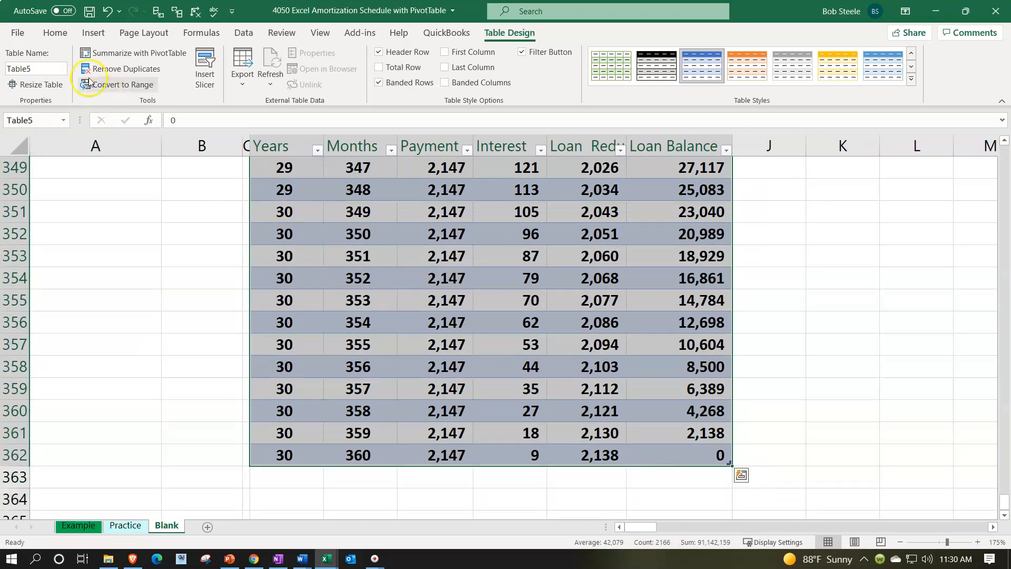
click(55, 32)
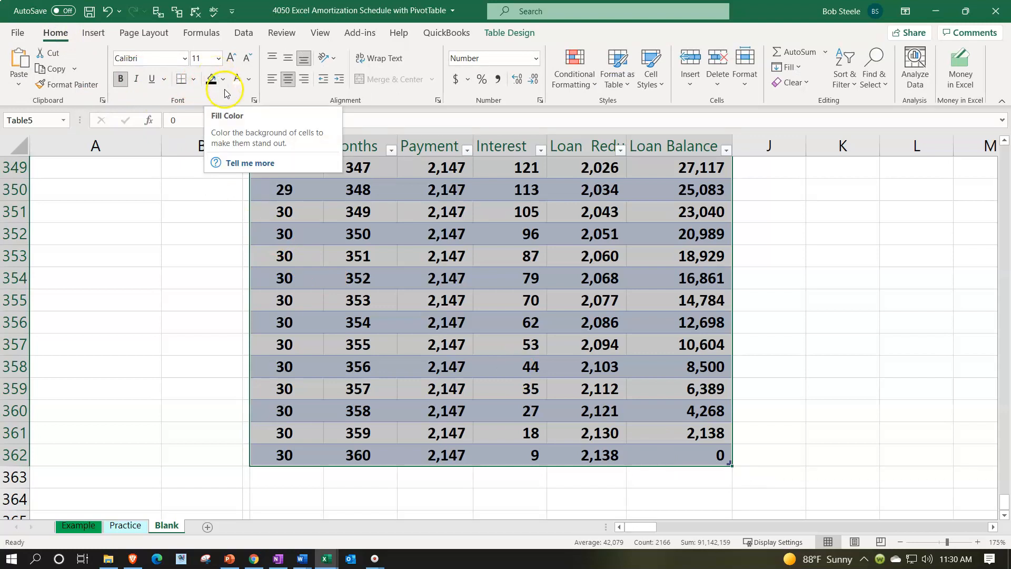
click(223, 79)
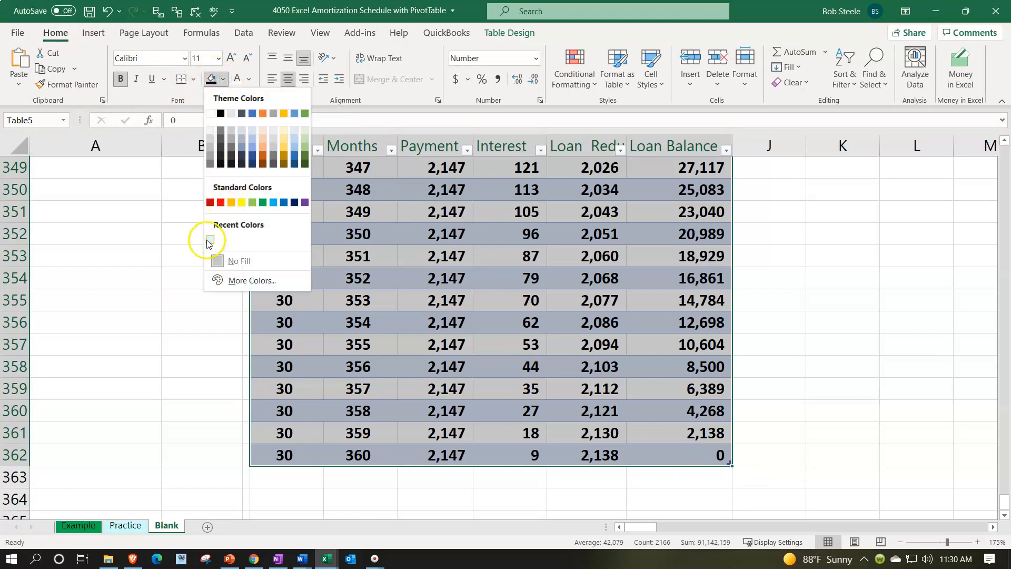
click(238, 282)
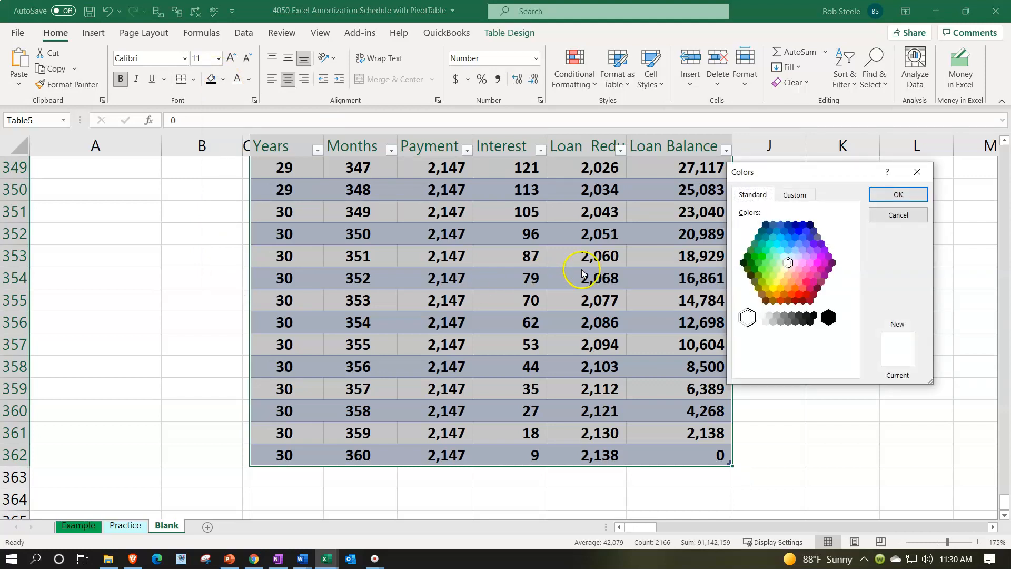
click(786, 262)
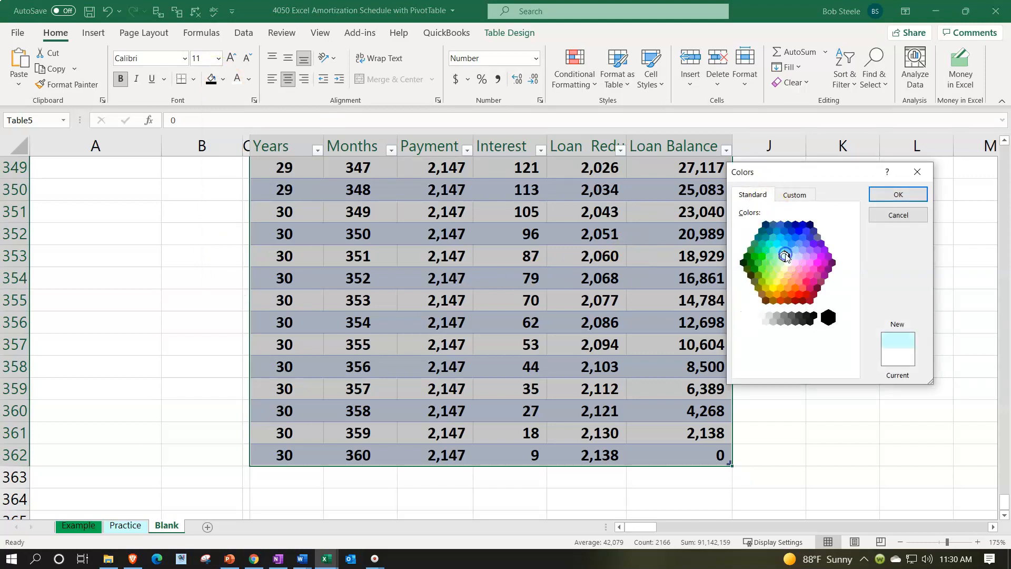
click(884, 194)
key(ctrl+BackSpace)
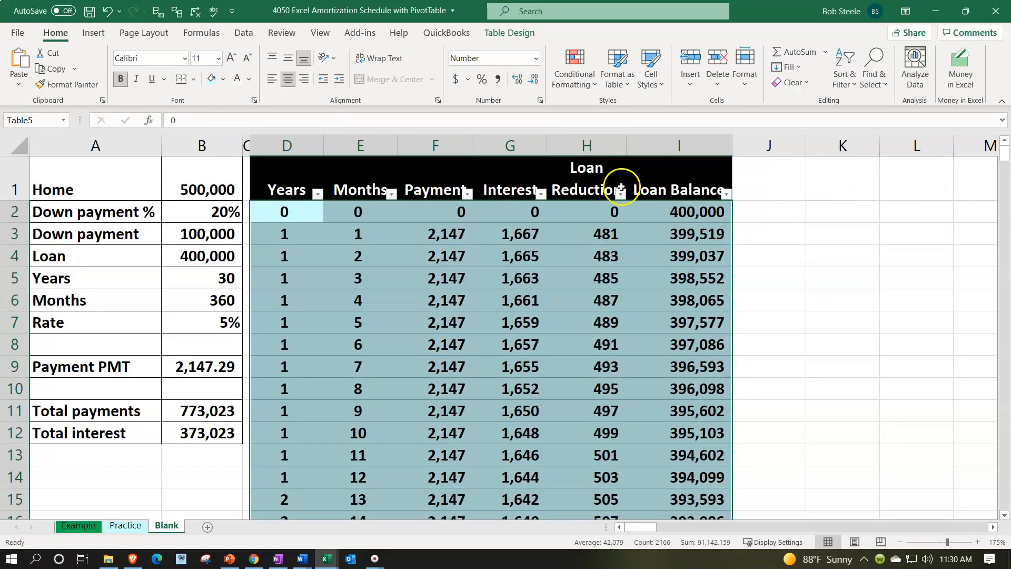
Apply all borders to the table's data cells and check the formatting down to the last row
click(194, 79)
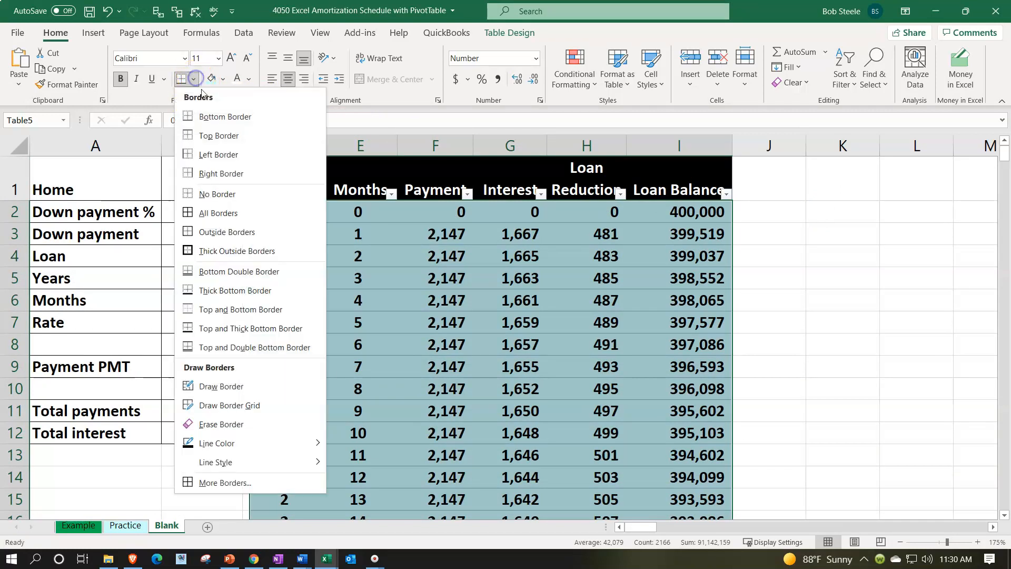
click(220, 214)
drag(1004, 158, 995, 501)
scroll(539, 361, down, 5)
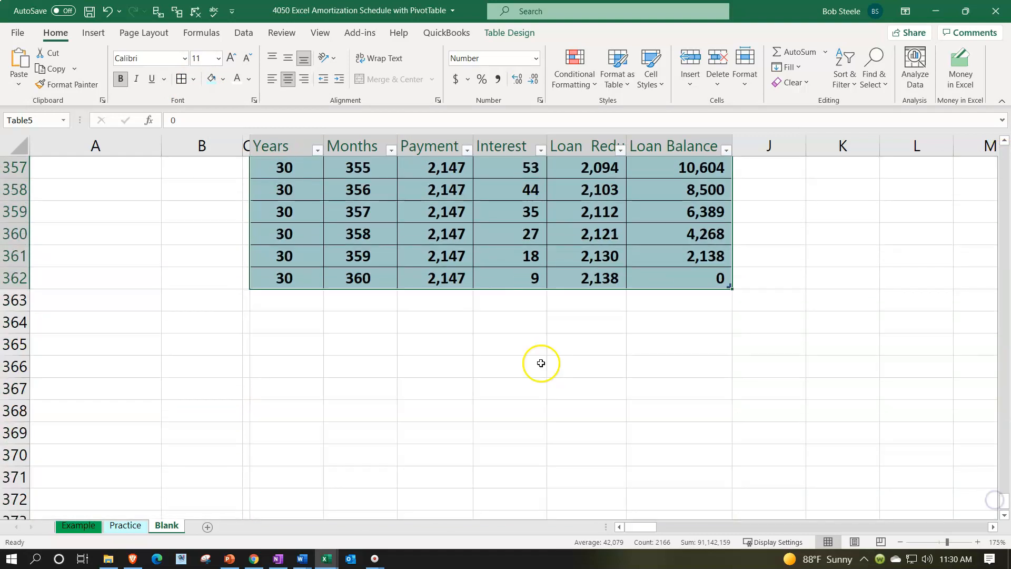
click(286, 299)
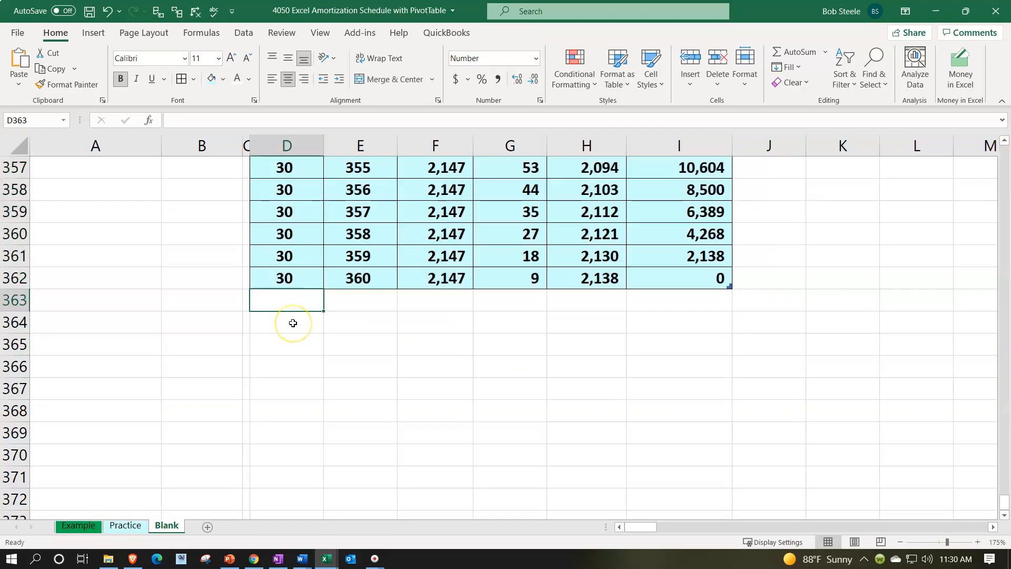
Add a total row to the amortization table
click(299, 272)
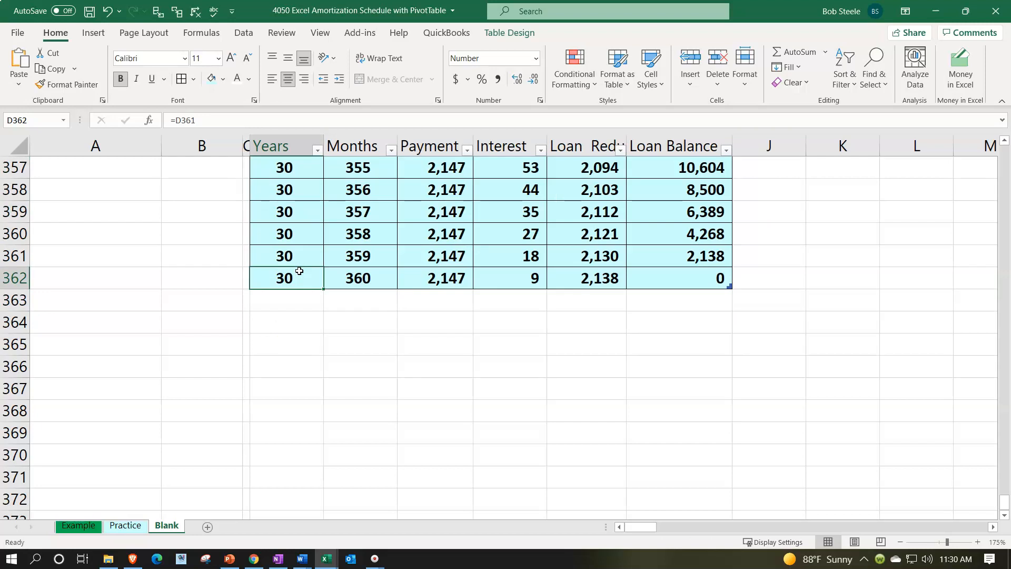
click(521, 36)
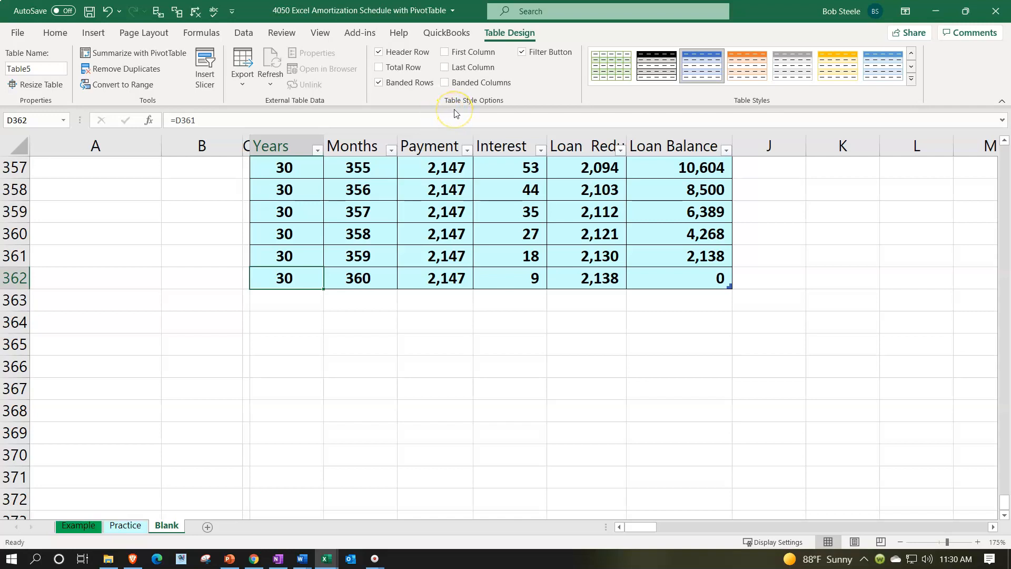
click(381, 68)
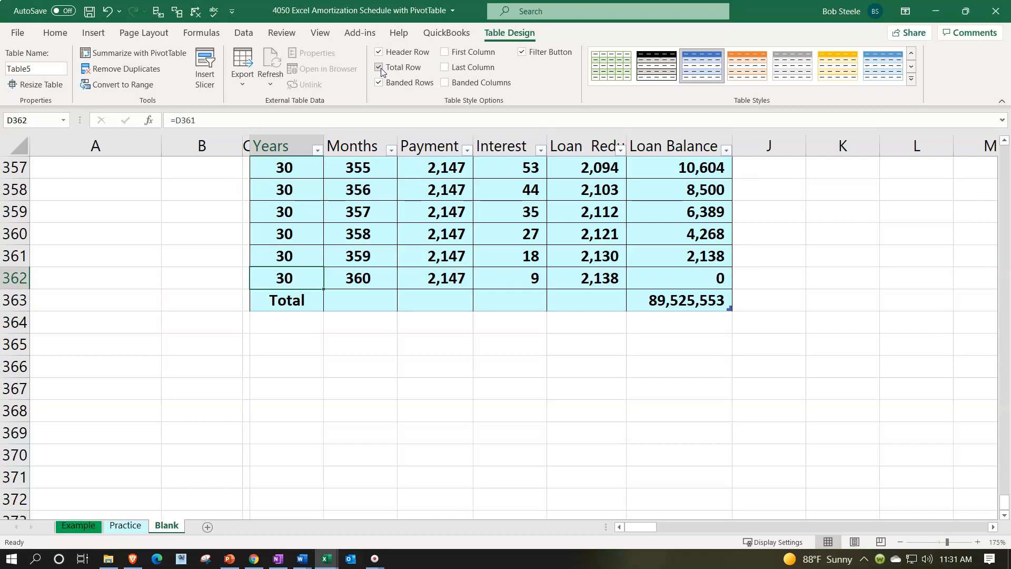
Sum the Payment, Interest and Loan Reduction columns in the total row and clear the Loan Balance total
click(421, 296)
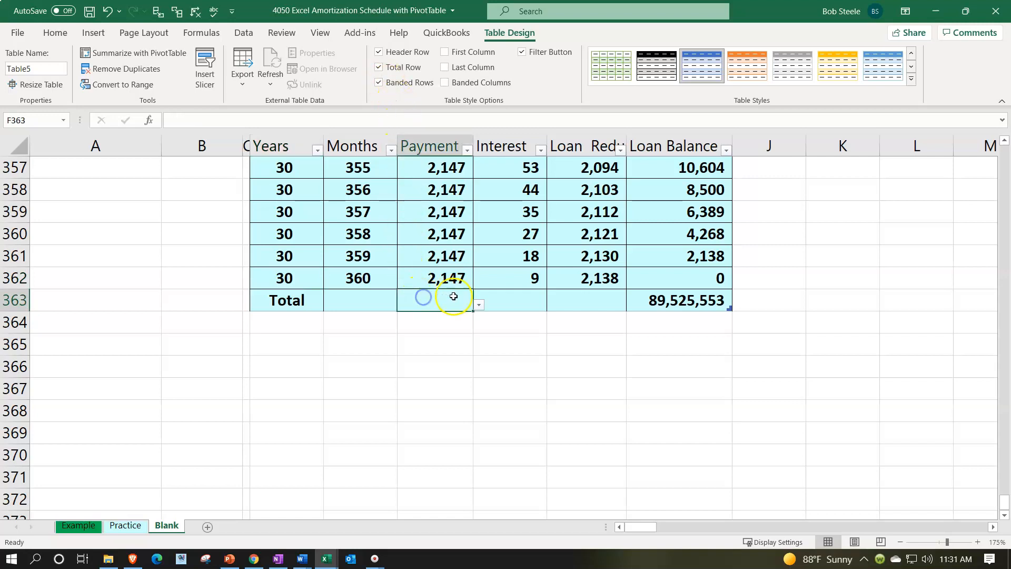
click(480, 304)
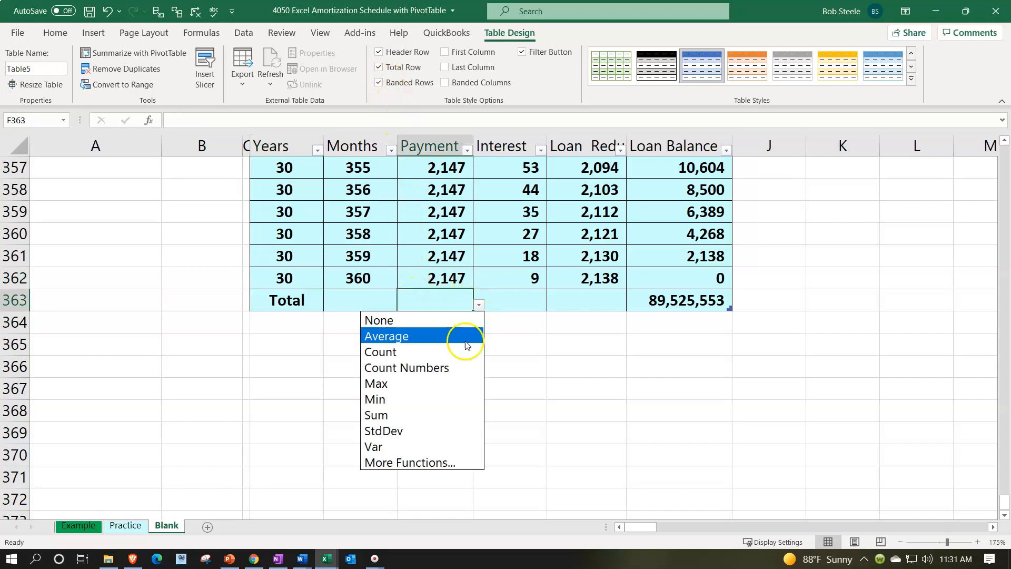
click(446, 414)
click(522, 299)
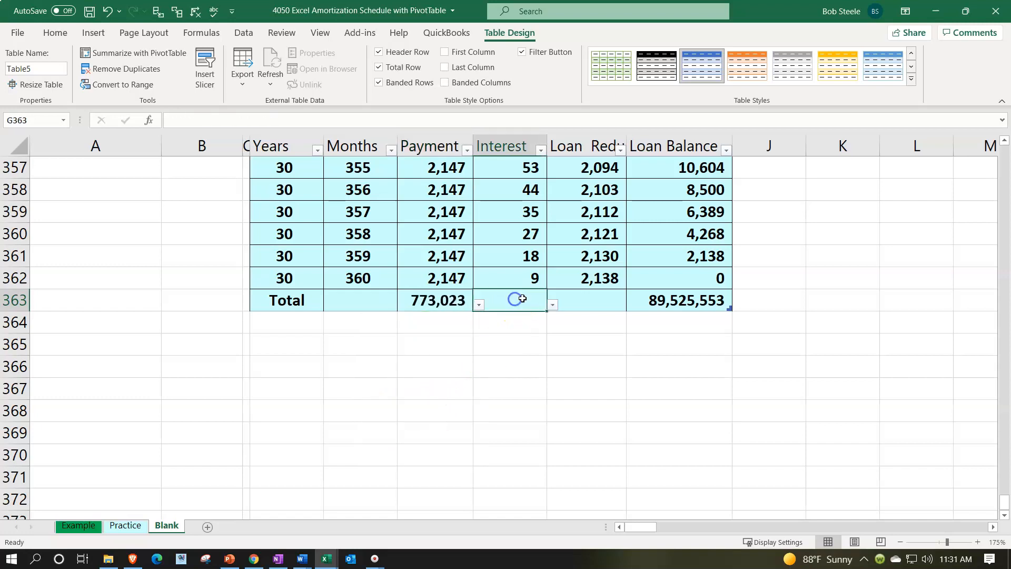
click(552, 305)
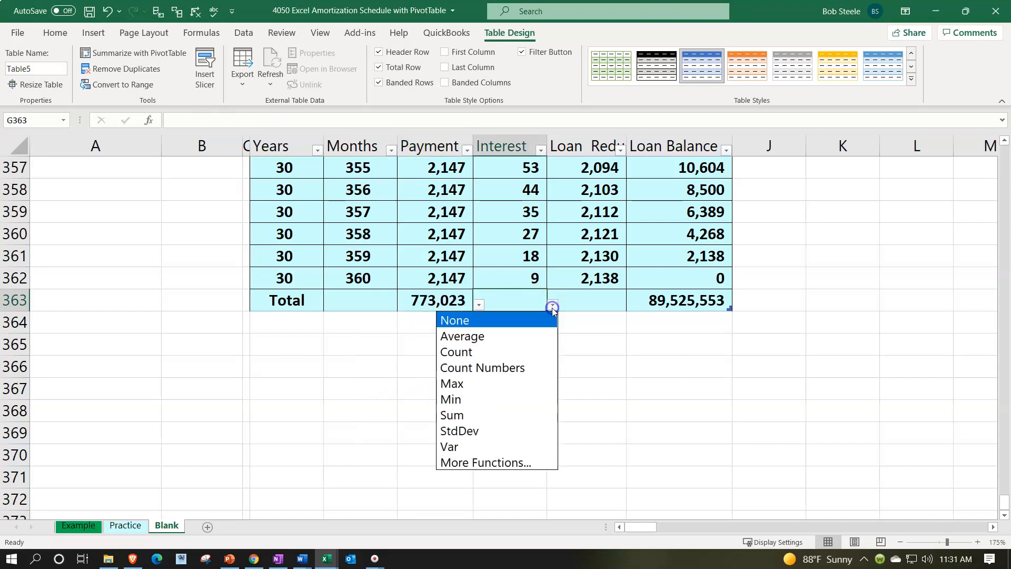
click(513, 413)
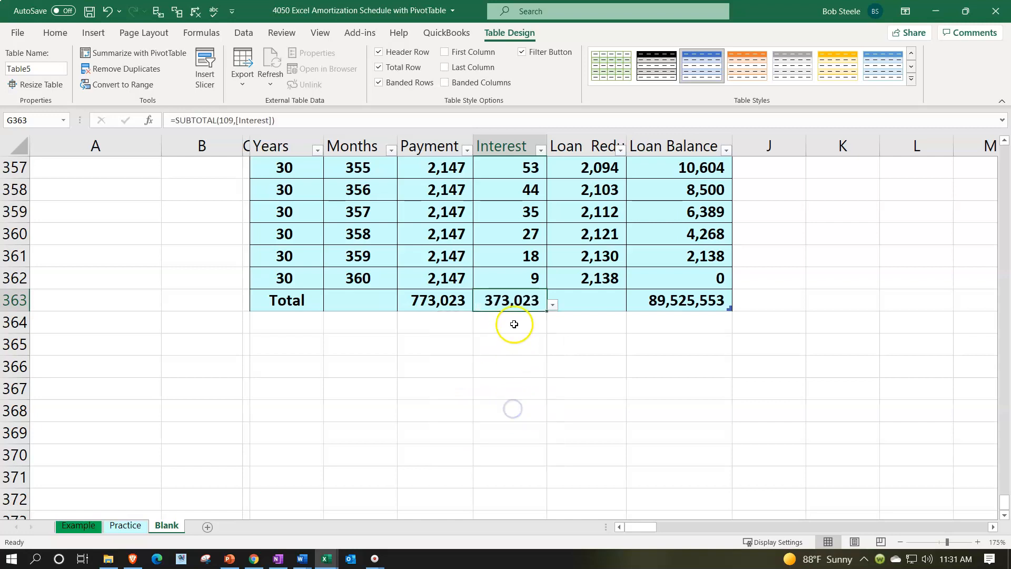
click(580, 296)
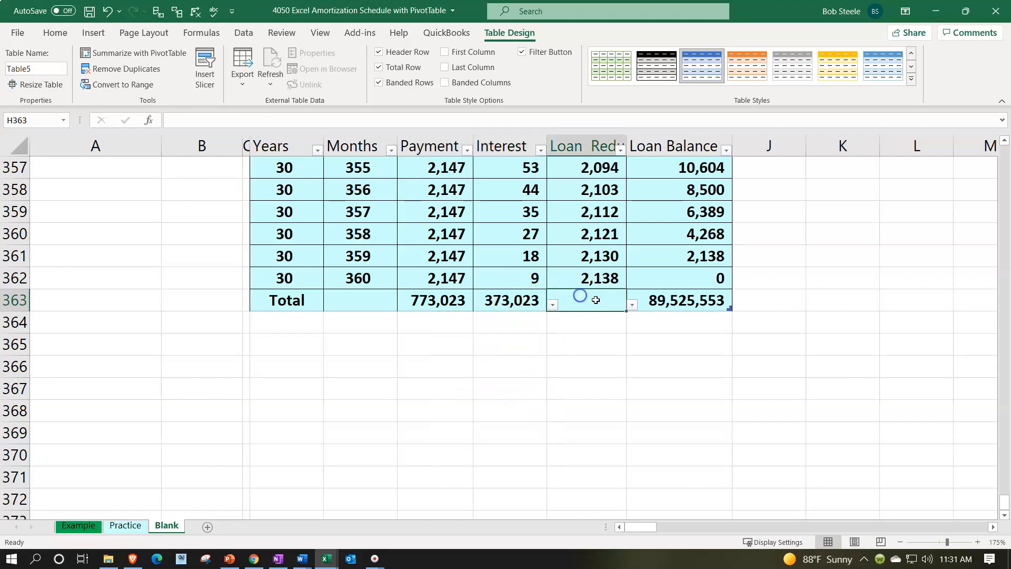
click(632, 305)
click(583, 410)
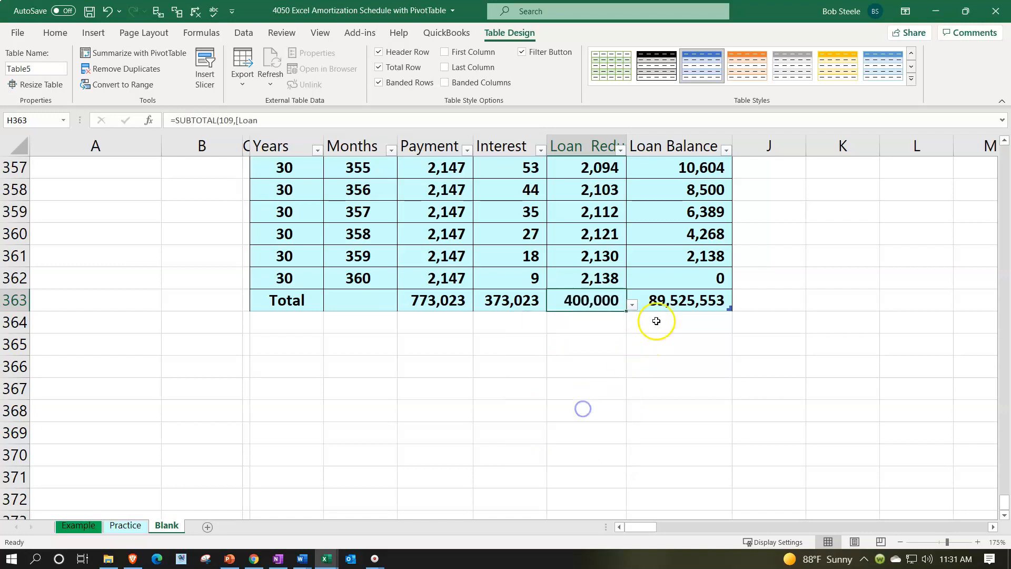
click(667, 297)
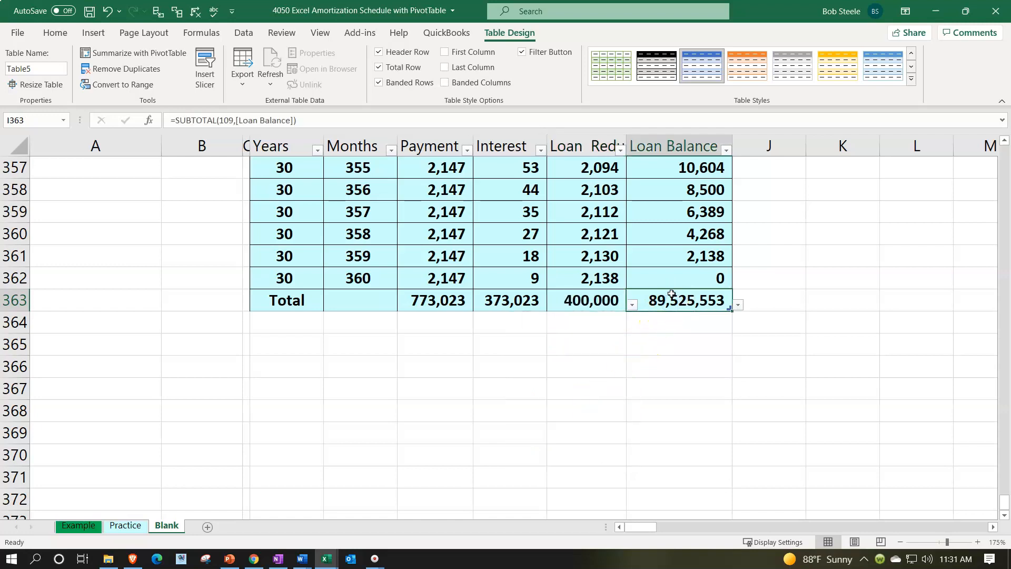
key(Delete)
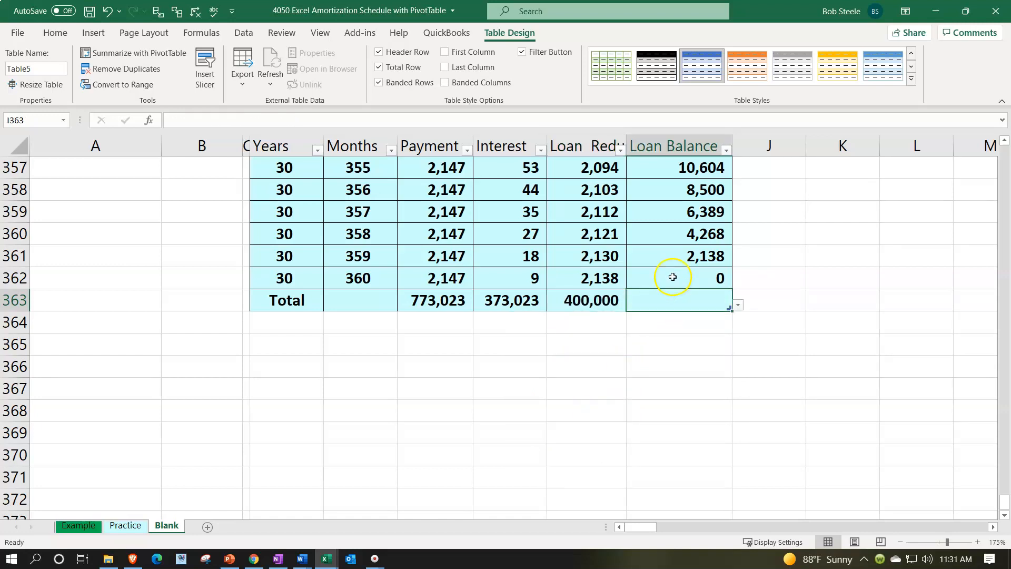
Label cell D365, two rows below the total row, as Check
click(284, 346)
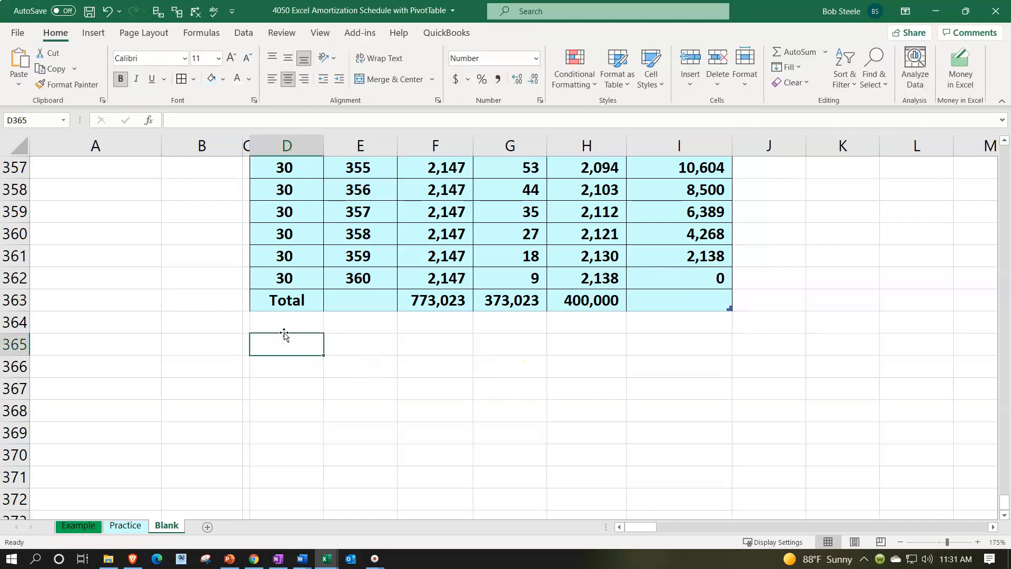
text(Xhwx)
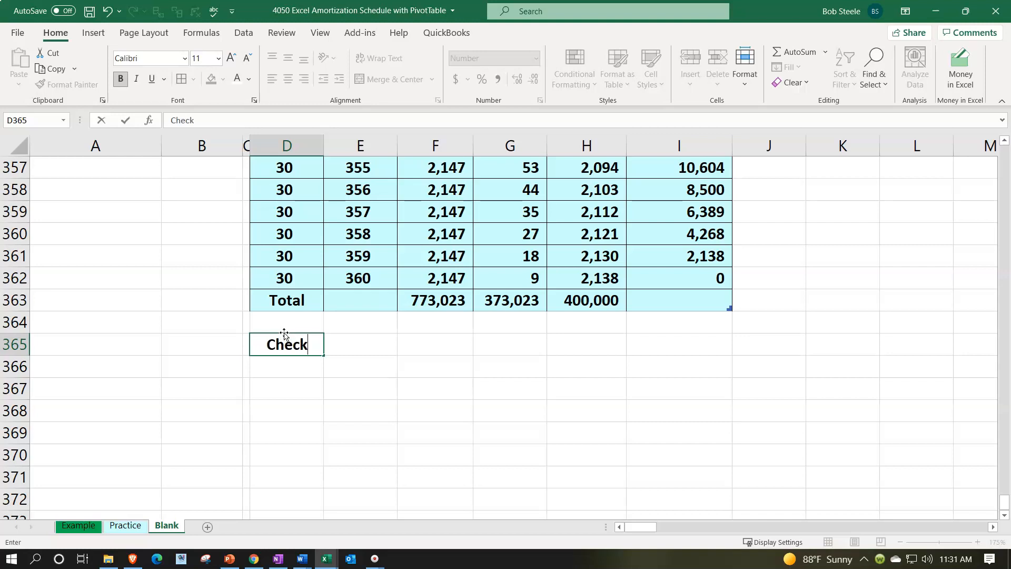
key(Tab)
key(Tab)
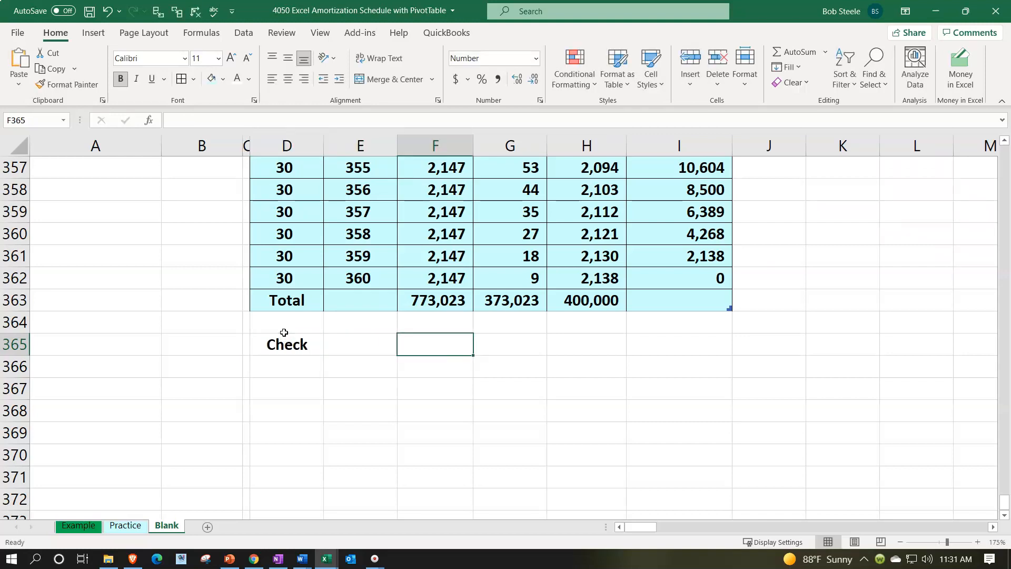
Link the Payment check cell F365 to Total payments in B11 with the formula =B11
text(=)
key(Left)
key(Left)
key(Left)
key(Left)
key(Left)
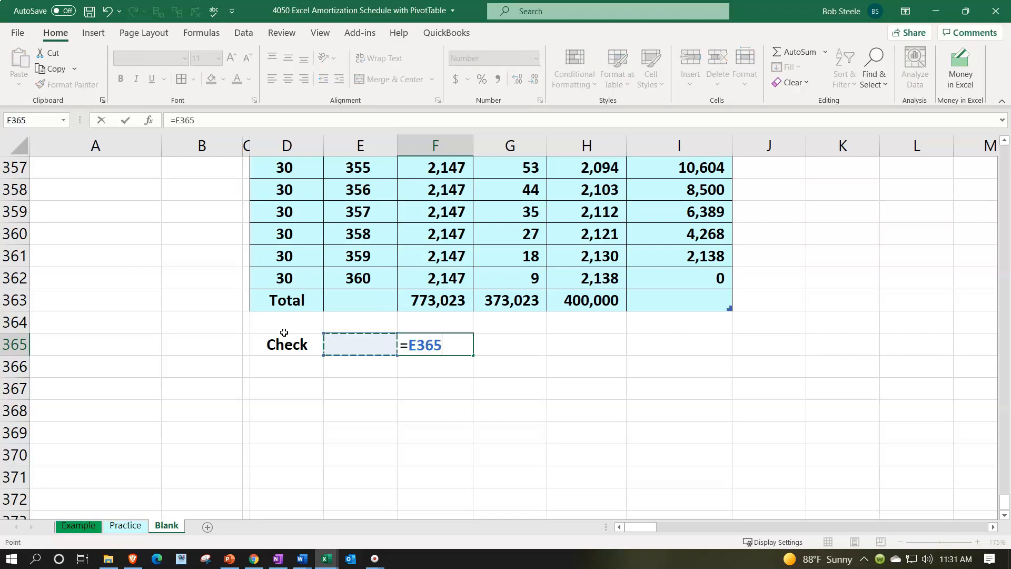
key(ctrl+Up)
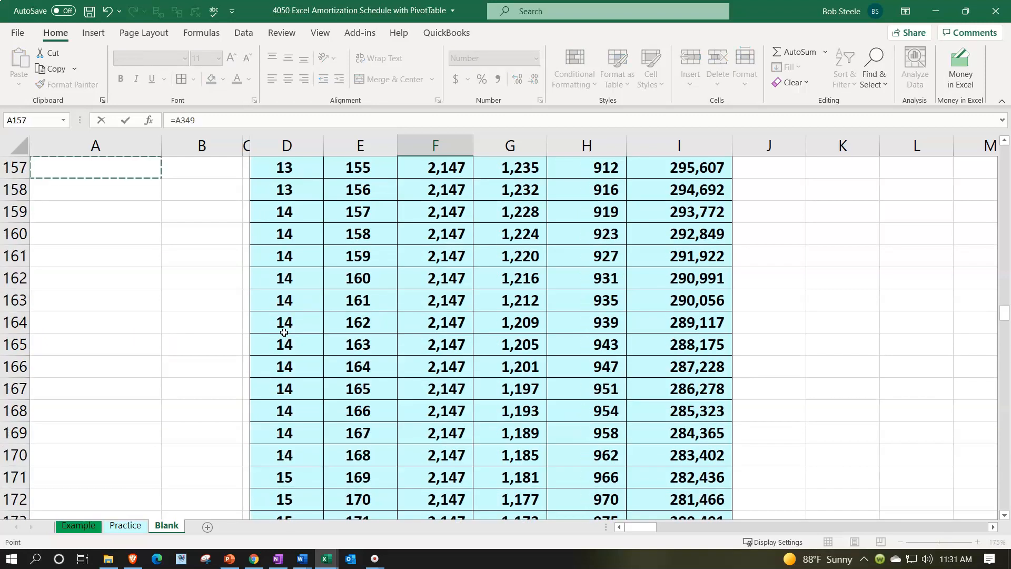
key(Up)
key(Up)
key(Up)
key(Up)
key(Up)
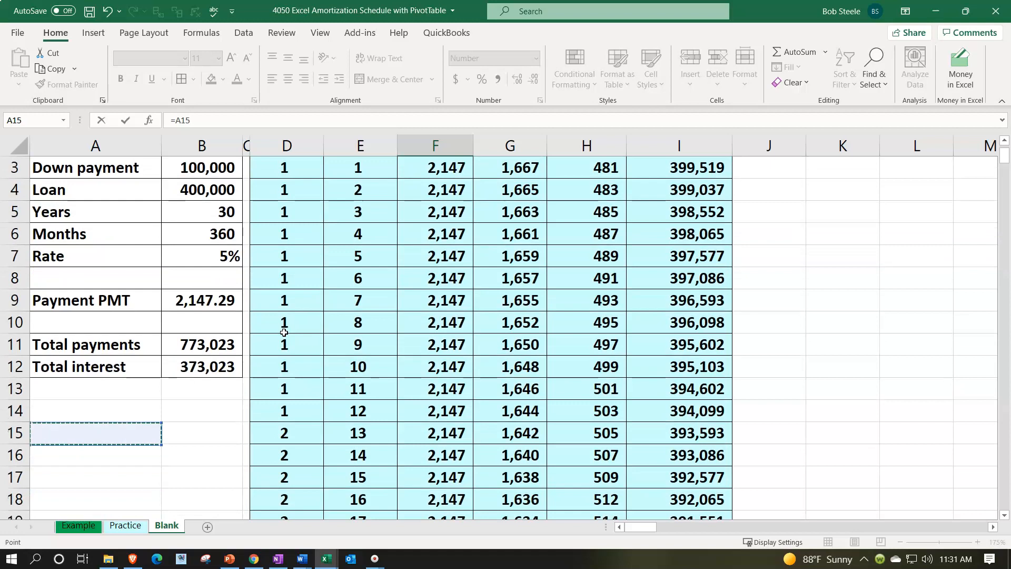
key(Right)
key(Return)
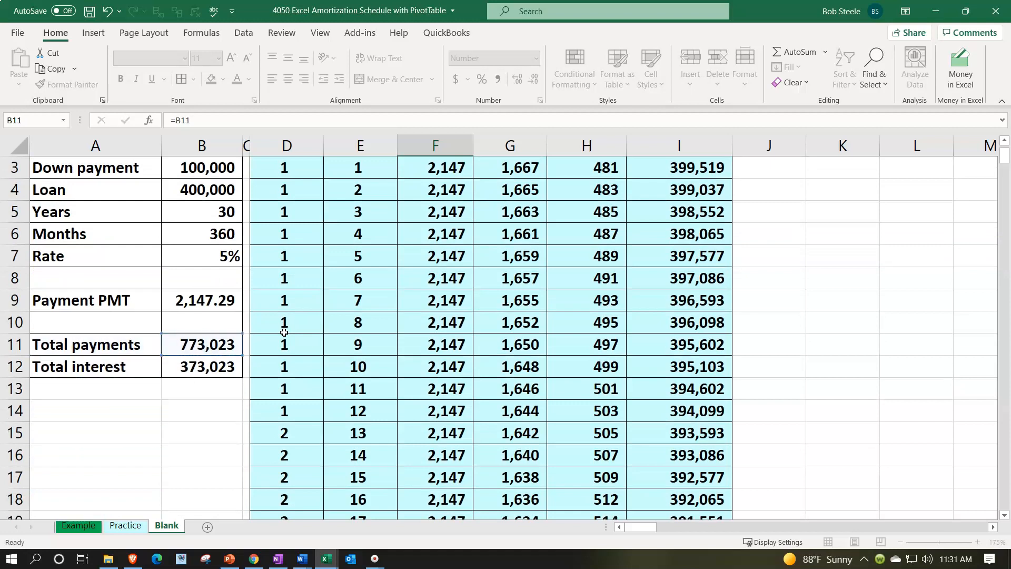
Link the Interest check cell G365 to the Total interest amount in B12
key(Right)
key(Right)
key(Right)
key(Up)
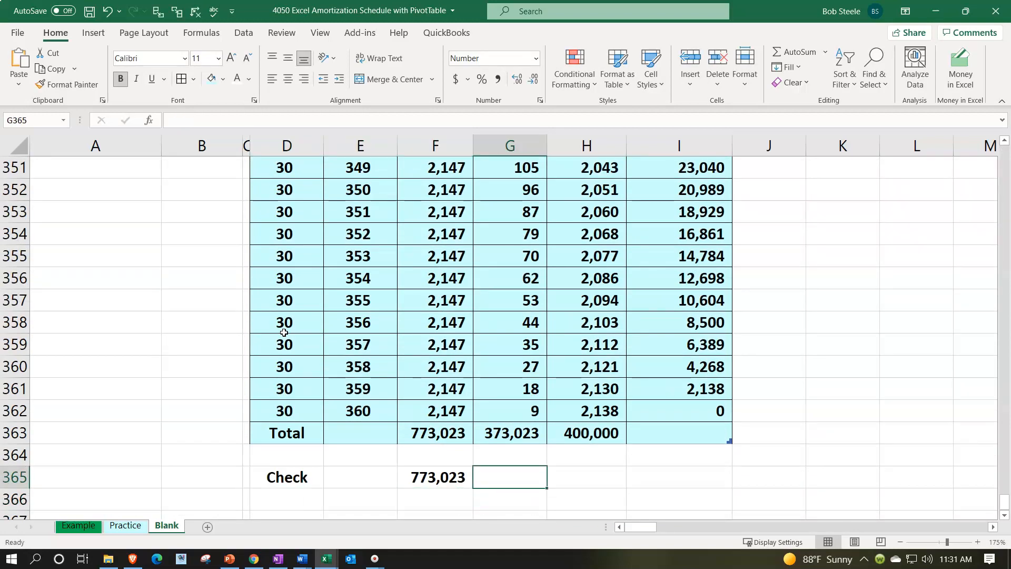
text(=)
key(Left)
key(Left)
key(Left)
key(Left)
key(Left)
key(Left)
key(Page_Up)
key(Page_Up)
key(Page_Up)
key(Page_Up)
key(Page_Up)
key(Page_Up)
key(Page_Up)
key(Page_Up)
key(Page_Up)
key(Page_Up)
key(Page_Up)
key(Page_Up)
key(Page_Up)
key(Page_Up)
key(Page_Up)
key(Page_Up)
key(Page_Up)
key(Page_Up)
key(Page_Up)
key(Page_Up)
key(Page_Up)
key(Down)
key(Down)
key(Down)
key(Down)
key(Down)
key(Down)
key(Down)
key(Down)
key(Down)
key(Down)
key(Down)
key(Right)
key(Tab)
Link the Loan Reduction check cell H365 to the Loan amount in B4
text(=)
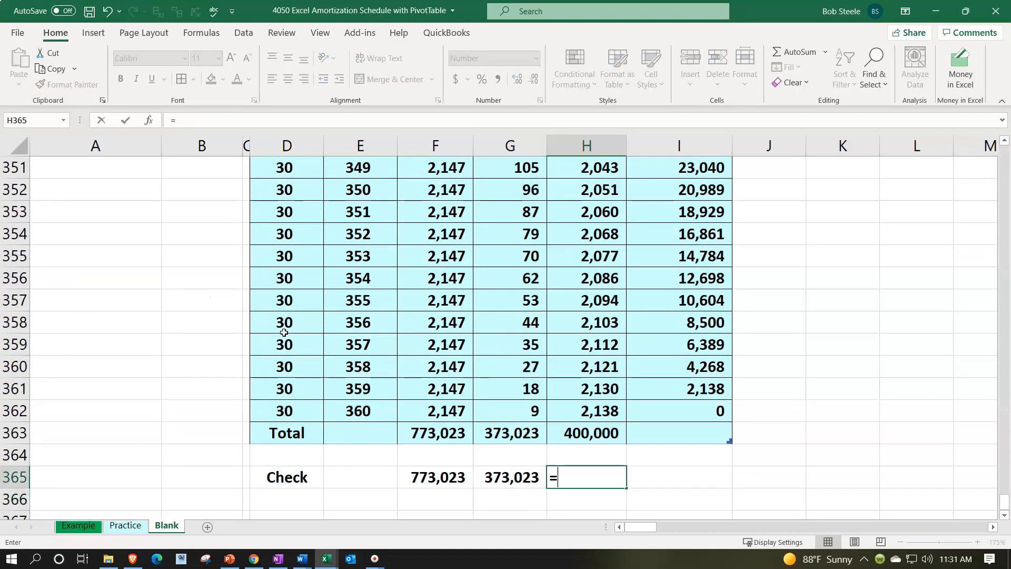
key(Left)
key(Left)
key(Left)
key(Left)
key(Left)
key(Left)
key(Left)
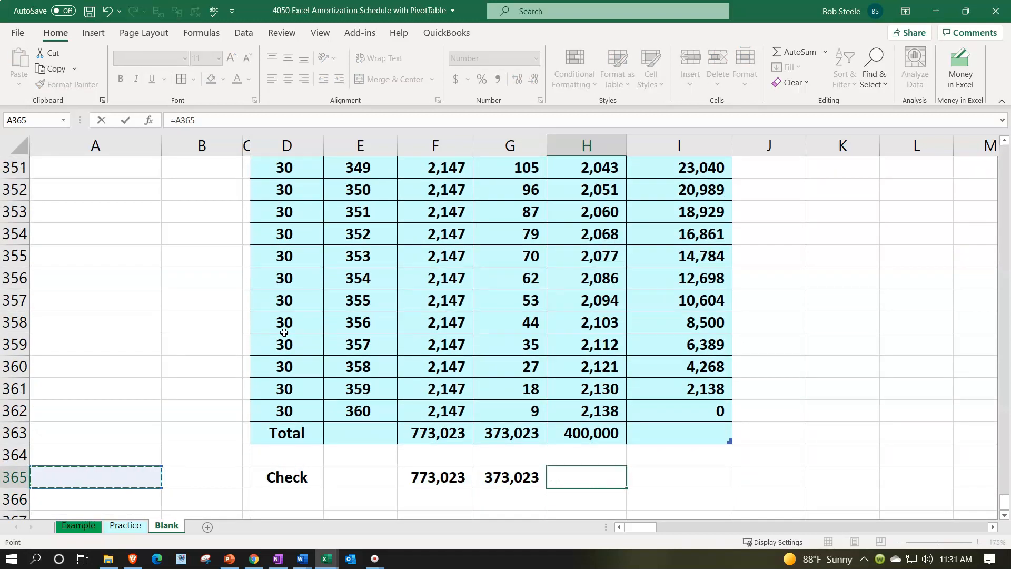
key(ctrl+Home)
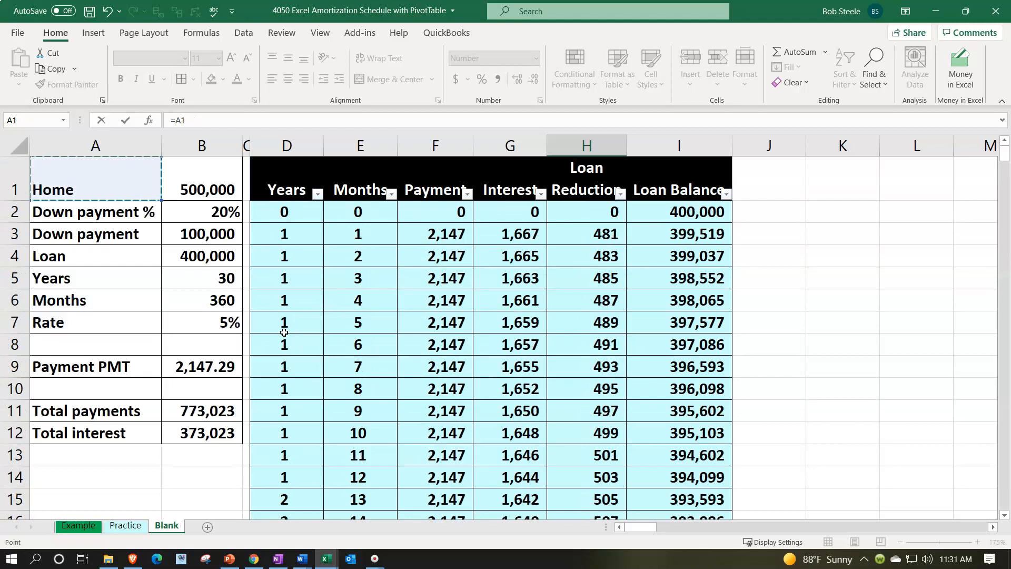
key(Down)
key(Down)
key(Down)
key(Right)
key(Return)
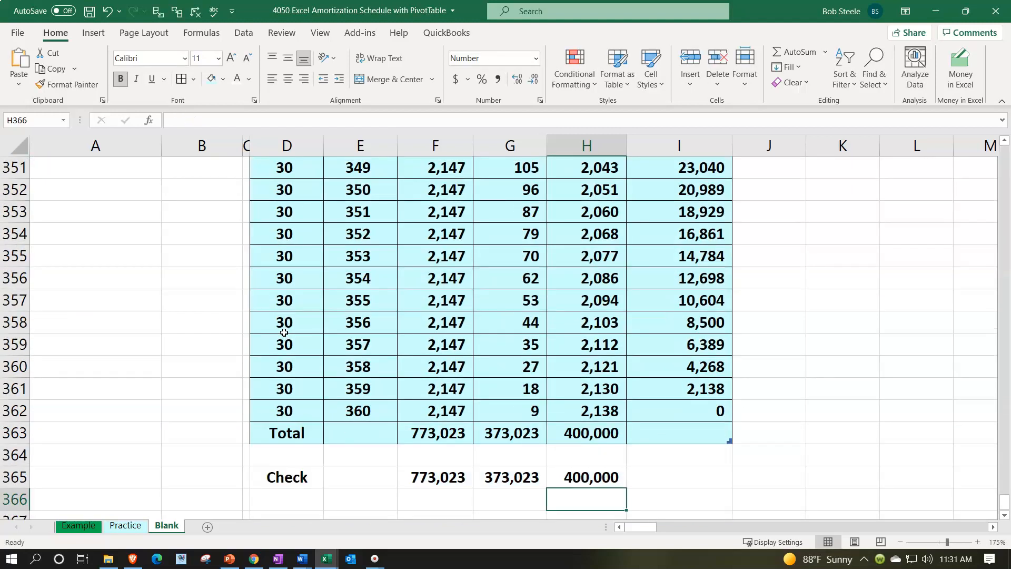
Format the check row D365:H365 with the light blue fill and all borders
scroll(284, 332, down, 1)
drag(284, 407, 584, 406)
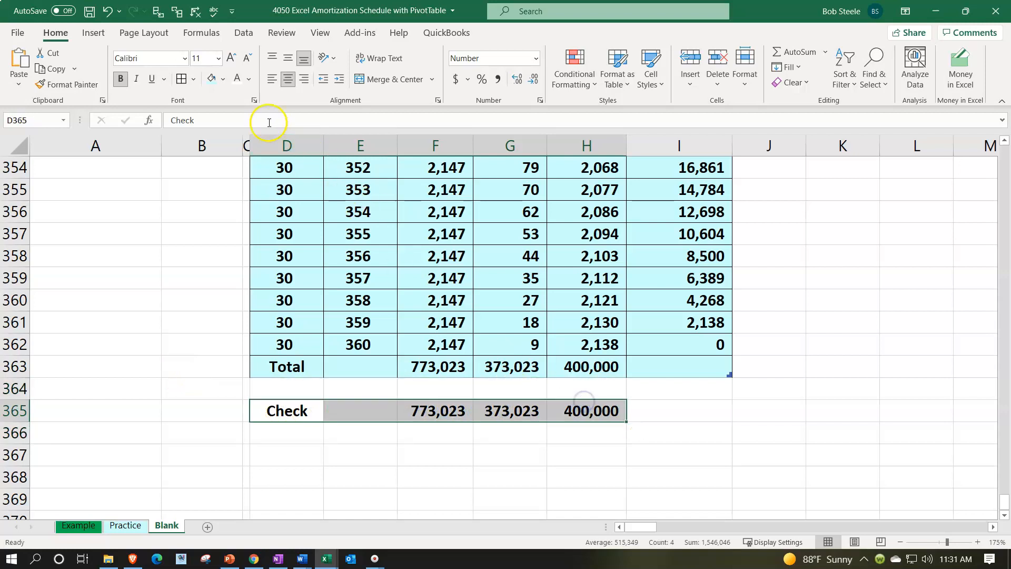
click(211, 79)
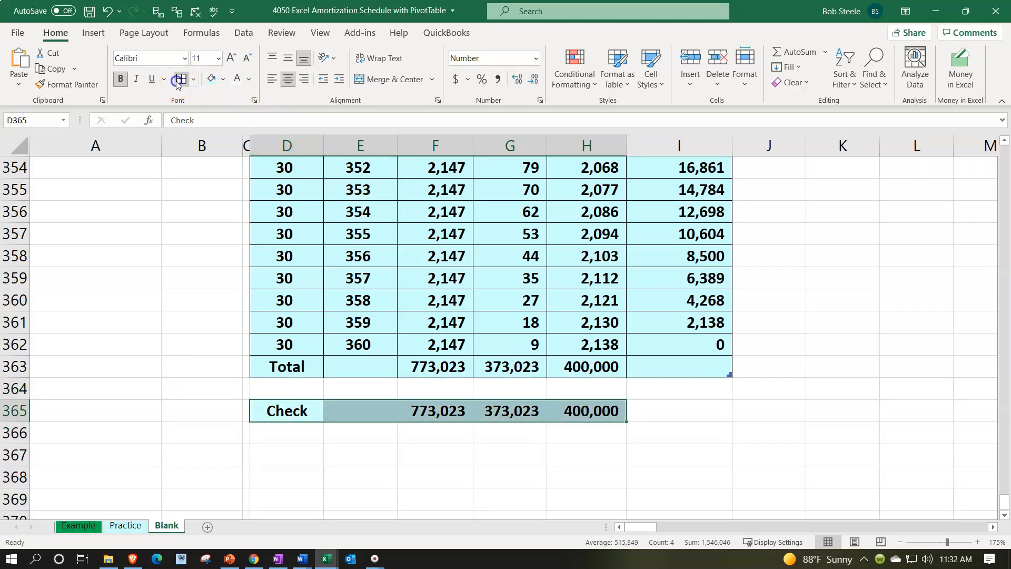
click(726, 413)
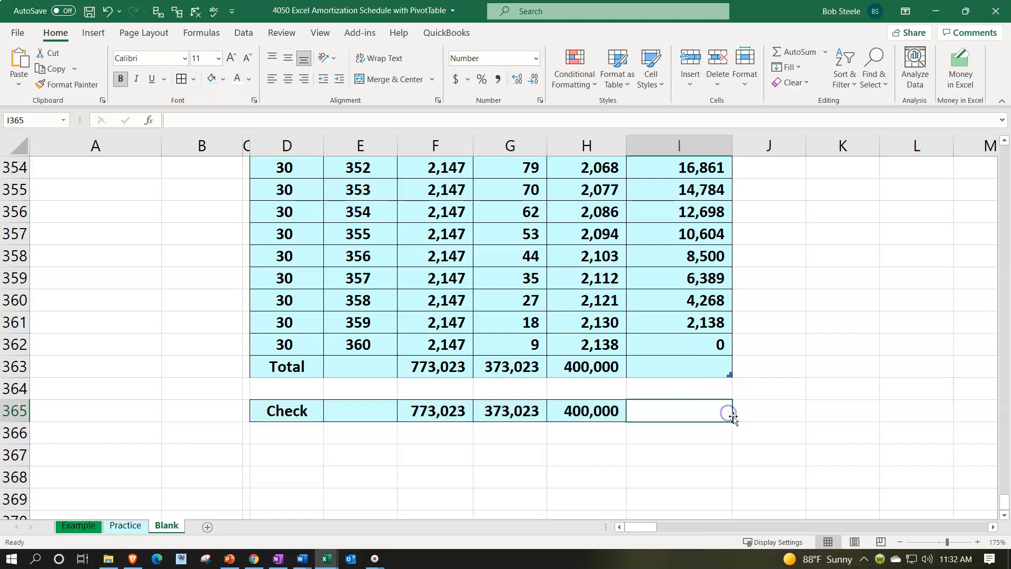
Insert a Years slicer for the amortization table and place it beside the Loan Balance column
scroll(727, 413, up, 9)
drag(1006, 480, 1003, 152)
click(591, 251)
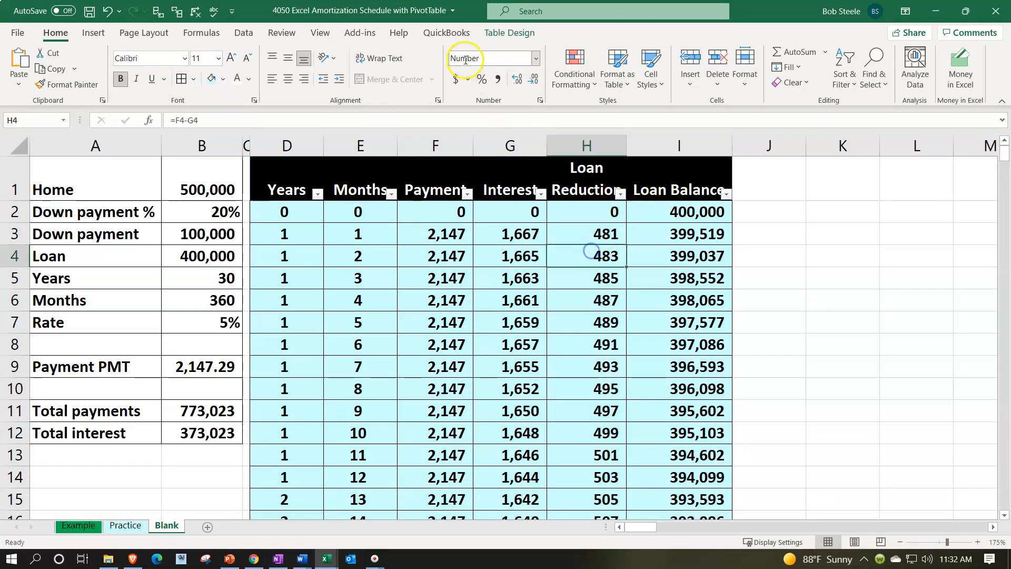
click(494, 33)
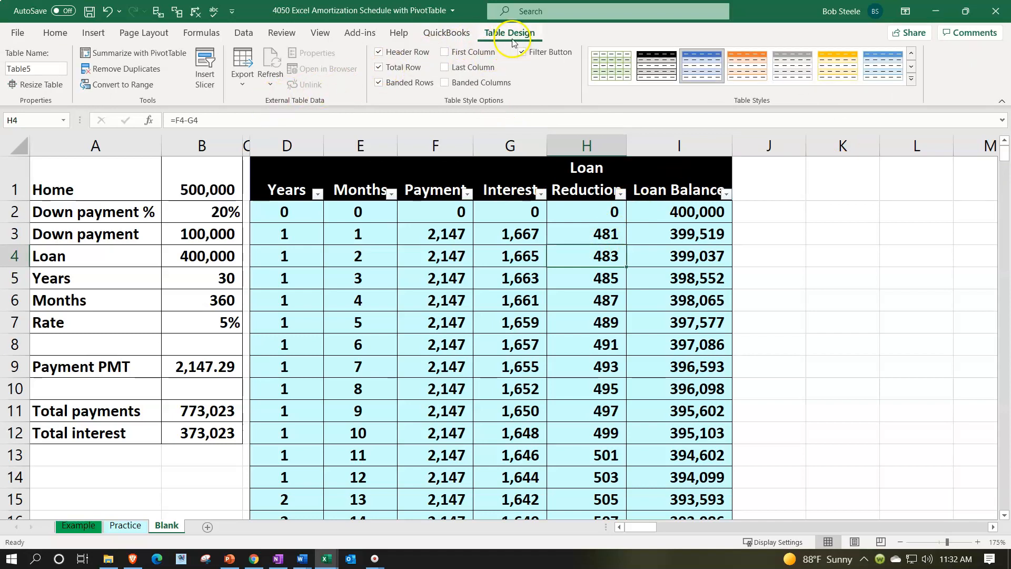
click(205, 69)
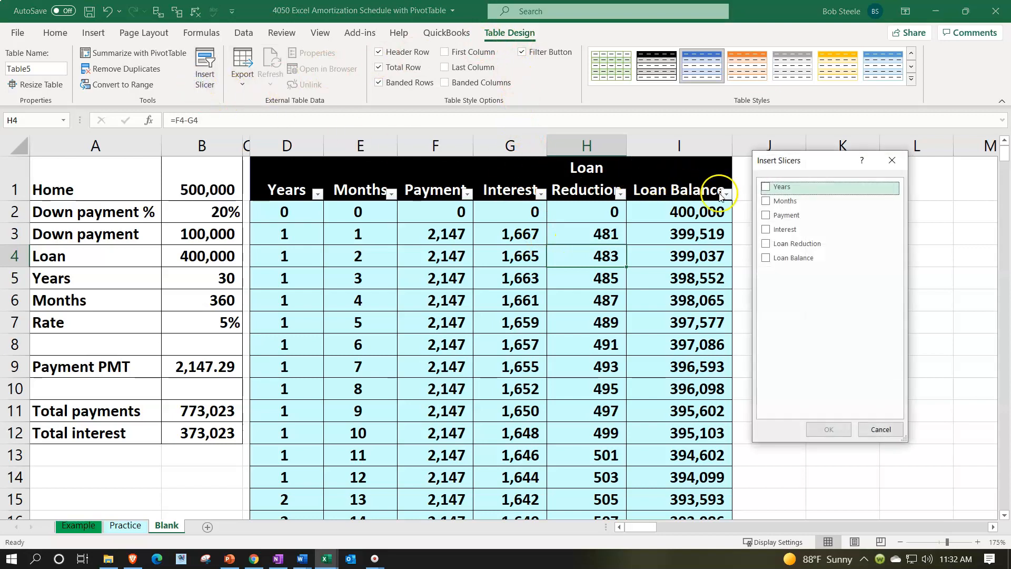
click(766, 187)
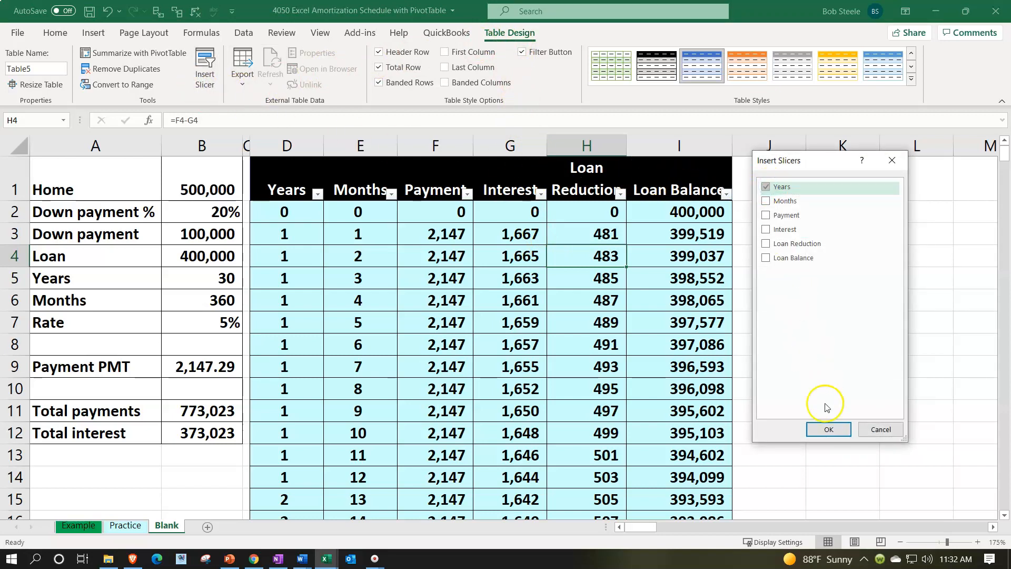
click(828, 429)
drag(519, 203, 848, 215)
Try the Years slicer by filtering the table to year 1 and to year 3, and clear the filter
click(809, 285)
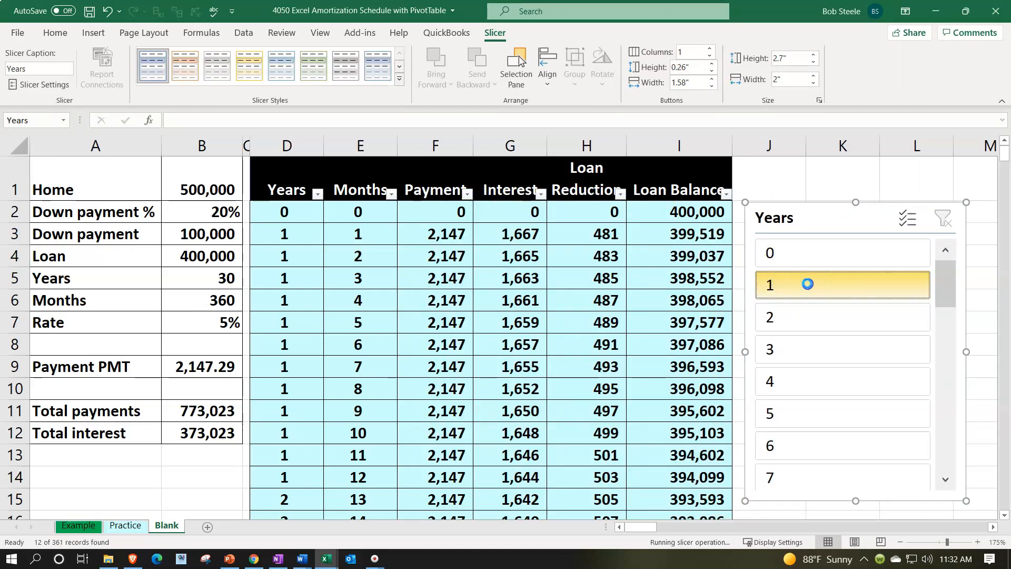
click(800, 353)
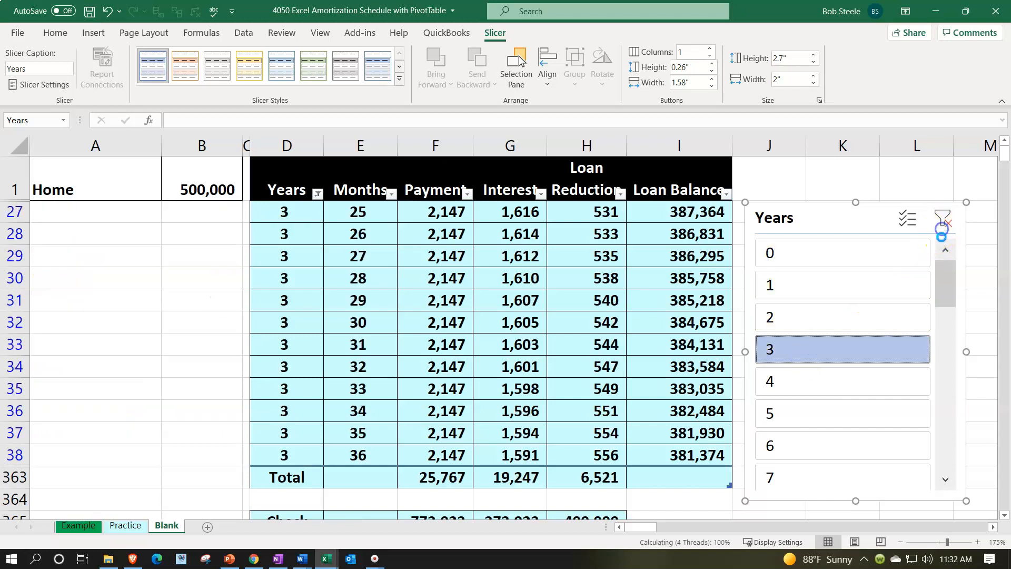
click(943, 219)
Widen column J to span the slicer and shrink the slicer to about 2.05 in high by 1.46 in wide
drag(810, 145, 972, 157)
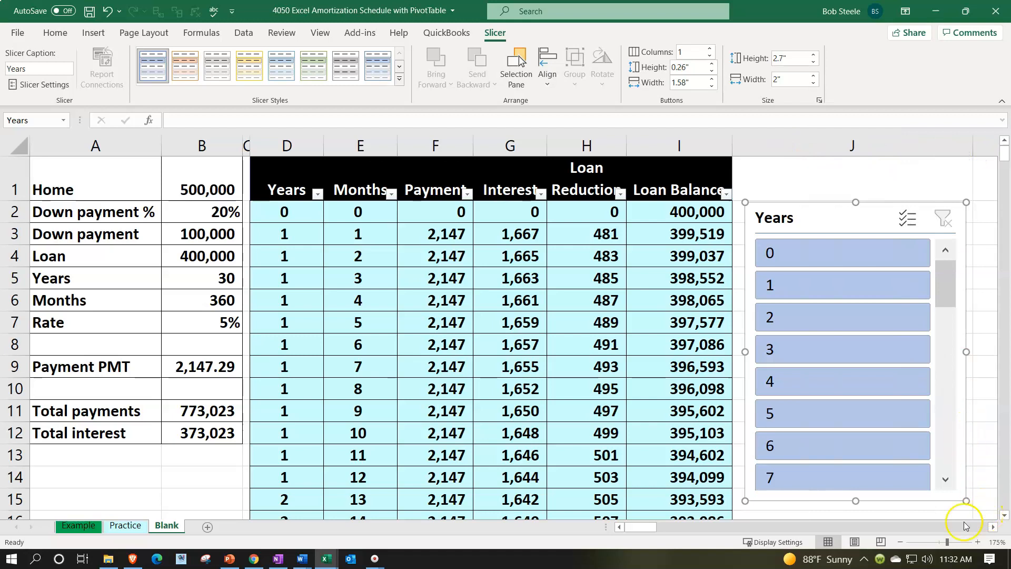
click(901, 542)
click(901, 542)
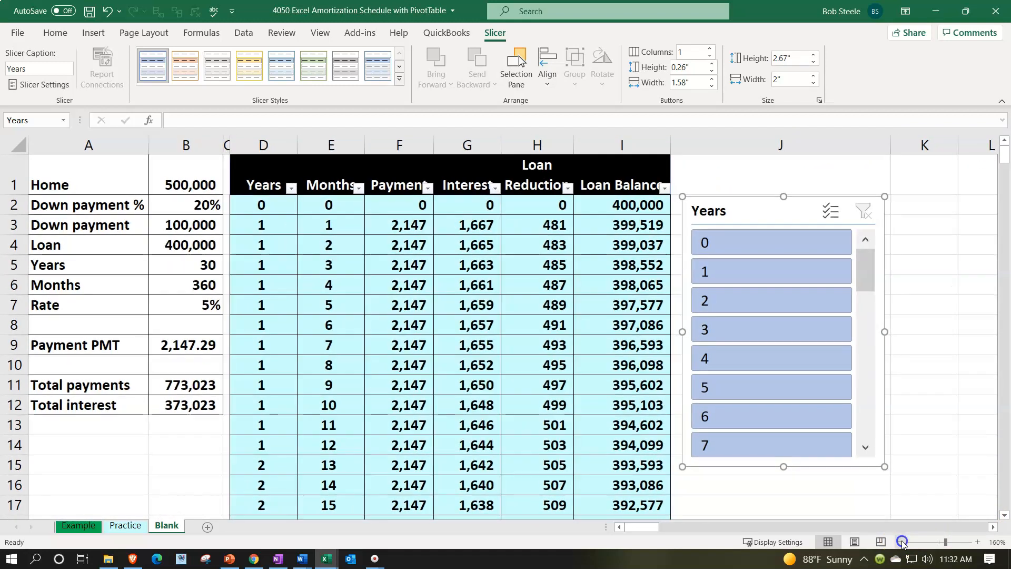
click(901, 541)
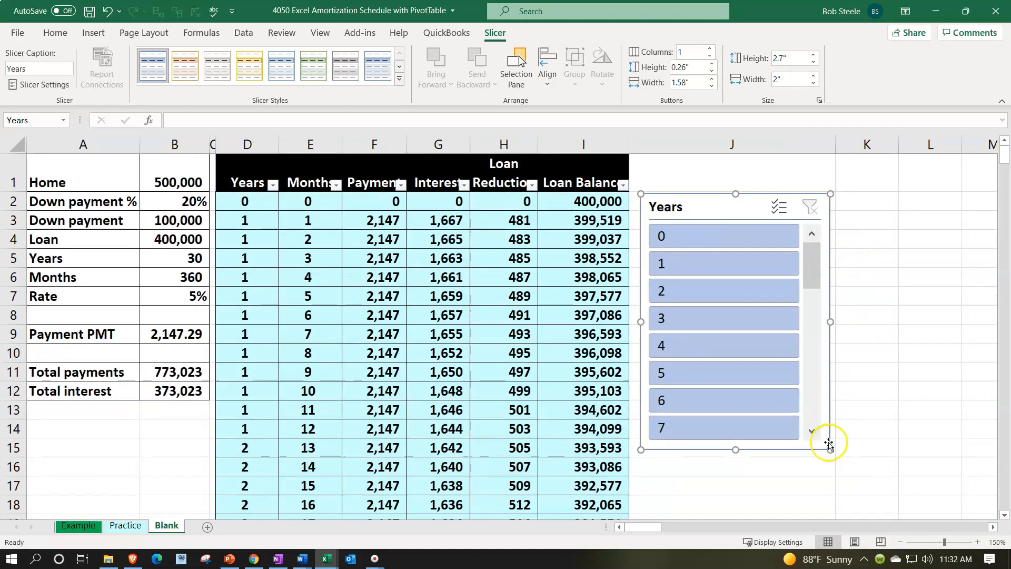
drag(830, 449, 779, 387)
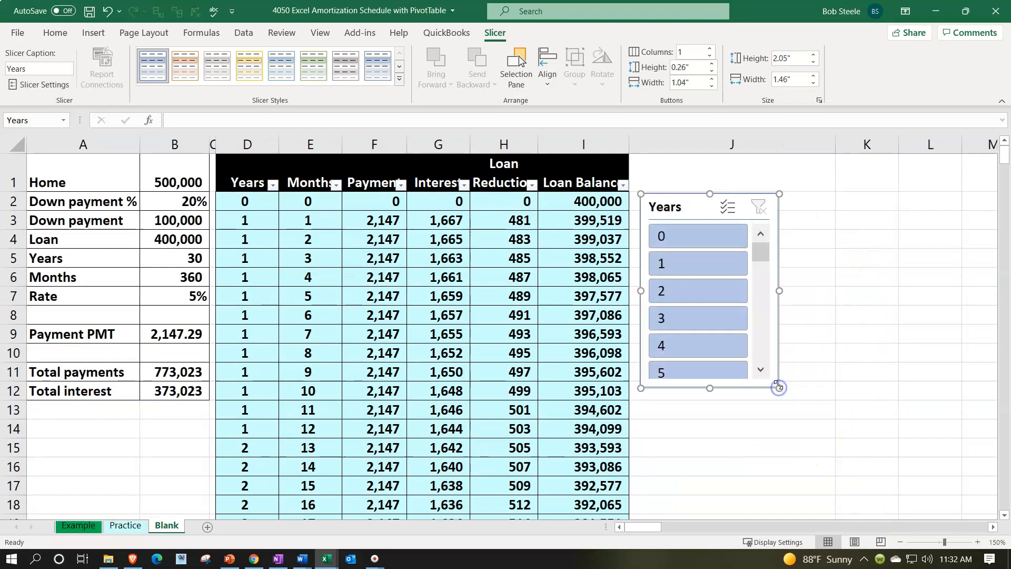
click(438, 290)
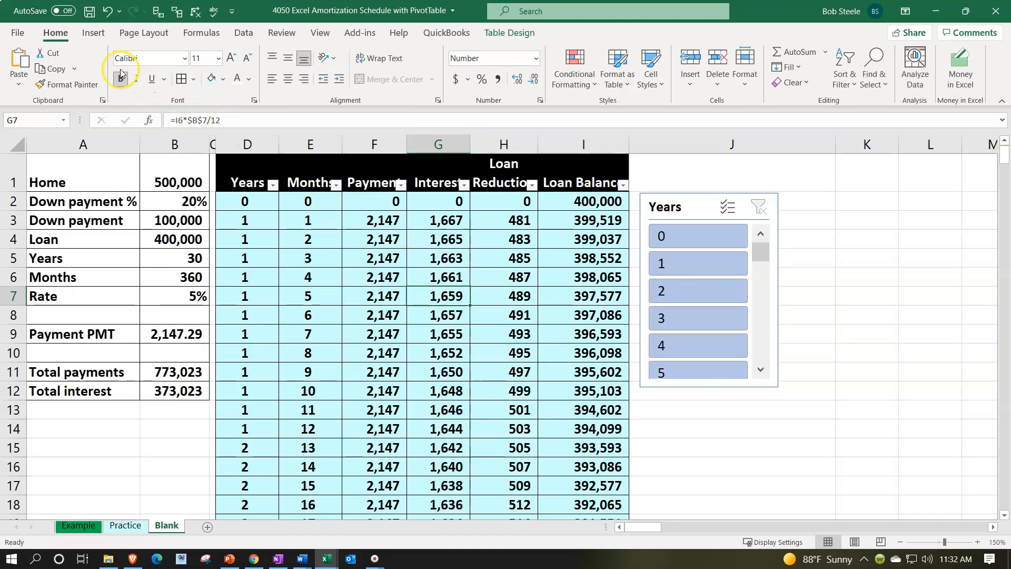
Insert a PivotTable based on Table5 into the existing Blank worksheet at cell K1
click(87, 32)
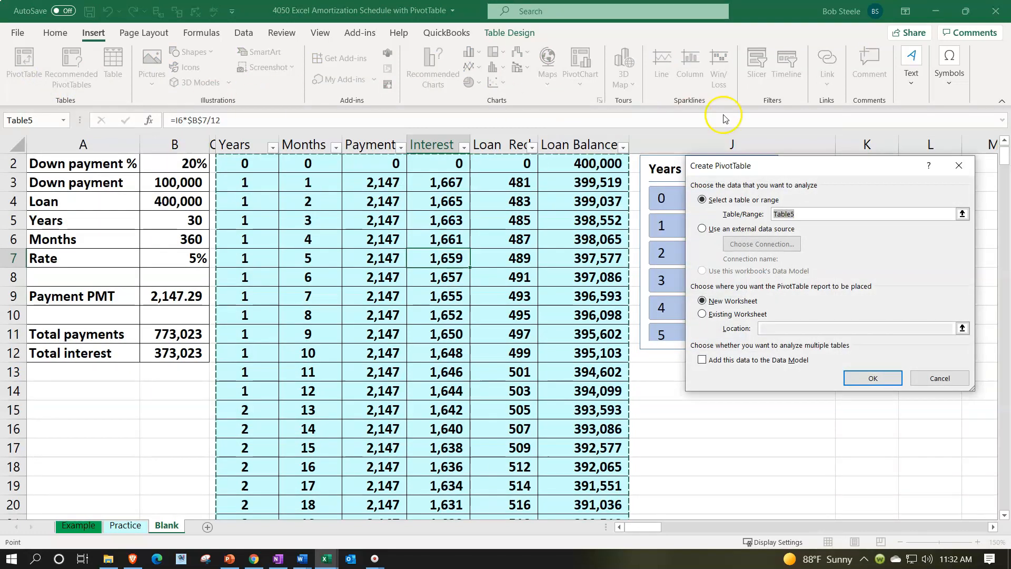
drag(805, 166, 538, 241)
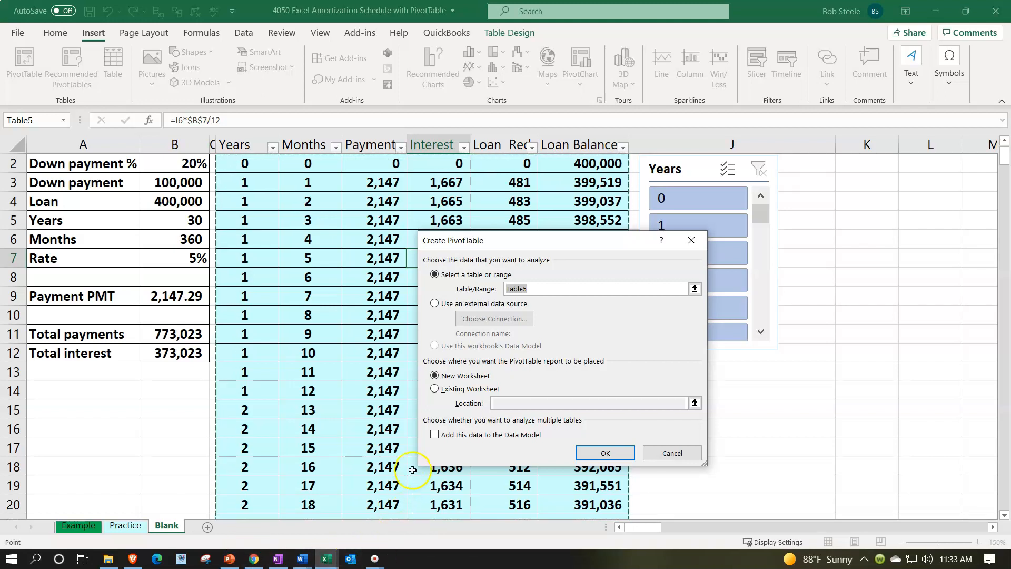
click(435, 389)
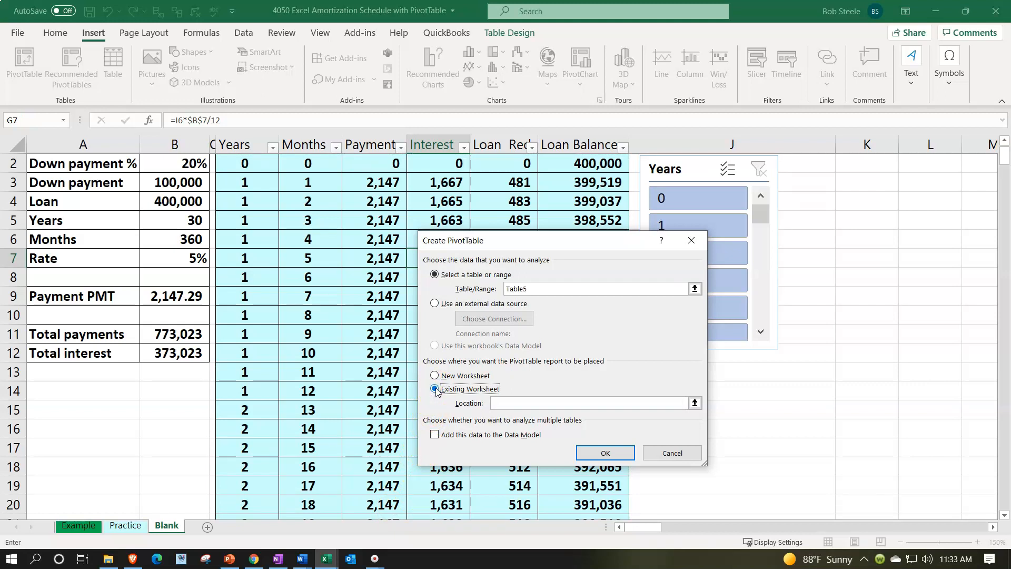
scroll(889, 303, up, 1)
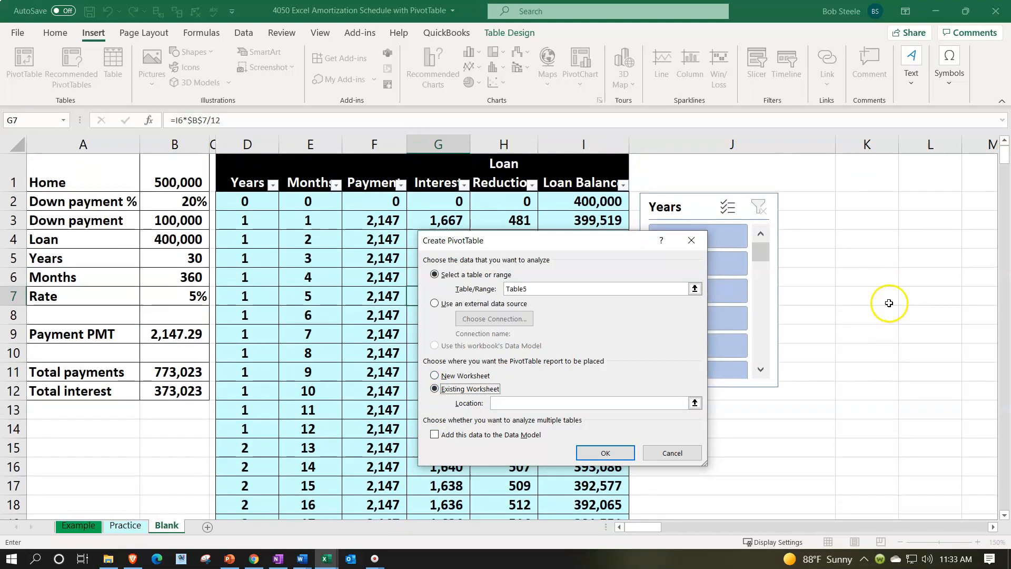
click(871, 174)
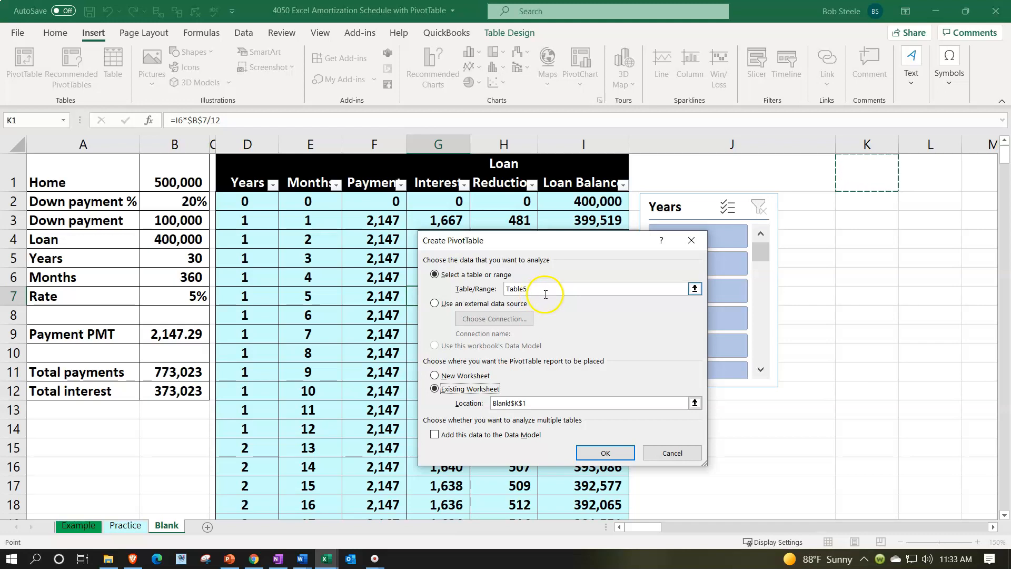
click(612, 460)
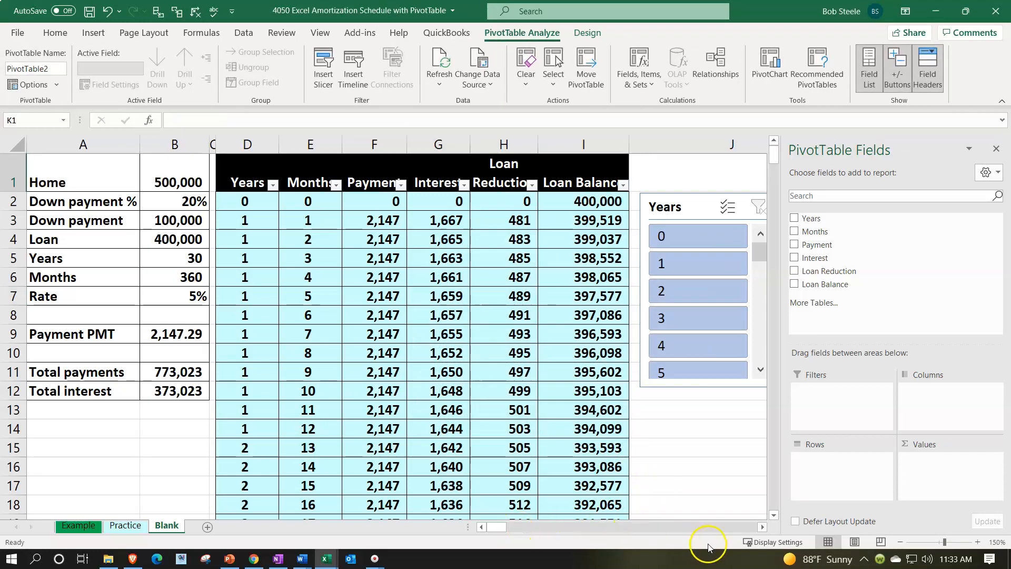
Add the Years field to the PivotTable and move it from the values to the rows
click(761, 527)
click(762, 527)
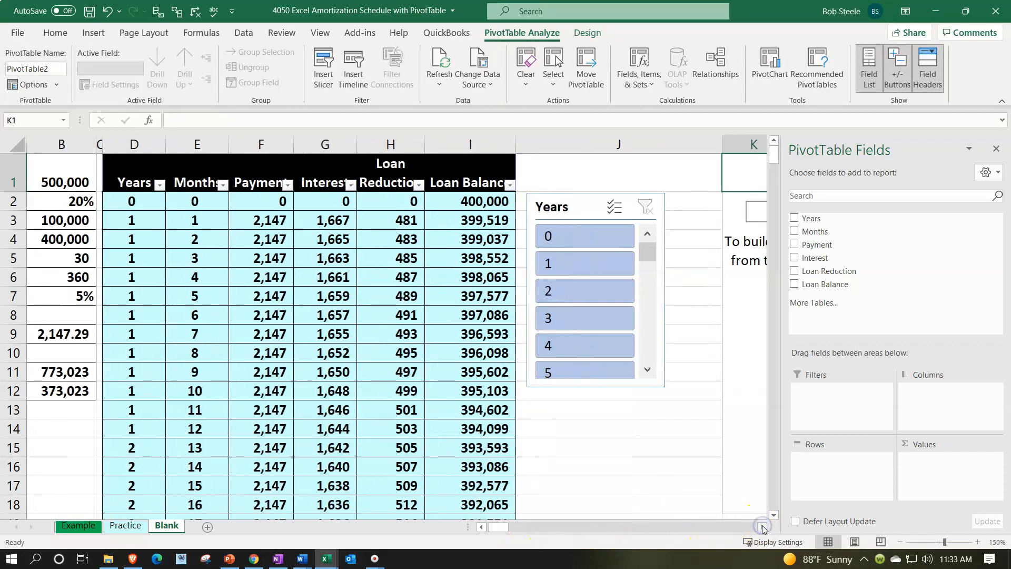
click(762, 526)
click(761, 526)
click(762, 526)
click(762, 526)
click(762, 527)
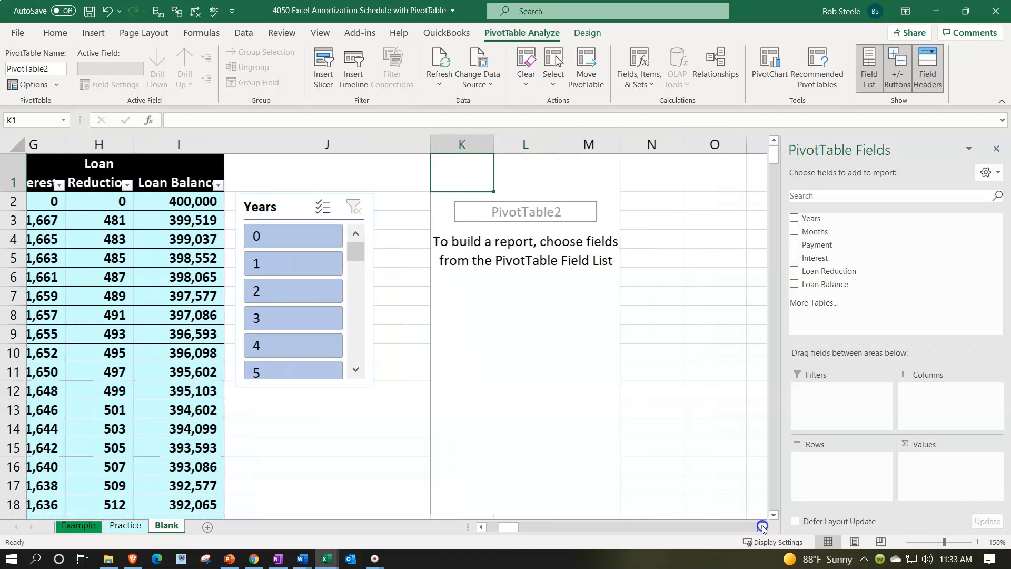
click(762, 527)
click(762, 526)
click(762, 527)
click(762, 526)
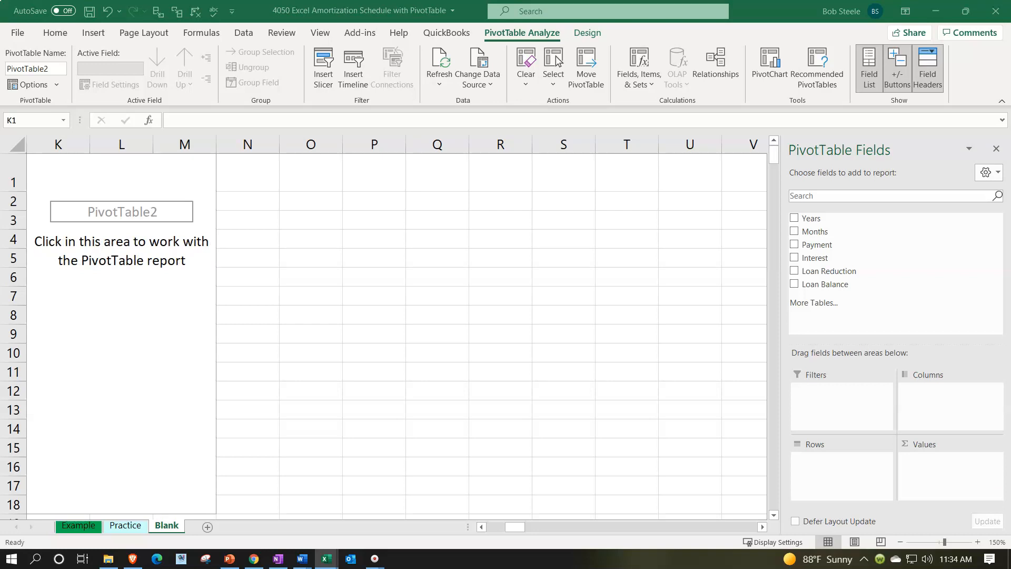
click(795, 218)
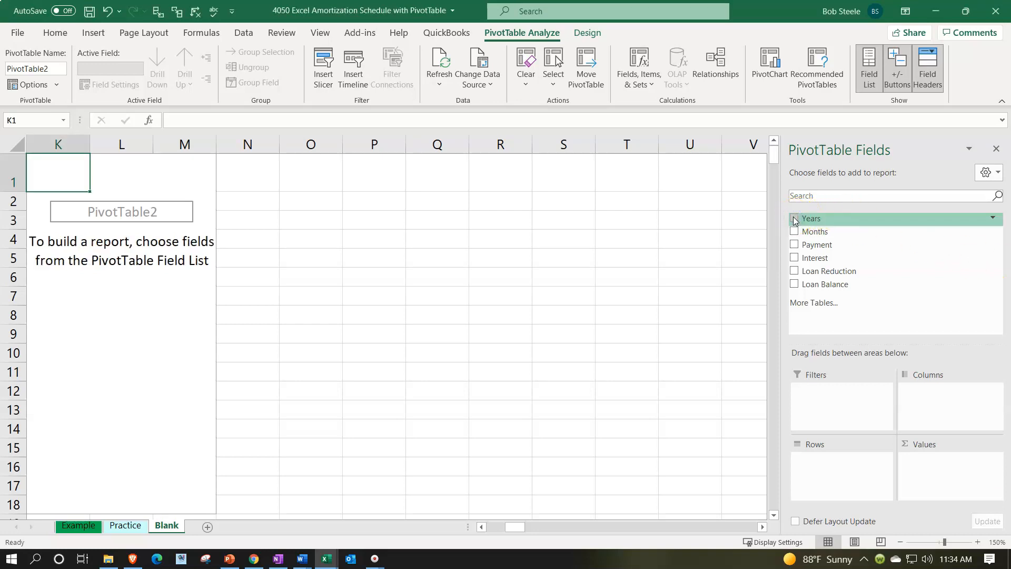
click(794, 219)
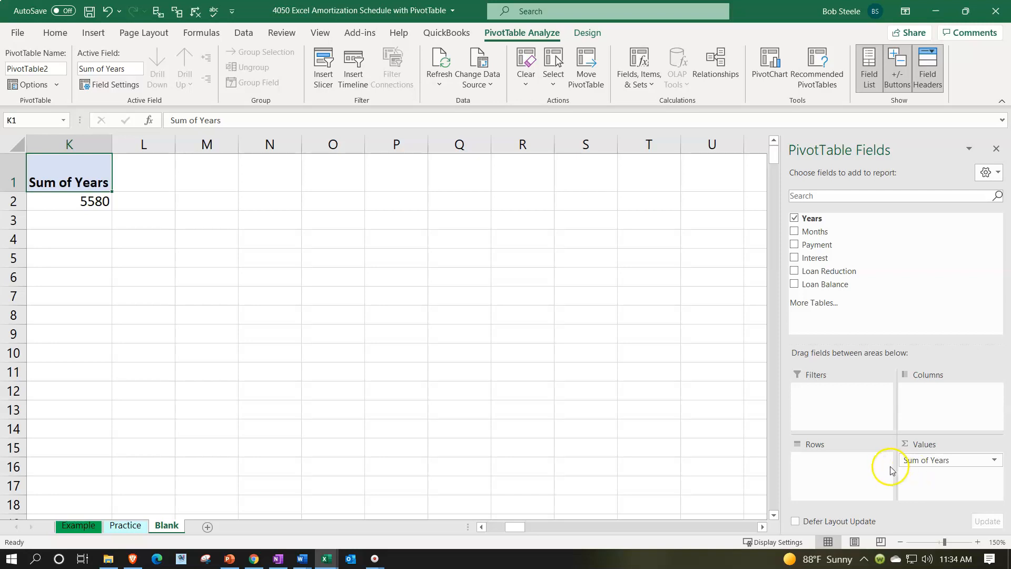
click(931, 461)
drag(931, 461, 845, 473)
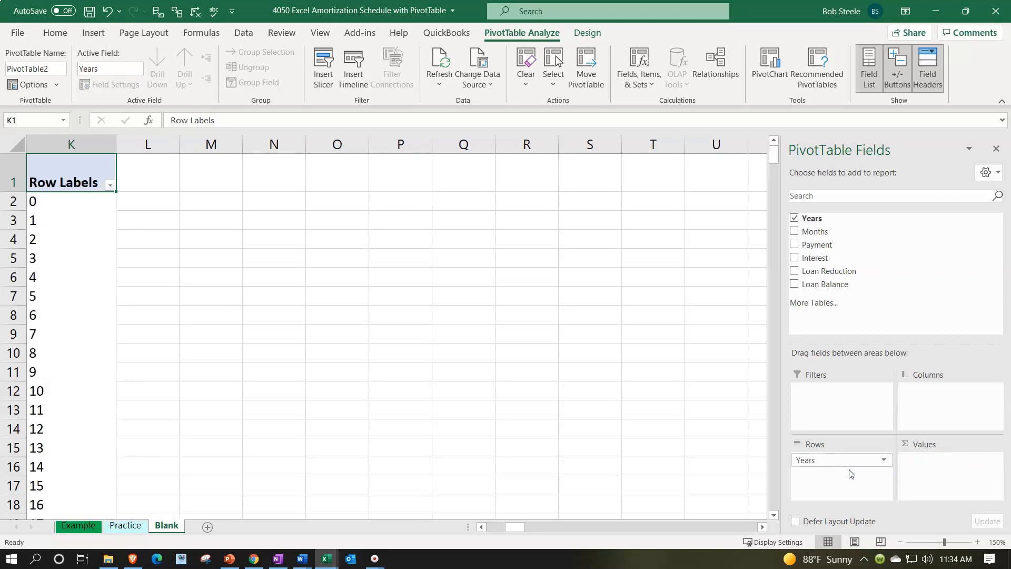
Add the Payment field to the PivotTable values and review the yearly sums down to the Grand Total
scroll(90, 356, down, 11)
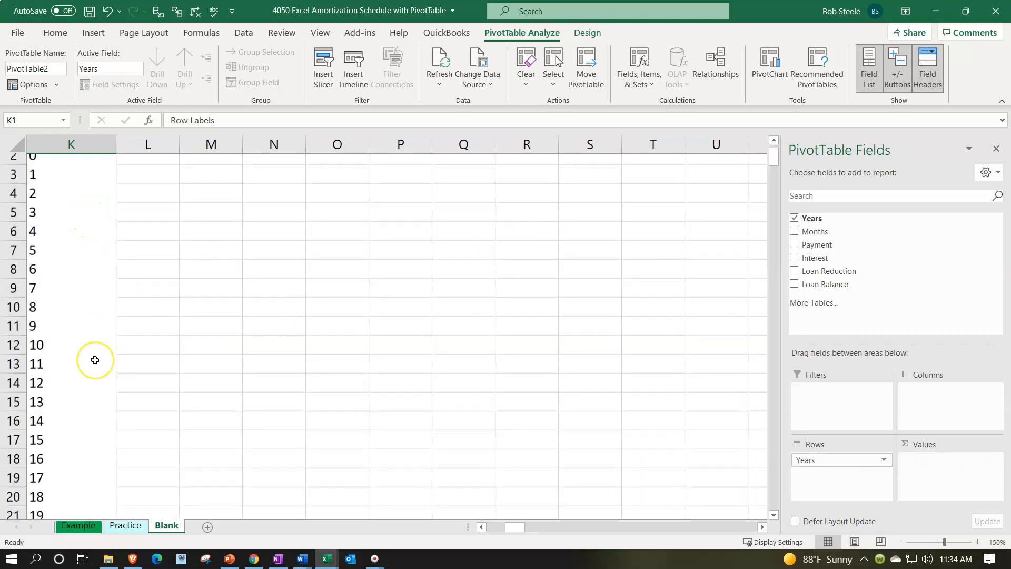
scroll(92, 357, up, 4)
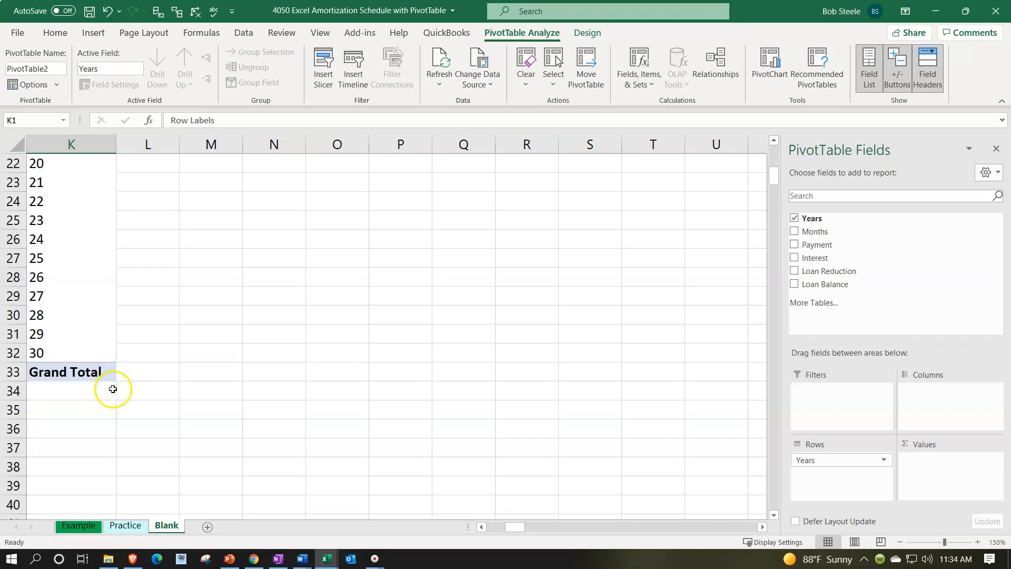
scroll(113, 388, up, 7)
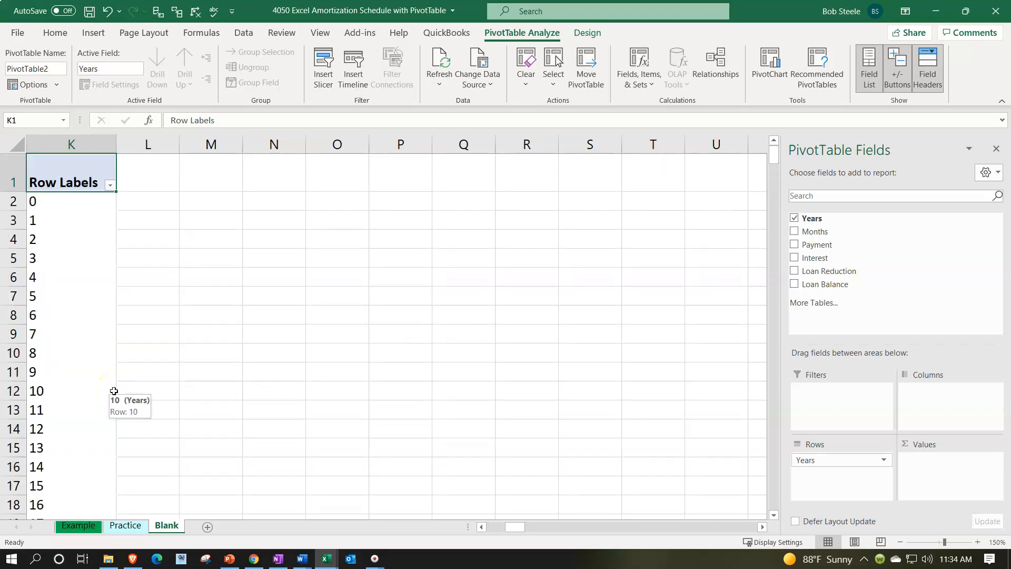
click(796, 246)
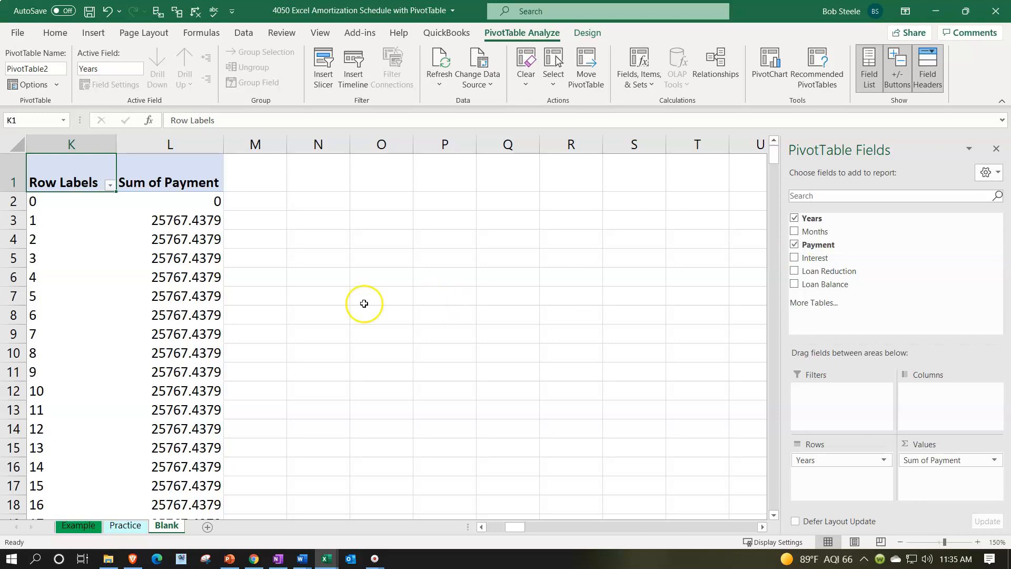
scroll(182, 264, down, 3)
scroll(189, 298, down, 4)
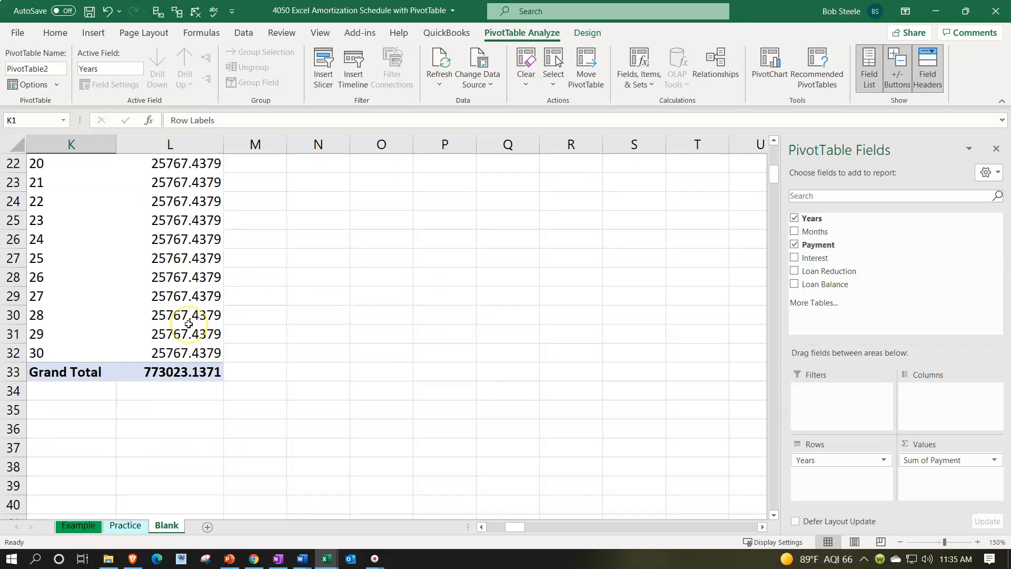
scroll(188, 323, up, 7)
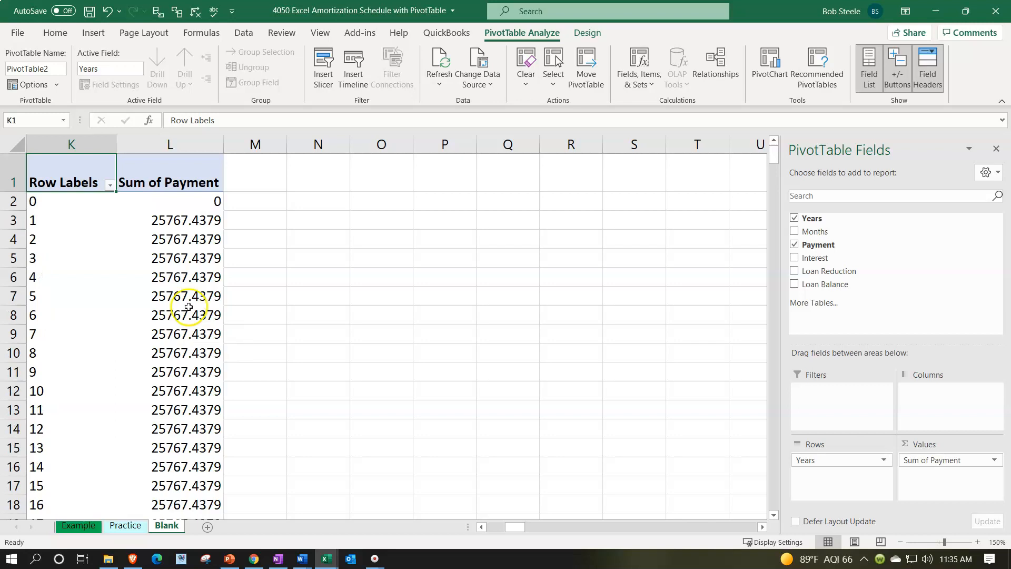
mouse_move(200, 255)
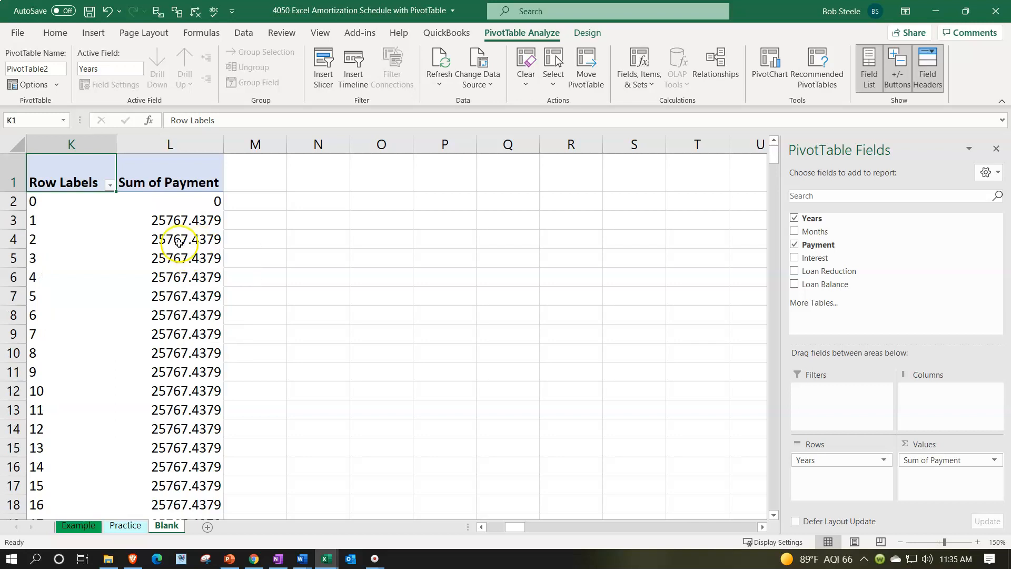
Format the Sum of Payment field as Currency with no symbol, 0 decimal places and negative numbers in red parentheses
click(175, 222)
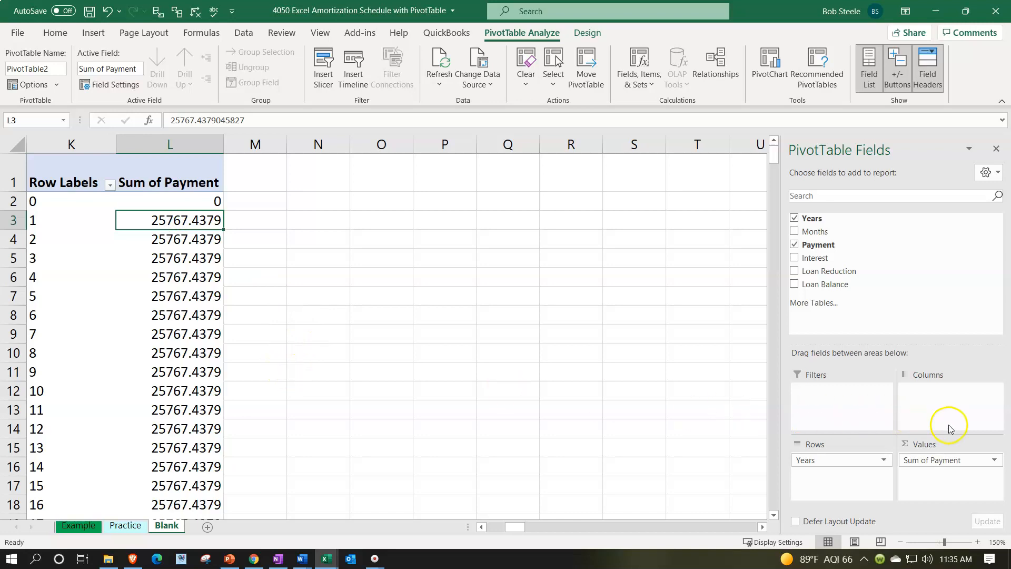
click(993, 461)
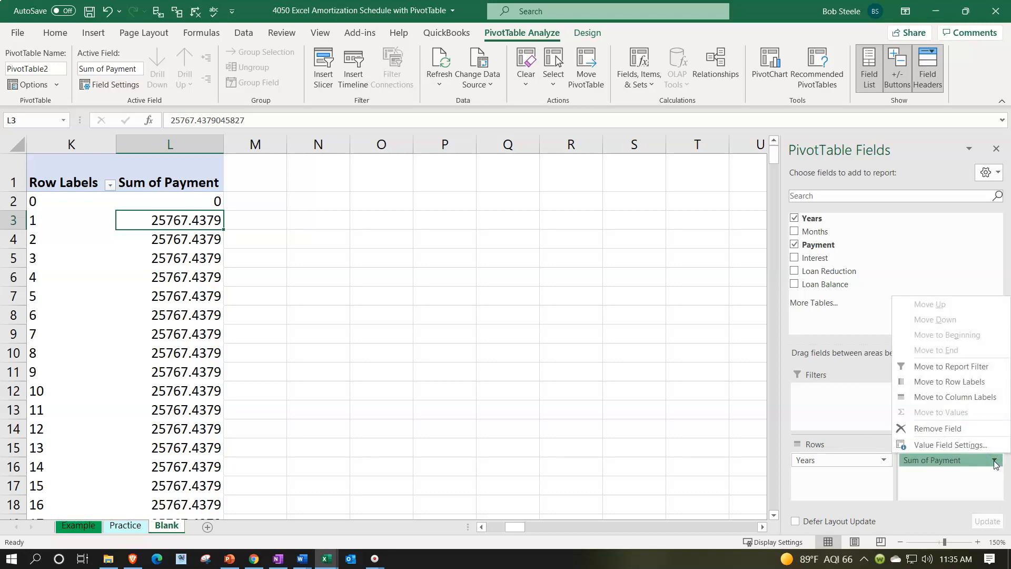
click(962, 447)
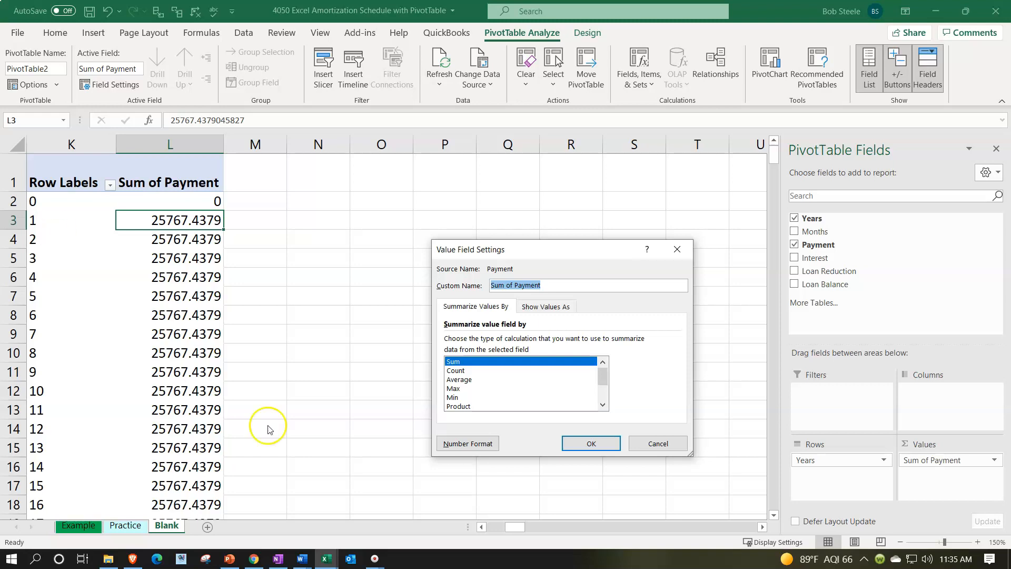
click(460, 445)
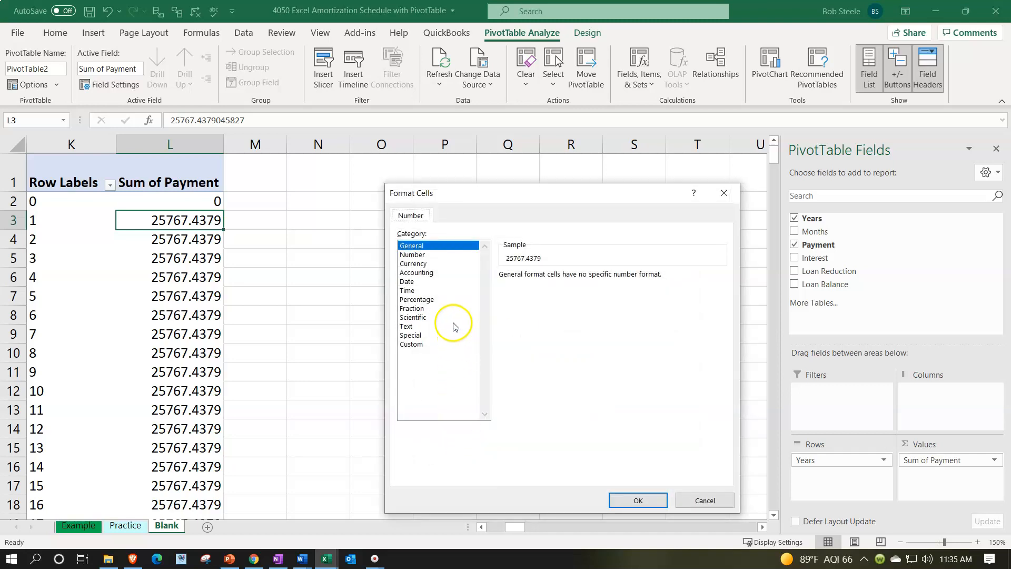
click(416, 264)
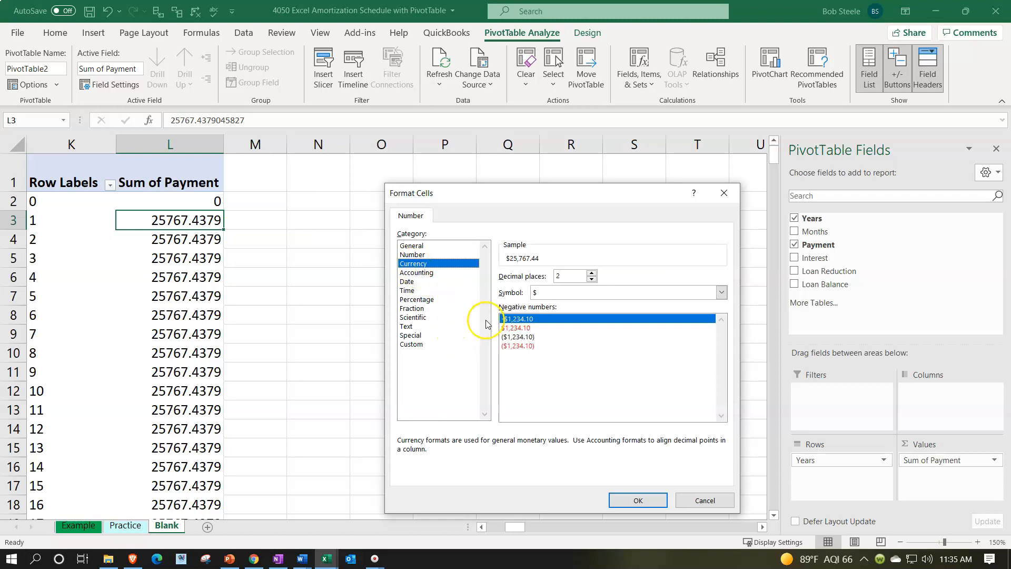
click(513, 346)
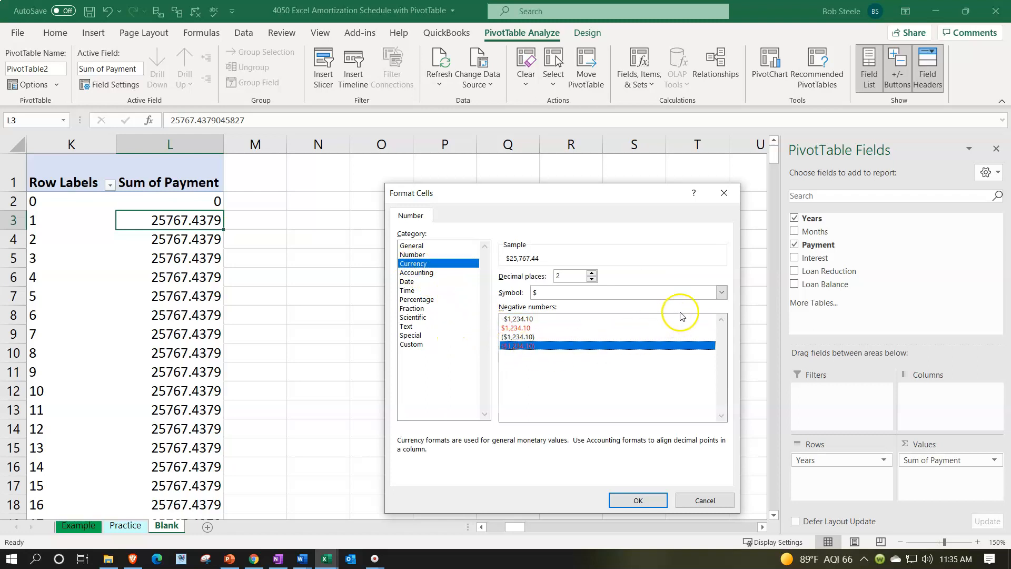
click(720, 292)
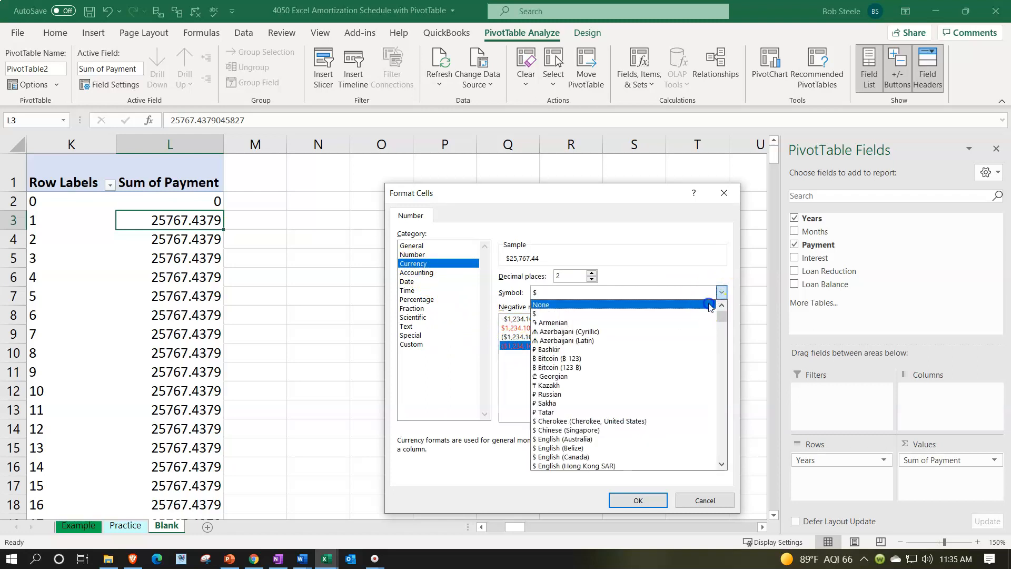
click(705, 305)
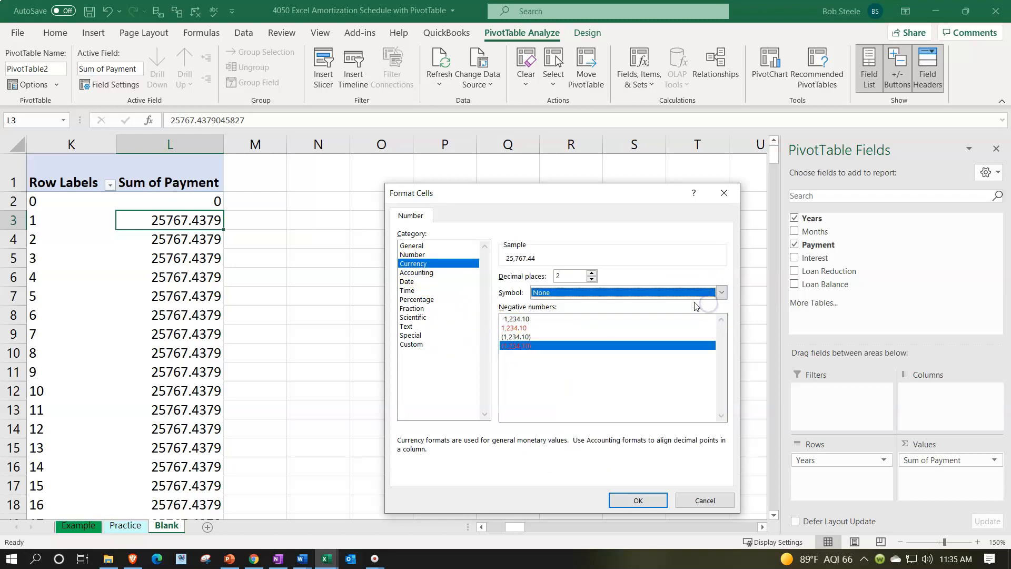
click(591, 281)
click(591, 281)
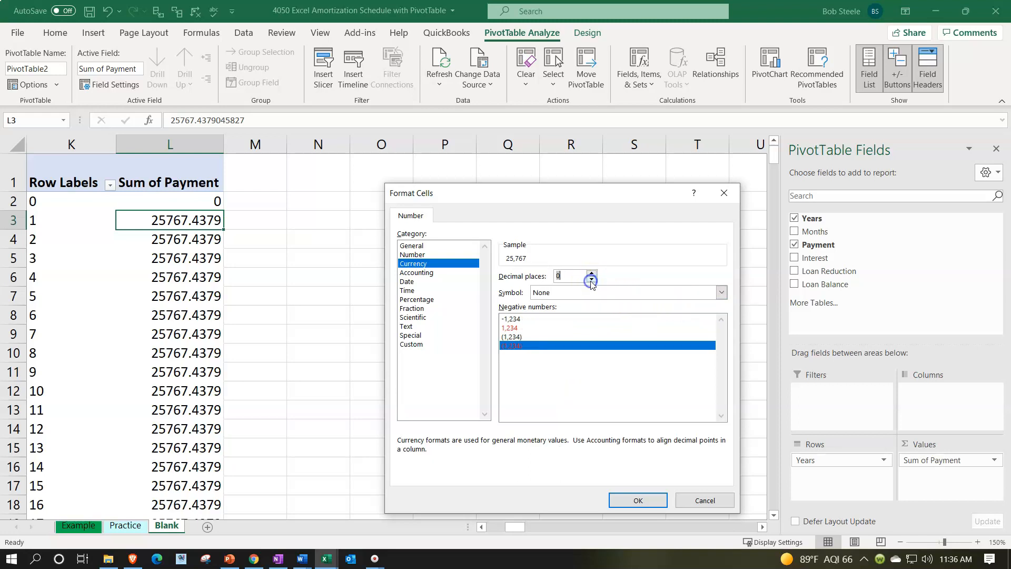
click(640, 500)
click(608, 444)
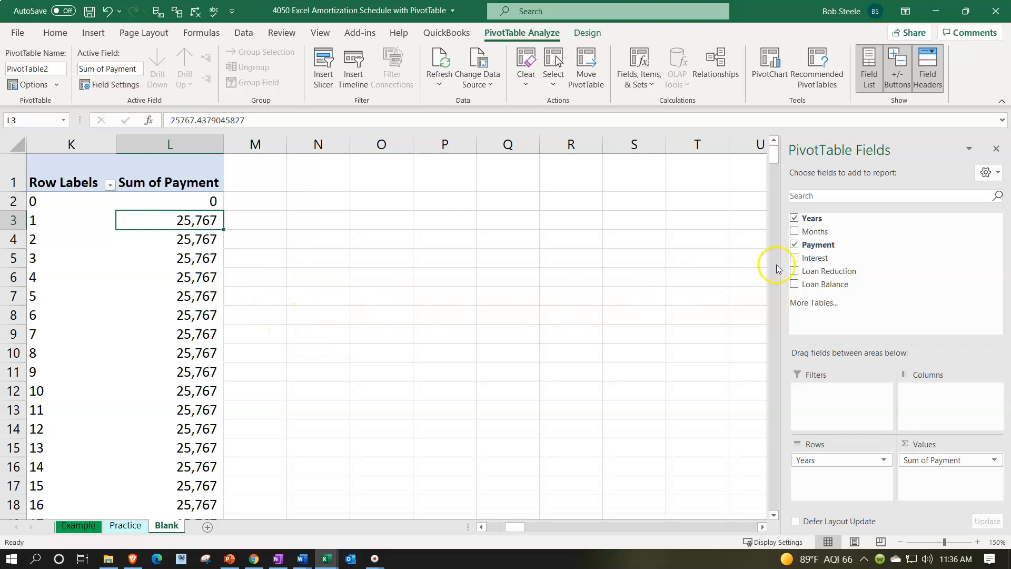
Add the Interest field to the PivotTable values and format it as Currency with no symbol, 0 decimal places and negative numbers in red parentheses
click(793, 258)
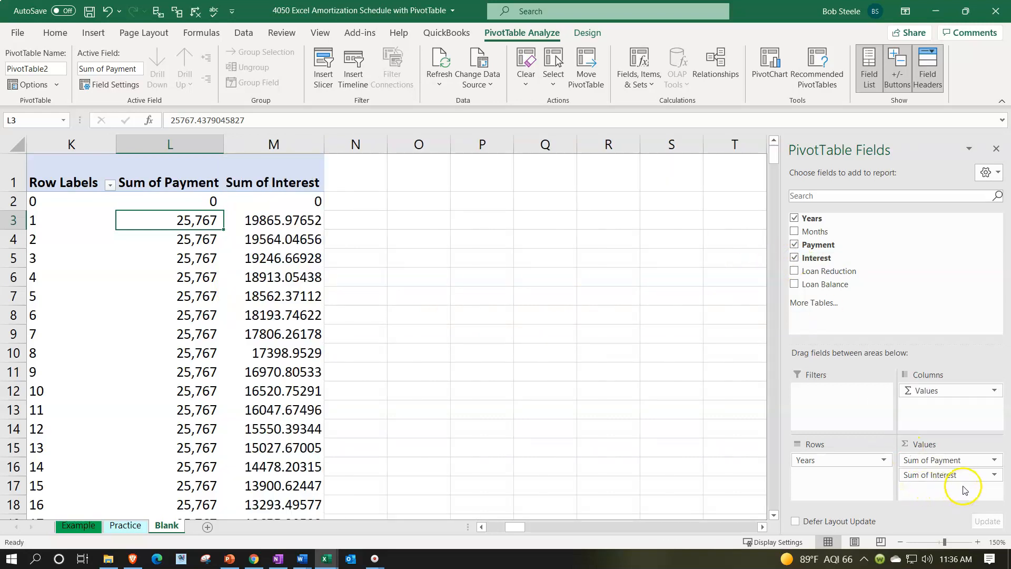
click(995, 477)
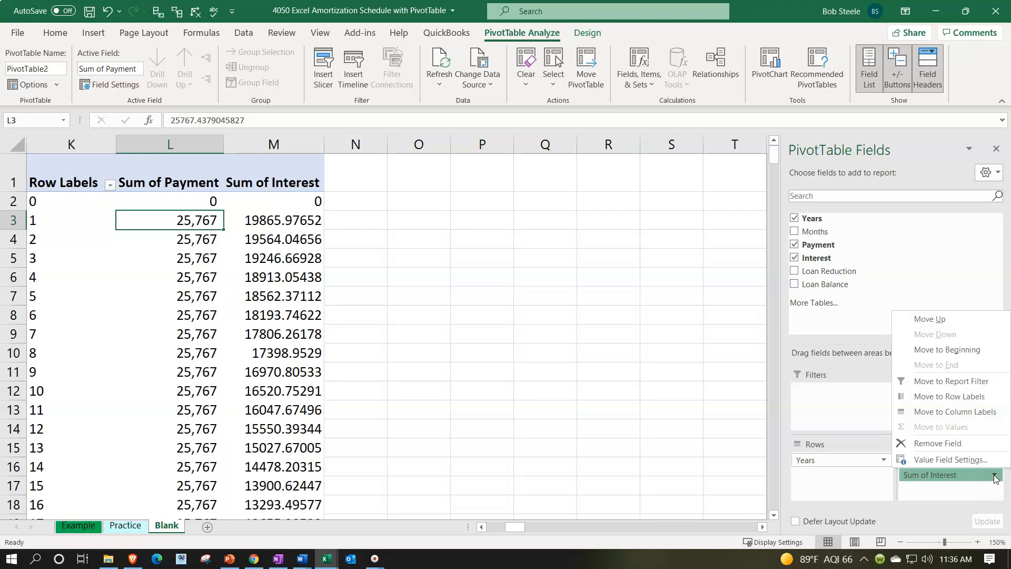
click(954, 460)
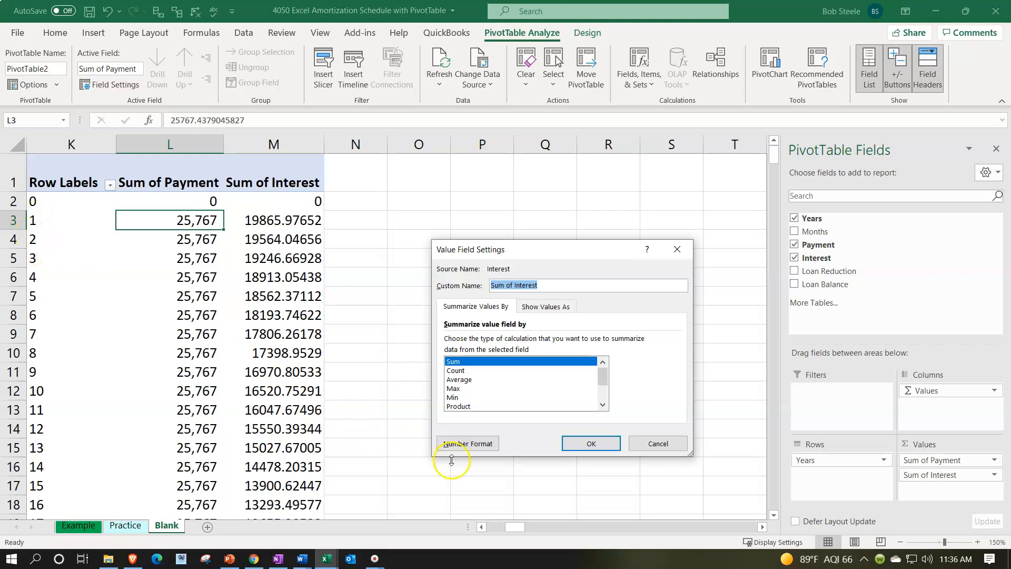
click(486, 445)
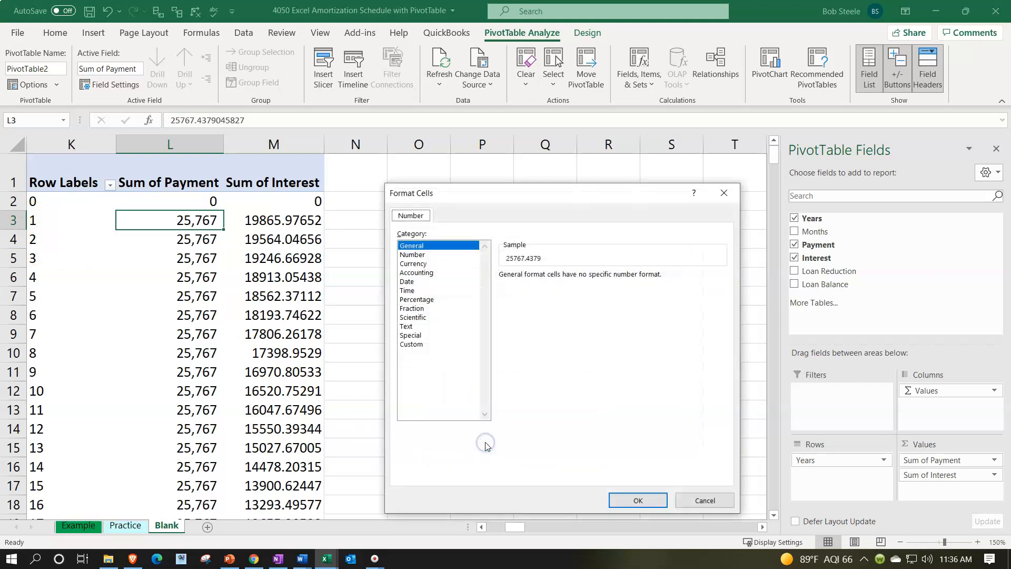
click(413, 263)
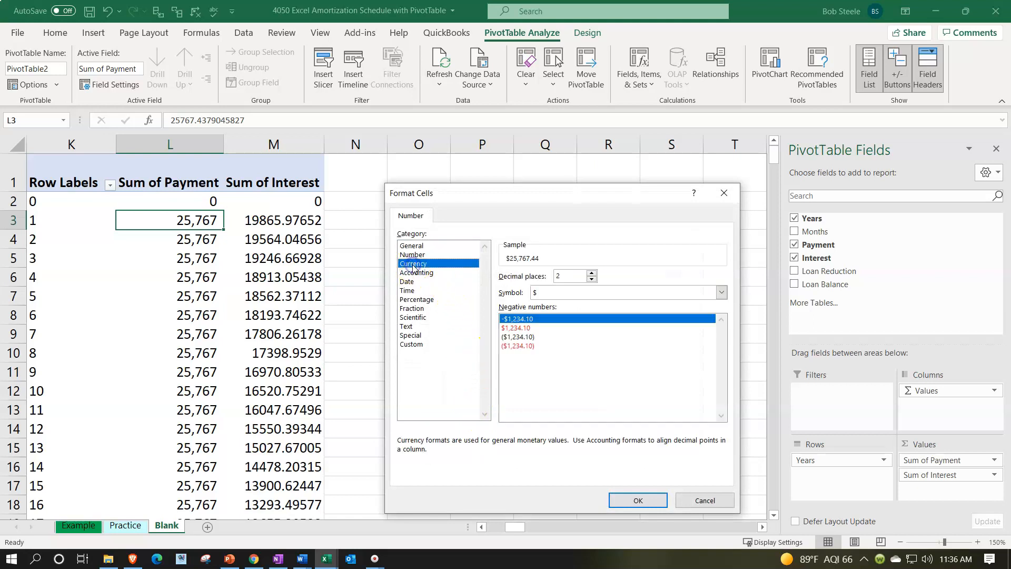
click(527, 347)
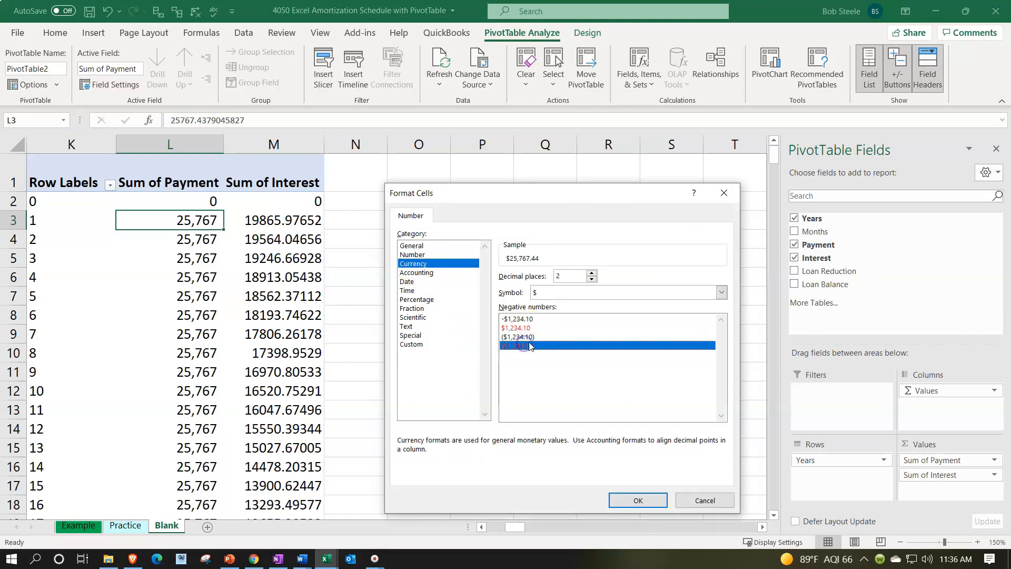
click(720, 293)
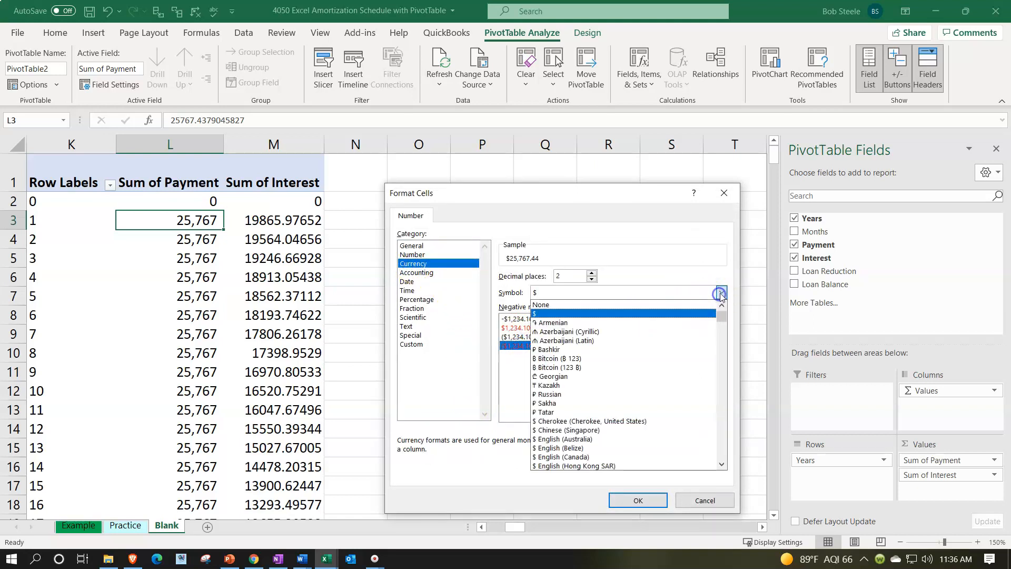
click(684, 301)
double_click(591, 280)
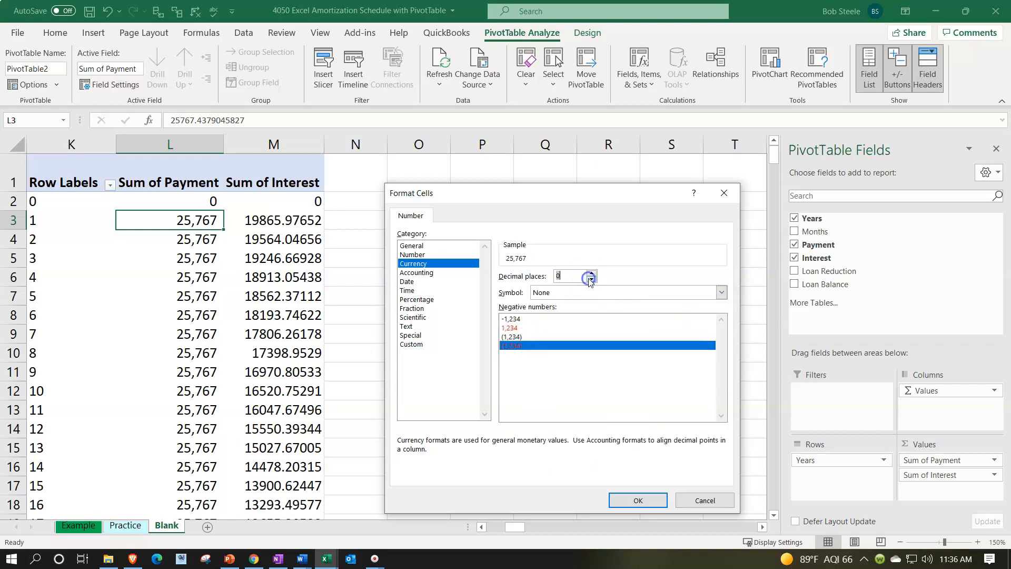
click(638, 500)
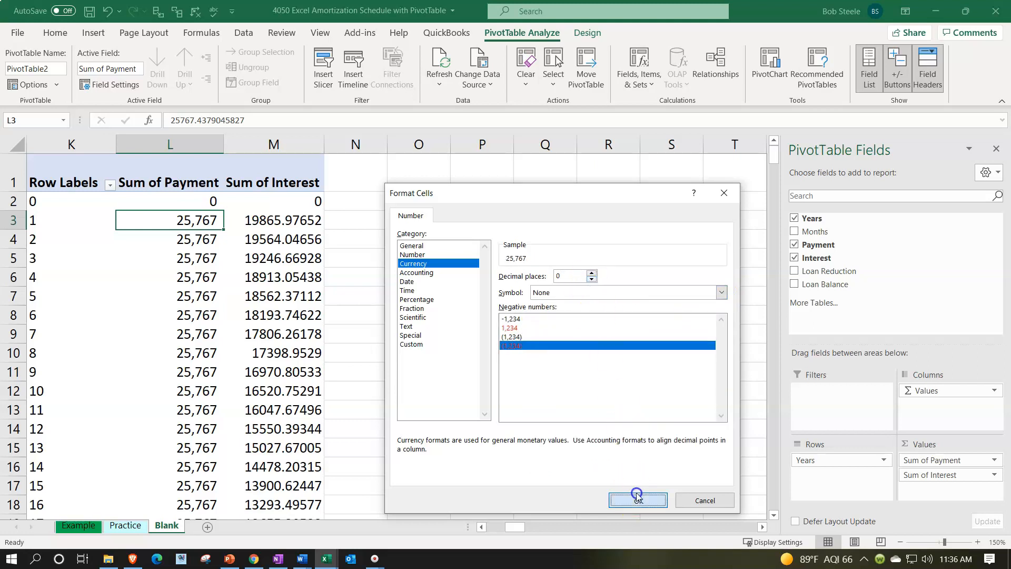
click(592, 444)
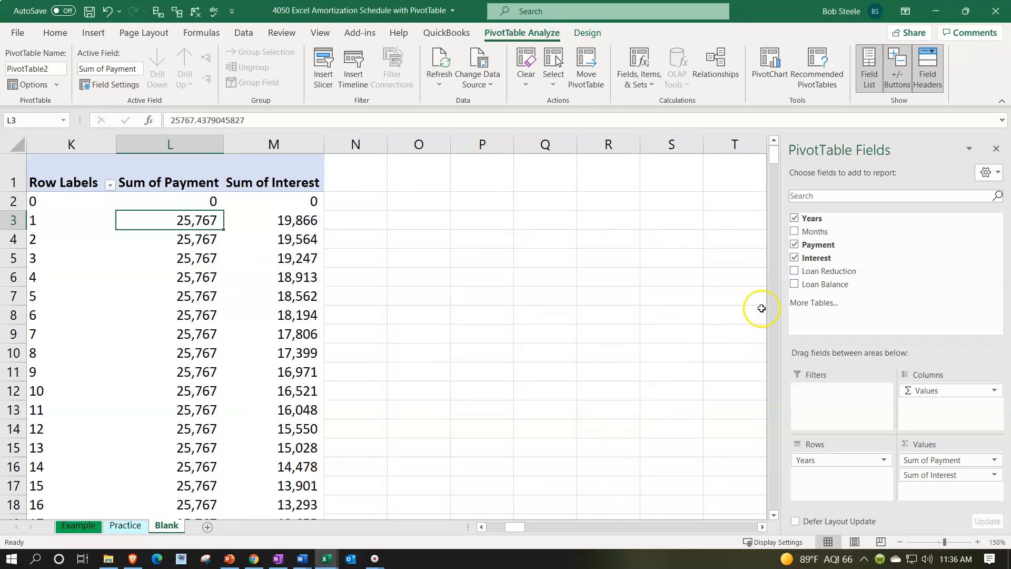
Add the Loan Reduction field to the values and format it as Currency with no symbol, 0 decimal places and negative numbers in red parentheses
click(794, 271)
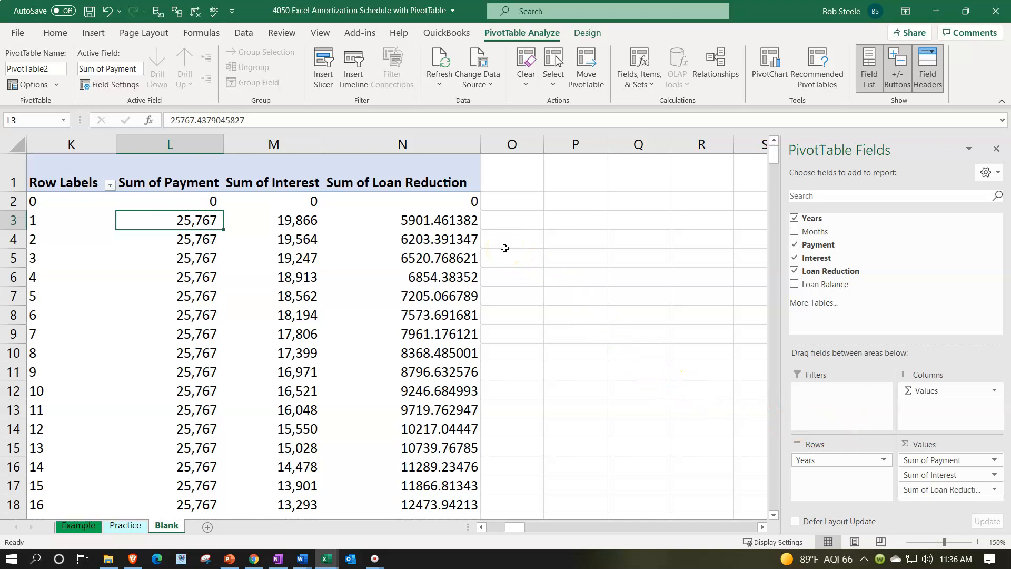
click(994, 489)
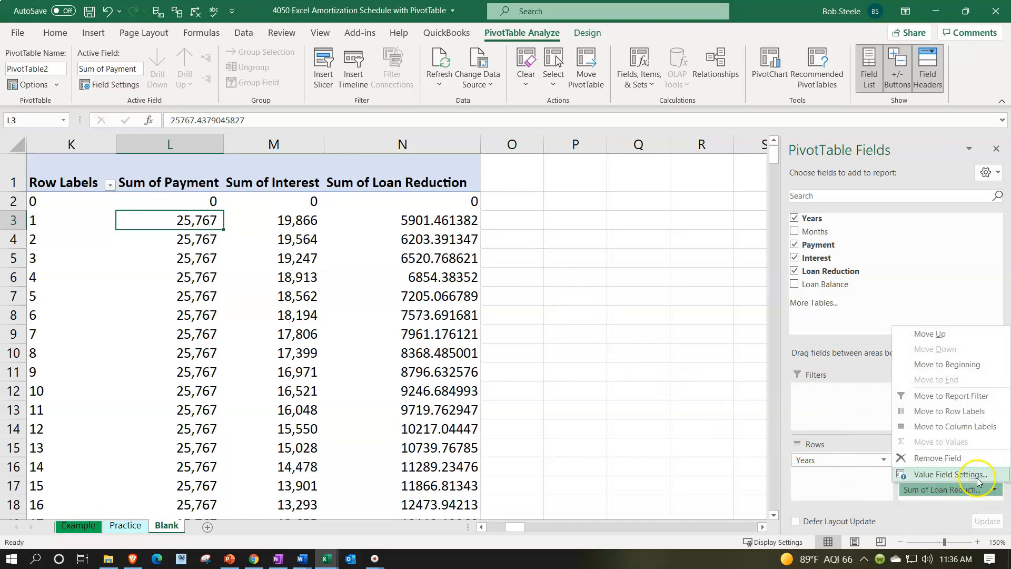
click(950, 474)
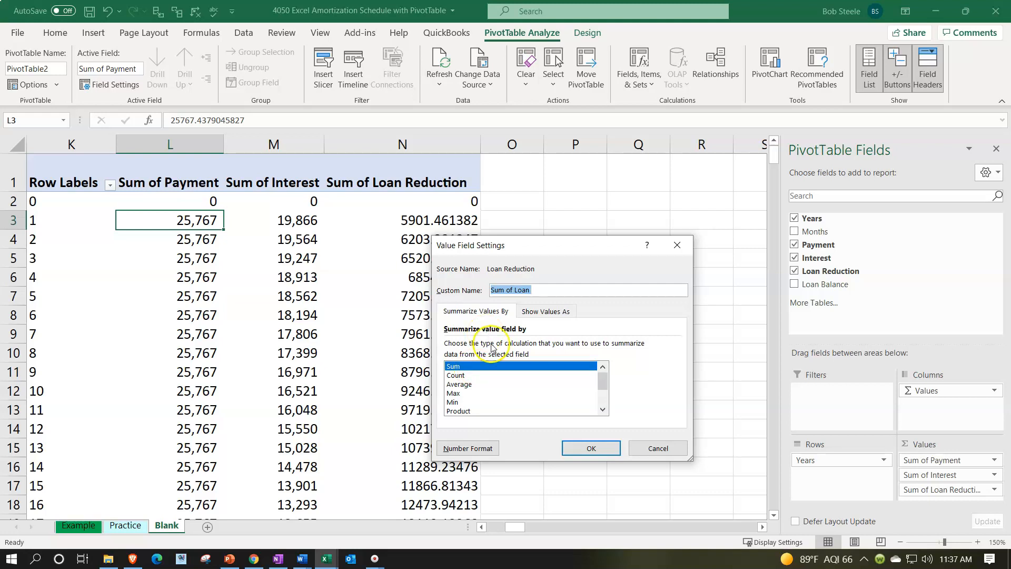
click(489, 450)
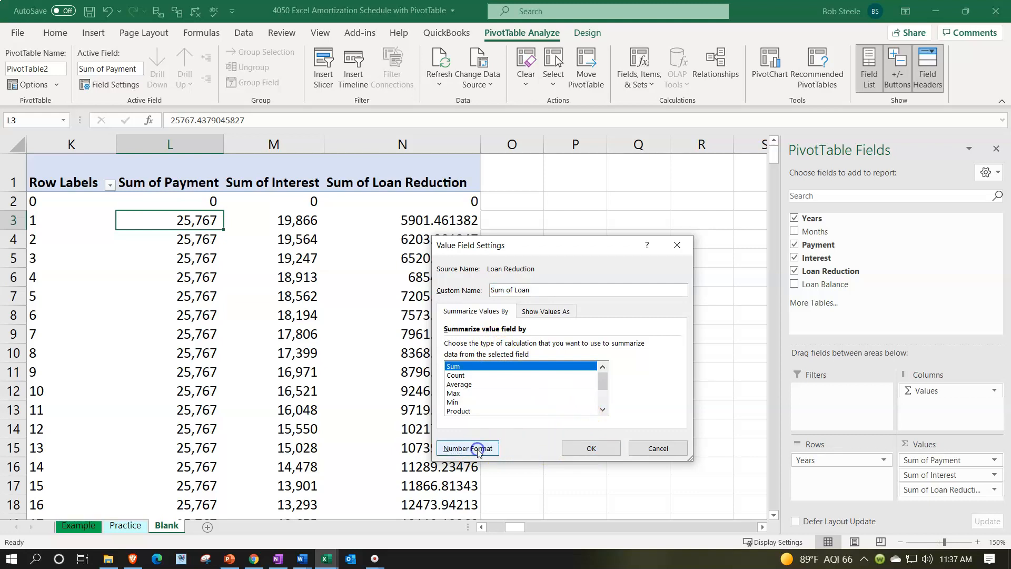
click(416, 263)
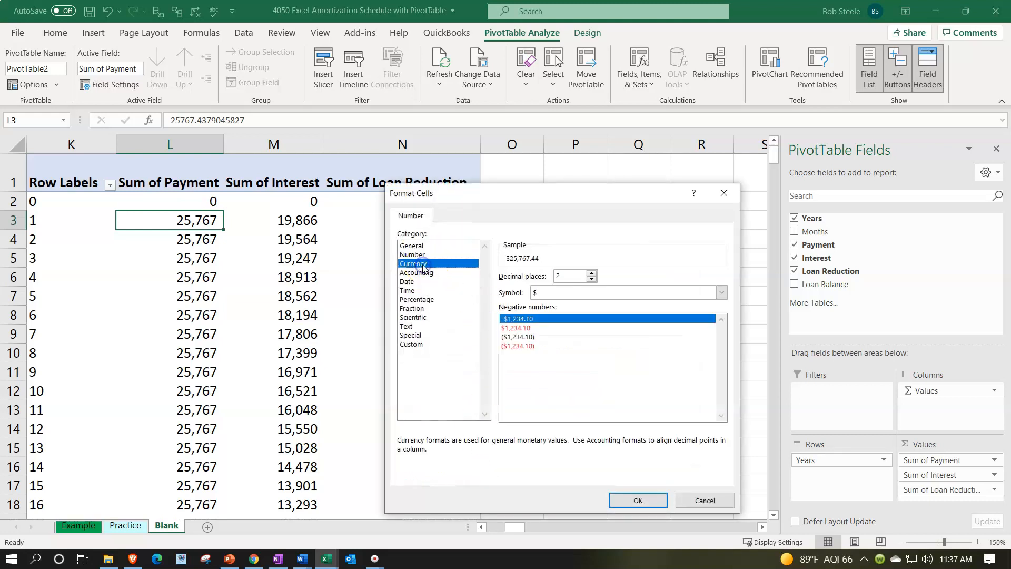
click(518, 346)
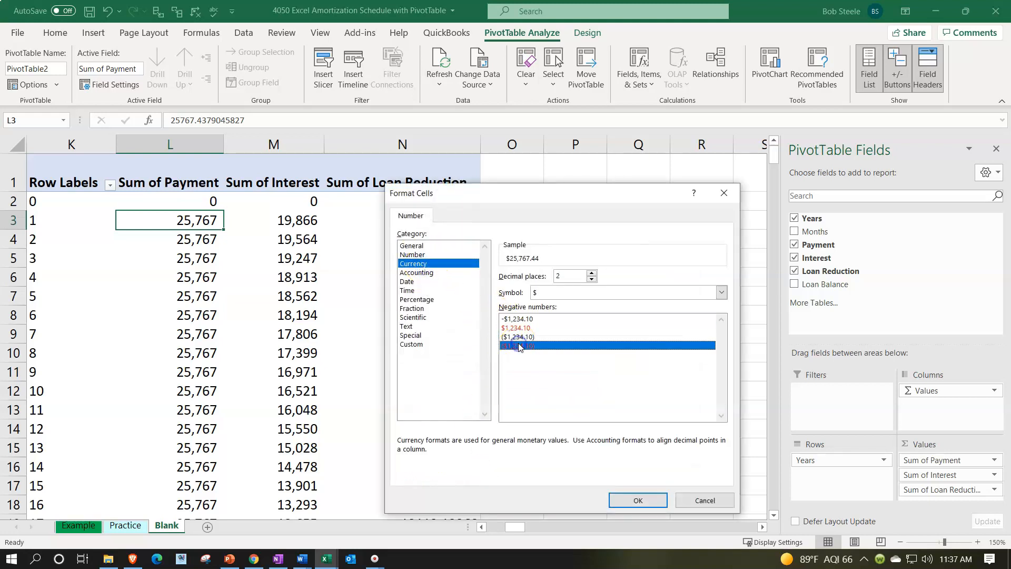
click(721, 292)
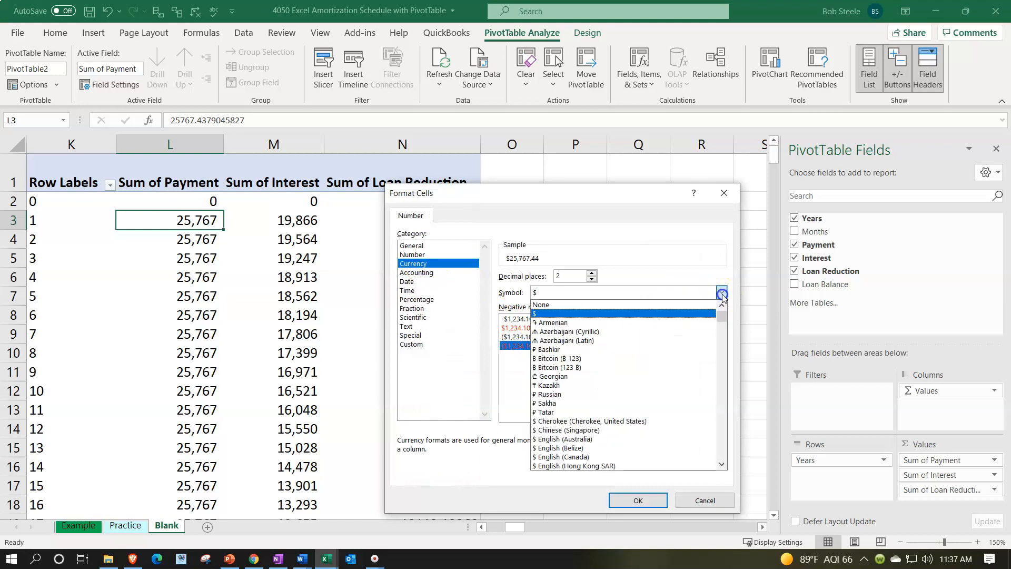
click(693, 305)
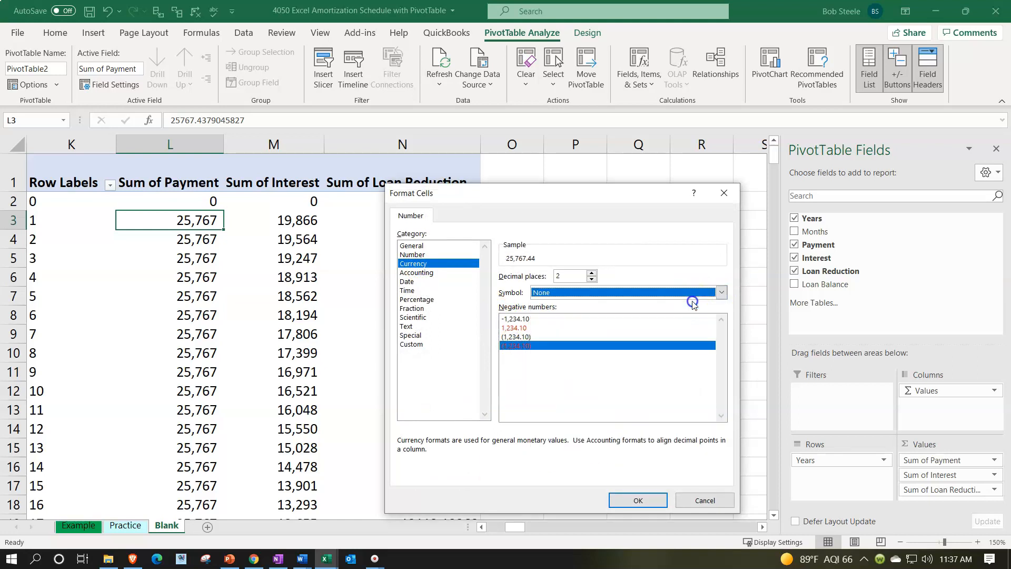
click(592, 279)
click(591, 279)
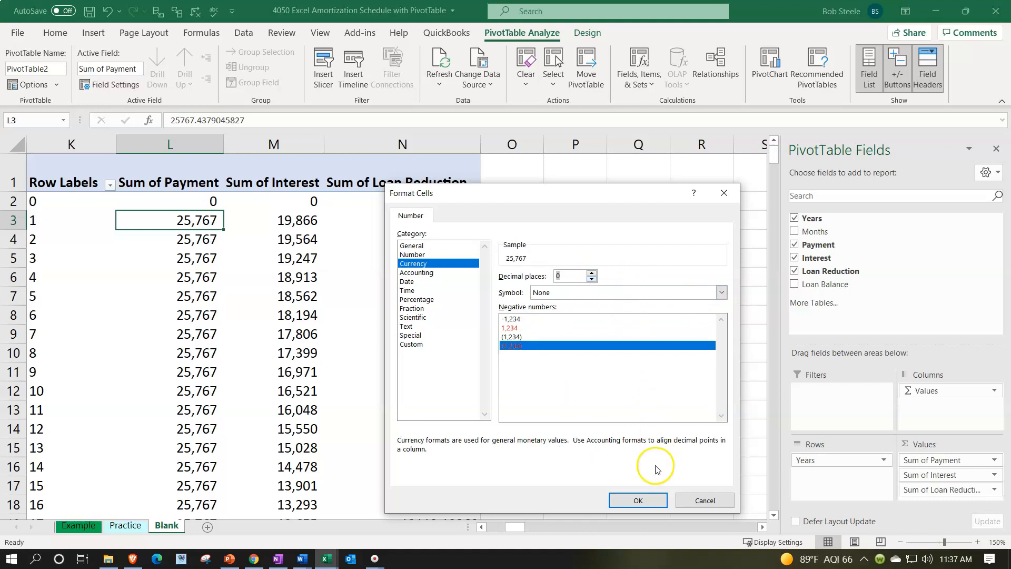
click(646, 499)
click(608, 447)
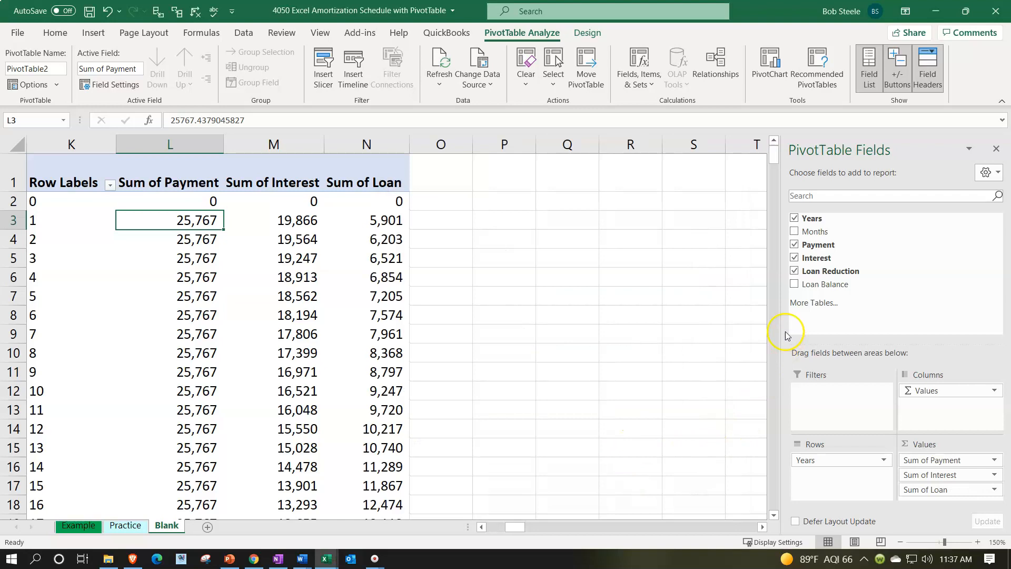
Add the Loan Balance field to the PivotTable values and summarize it by Min
click(794, 285)
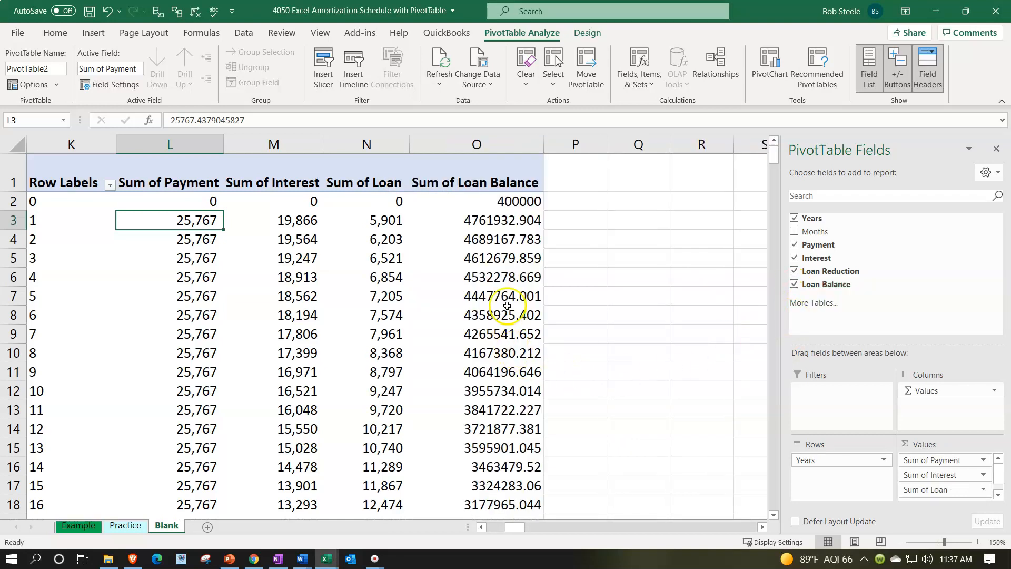
click(500, 220)
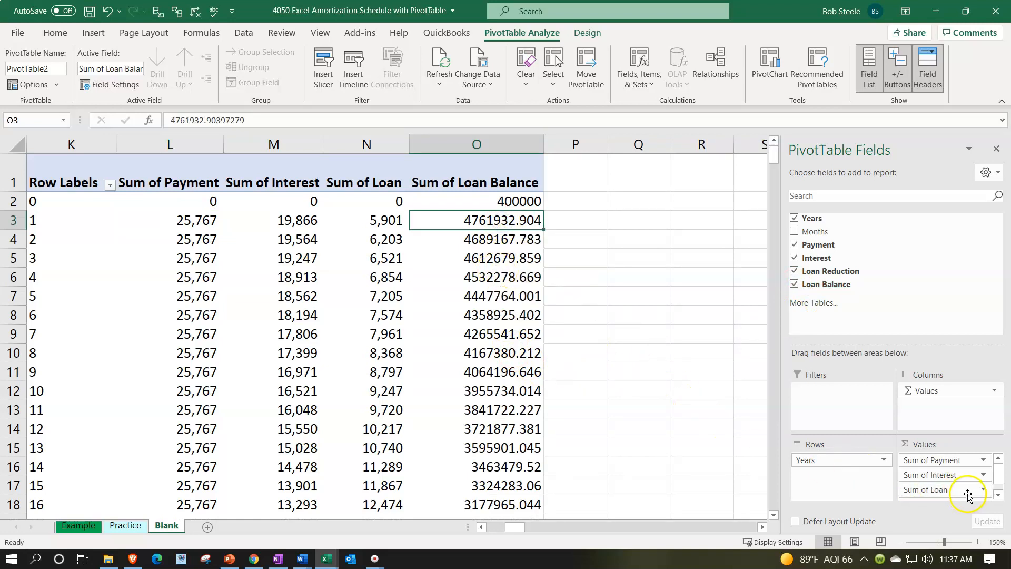
drag(1000, 474, 1000, 482)
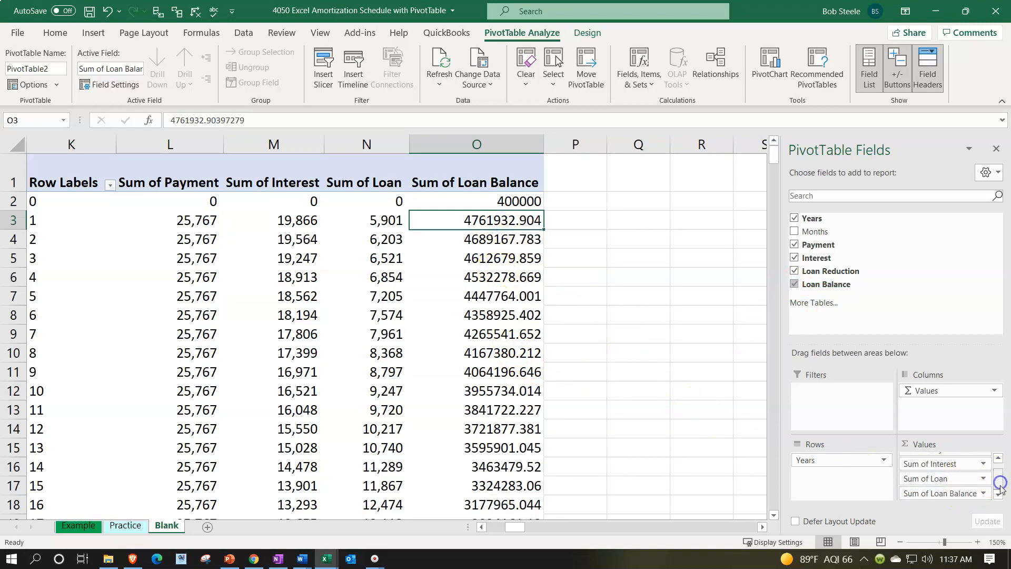
click(983, 494)
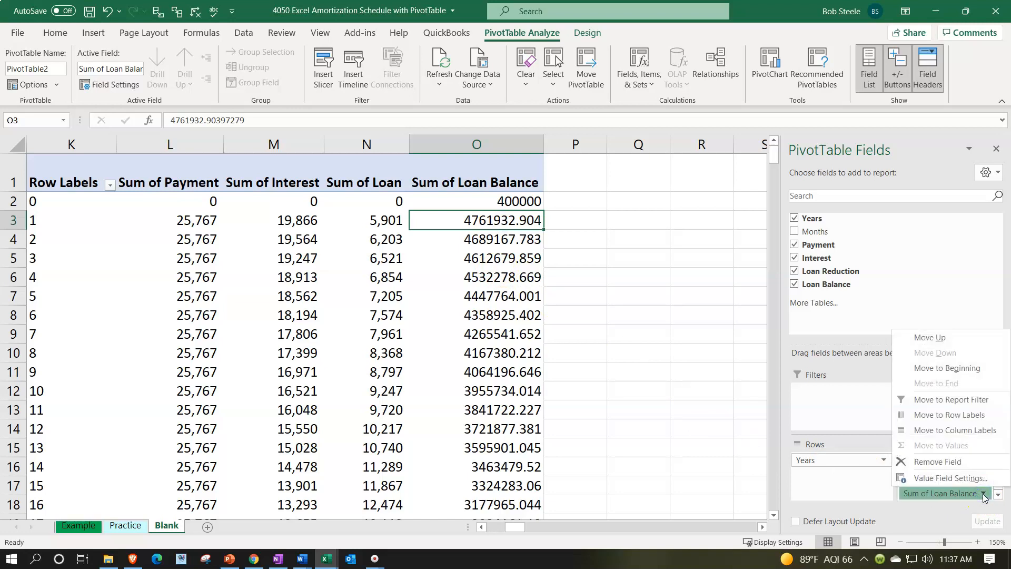
click(969, 478)
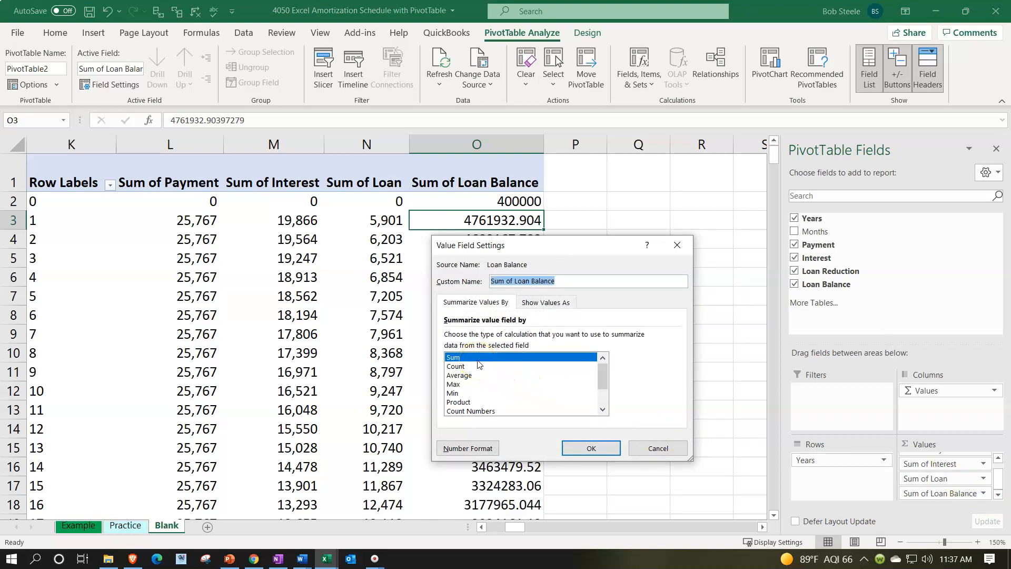
click(455, 393)
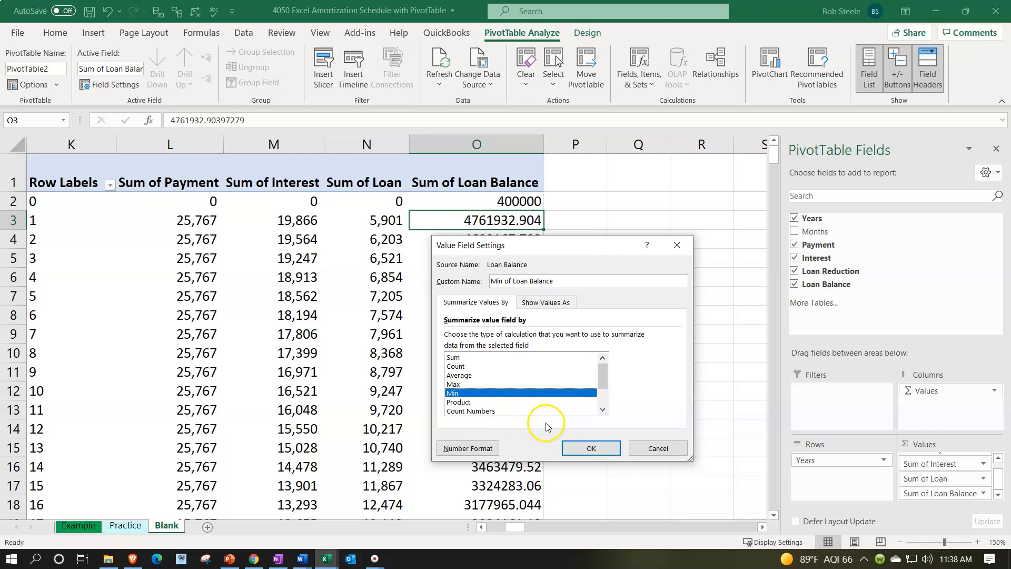
Format the Min of Loan Balance field as Currency with no symbol, 0 decimal places and negative numbers in red parentheses
click(489, 448)
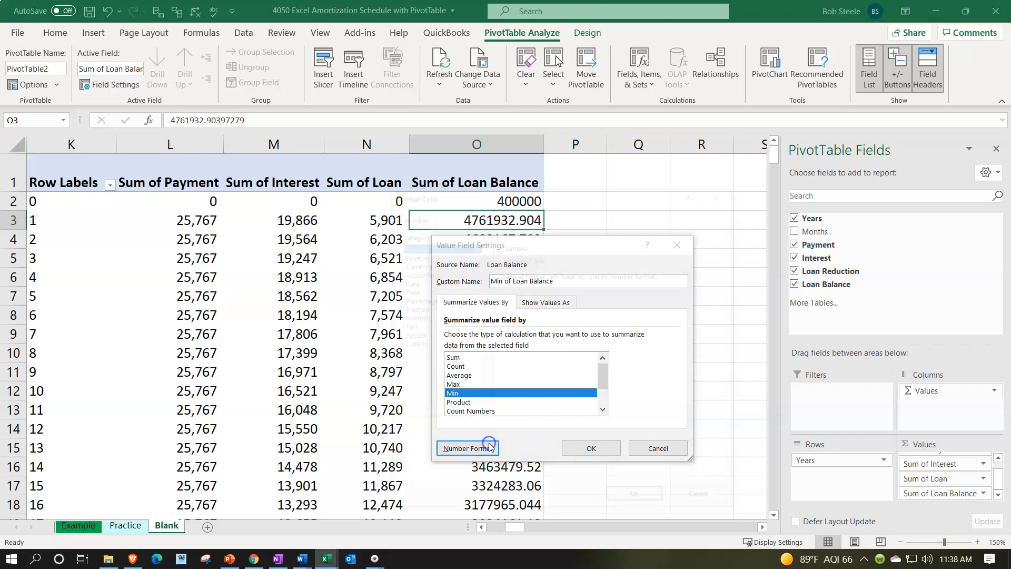
click(416, 264)
click(501, 322)
click(513, 345)
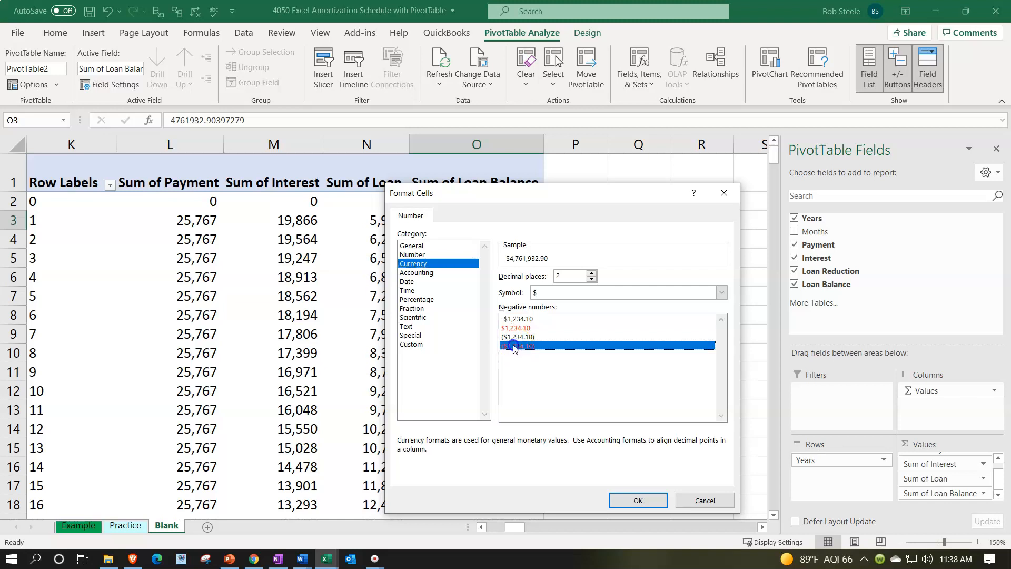
click(559, 290)
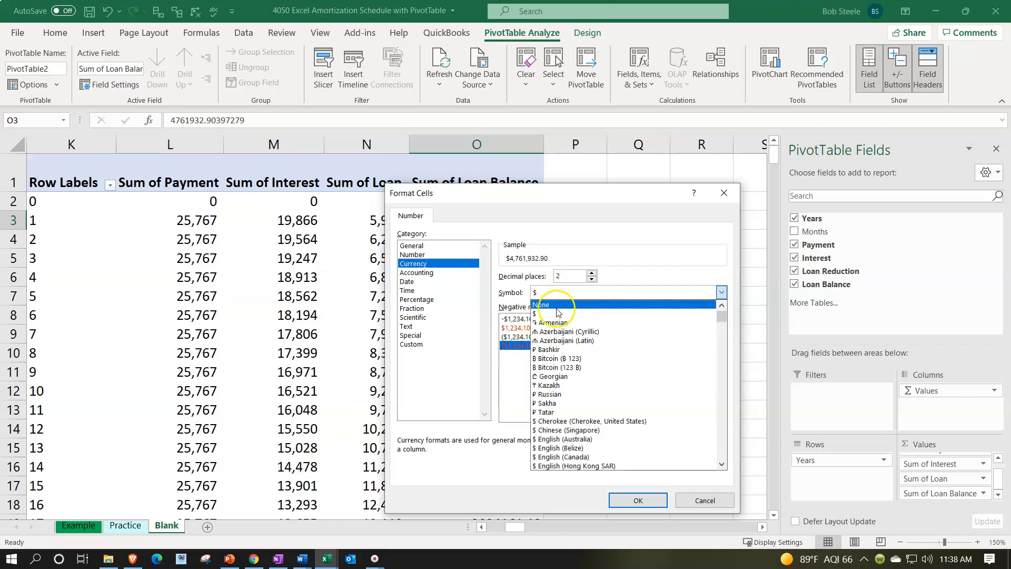
click(558, 305)
click(592, 279)
click(592, 279)
click(643, 500)
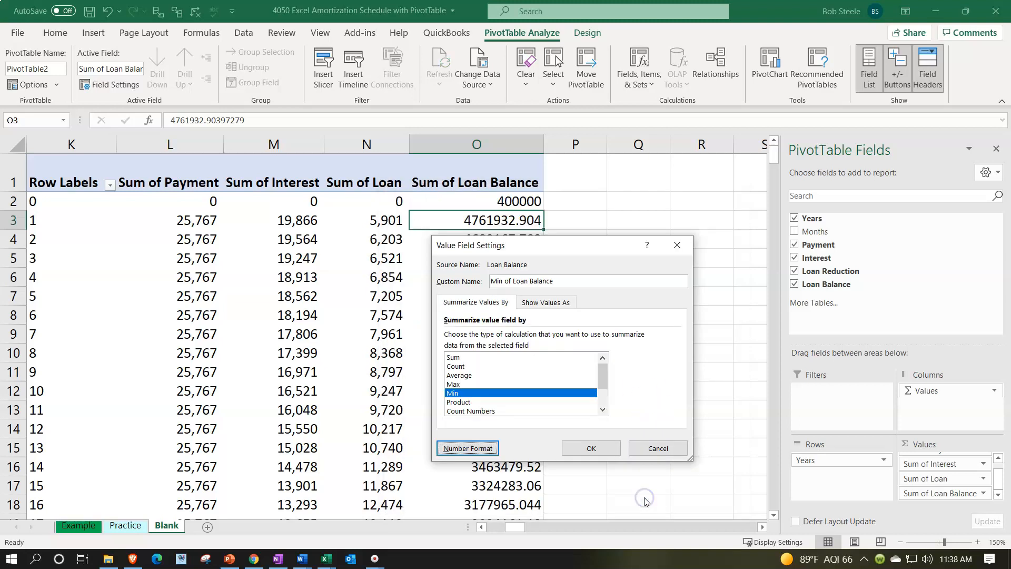
click(591, 447)
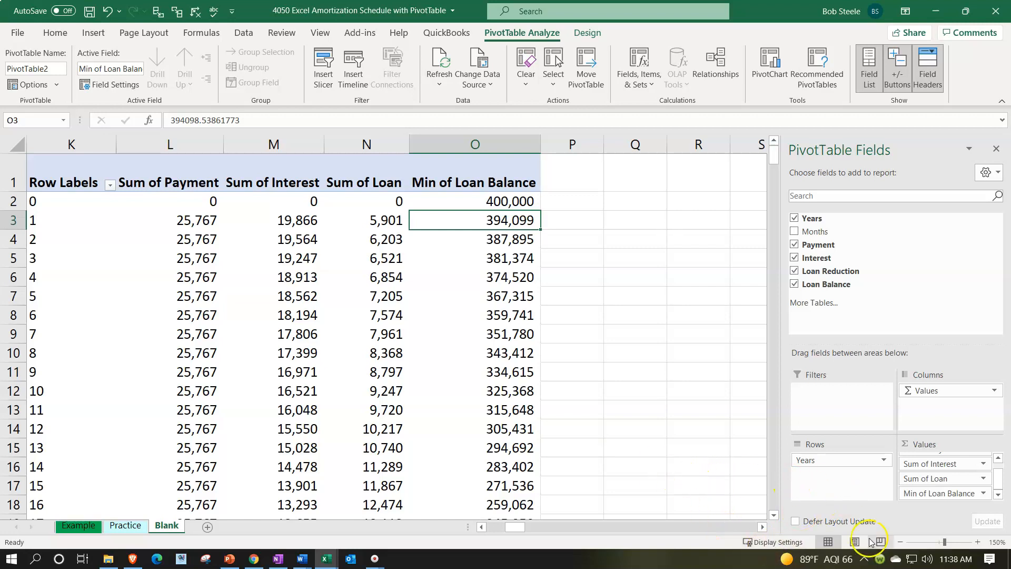
Narrow the PivotTable columns K through O together to one equal width
click(607, 448)
key(Left)
key(Left)
key(Left)
key(Left)
key(Left)
key(Left)
key(Left)
key(Left)
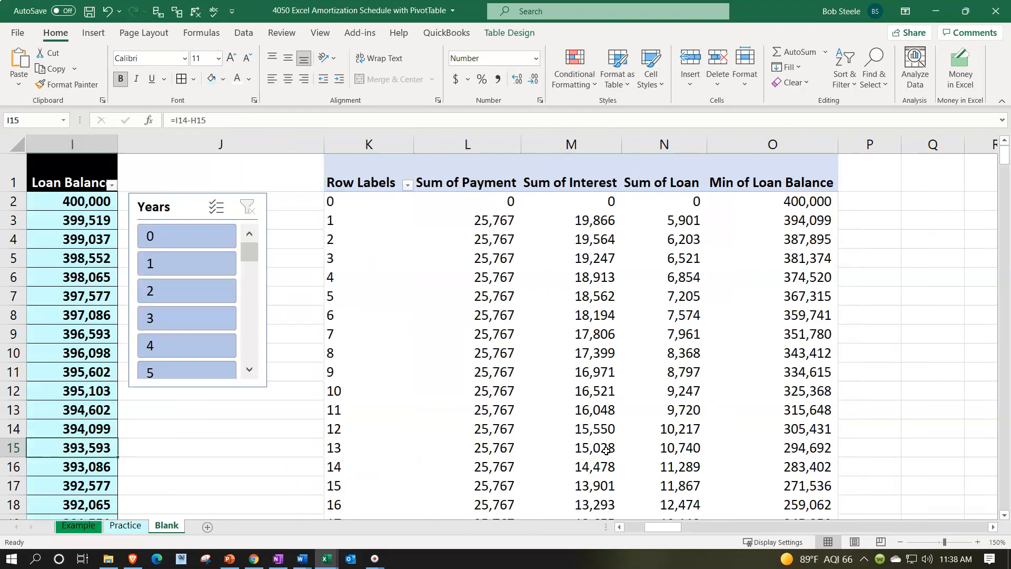
drag(393, 142, 842, 142)
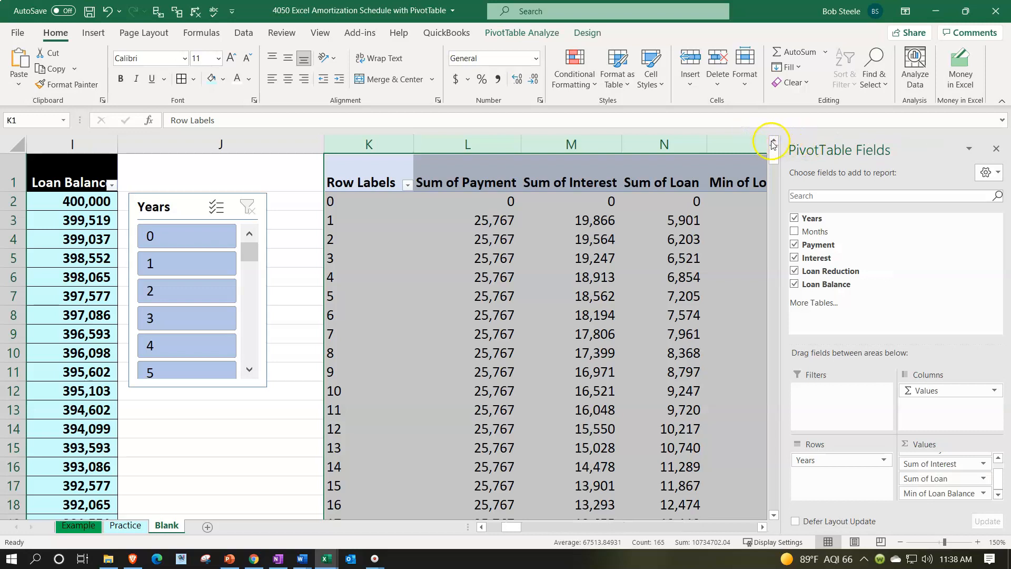
drag(622, 143, 569, 143)
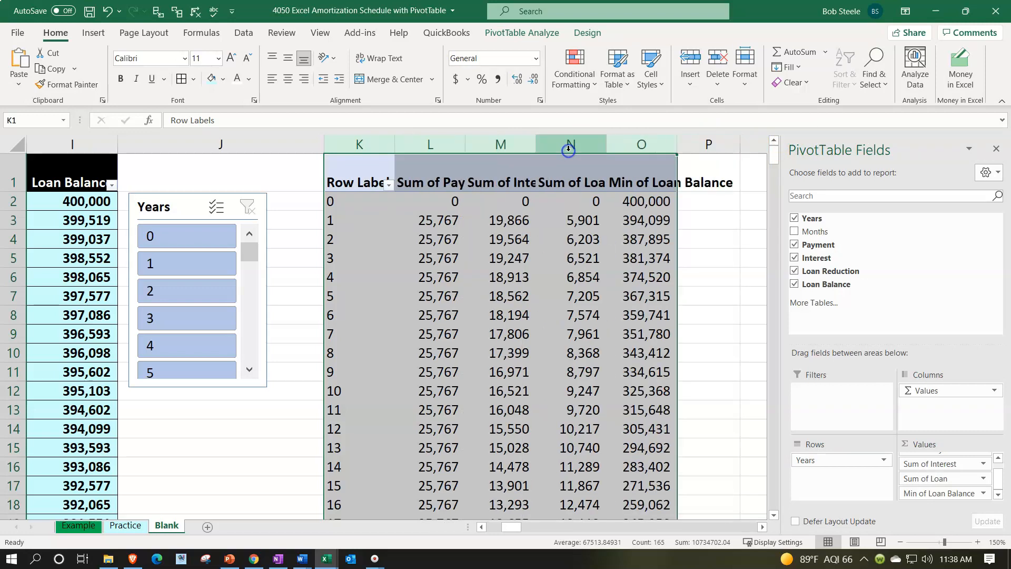
click(586, 261)
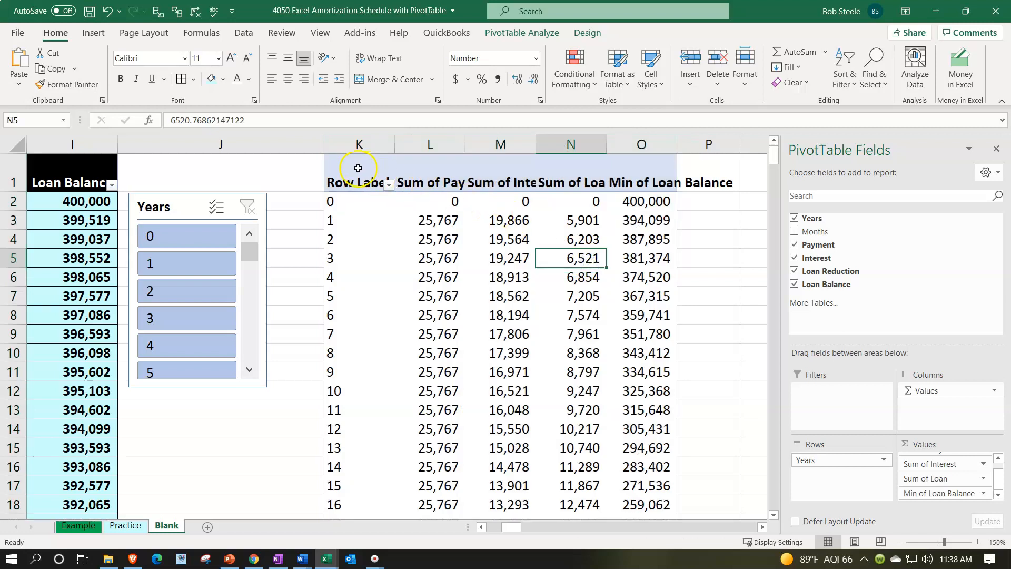
Wrap the text of the PivotTable header cells K1:O1 and center it horizontally
drag(361, 165, 617, 166)
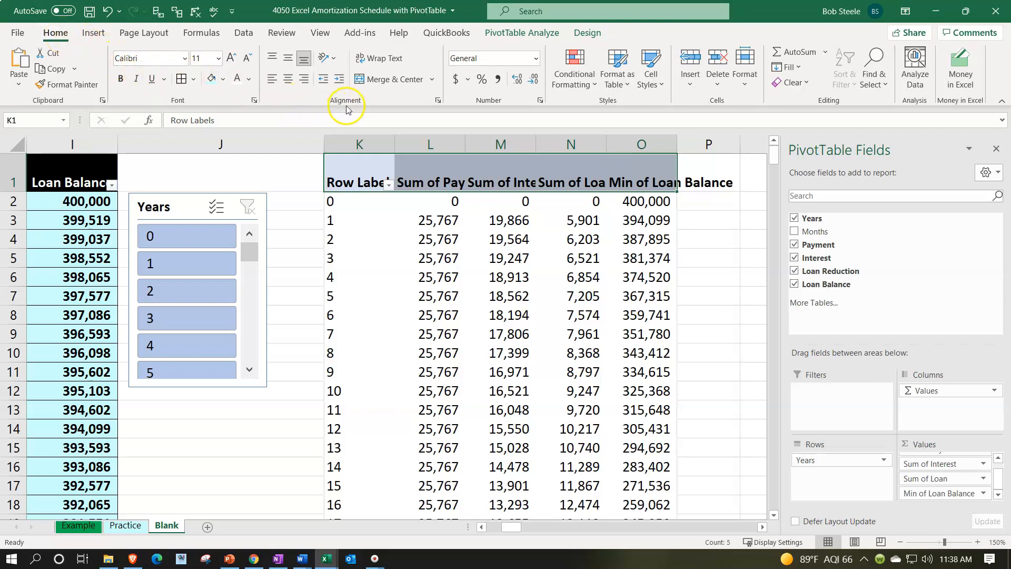
click(371, 62)
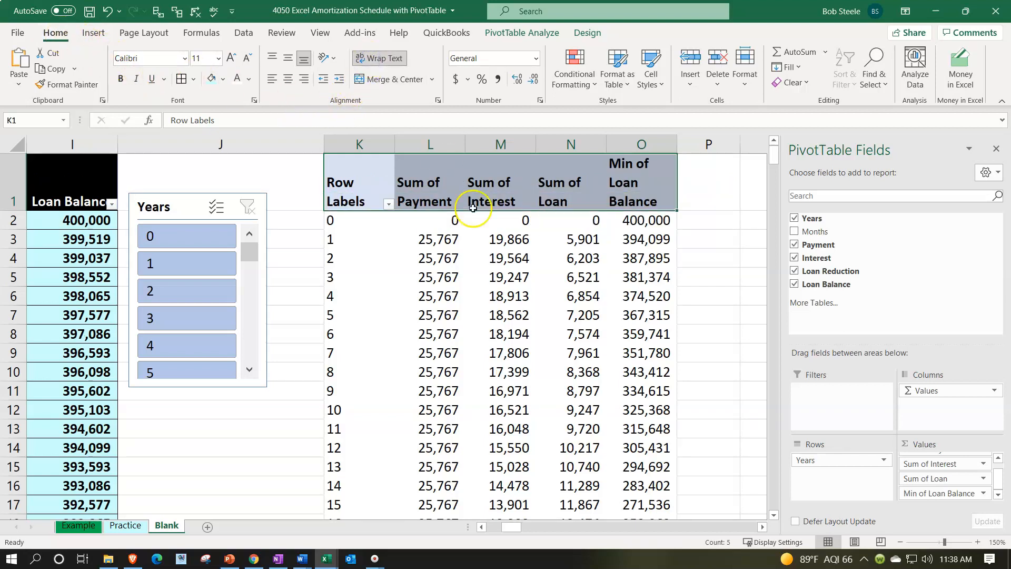
click(289, 80)
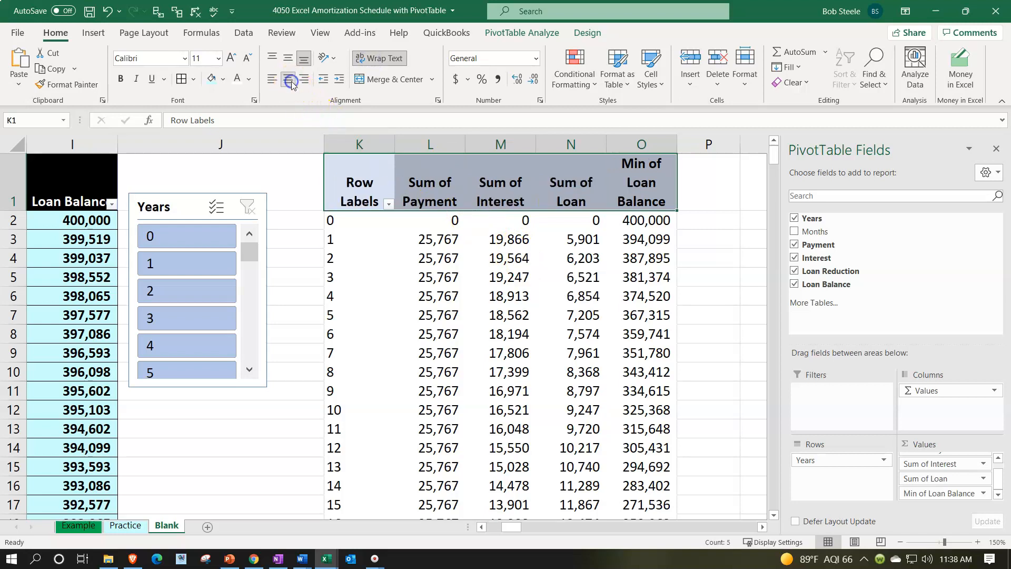
click(392, 319)
Apply borders to the yearly PivotTable rows in K2:O32
drag(350, 222, 646, 469)
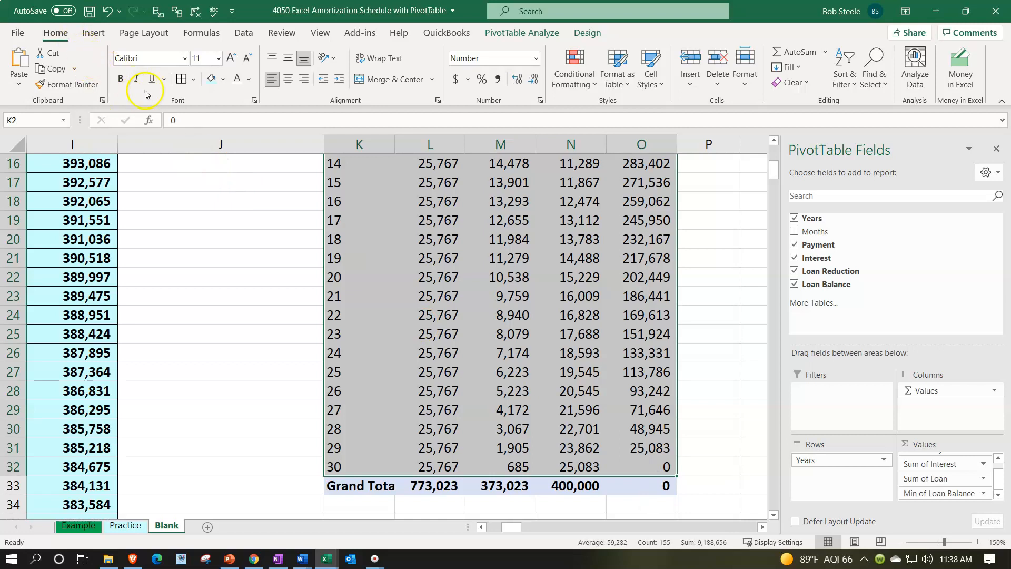
click(181, 81)
click(313, 303)
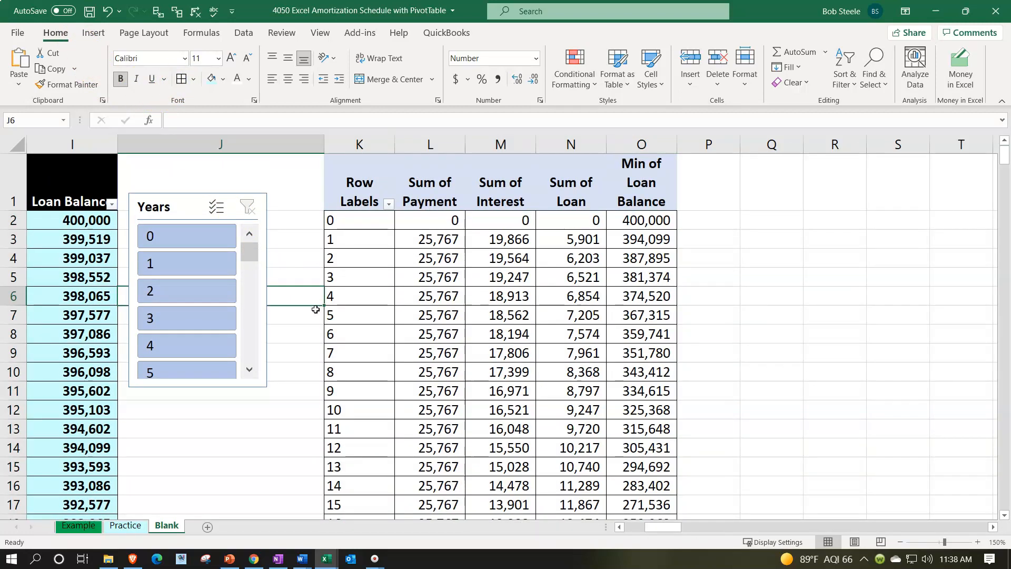
Give the PivotTable header cells K1:O1 a black fill and white font
drag(361, 164, 626, 190)
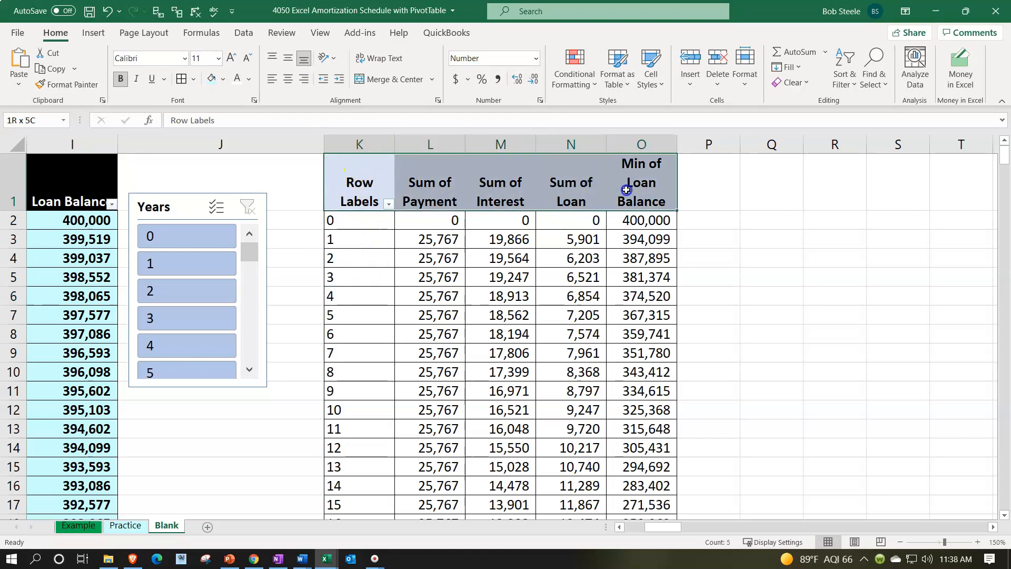
click(222, 79)
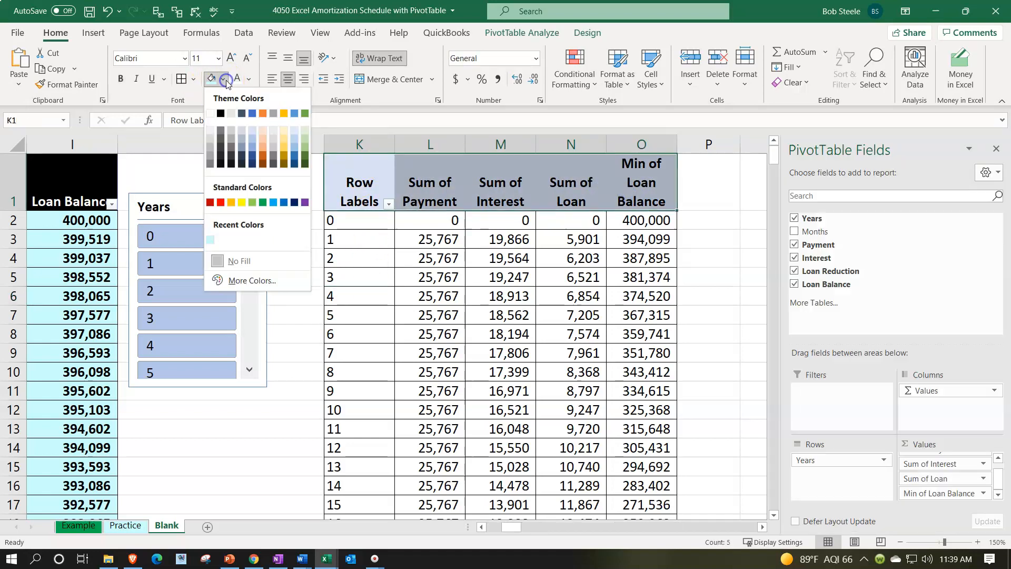
click(222, 114)
click(237, 79)
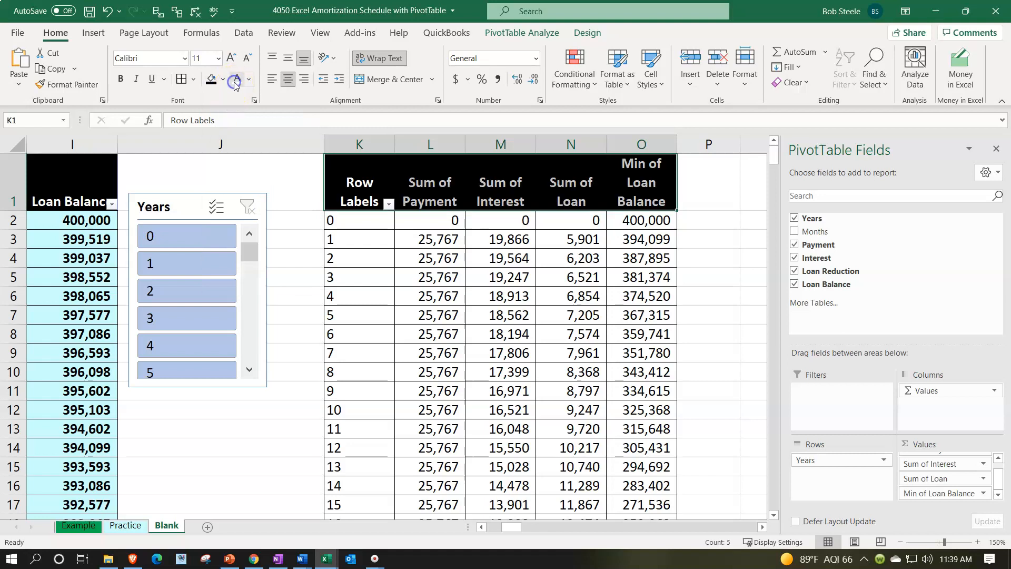
click(293, 223)
click(348, 360)
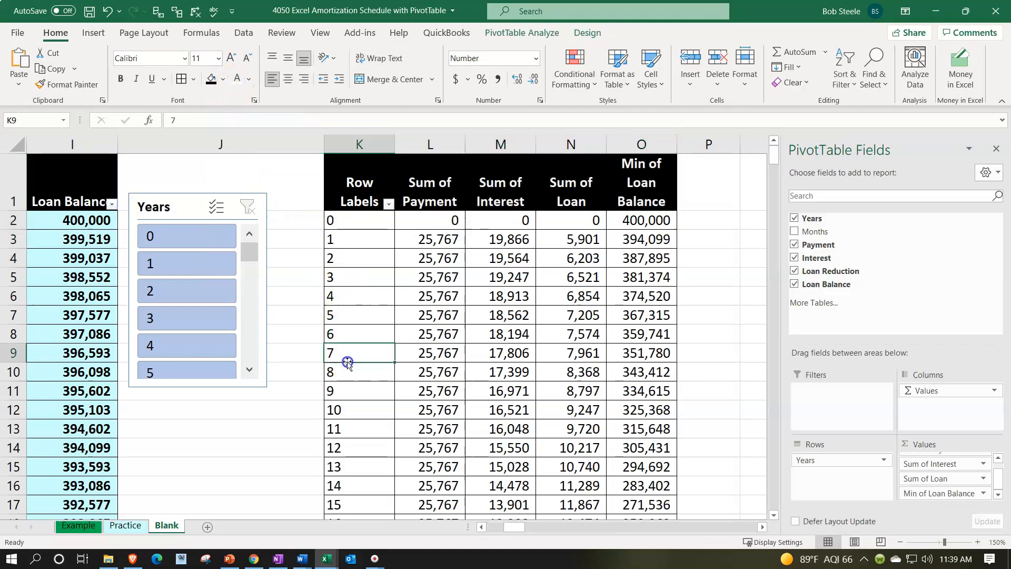
Center the year labels in K2:K32 of the PivotTable
drag(356, 238, 361, 465)
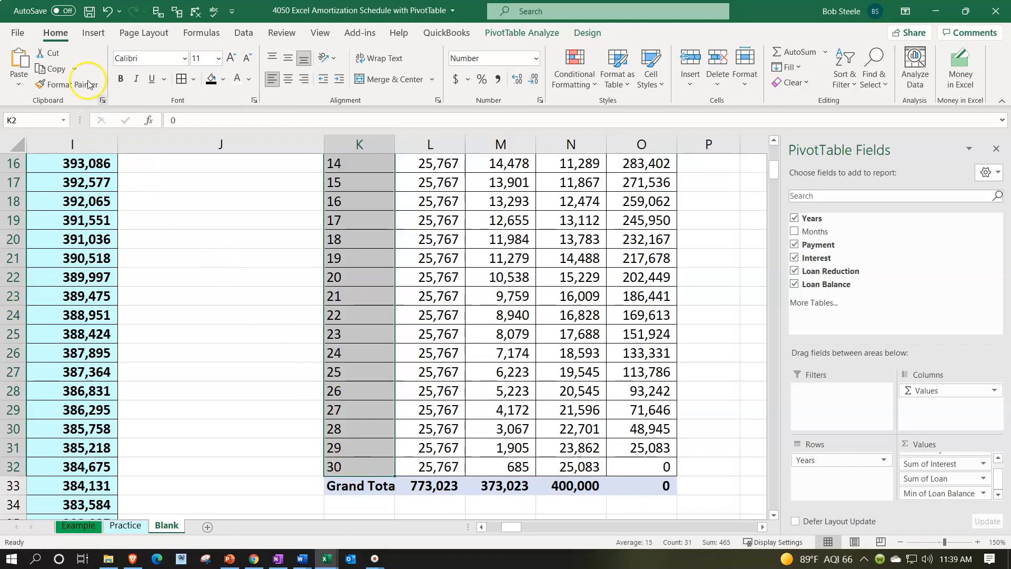
click(288, 79)
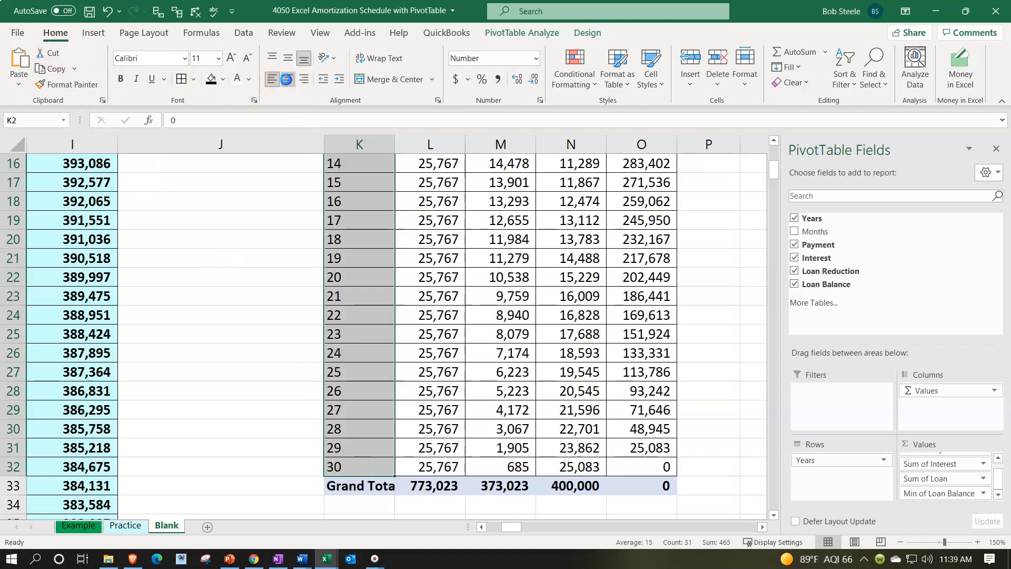
scroll(306, 204, up, 5)
Narrow column J so the PivotTable sits closer to the Years slicer
click(319, 254)
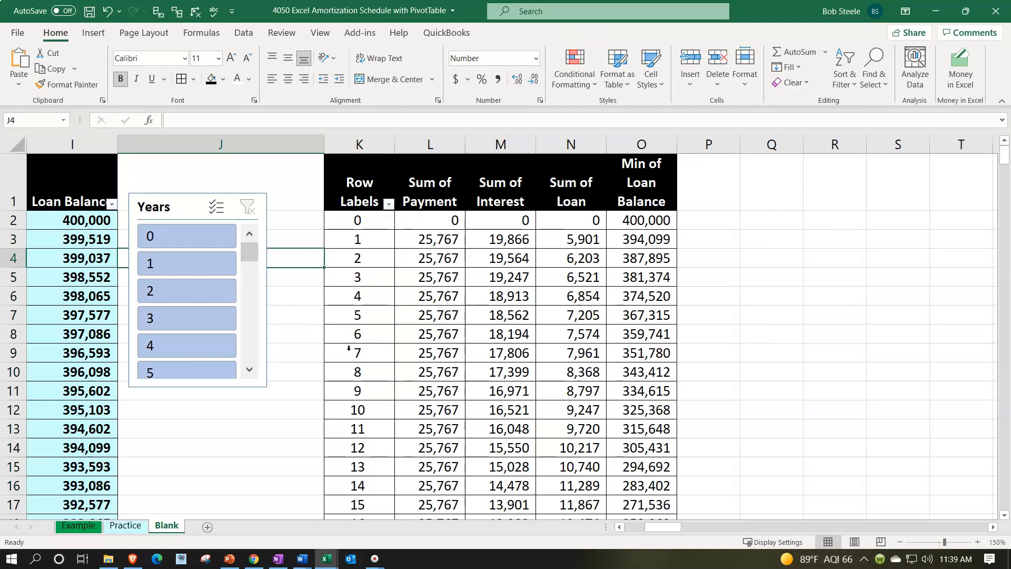
drag(323, 145, 290, 146)
click(224, 464)
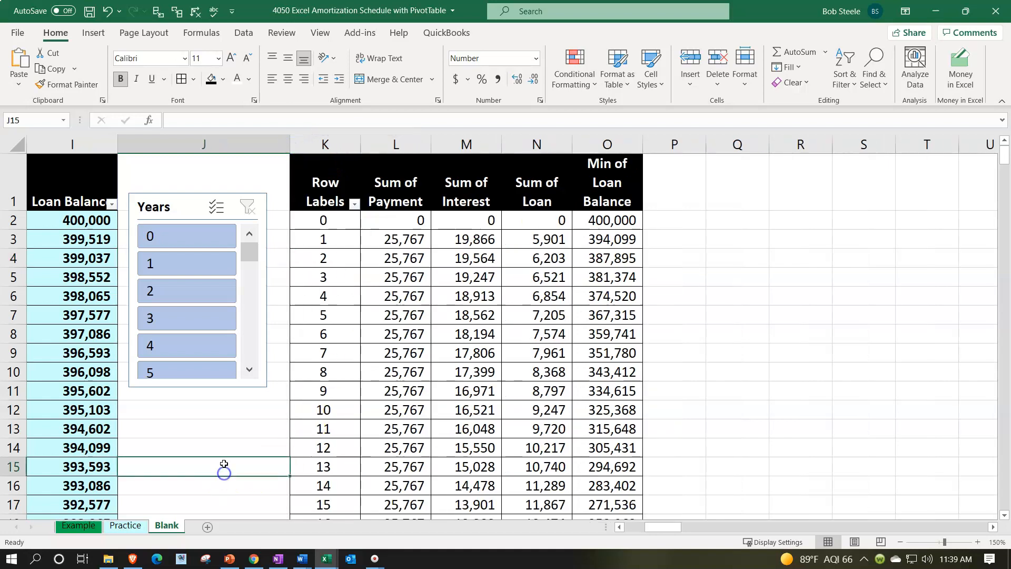
Filter the amortization table to year 1 with the Years slicer and compare its totals with the PivotTable's year 1 row
key(Left)
key(Left)
key(Left)
key(Left)
key(Left)
key(Left)
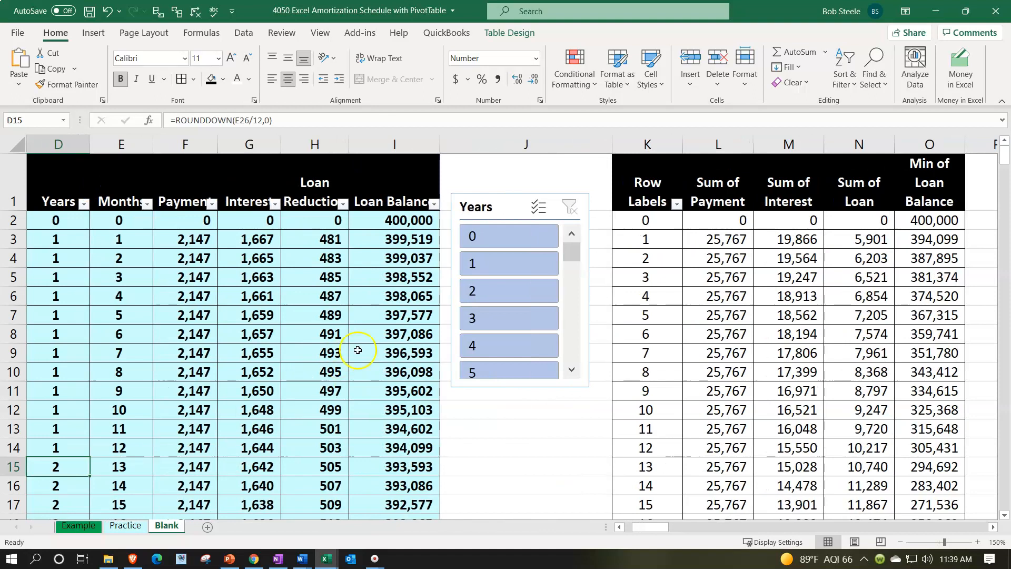
click(484, 267)
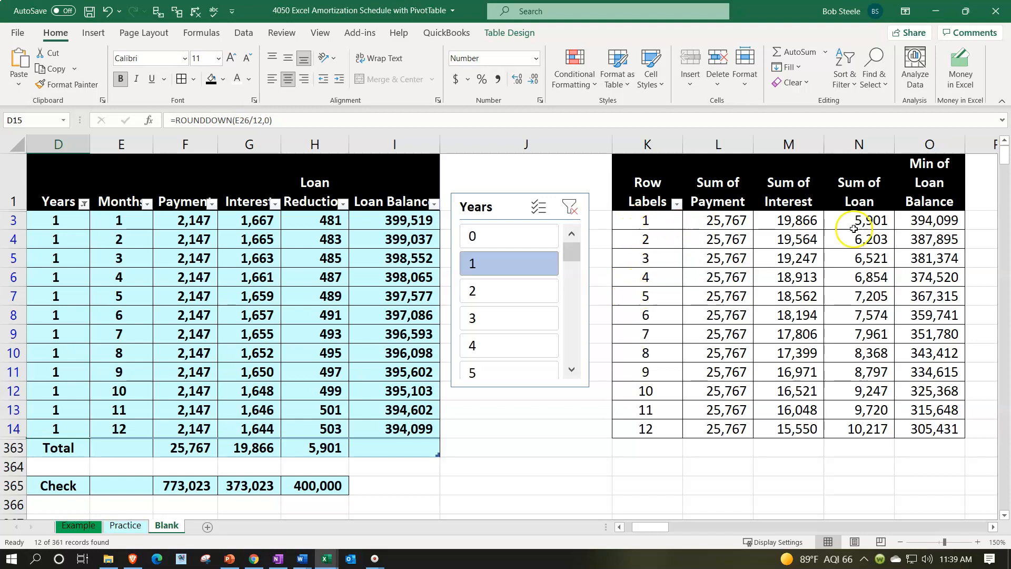
mouse_move(884, 227)
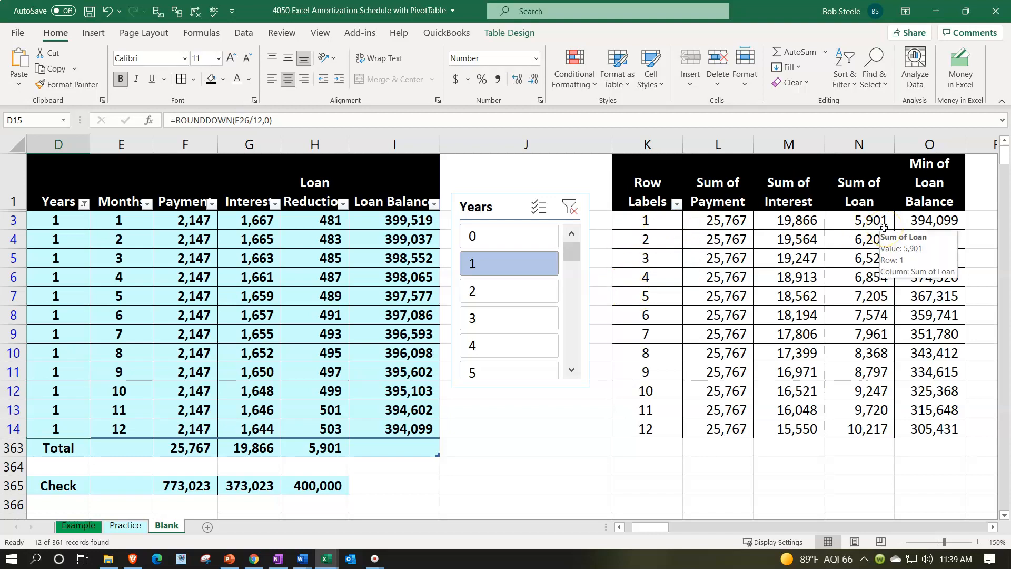
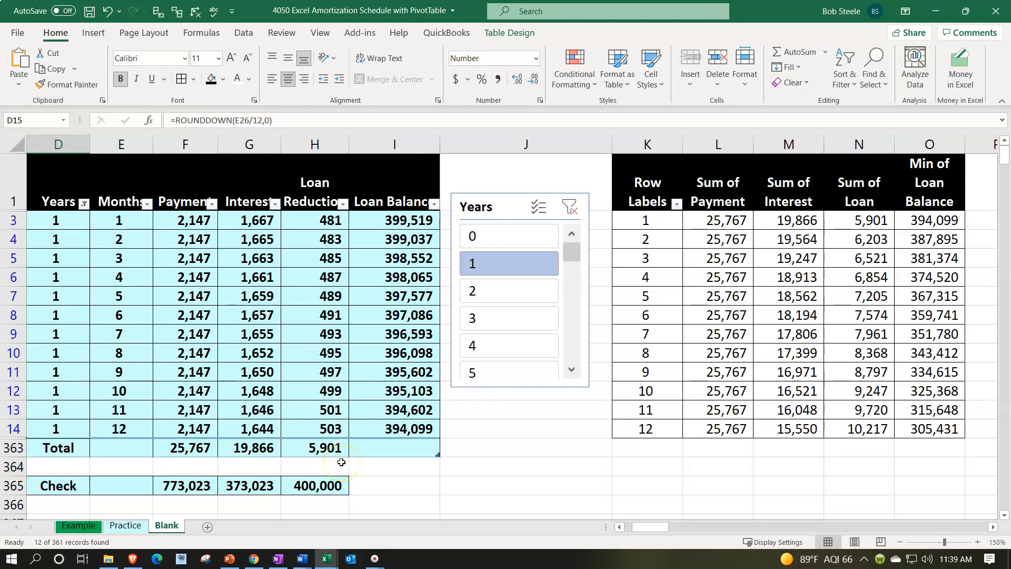
Close the PivotTable Fields pane and clear the filter on the Years slicer
click(864, 220)
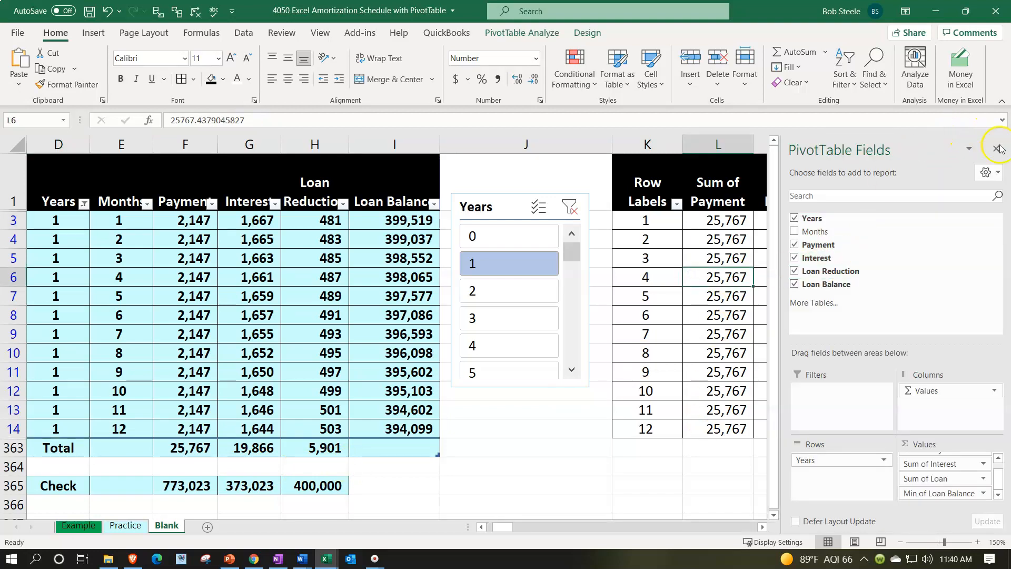
click(995, 150)
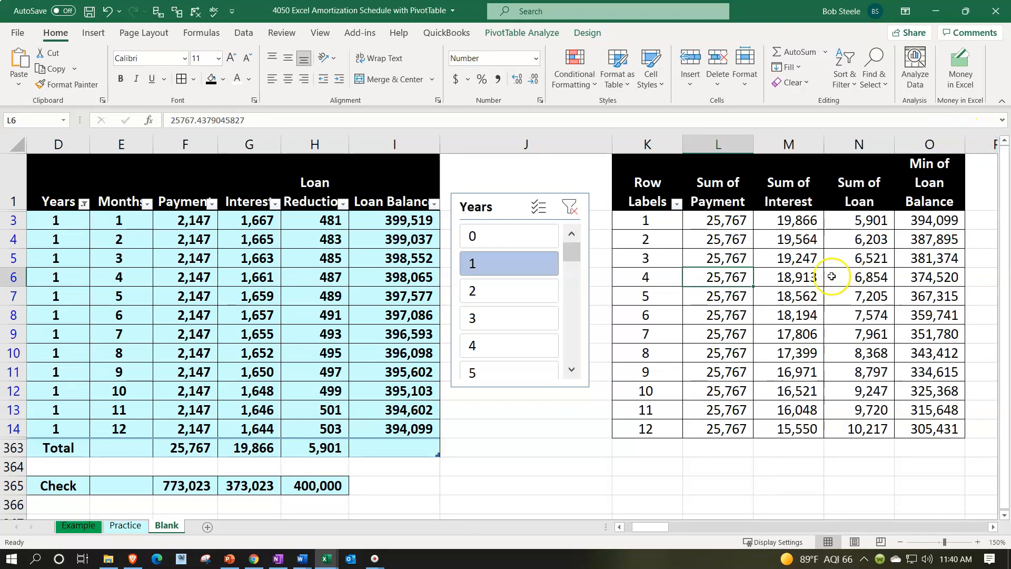
click(569, 209)
Set the loan rate in B7 to 2%
click(382, 371)
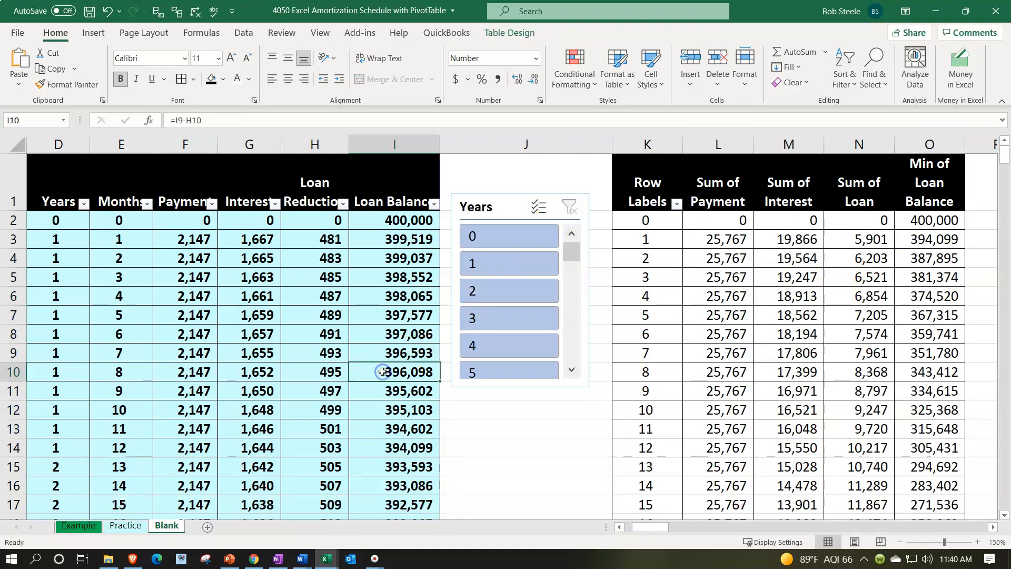
key(Left)
key(Left)
key(Left)
key(Left)
key(Left)
key(Left)
key(Left)
key(Left)
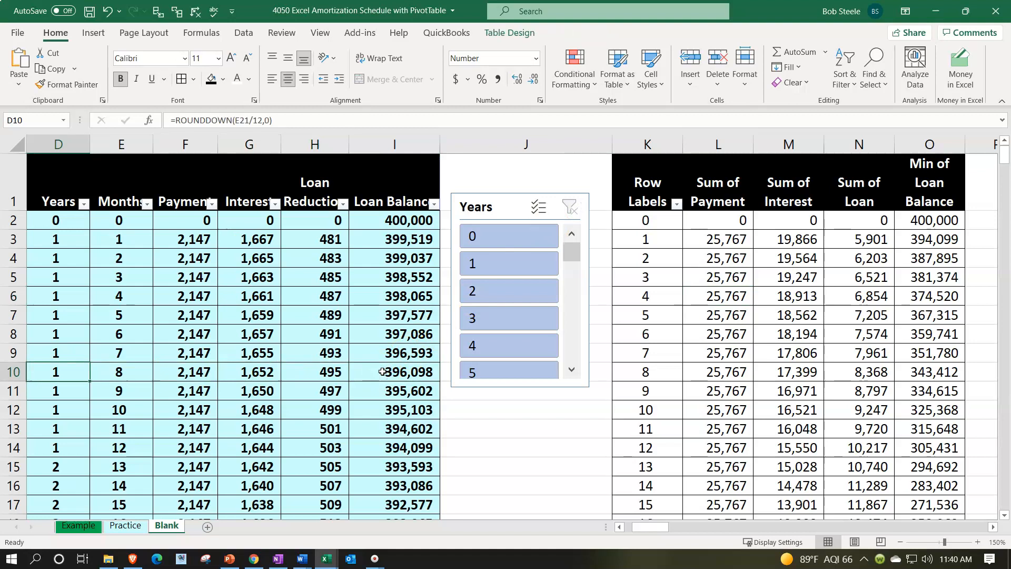
key(Right)
key(Up)
key(Up)
key(Up)
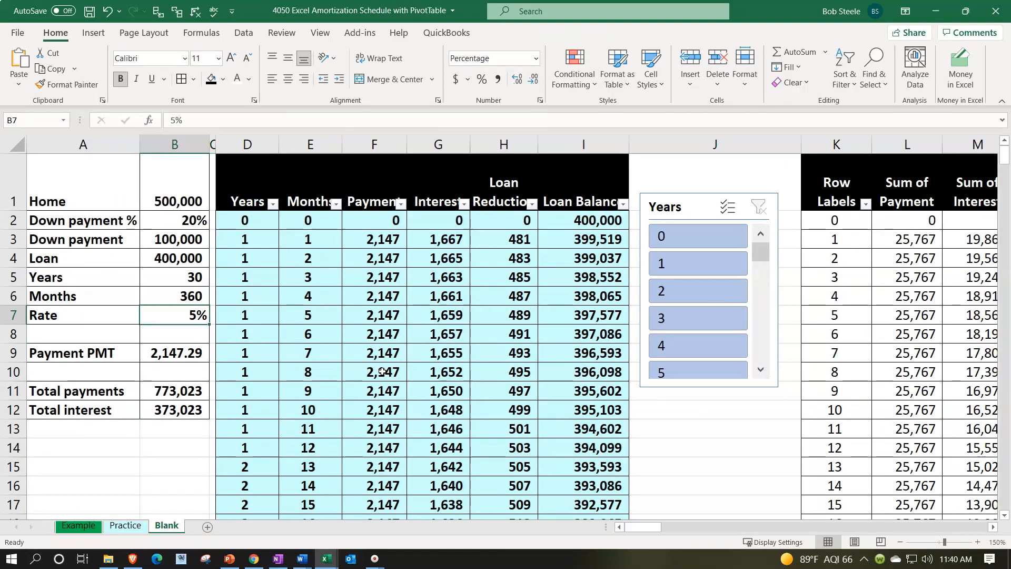
text(2)
key(Return)
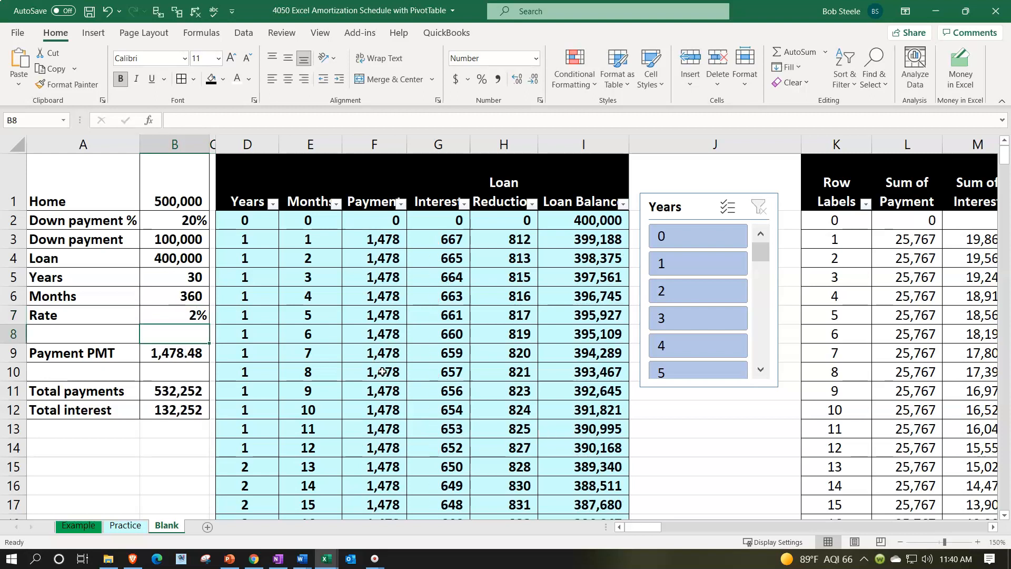
Check the final loan balance in I362 and the amortization table's totals against the Check row
click(485, 374)
scroll(484, 368, down, 4)
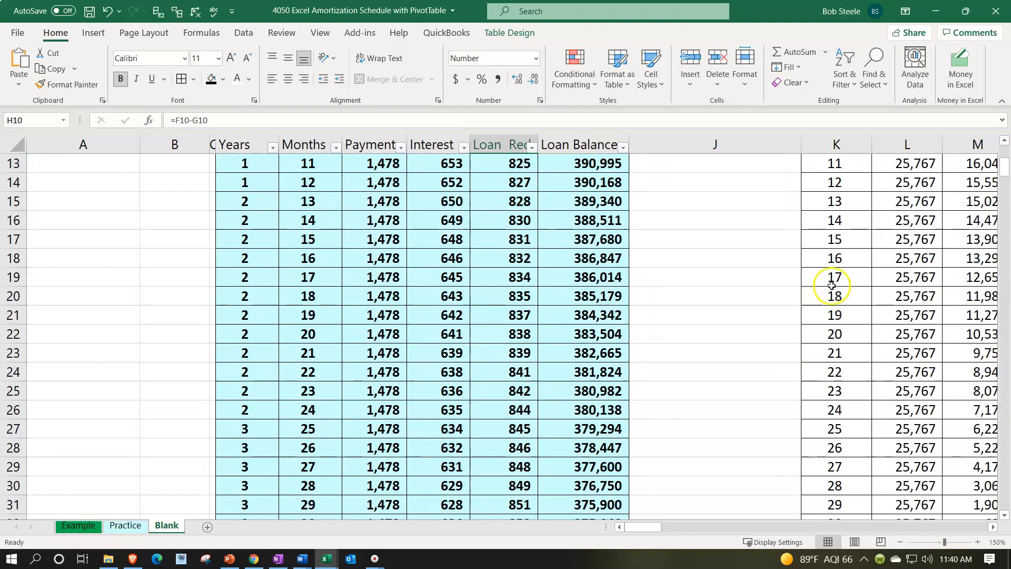
drag(1003, 167, 993, 496)
click(617, 449)
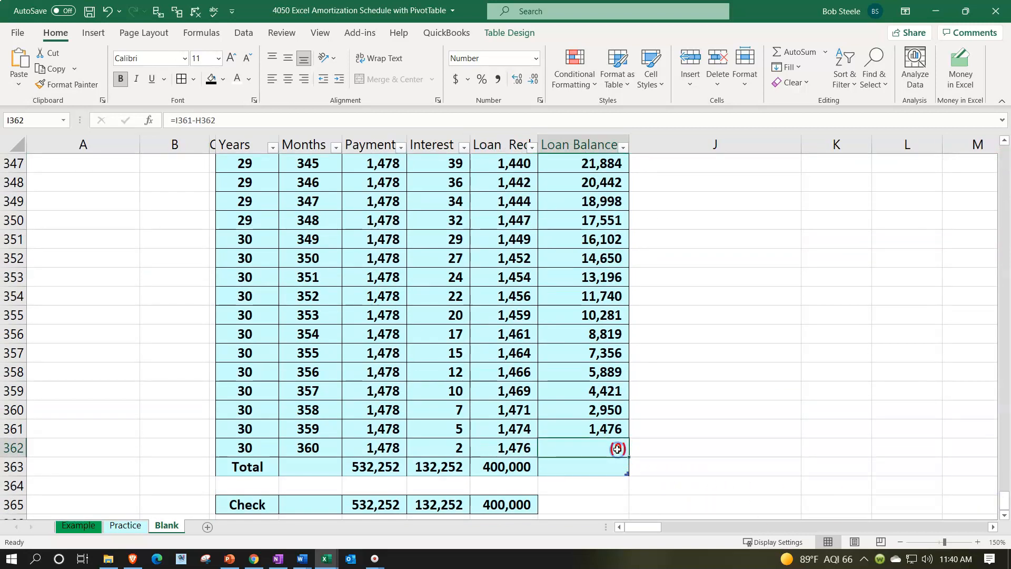
drag(1004, 497, 987, 135)
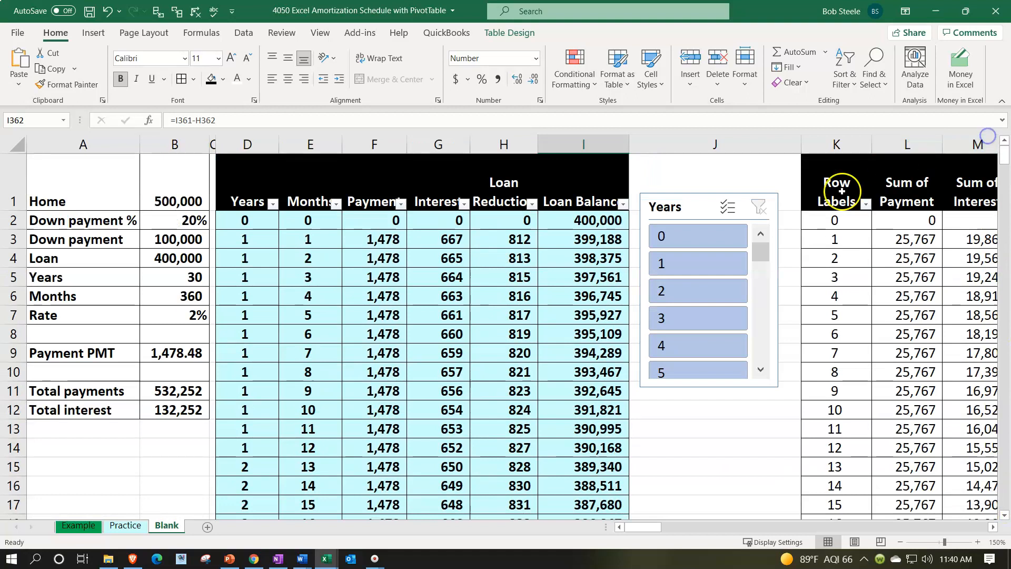
Compare the year 1 slicer totals of the amortization table with the PivotTable's year 1 row, then clear the slicer filter
click(774, 442)
key(Right)
key(Right)
key(Right)
key(Right)
key(Right)
key(Right)
key(Right)
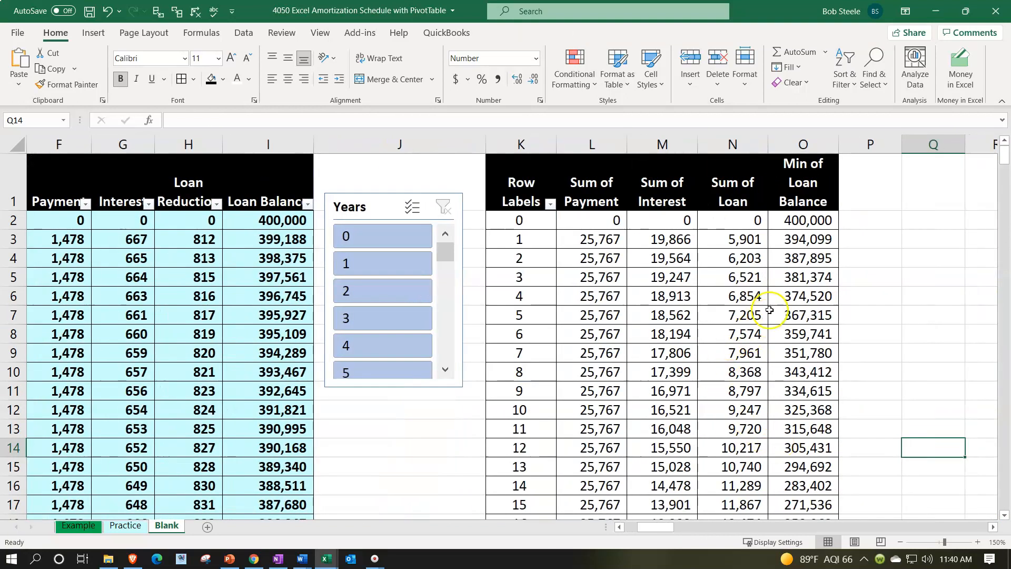
mouse_move(774, 294)
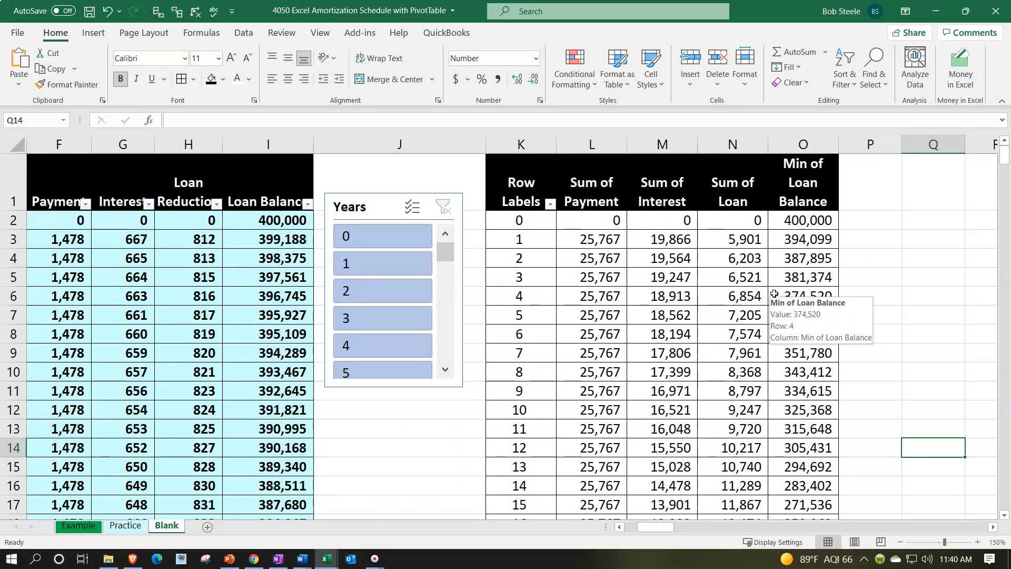
click(362, 263)
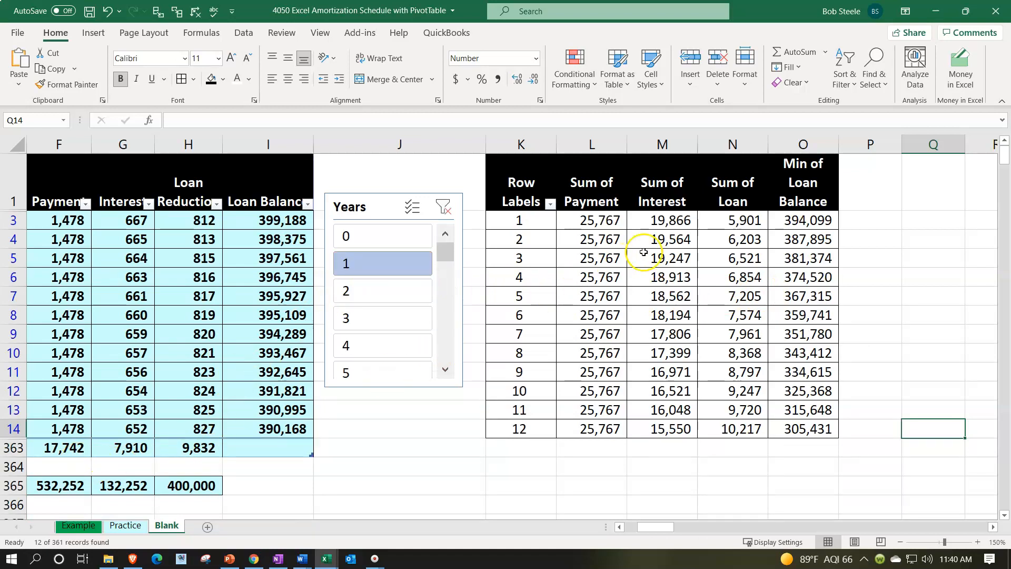
mouse_move(713, 238)
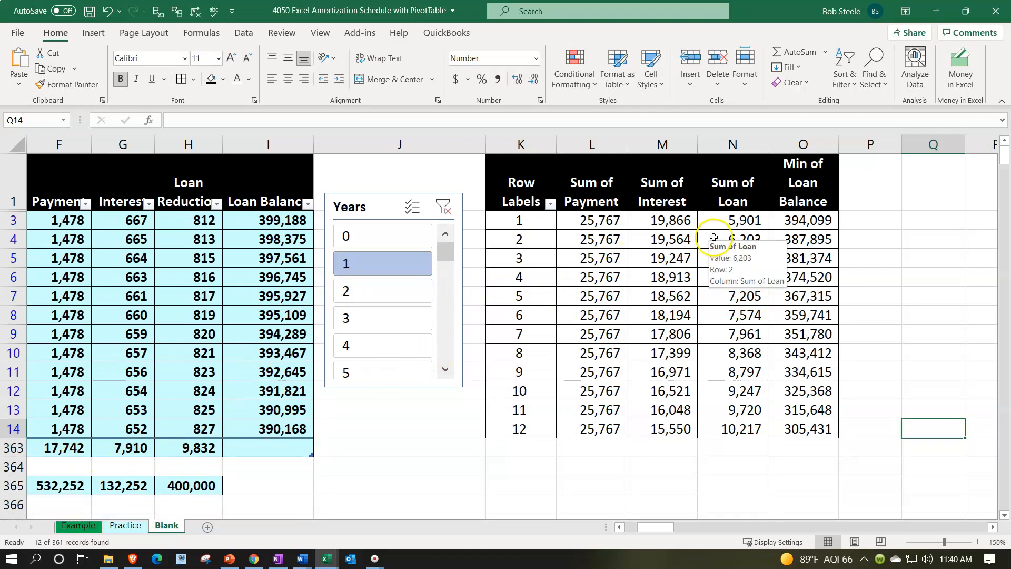
click(446, 210)
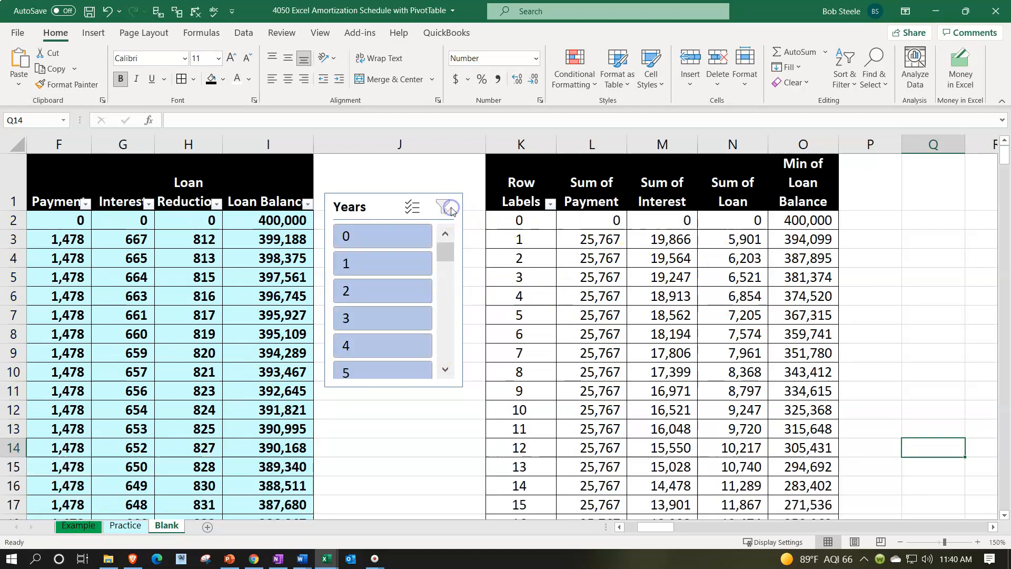
Refresh the PivotTable so it uses the amortization table's current figures
click(612, 261)
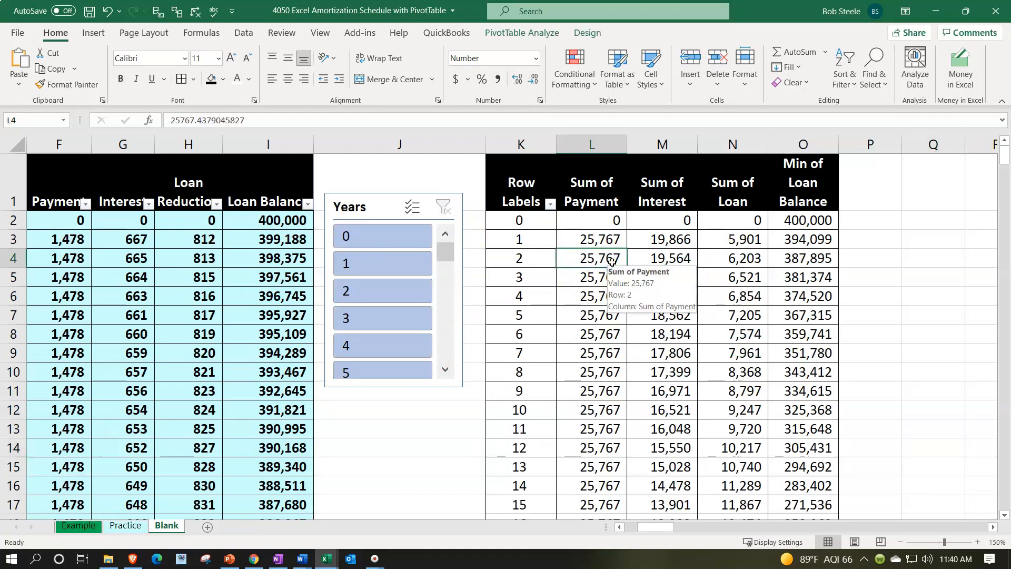
right_click(612, 262)
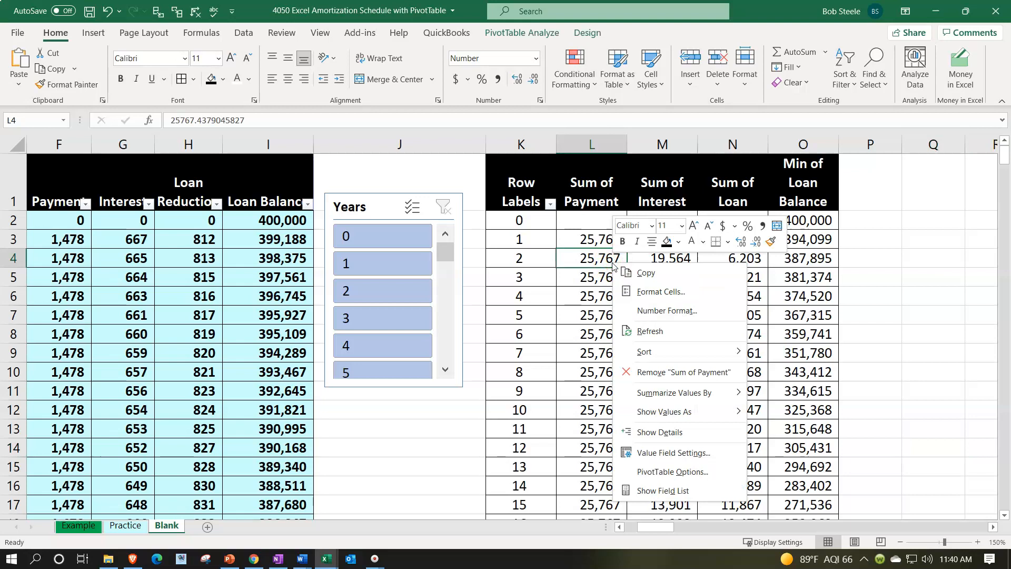
click(638, 329)
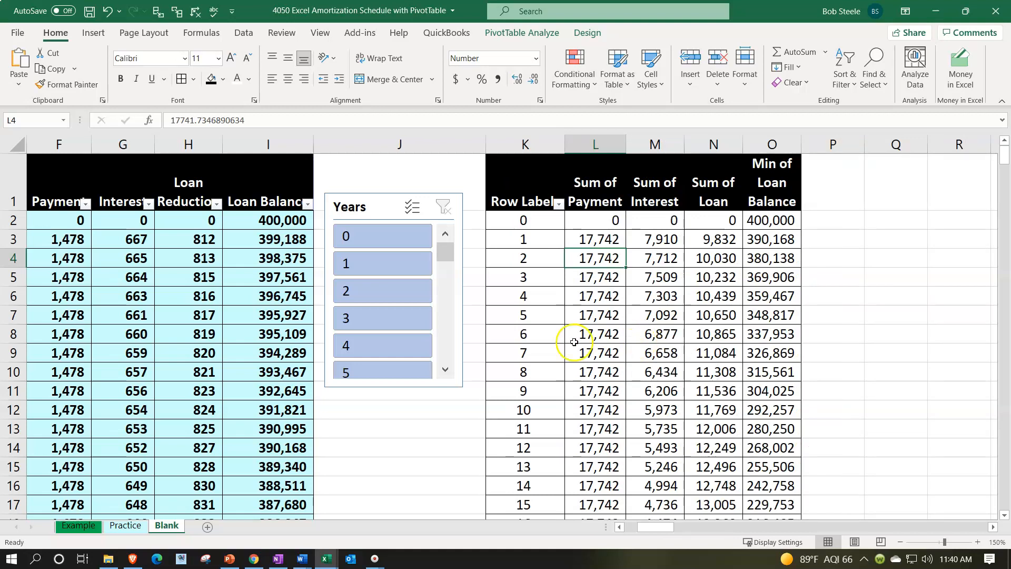
Filter the amortization table to year 1 with the slicer to check its totals against the refreshed PivotTable
click(374, 266)
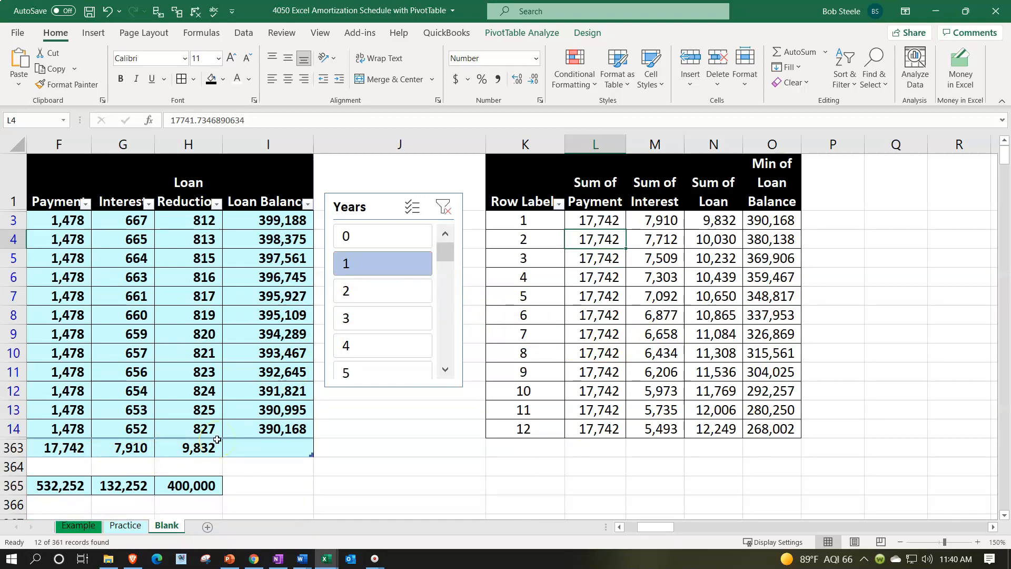
Clear the Years slicer filter and review the PivotTable's yearly interest figures
click(441, 211)
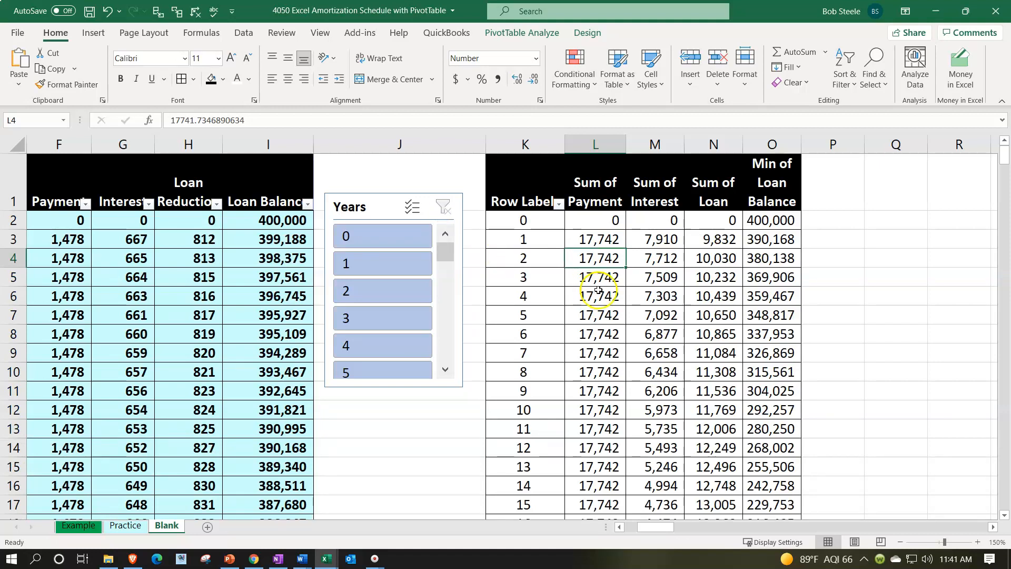
click(611, 289)
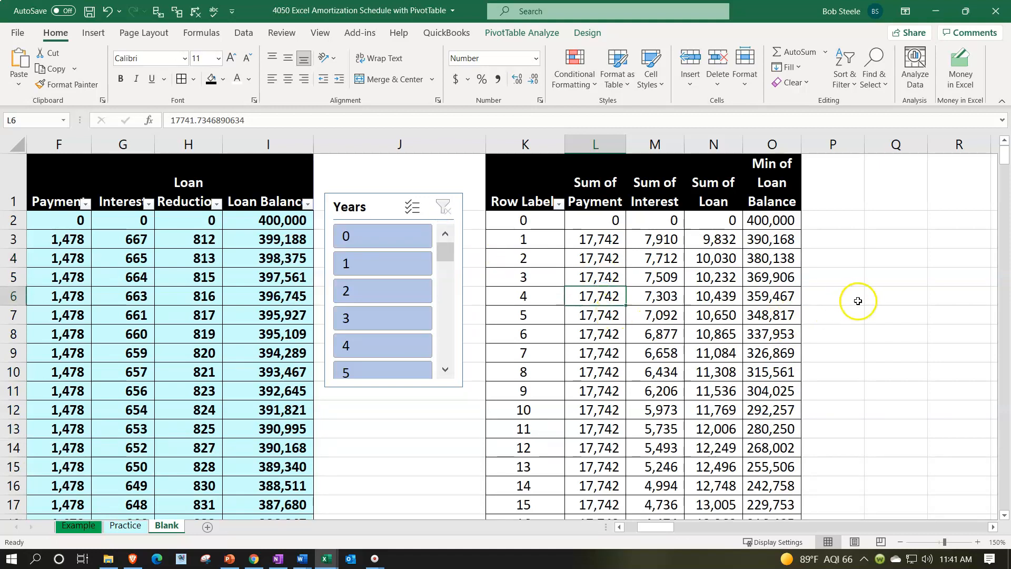
drag(665, 221, 668, 350)
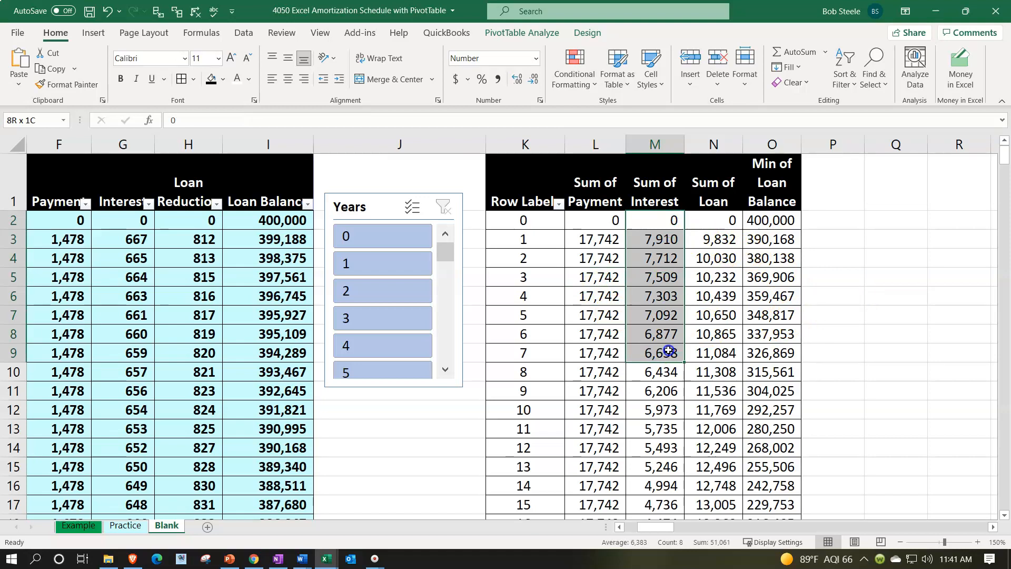
mouse_move(668, 350)
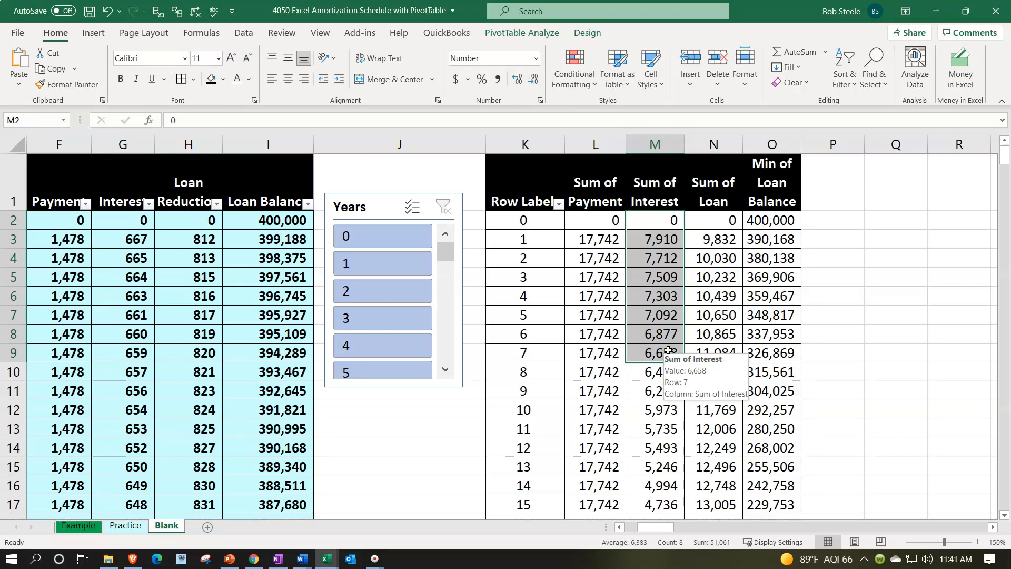
Narrow the blank column P beside the PivotTable to make a slim spacer
key(Right)
key(Right)
key(Right)
key(Right)
key(Right)
key(Right)
key(Right)
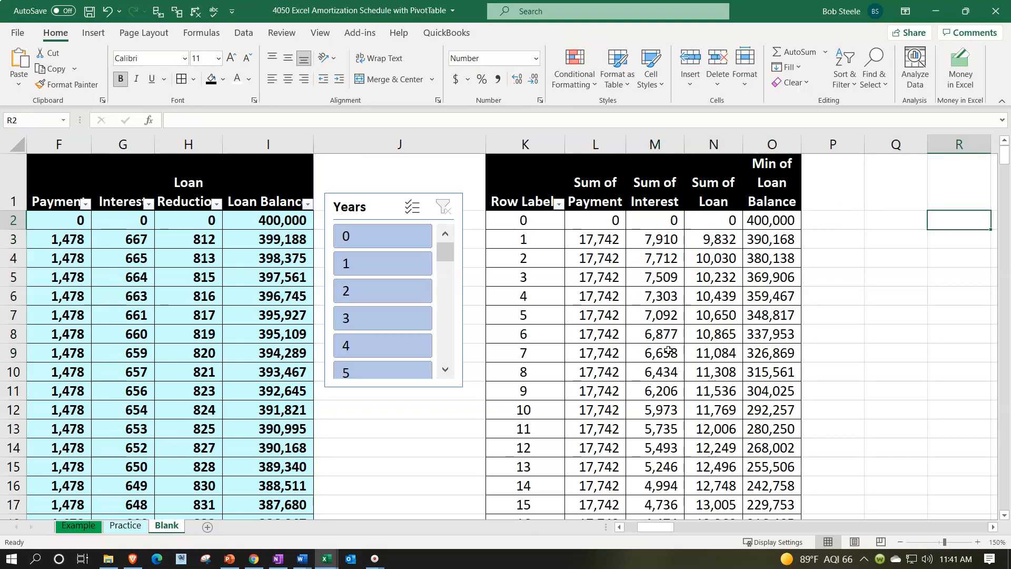
key(Left)
key(Left)
key(Left)
key(Up)
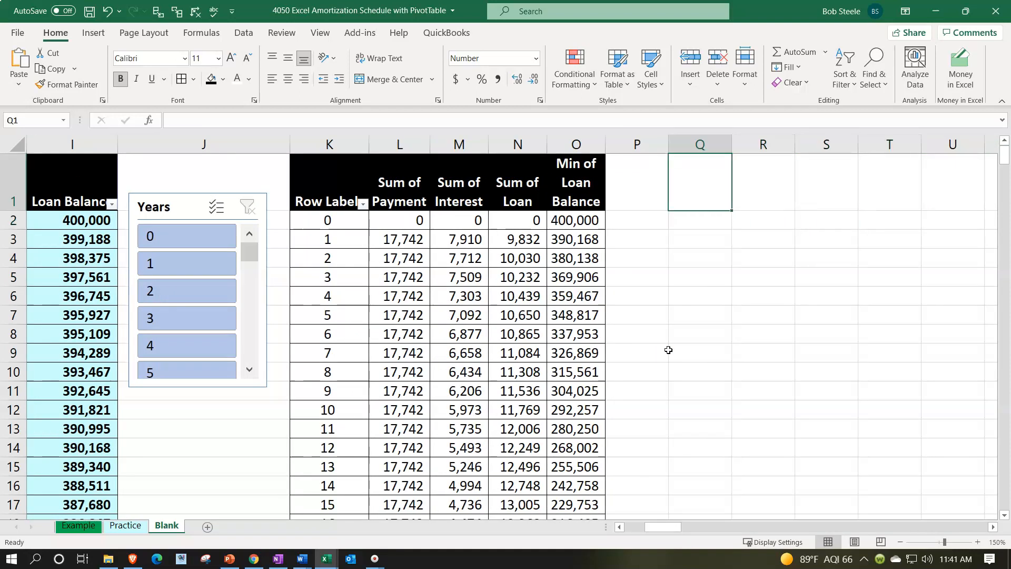
text(In)
drag(668, 145, 629, 149)
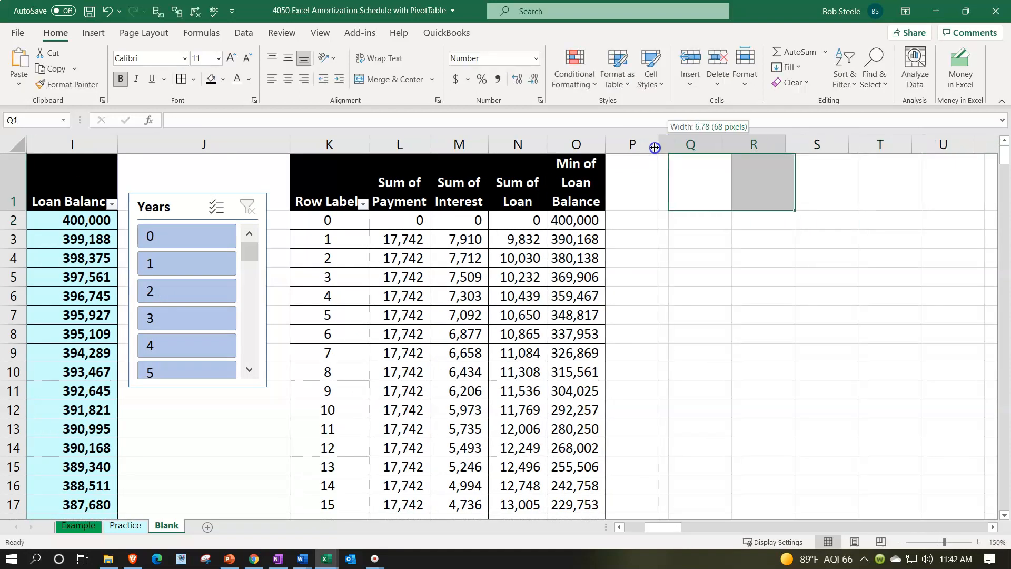
Enter the headers Years, Interest 5% and Interest 2% in Q1:S1
click(652, 175)
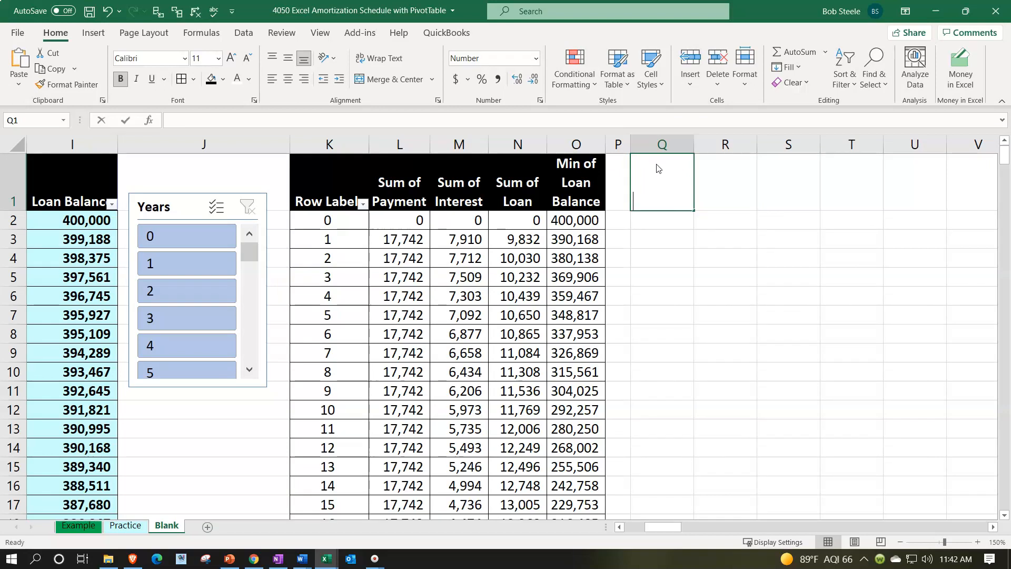
text(Years)
key(Tab)
text(In)
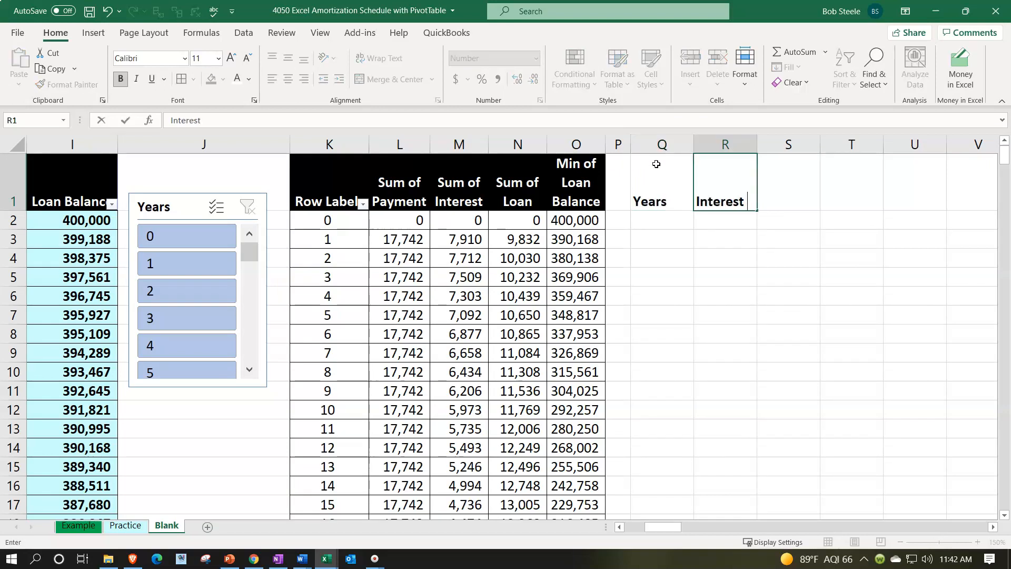
key(Tab)
text(I)
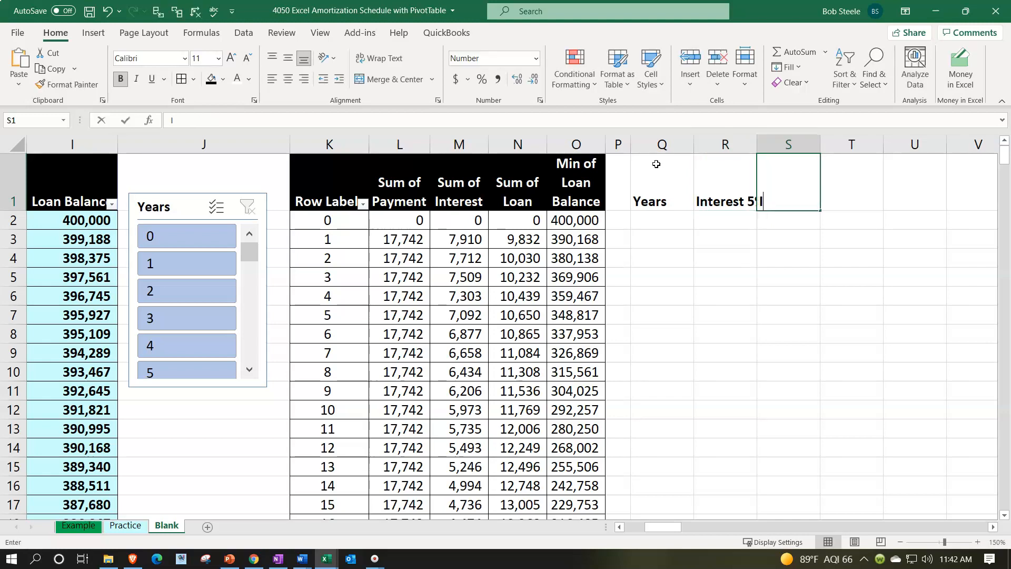
text(nter)
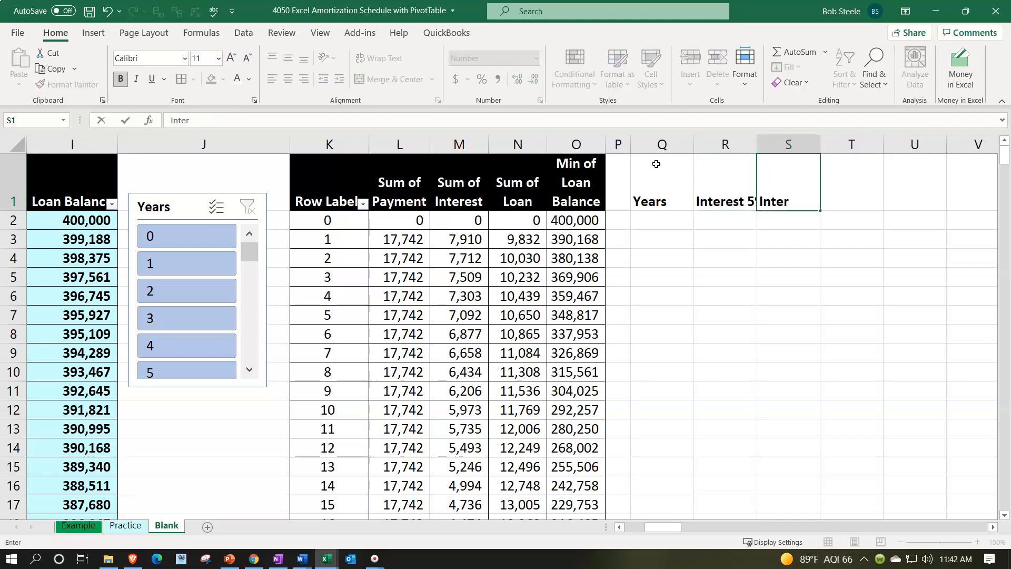
text(est 2%)
key(Return)
Format the headers in Q1:S1 as centered, wrapped white text on a black fill
drag(656, 164, 764, 174)
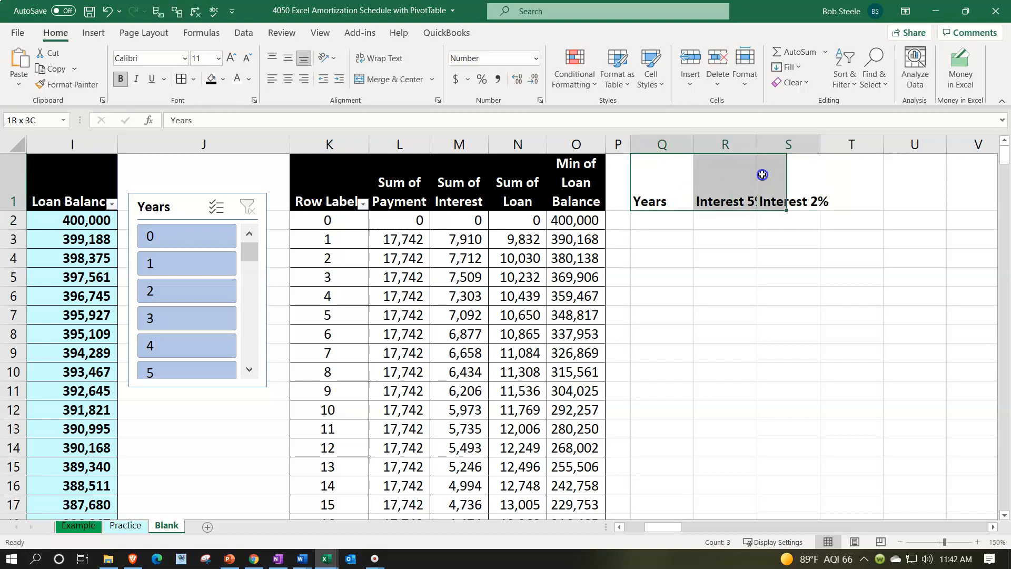
click(288, 80)
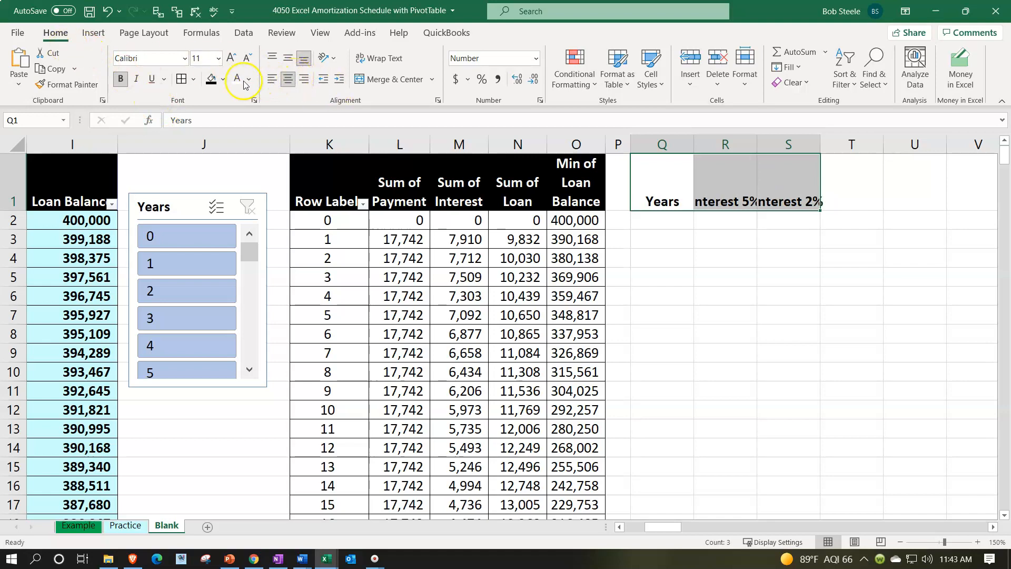
click(212, 79)
click(236, 79)
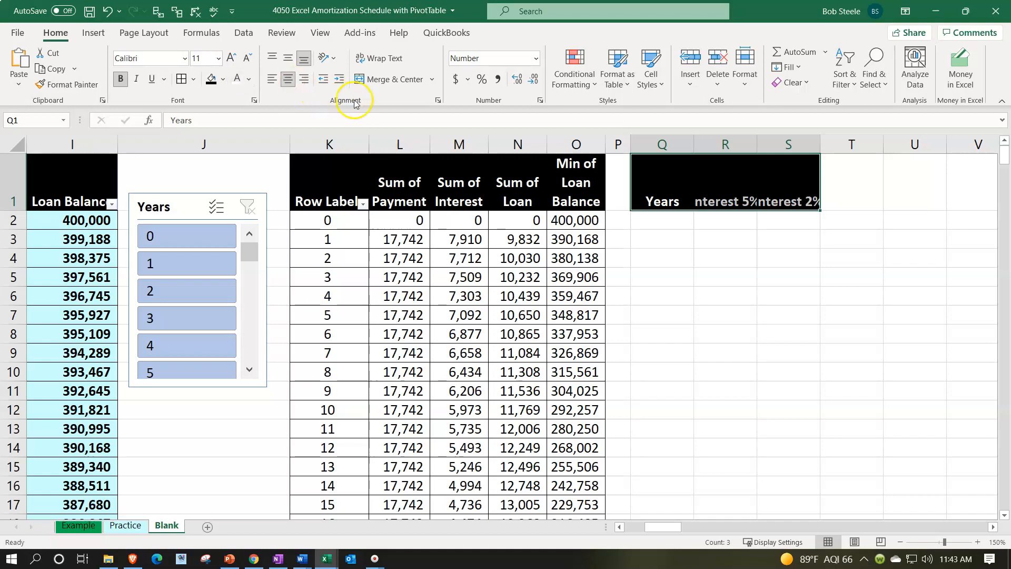
click(379, 58)
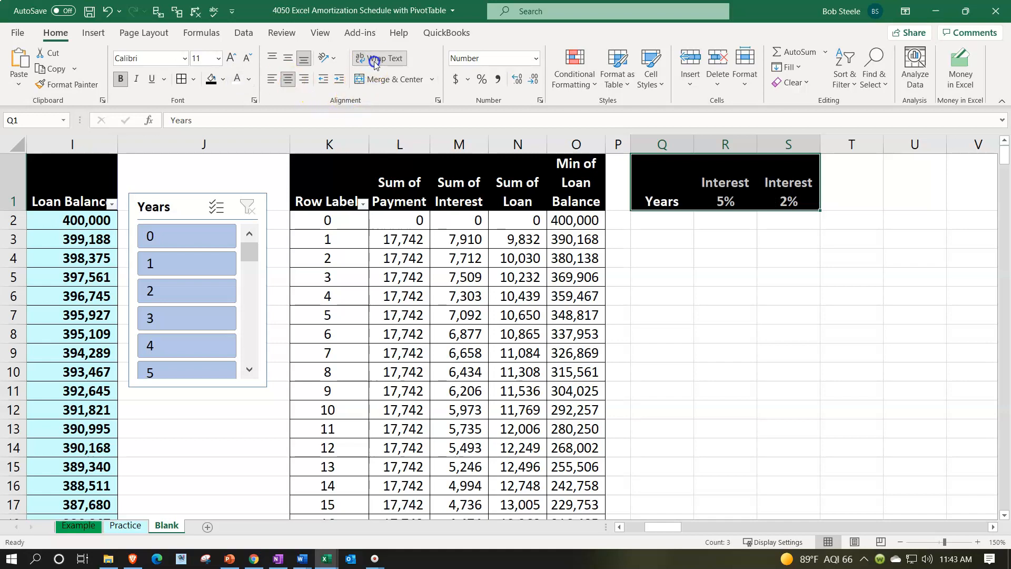
Fill the Years column with the series 1 to 30 in Q2:Q31
click(647, 220)
text(1)
key(Return)
text(2)
key(Return)
text(3)
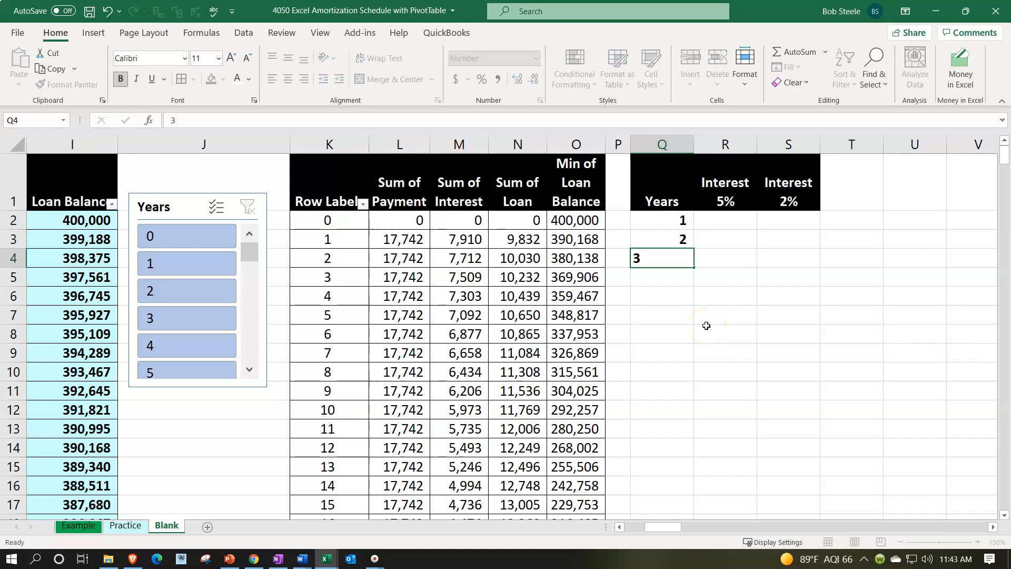
key(Return)
drag(681, 219, 684, 254)
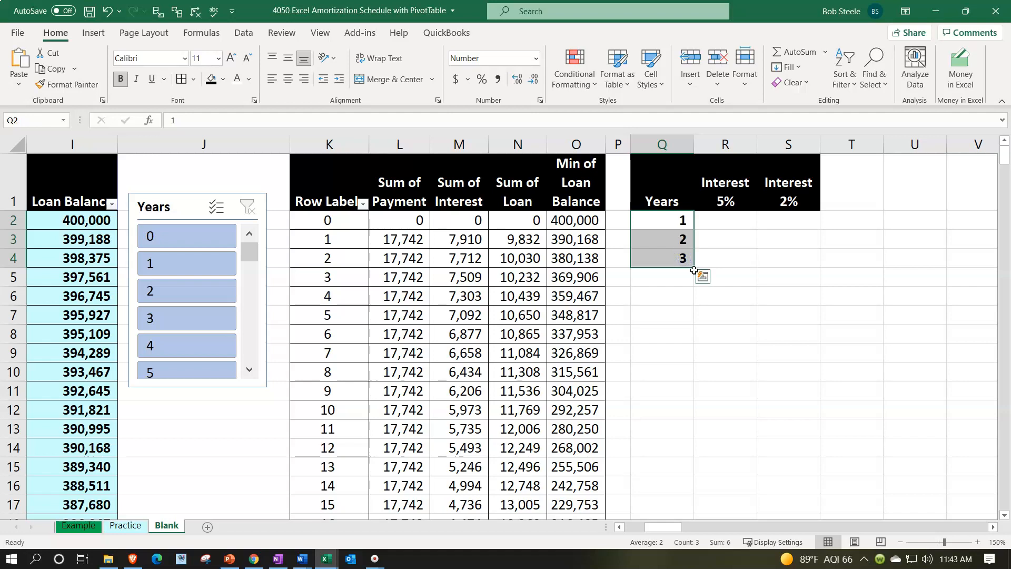
drag(694, 268, 682, 357)
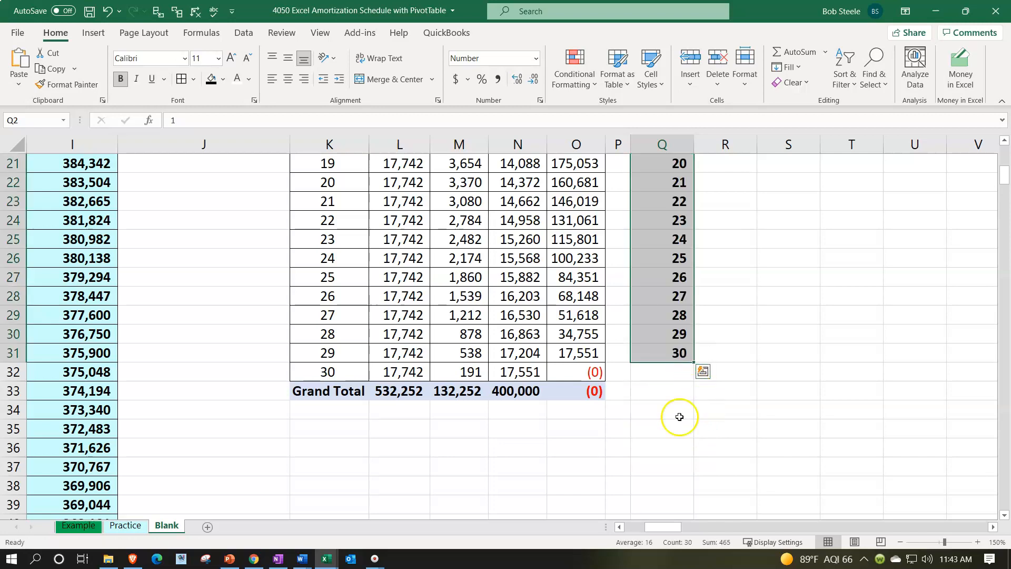
Set the loan rate in B7 to 5%
scroll(677, 416, up, 7)
click(733, 223)
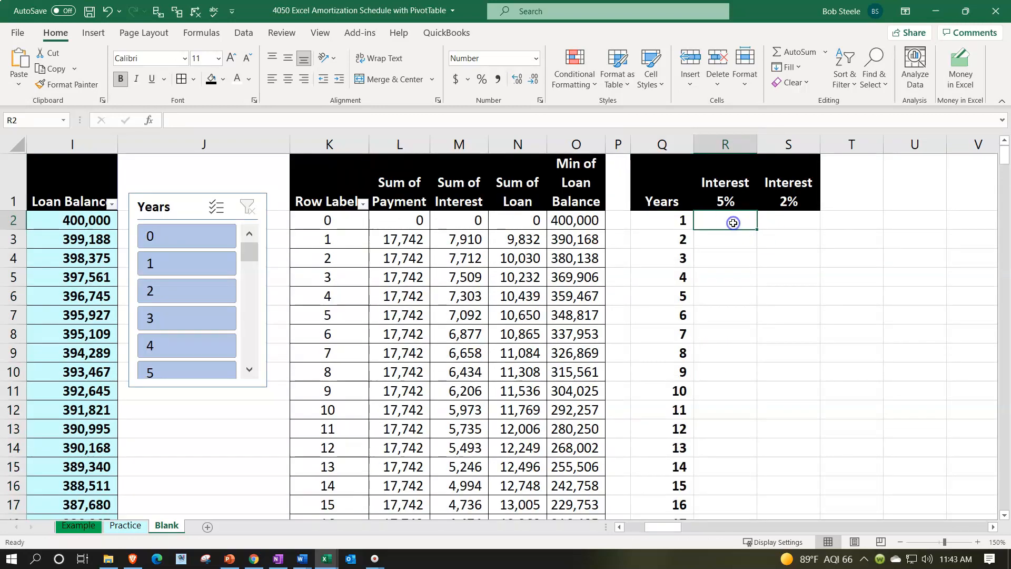
key(Left)
key(Left)
key(Left)
key(Left)
key(Left)
key(Left)
key(Left)
key(Left)
key(Left)
key(Left)
key(Left)
key(Left)
key(Left)
key(Left)
key(Left)
key(Left)
key(Left)
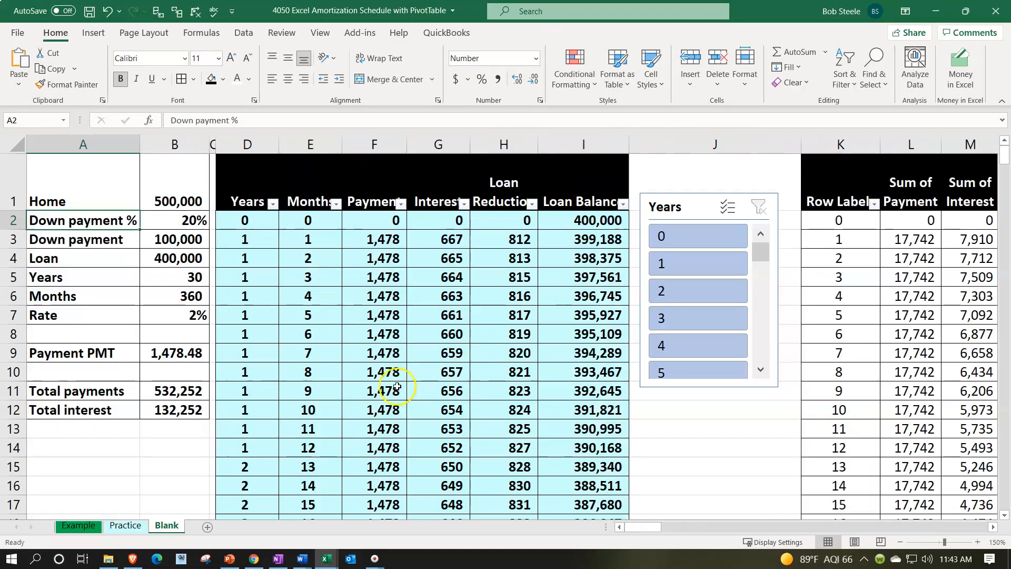
click(179, 312)
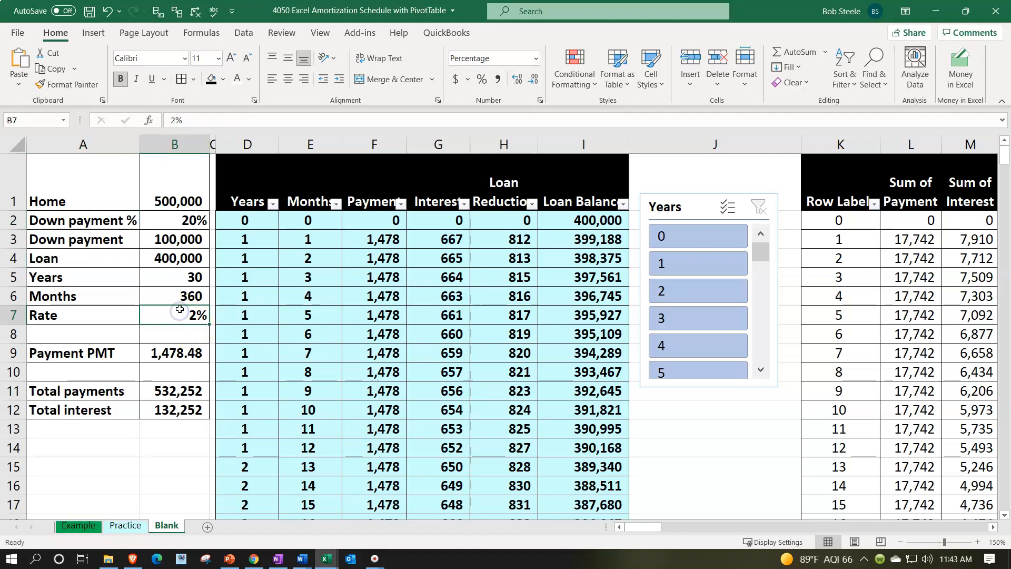
text(5)
key(Return)
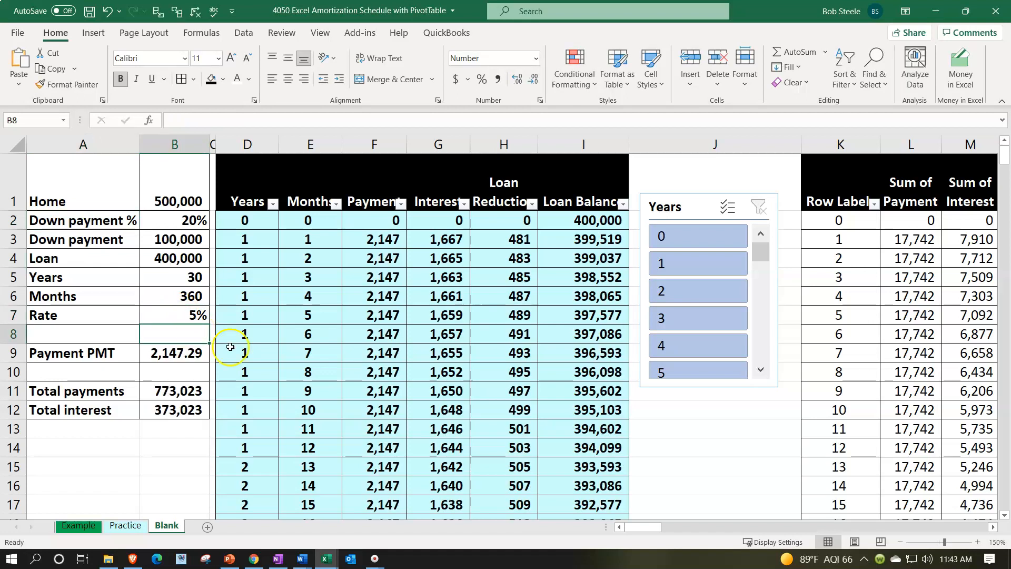
Refresh the PivotTable so it summarizes the loan at the 5% rate
click(409, 374)
key(Right)
key(Right)
key(Right)
key(Right)
key(Right)
key(Right)
key(Right)
key(Right)
key(Right)
key(Right)
key(Right)
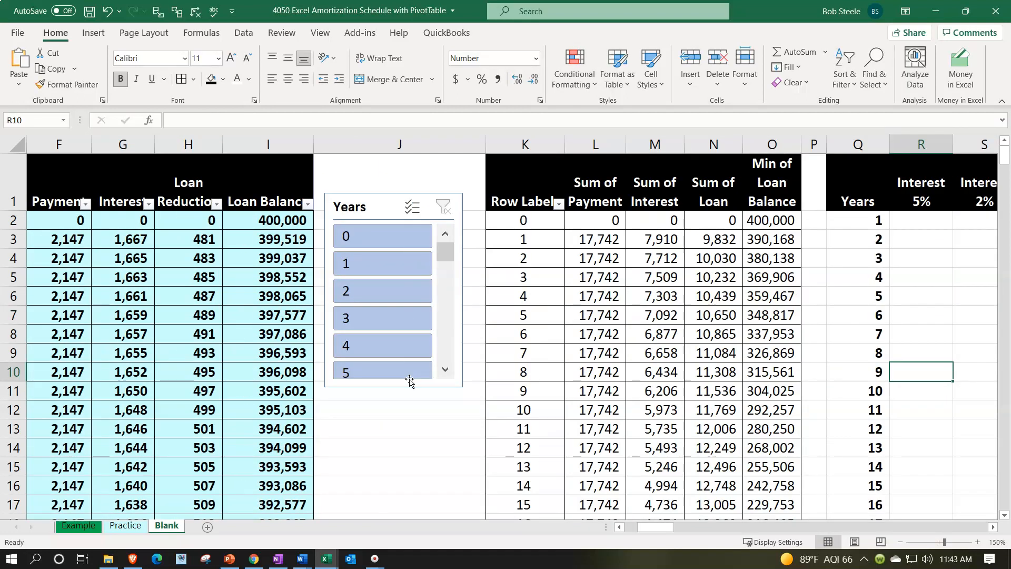
key(Right)
right_click(574, 329)
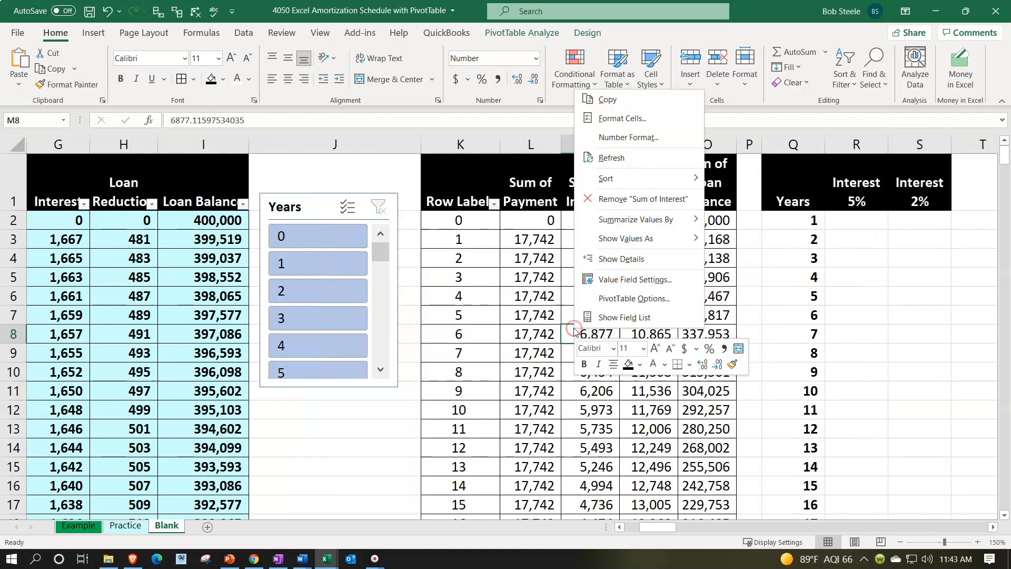
click(606, 159)
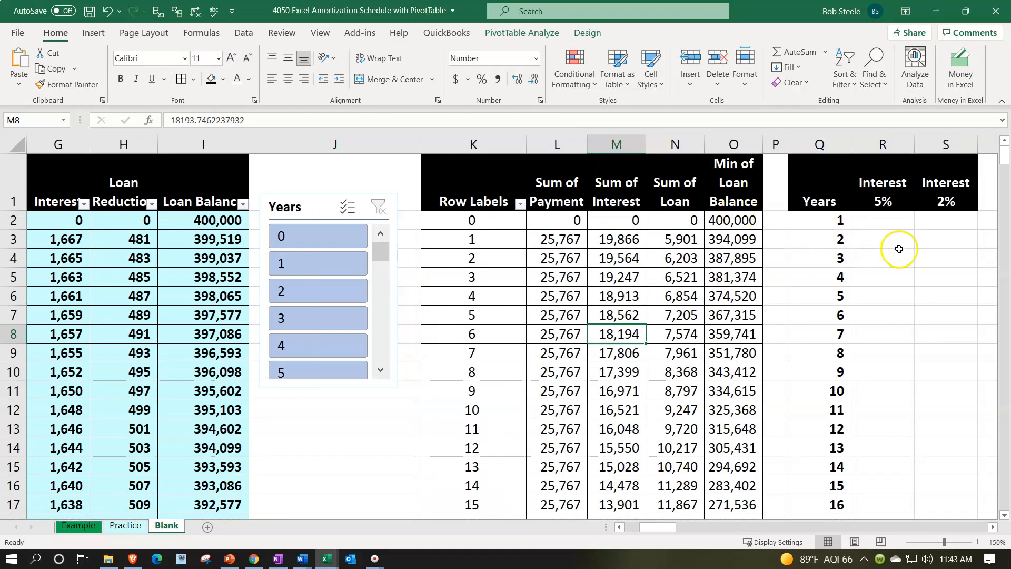
Try linking R2 to the PivotTable's year 1 Sum of Interest with a formula, and clear the cell
click(888, 221)
text(=)
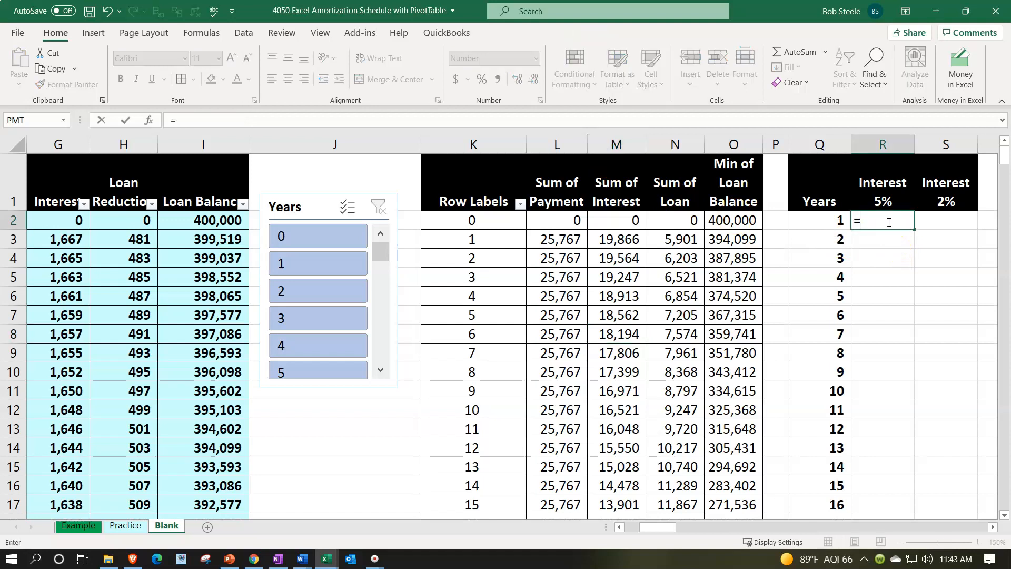
key(Left)
key(Left)
key(Left)
key(Left)
key(Left)
key(Down)
key(Return)
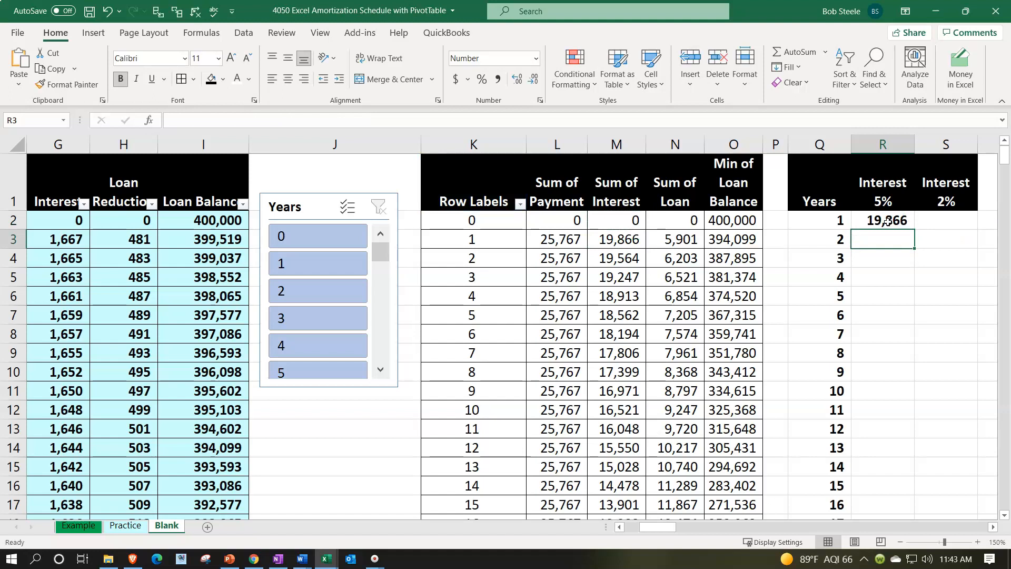
click(887, 221)
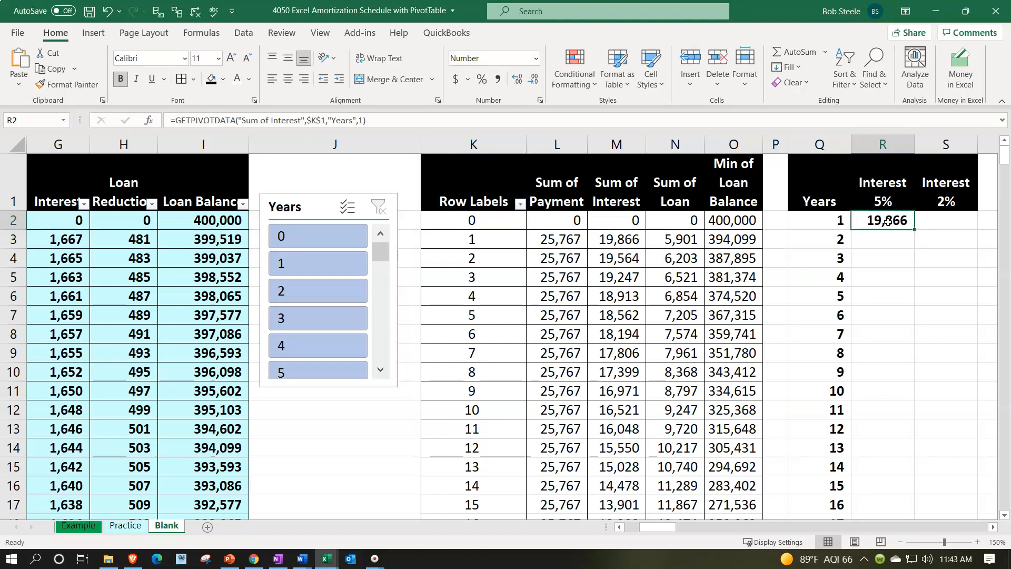
key(Delete)
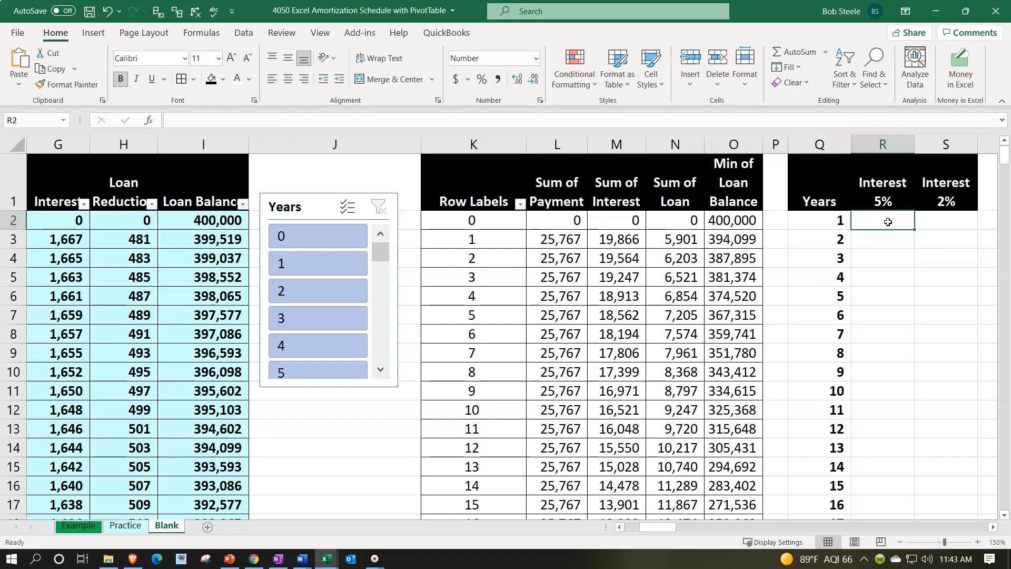
Copy the PivotTable's Sum of Interest for years 1 to 30 and paste it as values under Interest 5% from R2
click(619, 240)
drag(618, 255, 608, 468)
key(ctrl+c)
scroll(862, 352, up, 5)
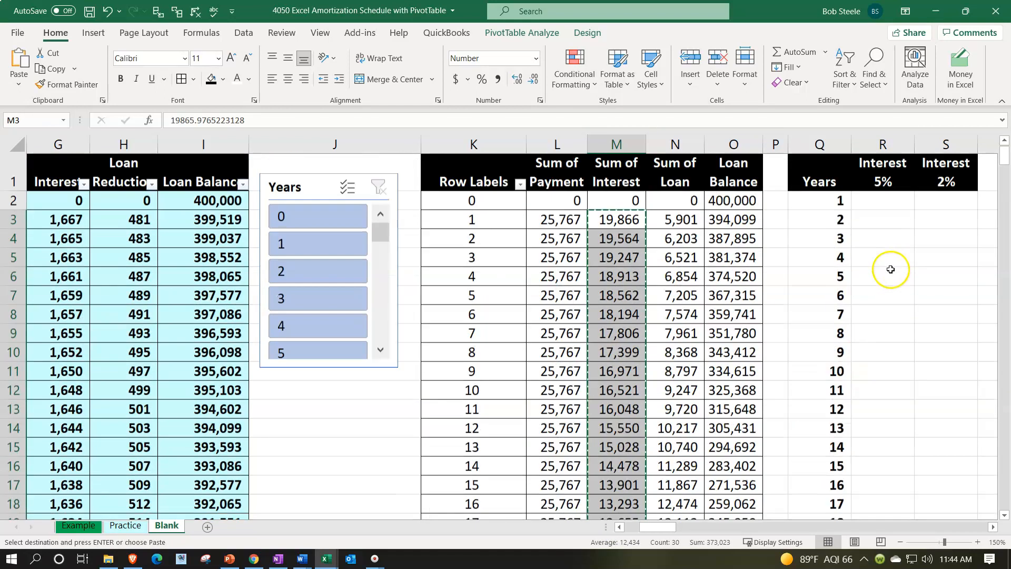
click(879, 226)
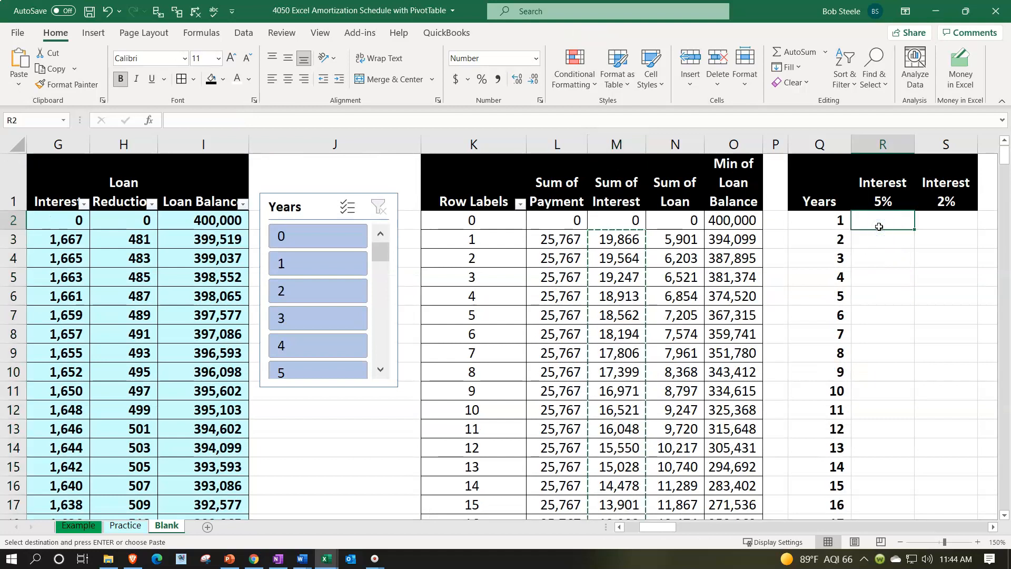
right_click(879, 227)
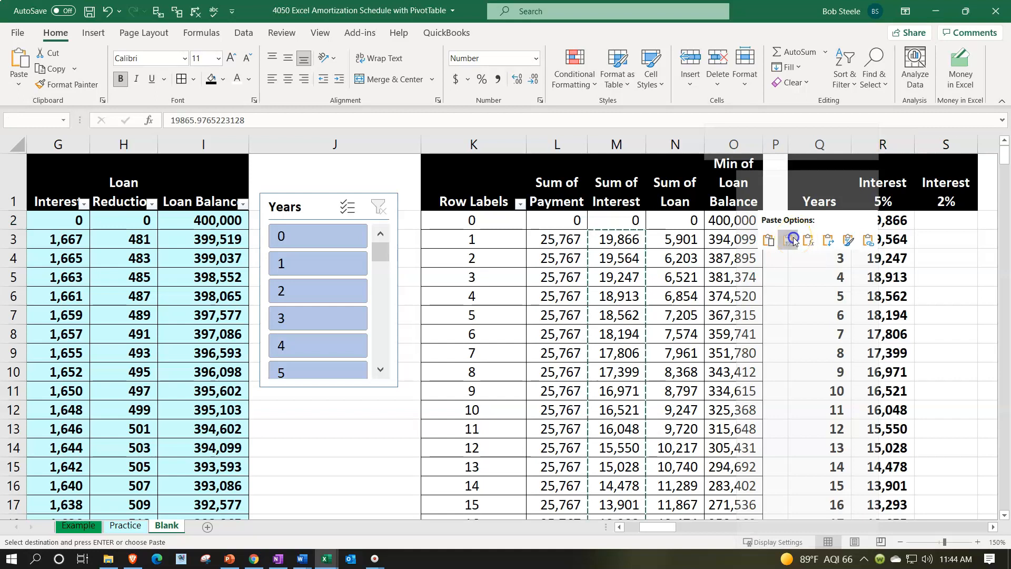
click(793, 241)
Set the loan rate in B7 back to 2%
click(871, 293)
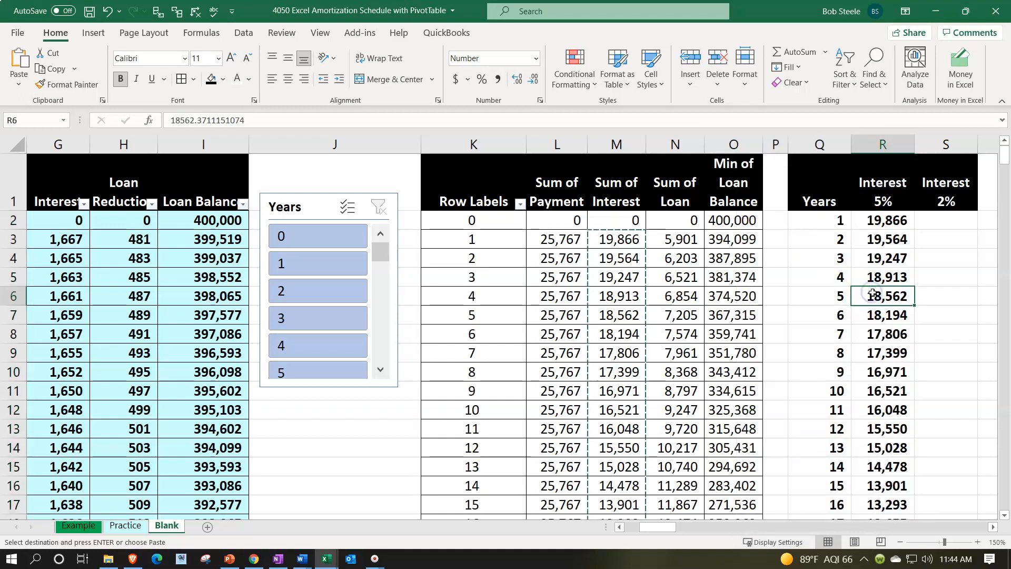
key(Left)
key(Left)
key(Left)
key(Left)
key(Left)
key(Left)
key(Left)
key(Left)
key(Left)
key(Left)
key(Left)
key(Left)
key(Left)
key(Left)
key(Left)
key(Left)
key(Left)
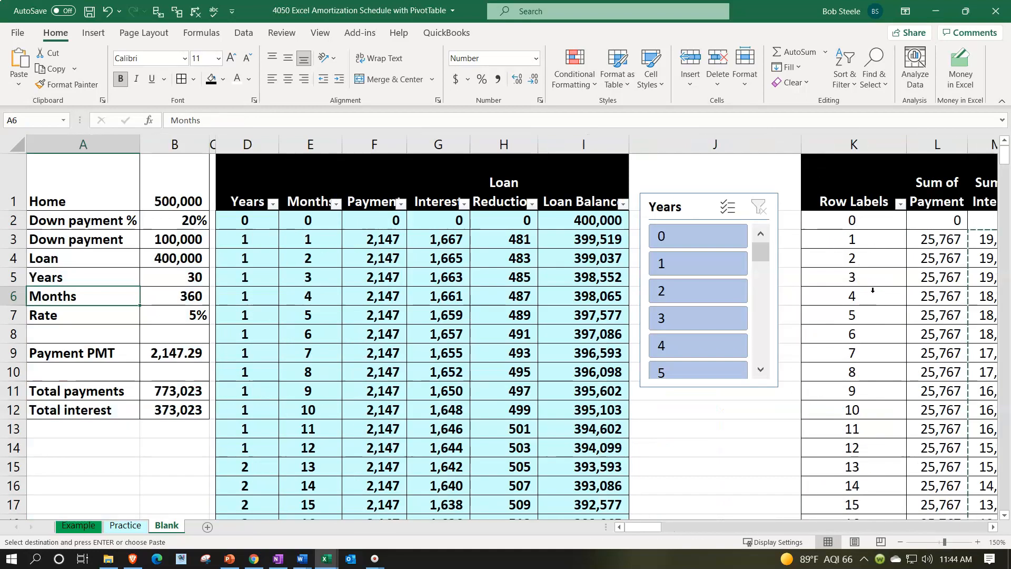
key(Right)
key(Down)
text(2)
key(Return)
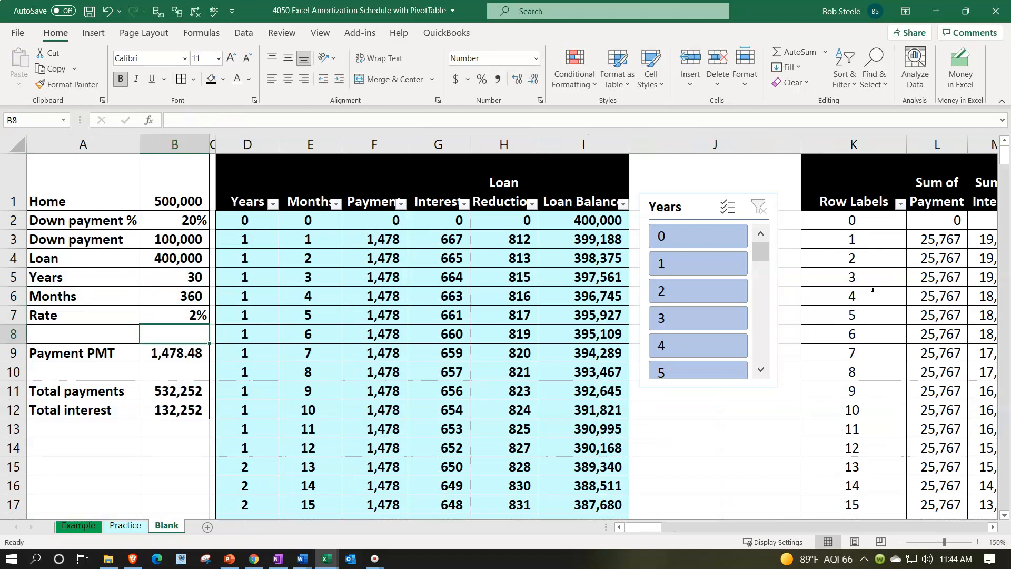
Refresh the PivotTable so it summarizes the loan at the 2% rate
key(Right)
key(Right)
key(Right)
key(Right)
key(Right)
key(Right)
key(Right)
key(Right)
key(Right)
key(Right)
key(Right)
key(Right)
key(Right)
key(Right)
key(Right)
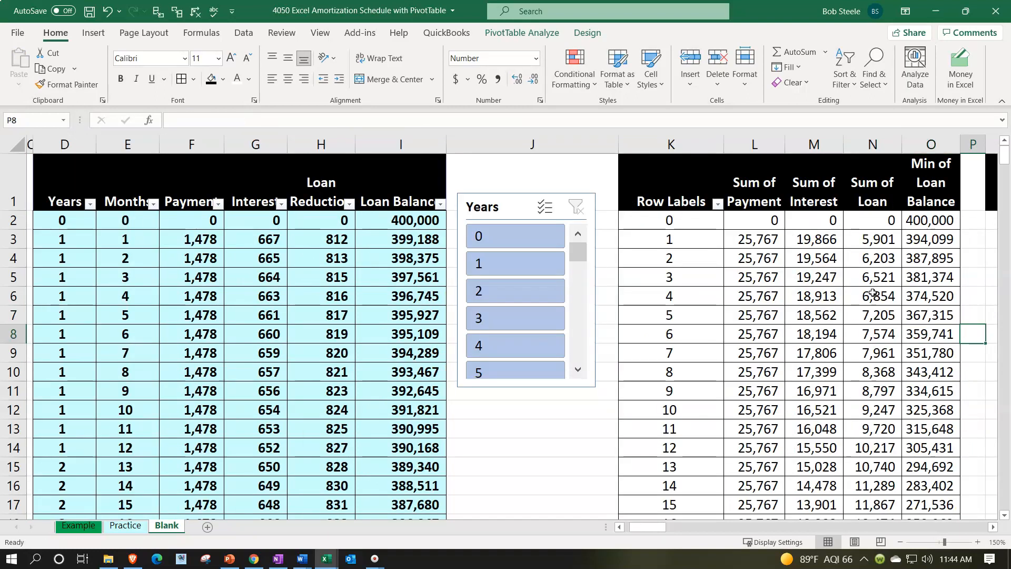
key(Right)
key(Right)
key(Right)
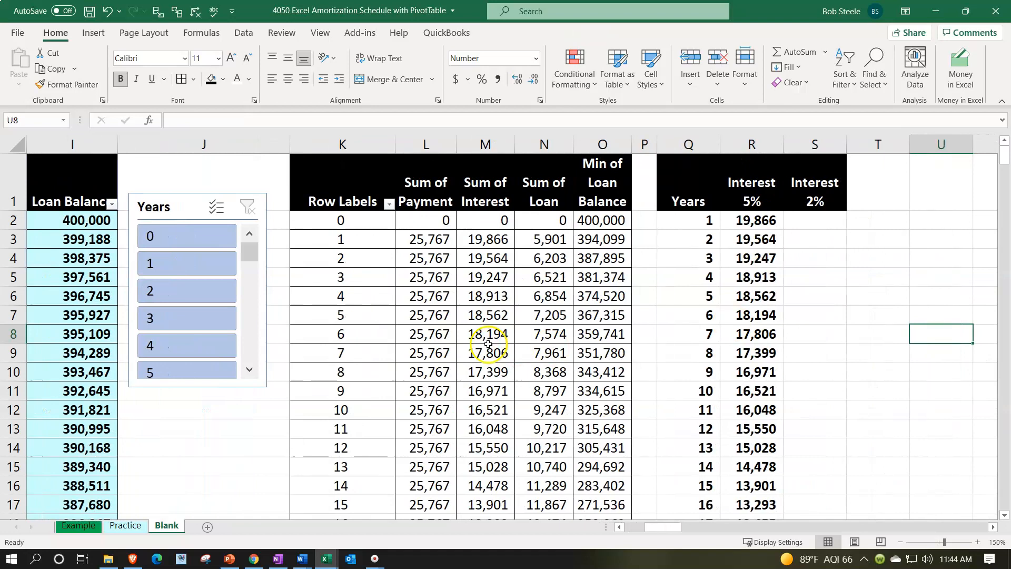
click(491, 303)
right_click(491, 303)
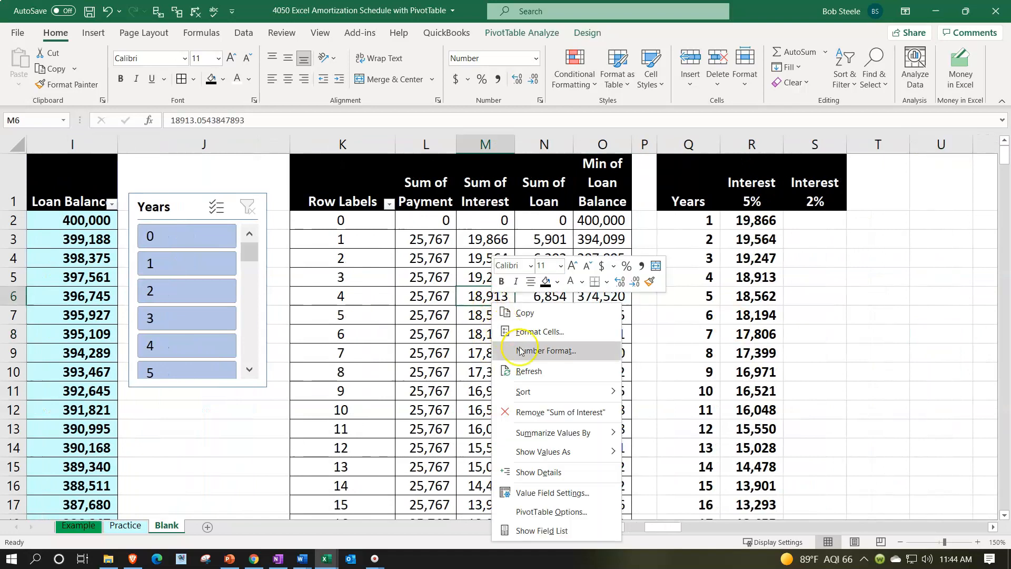
click(529, 368)
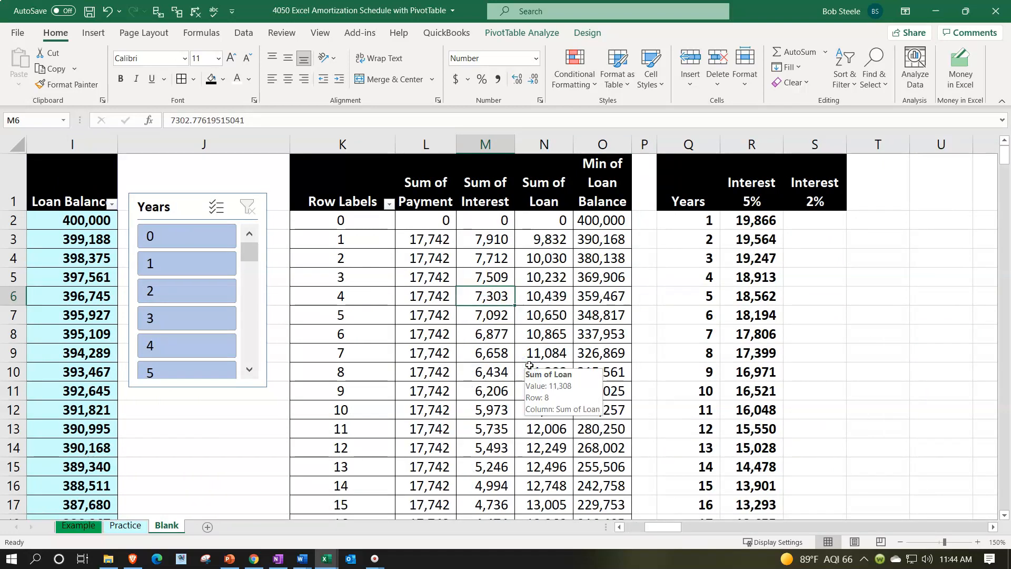
Copy the PivotTable's Sum of Interest for years 1 to 30 and paste it as values under Interest 2% from S2
drag(494, 241, 492, 459)
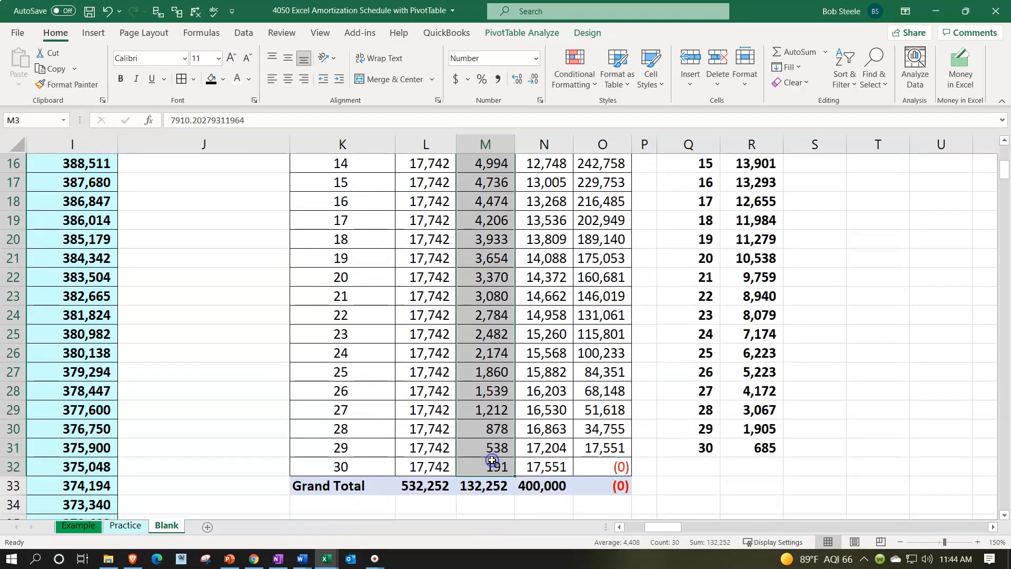
right_click(491, 461)
click(525, 231)
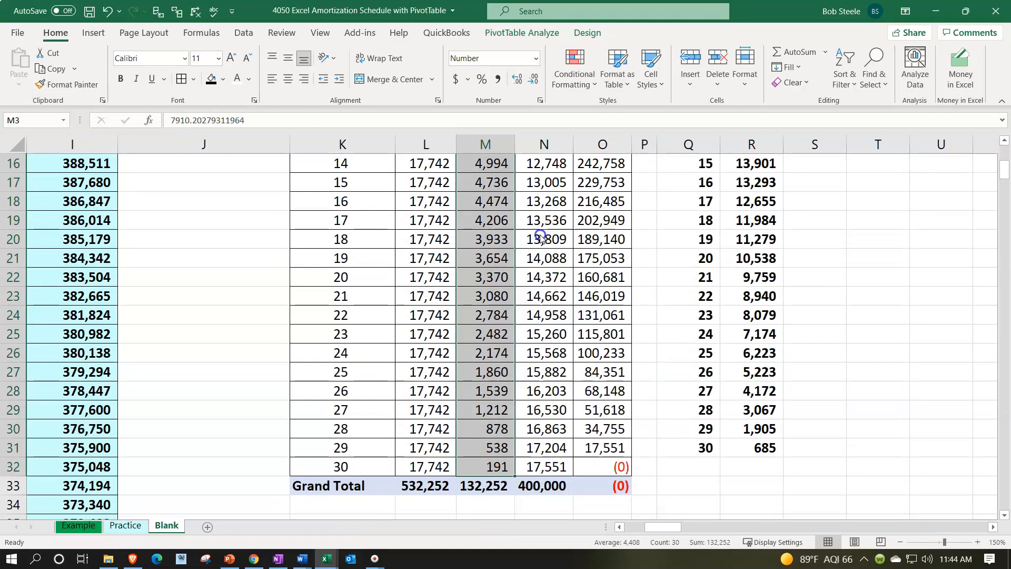
scroll(547, 232, up, 5)
click(805, 220)
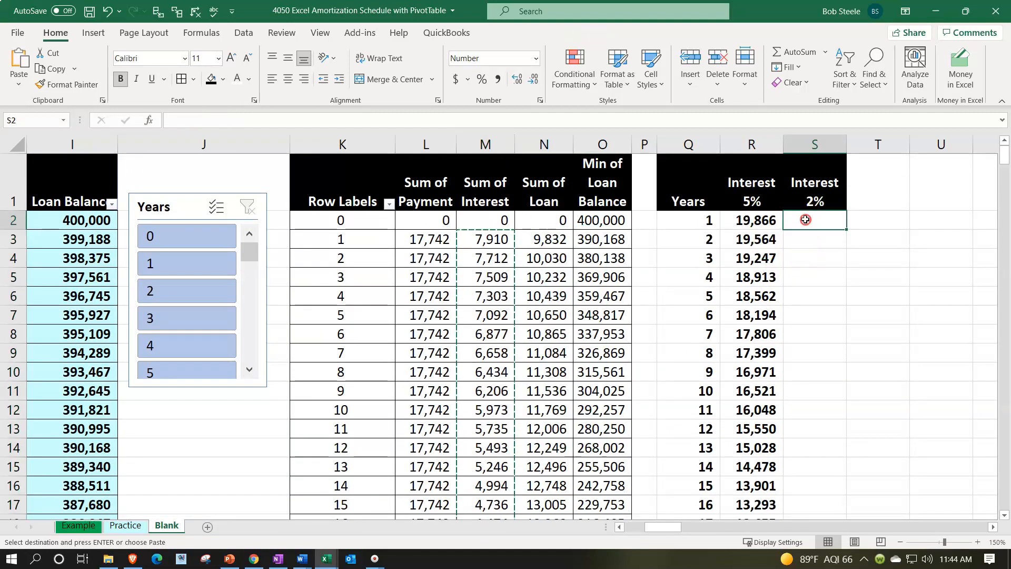
right_click(805, 220)
click(857, 241)
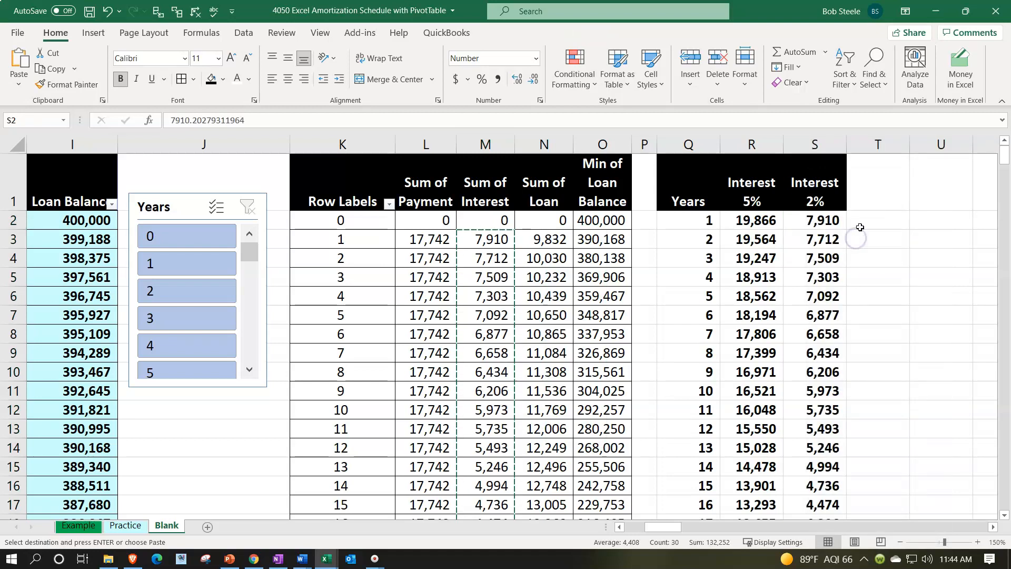
Add a Difference column in T1 with the formula =R2-S2 in T2, filled down through year 30
click(874, 195)
text(Difference)
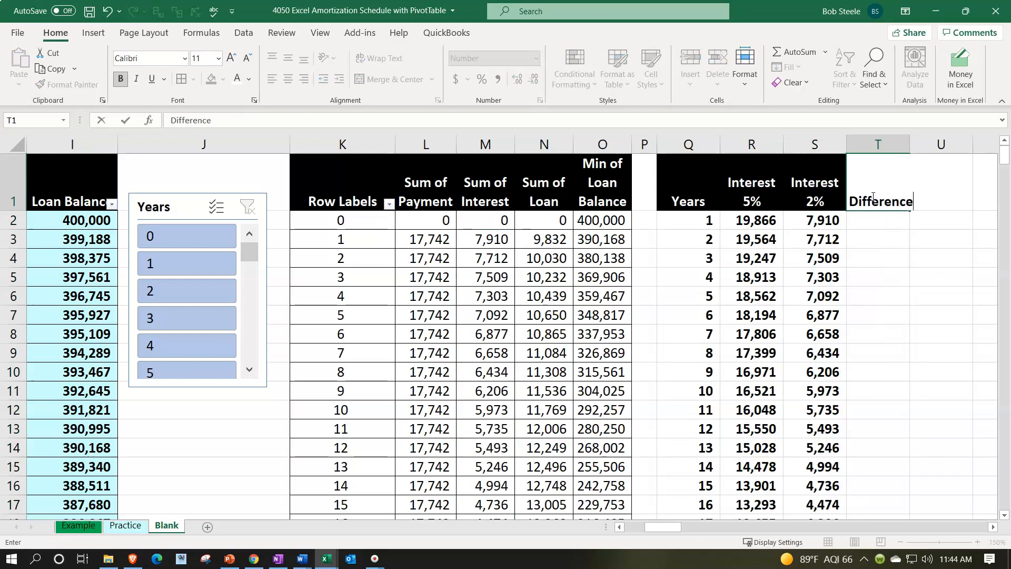
key(Return)
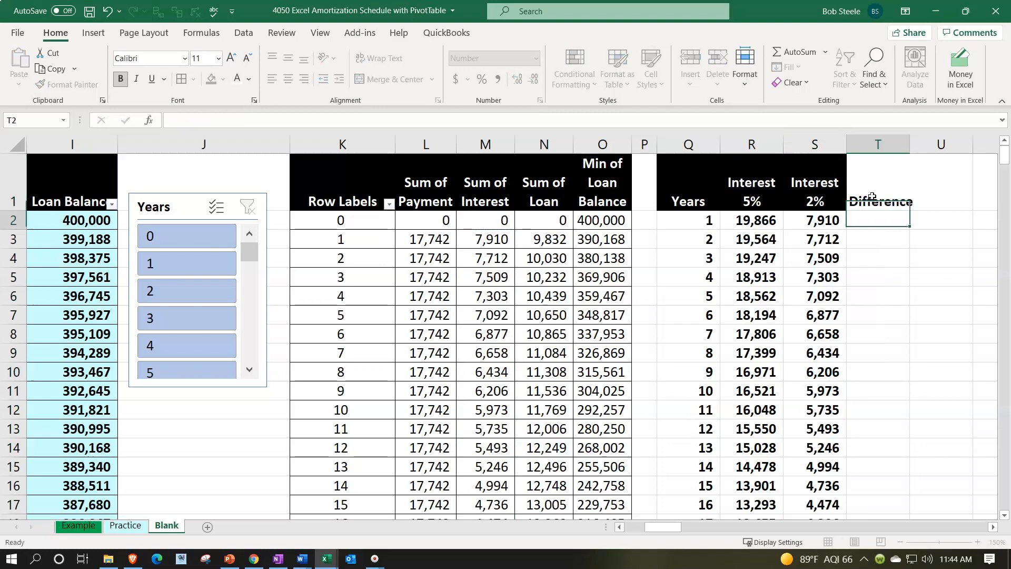
text(=)
key(Left)
key(Left)
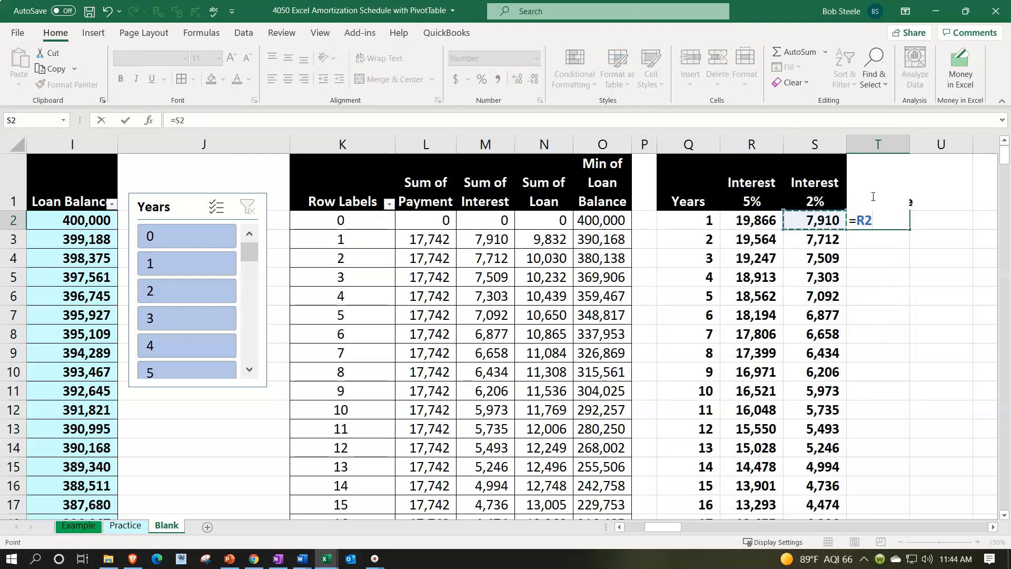
text(-)
key(Left)
key(Return)
click(877, 219)
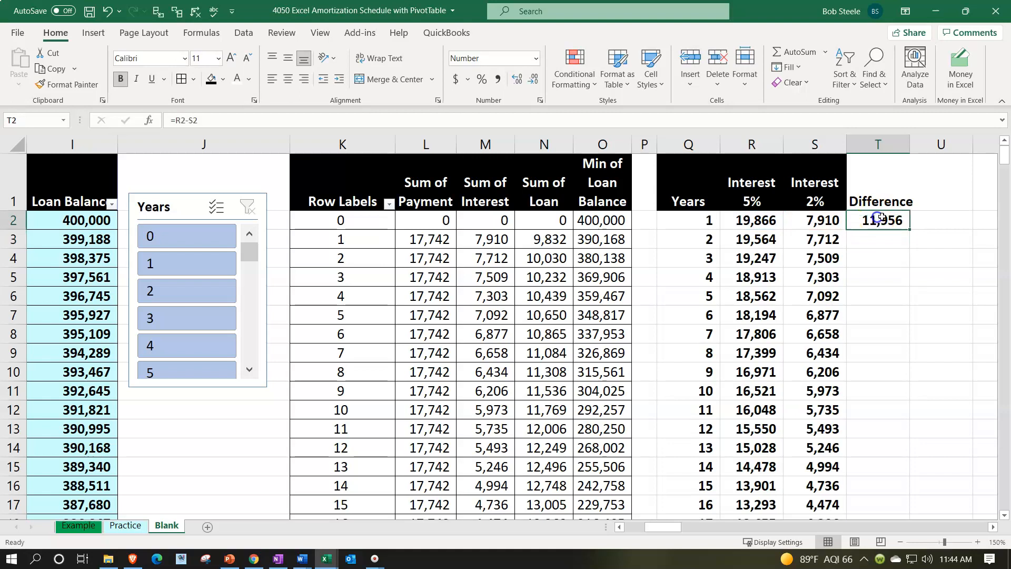
double_click(910, 228)
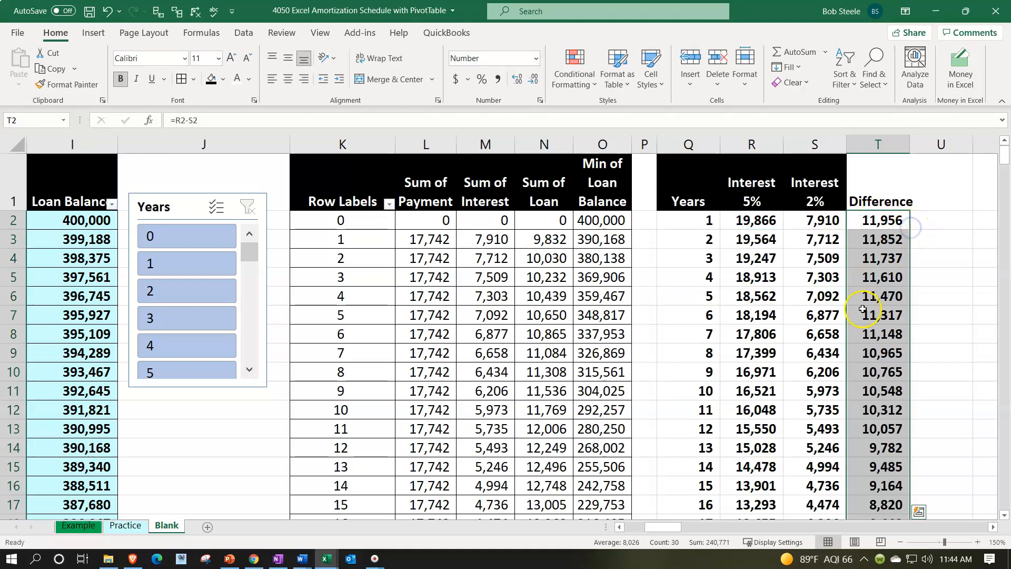
Add a Total row in row 32 with =SUM(R2:R31) in R32, copied across to T32
scroll(827, 363, down, 5)
click(703, 470)
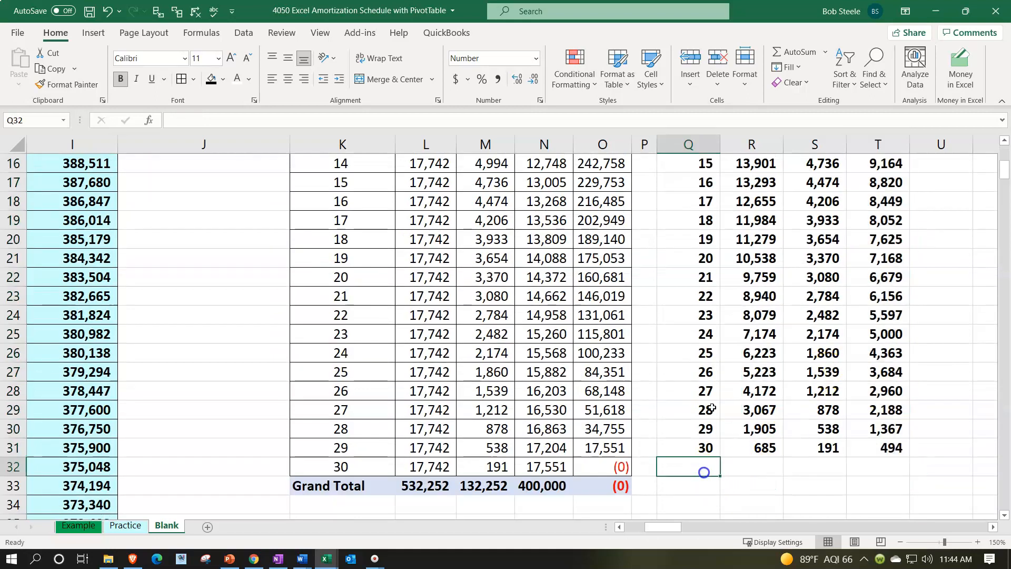
text(Total)
key(Tab)
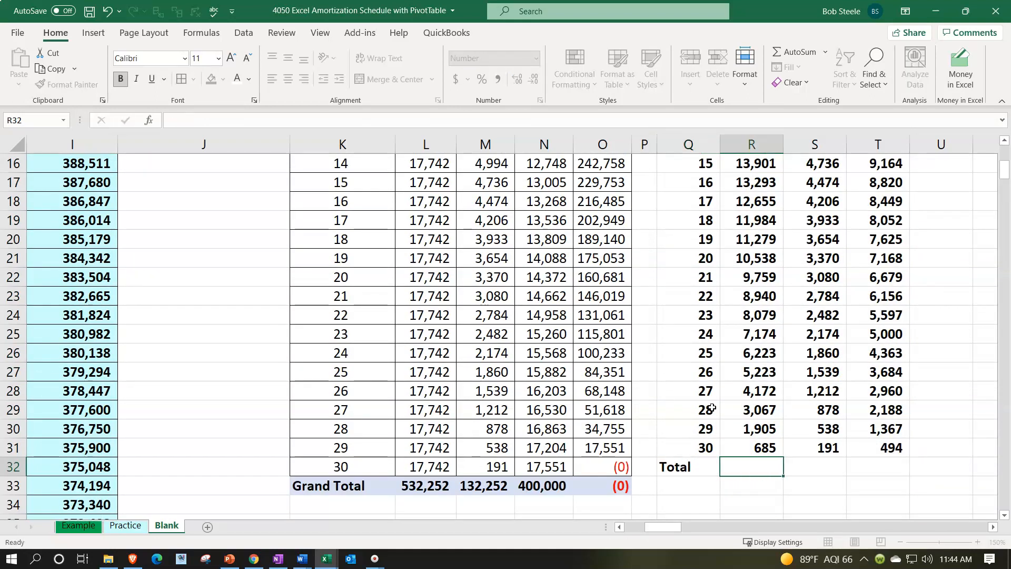
text(=sum()
key(Up)
key(shift+Up)
key(shift+Up)
key(shift+Up)
key(shift+Up)
key(shift+Up)
key(shift+Up)
key(shift+Up)
key(shift+Up)
key(shift+Up)
key(shift+Up)
key(shift+Up)
key(shift+Up)
key(shift+Up)
key(shift+Up)
key(shift+Up)
key(shift+Up)
key(shift+Up)
key(shift+Up)
key(shift+Up)
key(shift+Up)
key(shift+Up)
key(shift+Up)
key(shift+Up)
key(shift+Up)
key(shift+Up)
key(shift+Up)
key(shift+Up)
key(shift+Up)
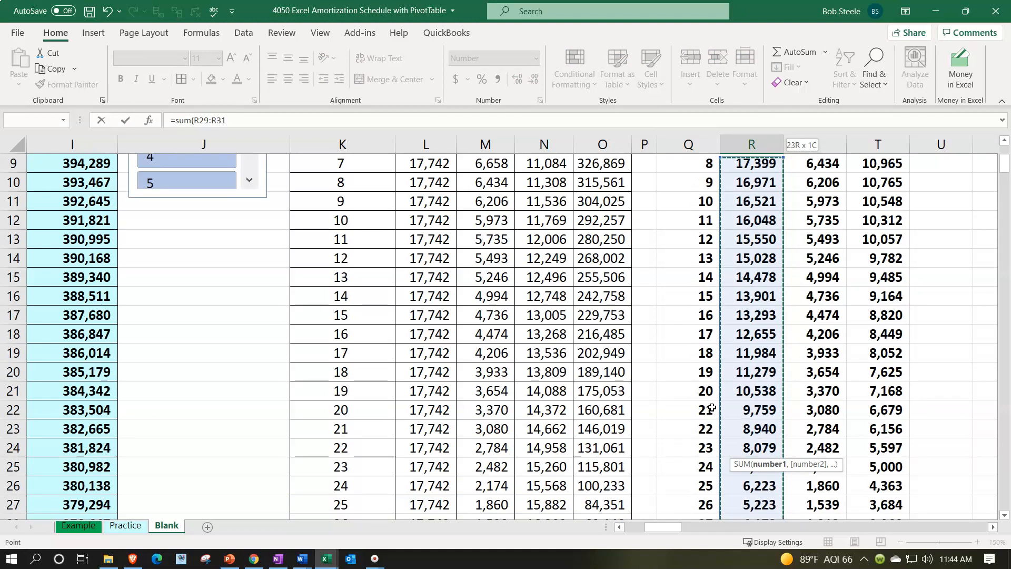
key(shift+Up)
key(Return)
click(769, 485)
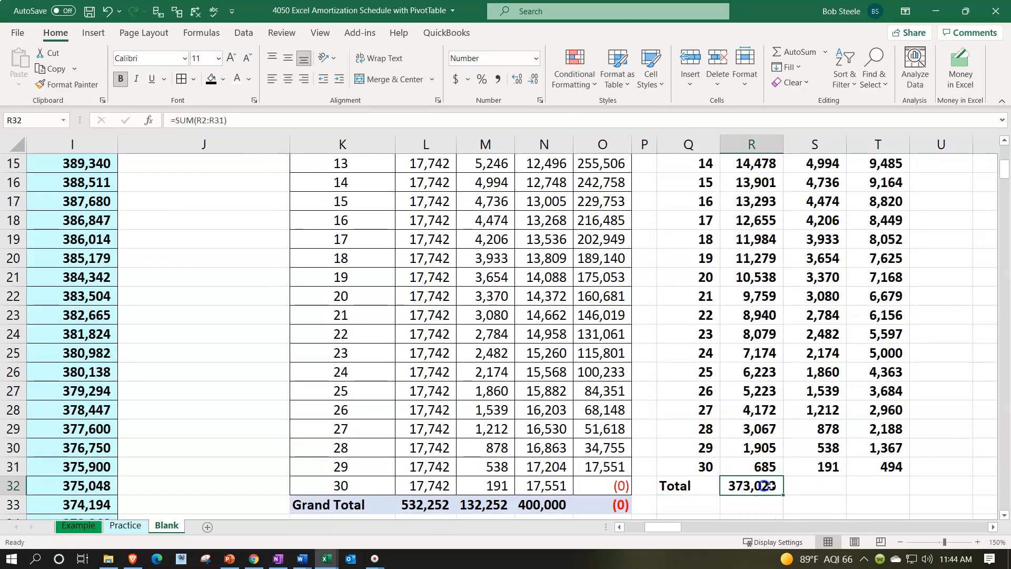
drag(783, 497, 895, 487)
Underline the year 30 amounts in R31:T31, and apply borders and a light blue fill to Q2:T32
drag(768, 463, 864, 465)
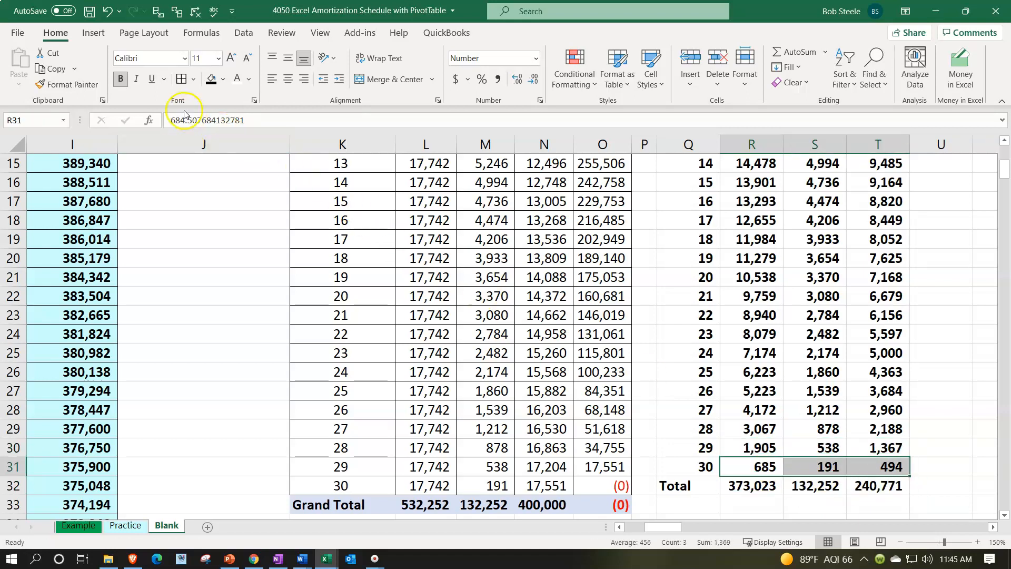
click(151, 79)
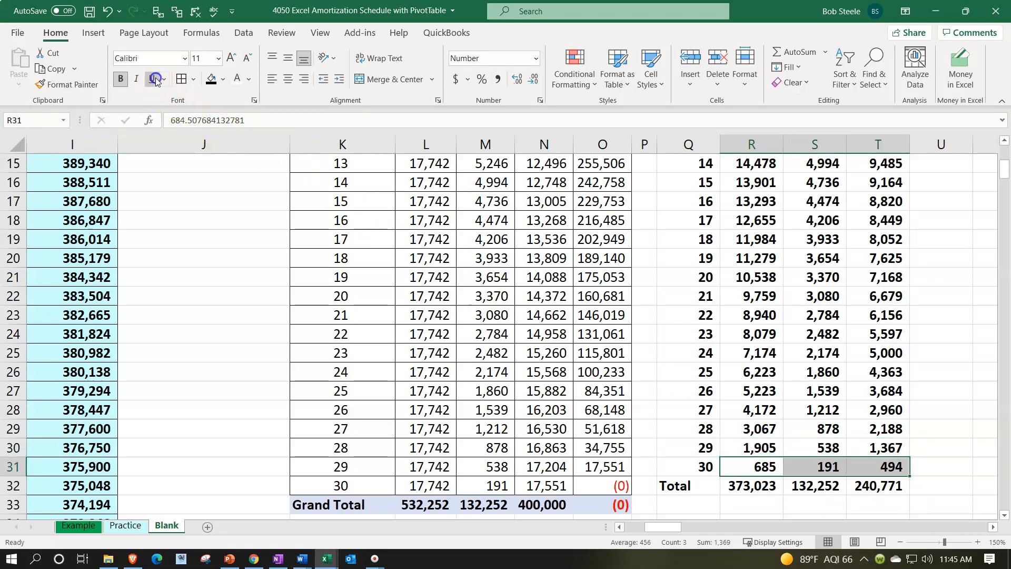
click(690, 485)
mouse_move(827, 489)
mouse_down()
mouse_move(874, 264)
mouse_move(869, 153)
mouse_move(861, 222)
mouse_up()
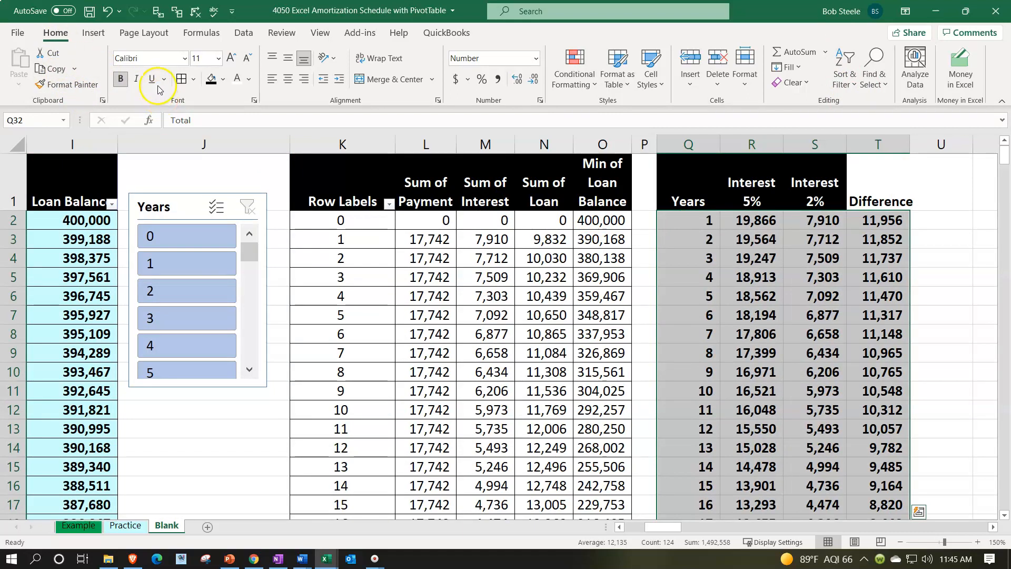
key(ctrl+BackSpace)
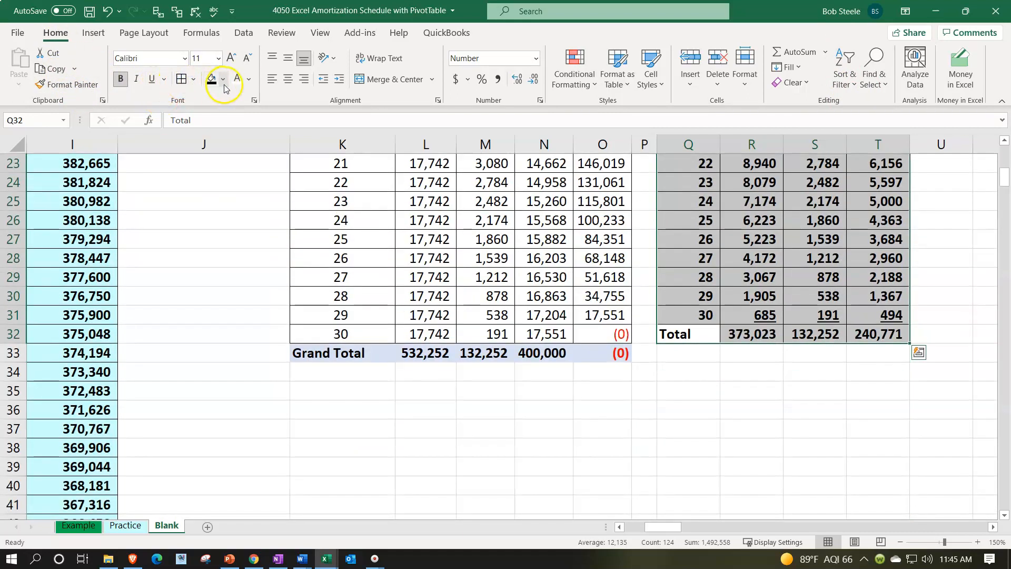
click(224, 80)
click(210, 240)
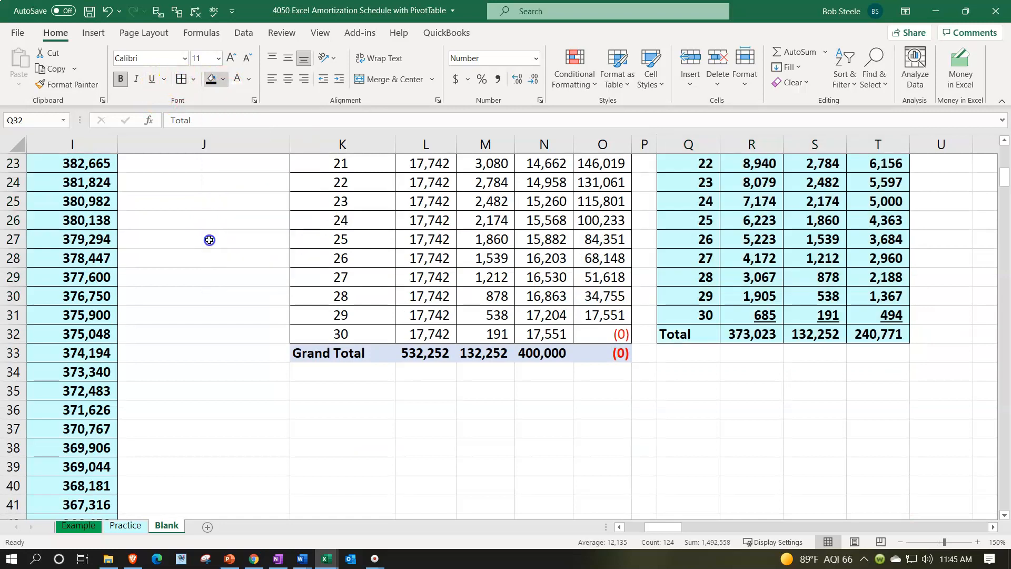
scroll(737, 324, up, 6)
scroll(738, 324, up, 2)
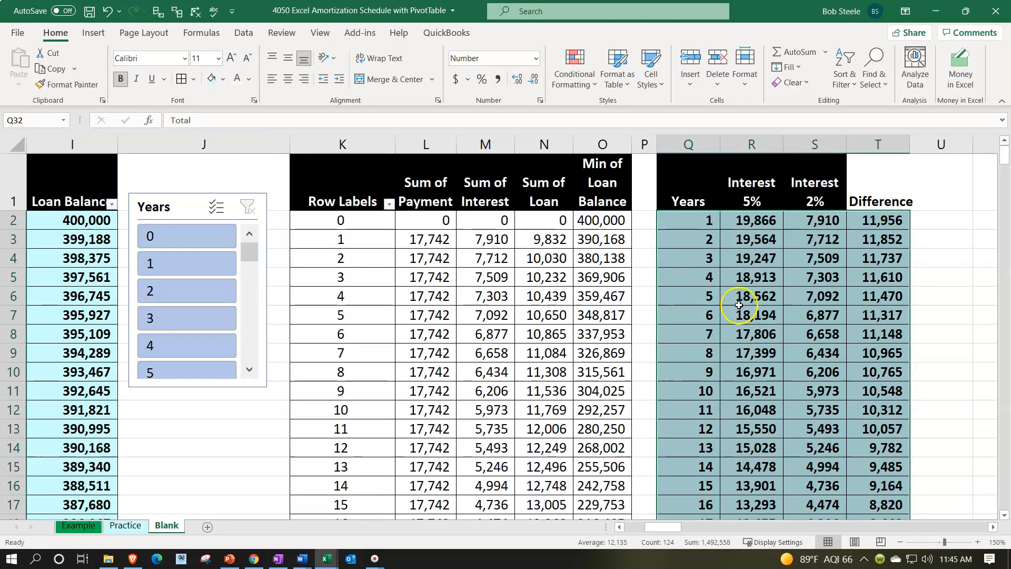
Center the contents of the comparison table's Years column, column Q
click(687, 144)
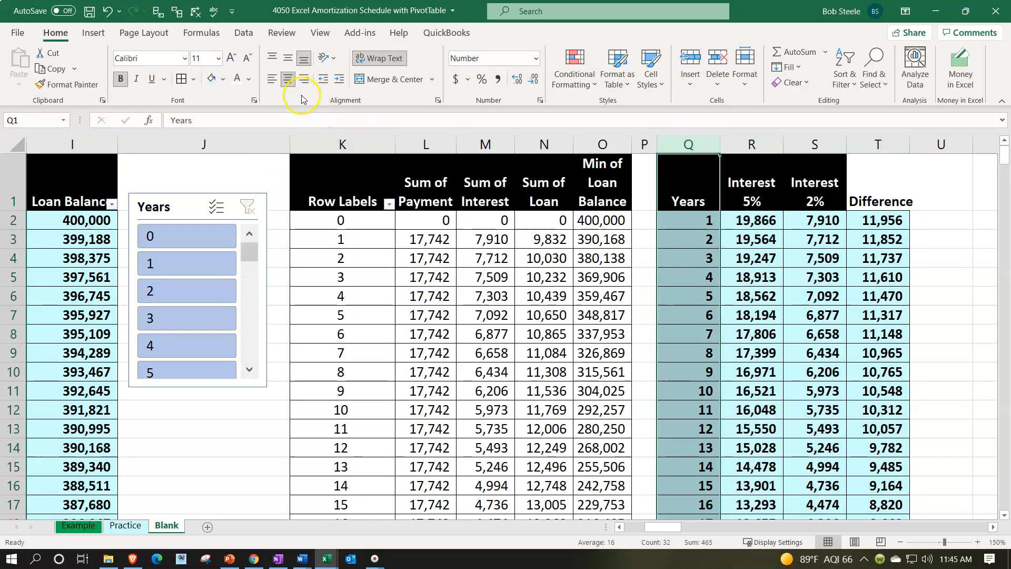
click(285, 83)
click(287, 78)
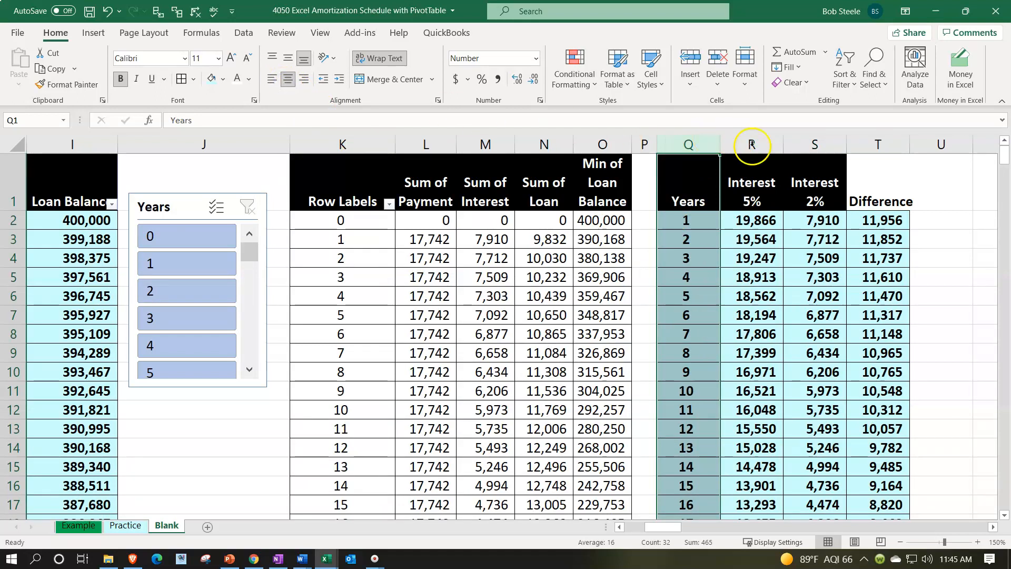
Copy the Interest 2% header's formatting to the Difference header in T1 and widen column T to fit it on one line
click(821, 183)
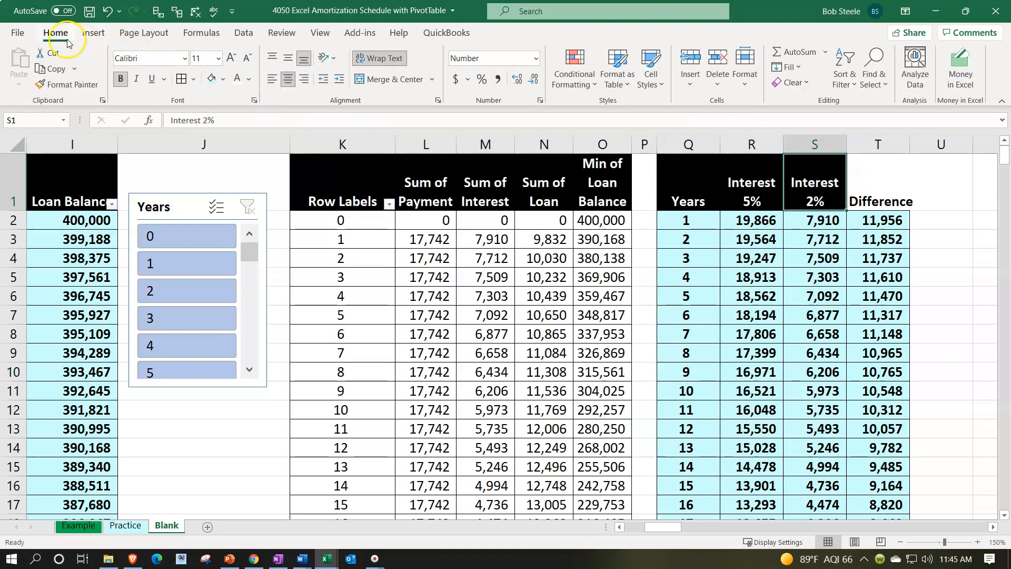
click(69, 86)
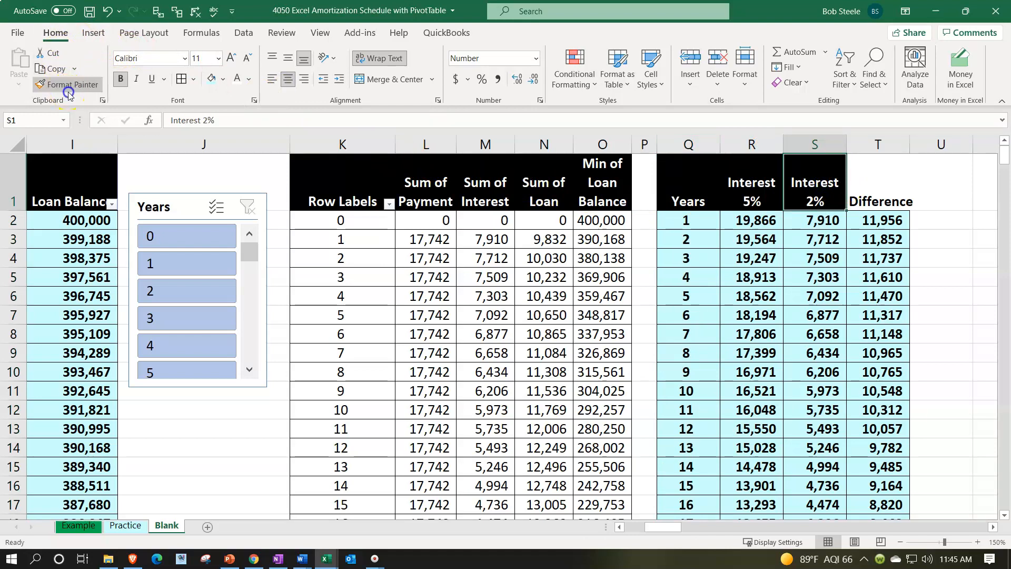
click(859, 185)
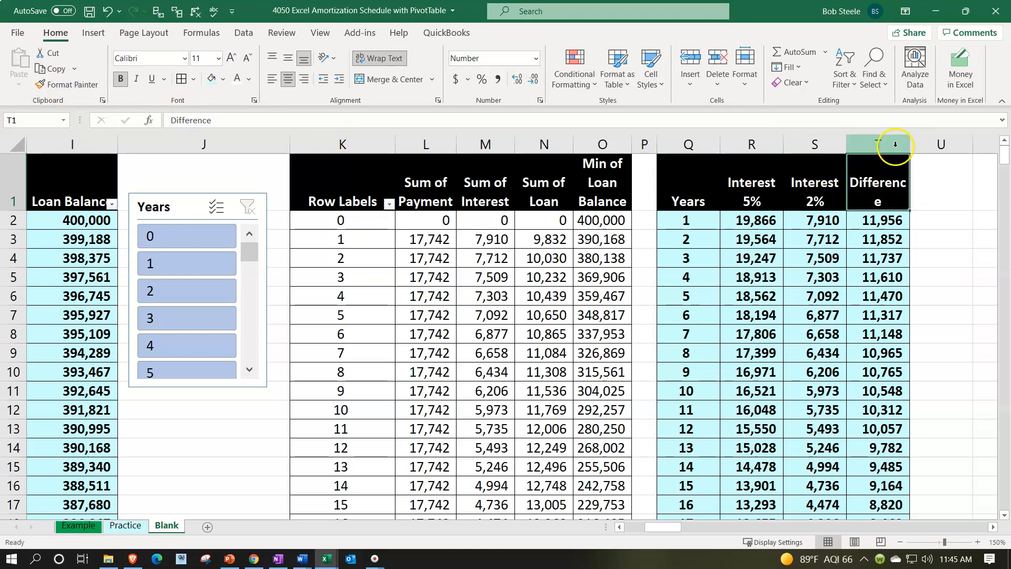
drag(909, 143, 922, 143)
click(886, 254)
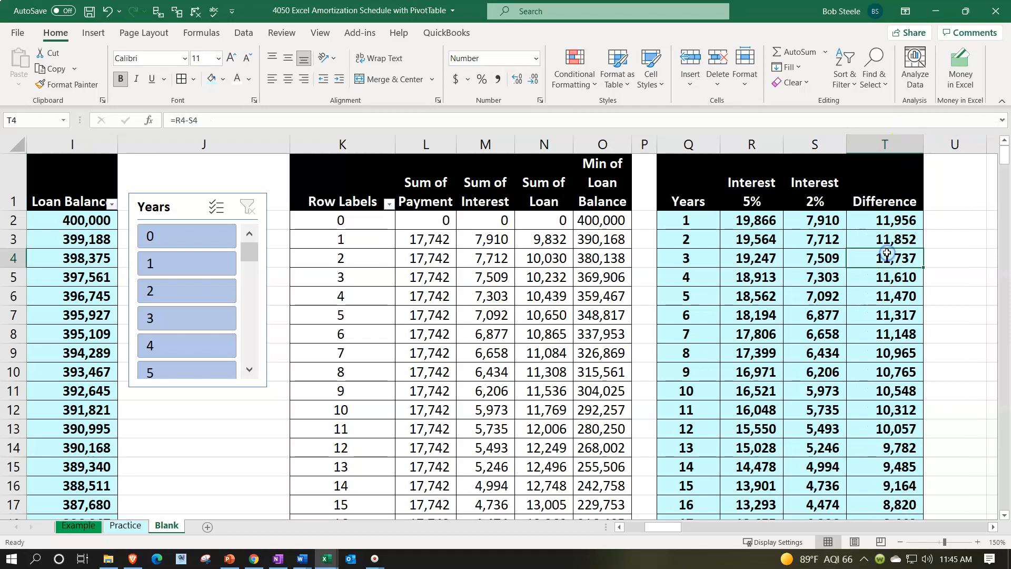
Run a spell check on the sheet and narrow the spacer column P
click(216, 11)
click(478, 316)
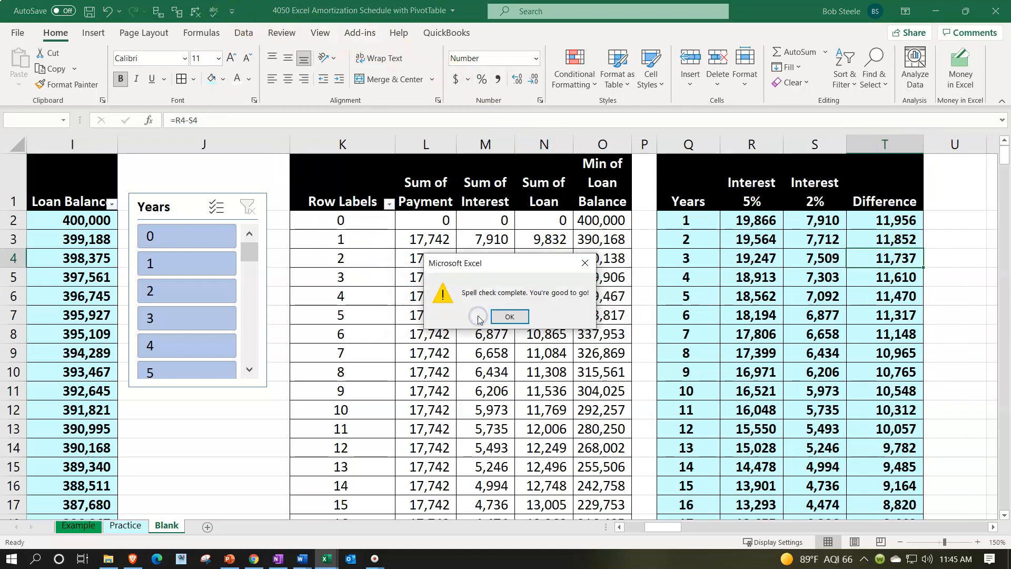
click(505, 317)
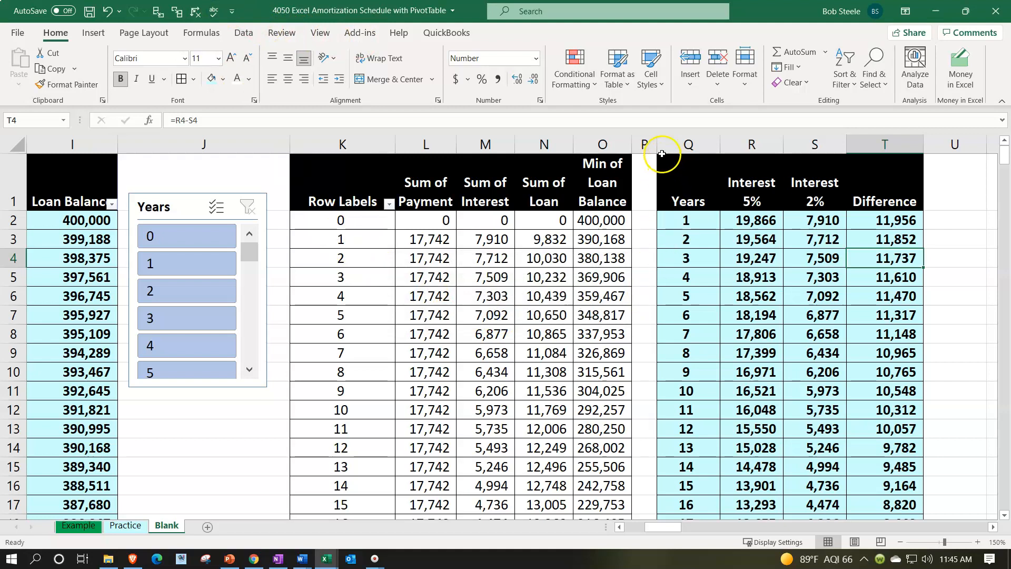
drag(656, 147, 646, 147)
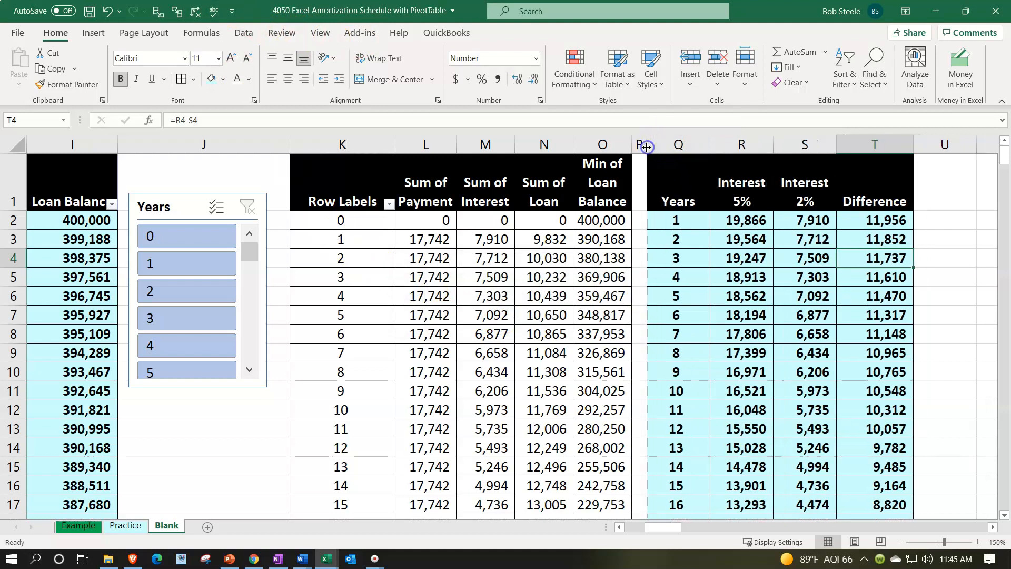
Return to the loan inputs and select the Rate value in B7
click(703, 335)
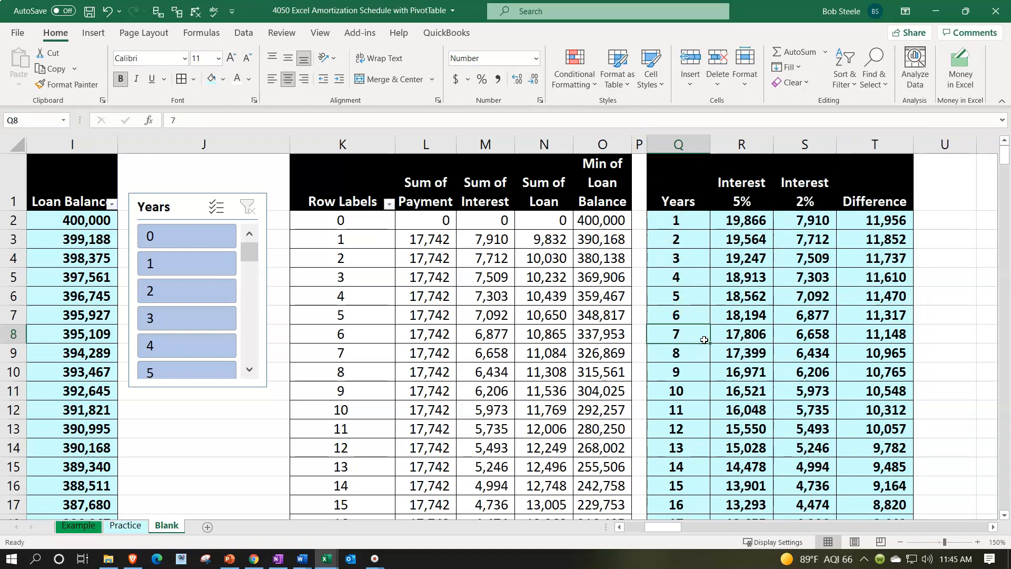
key(Left)
key(Left)
key(Left)
key(Left)
key(Left)
key(Left)
key(Left)
key(Left)
key(Left)
key(Left)
key(Left)
key(Left)
key(Left)
key(Left)
key(Left)
key(Left)
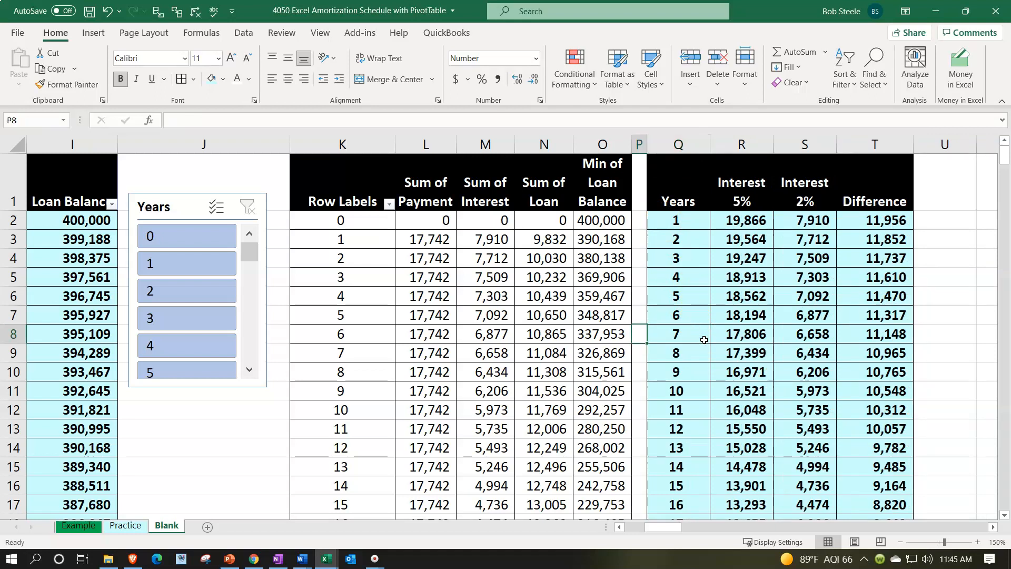
key(Right)
key(Up)
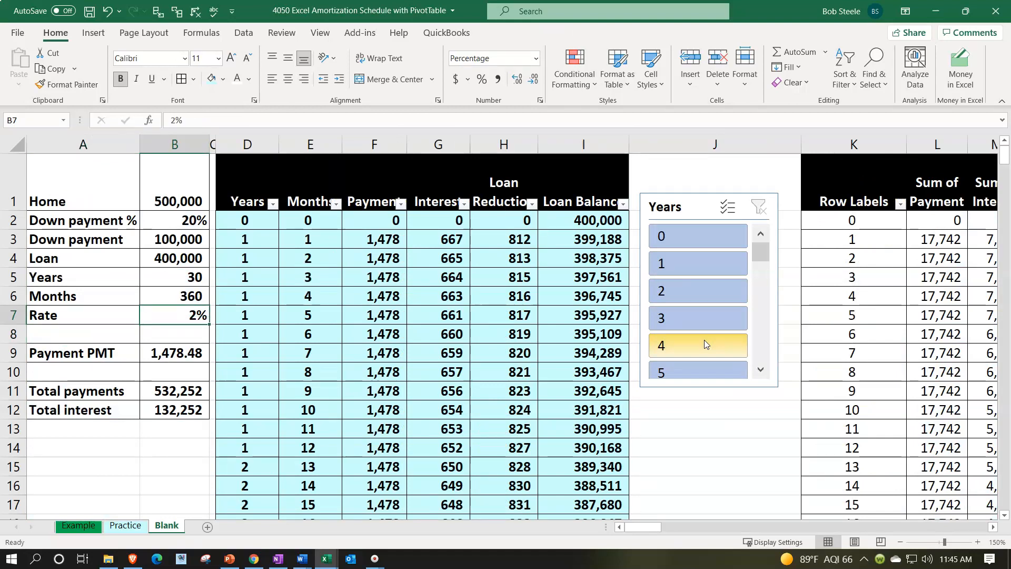
Set the loan's Rate to 5%
text(5)
key(Return)
Go across to the comparison table in columns Q to T and examine its yearly interest at 5% and 2% and the difference
key(Right)
key(Right)
key(Right)
key(Right)
key(Right)
key(Right)
key(Right)
key(Right)
key(Right)
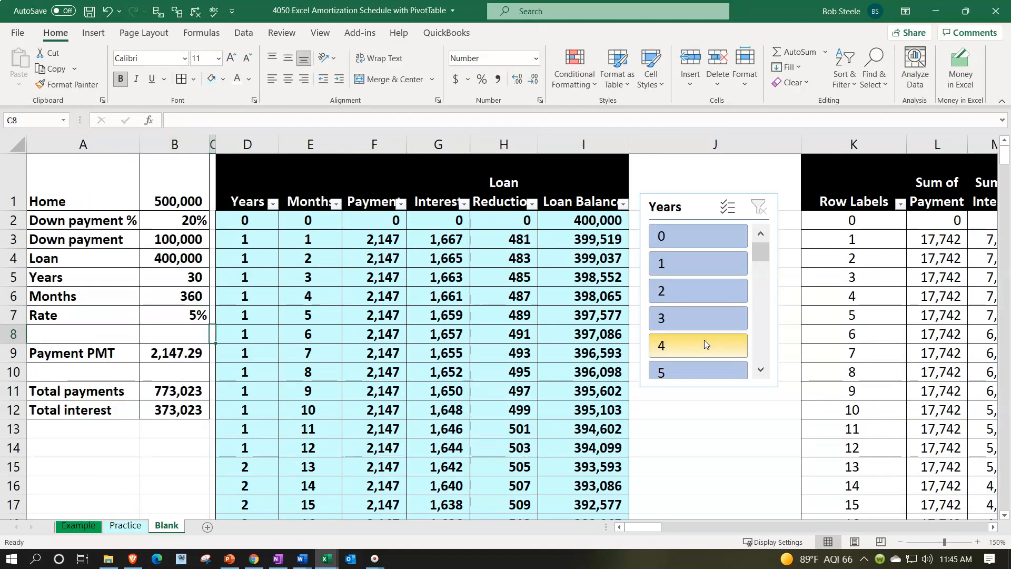
key(Right)
key(Right)
key(Right)
key(Right)
key(Right)
key(Right)
key(Right)
key(Right)
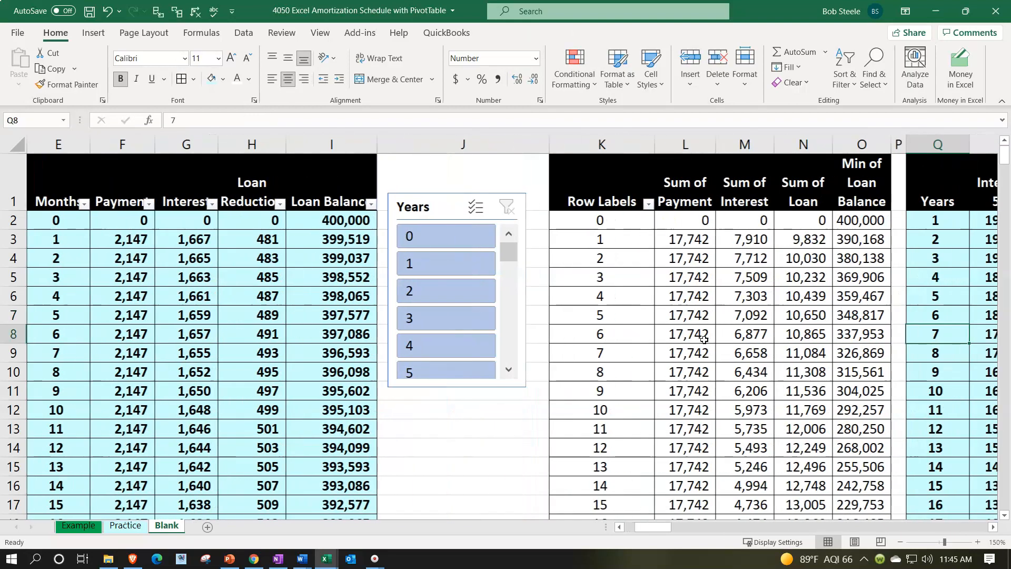
key(Right)
key(Right)
key(Right)
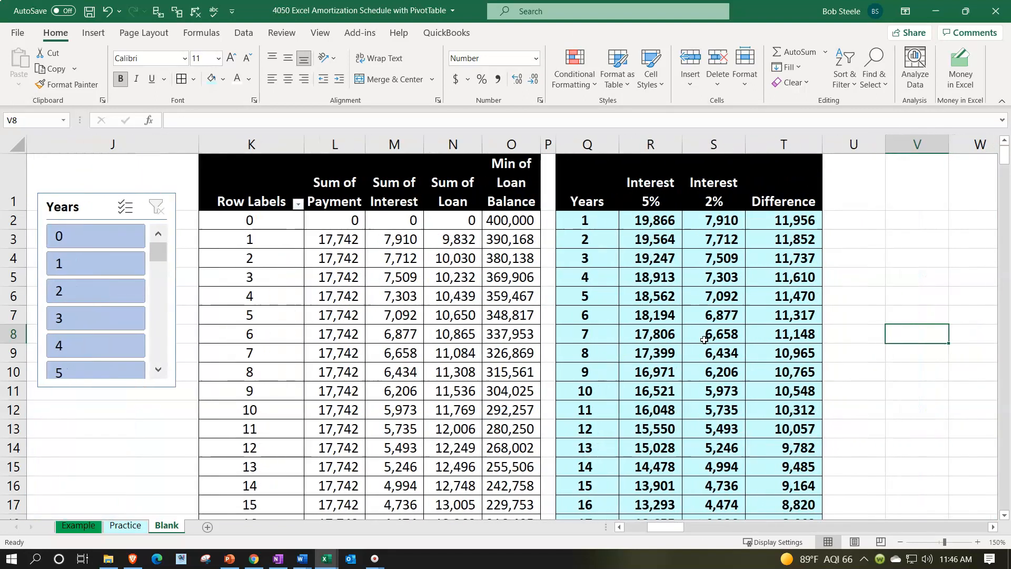
click(704, 265)
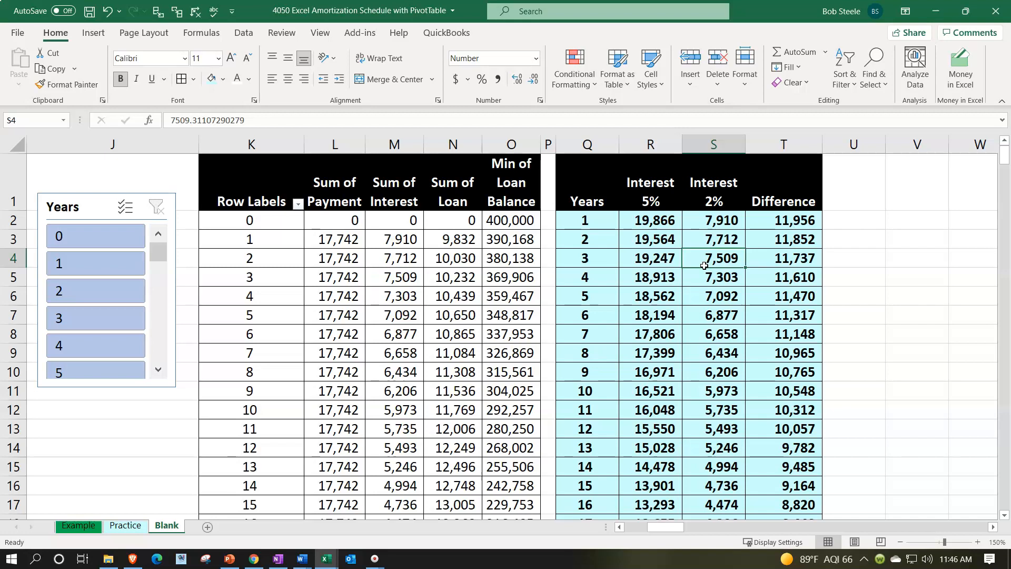
Return to the loan inputs and amortization table and inspect the month 9 Interest cell, G11
key(Left)
key(Left)
key(Left)
key(Left)
key(Left)
key(Left)
key(Left)
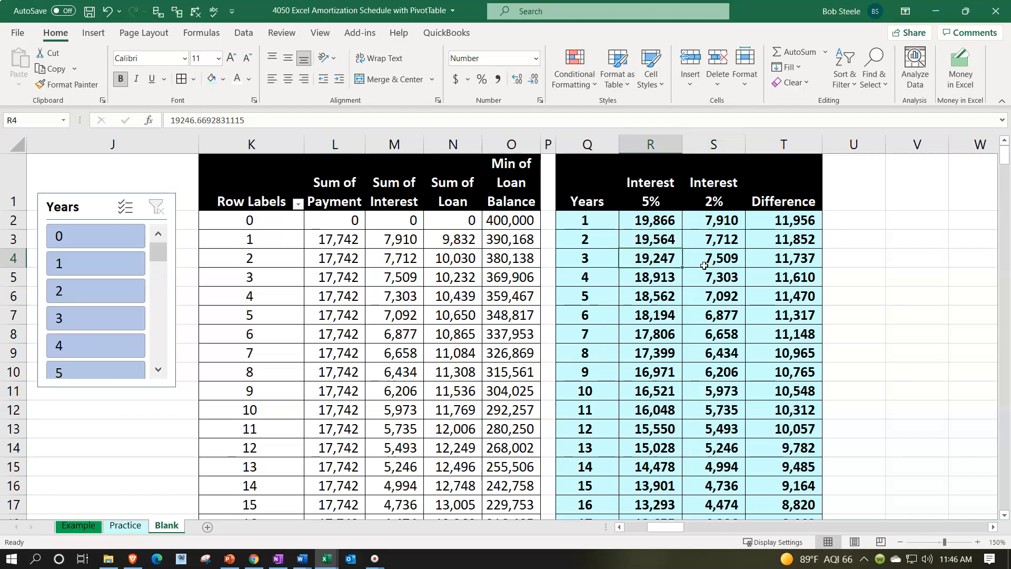
key(Left)
key(Left)
key(Left)
key(Left)
key(Left)
key(Left)
key(Left)
key(Left)
key(Left)
key(Left)
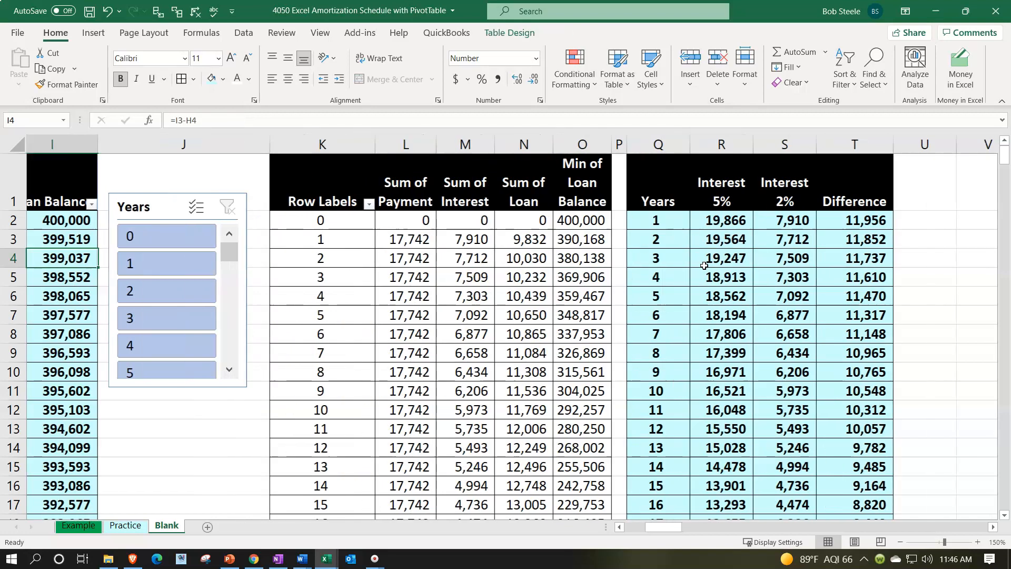
key(Left)
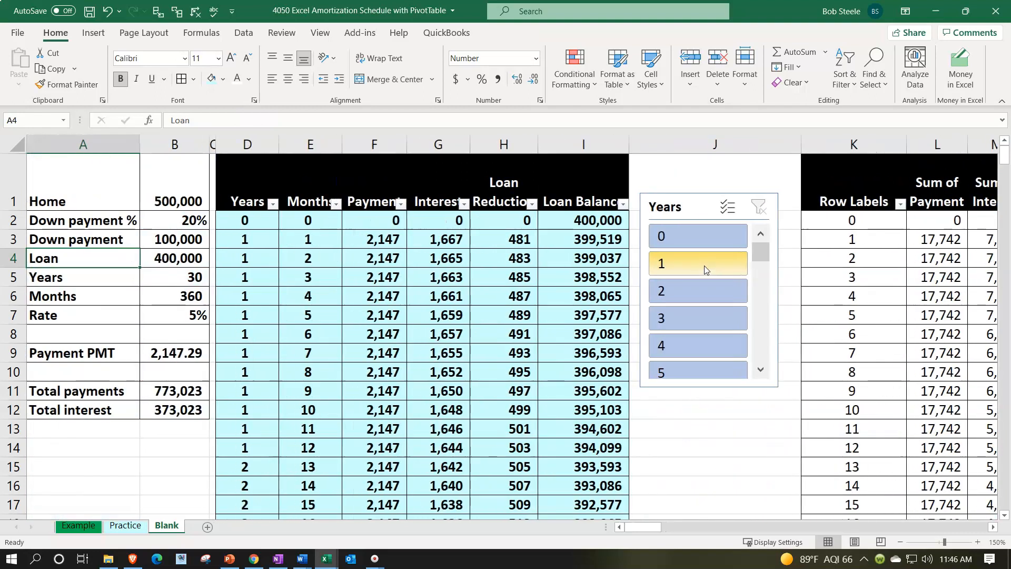
click(460, 391)
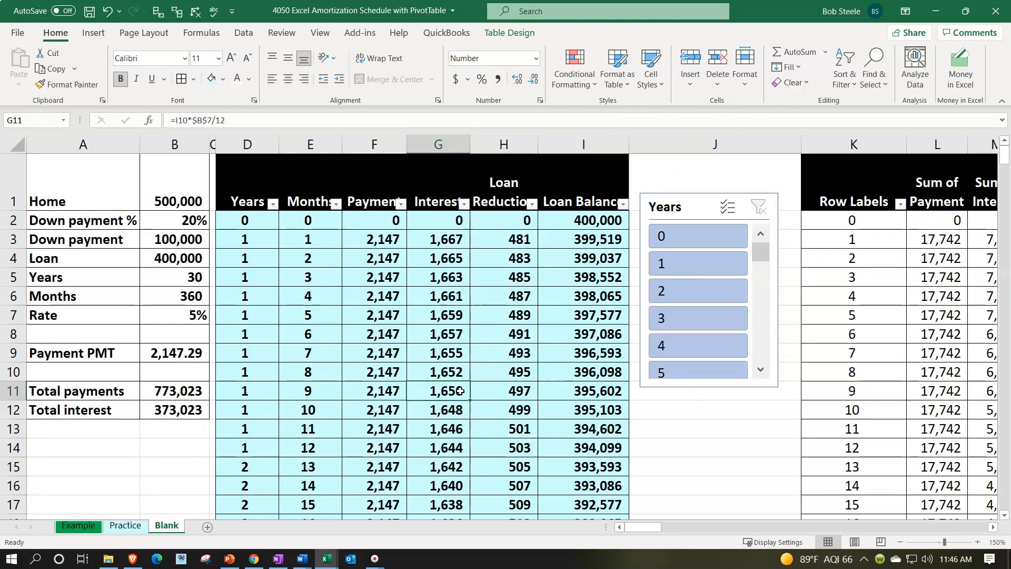